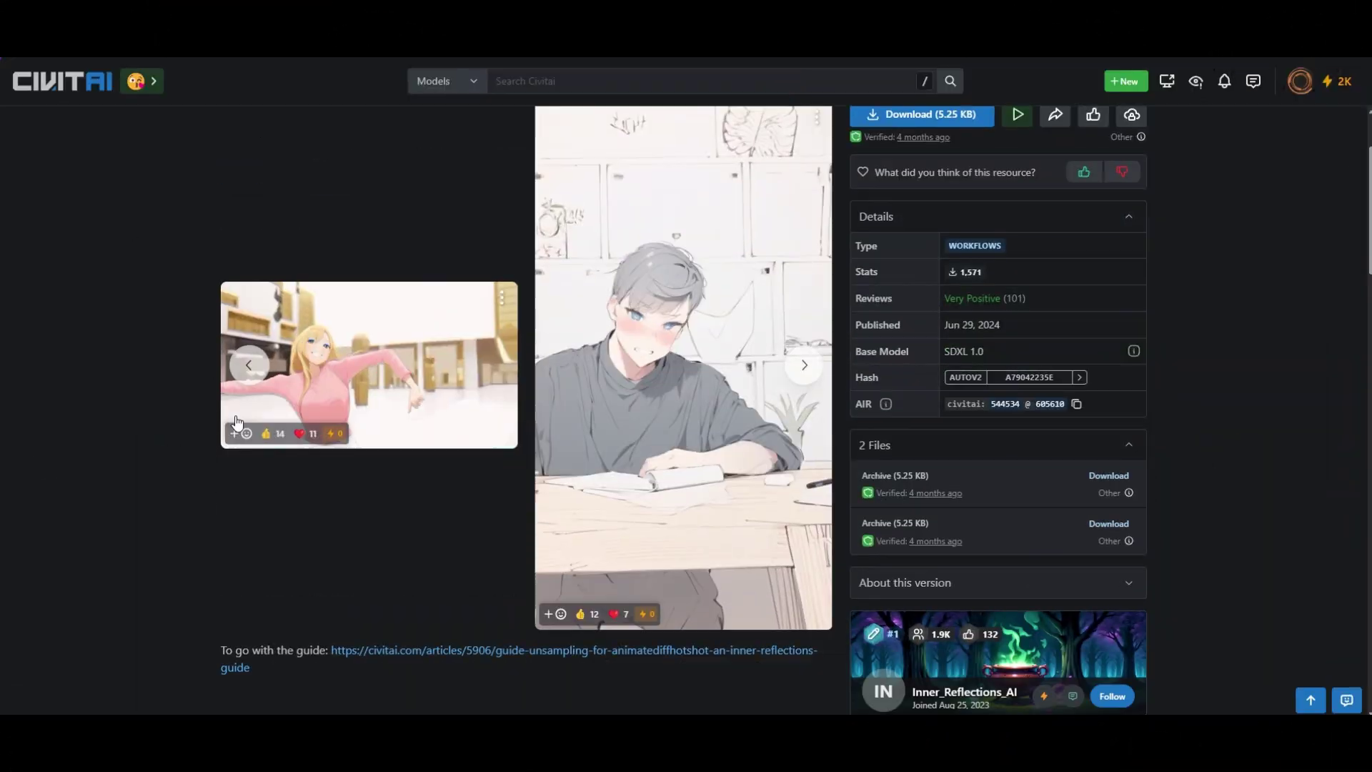
Step: Scroll the Civitai unsampling guide to reach the unsamplingWorkflows_sdxl zip download
{"action": "scroll", "coordinate": [237, 422], "scroll_direction": "up", "scroll_amount": 2}
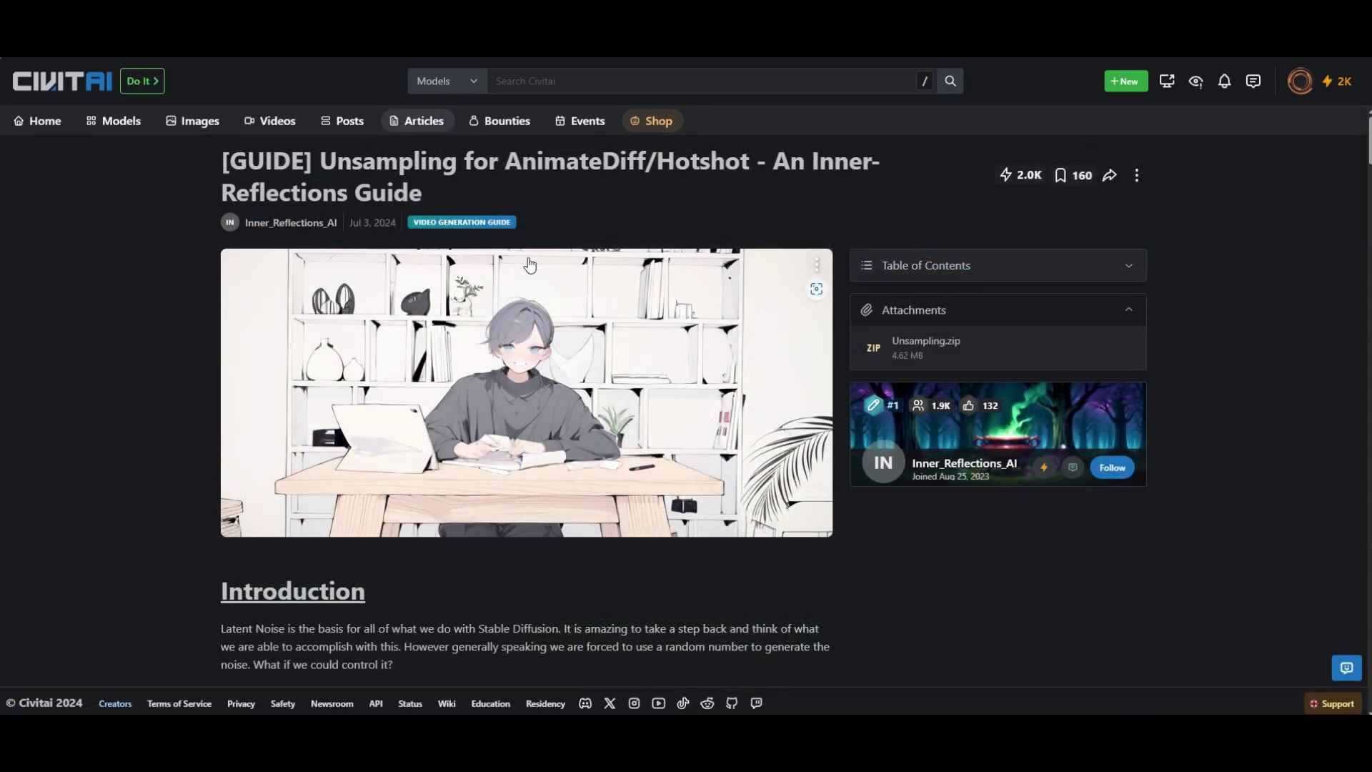
{"action": "scroll", "coordinate": [154, 372], "scroll_direction": "down", "scroll_amount": 2}
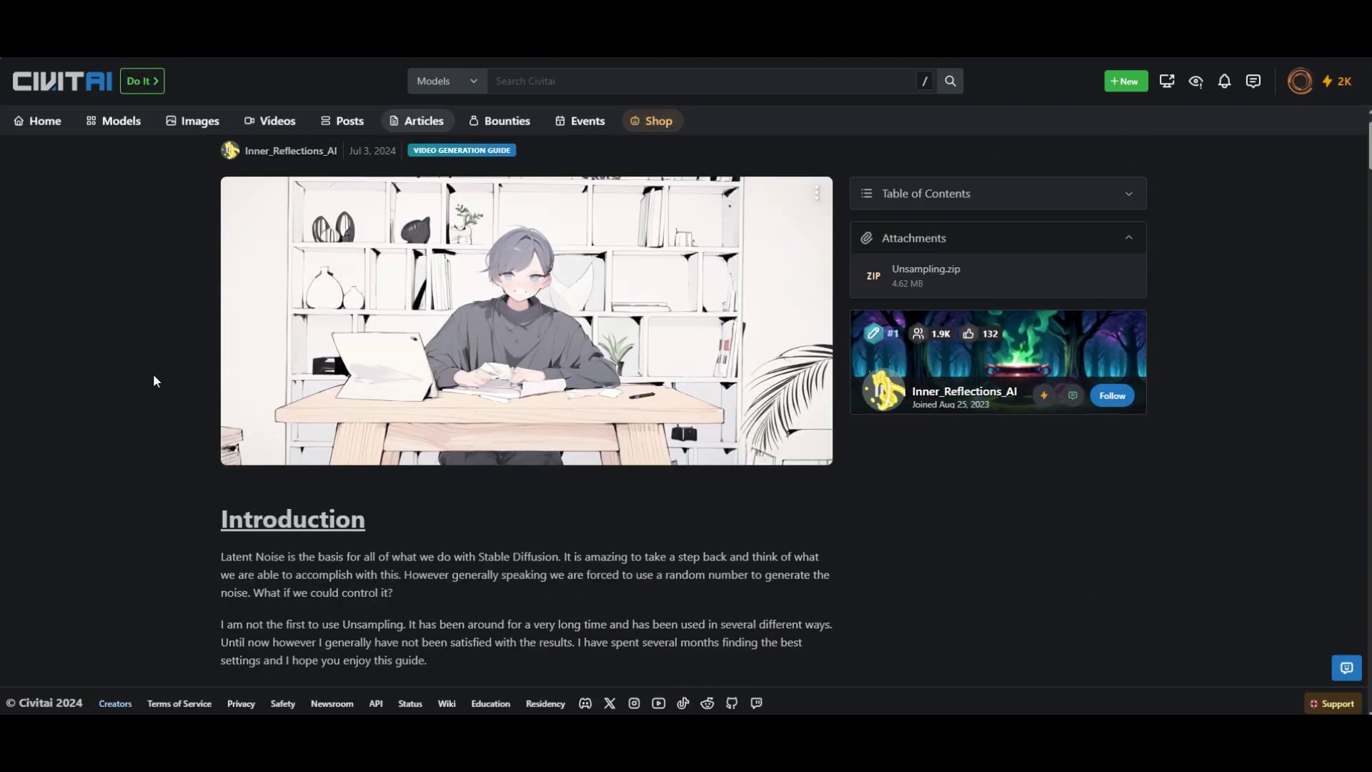
{"action": "scroll", "coordinate": [153, 380], "scroll_direction": "down", "scroll_amount": 5}
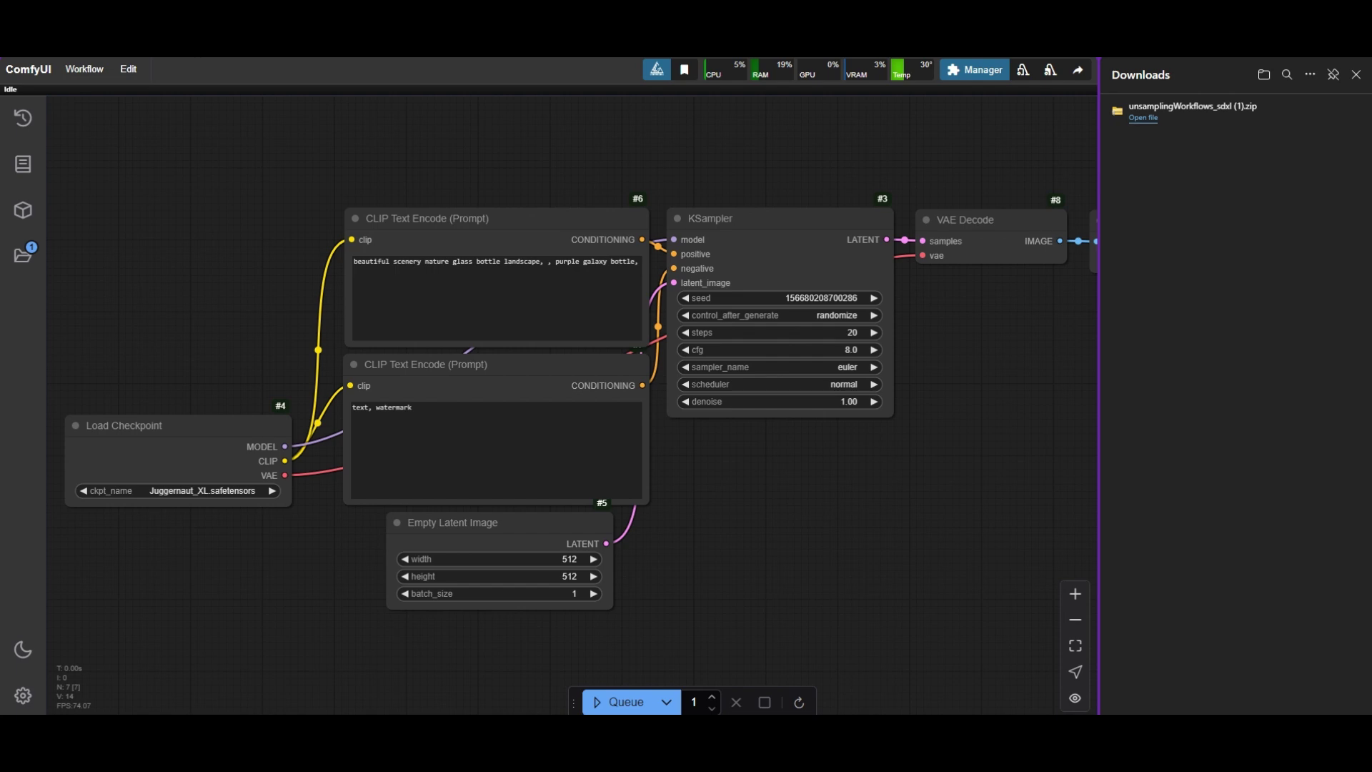
Step: Drop the unsampling workflow file onto the canvas, close Downloads, and center the 32-node graph
{"action": "left_click_drag", "start_coordinate": [664, 444], "coordinate": [589, 271]}
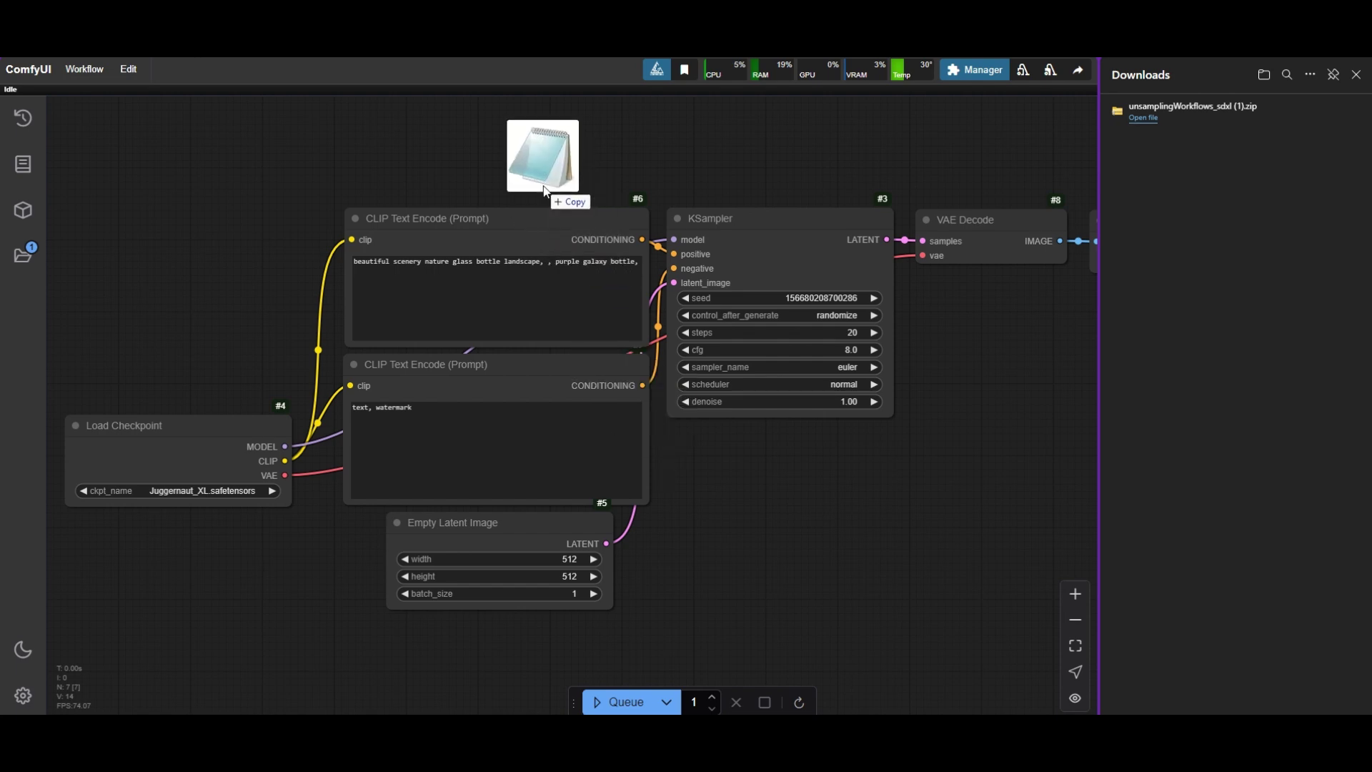
{"action": "left_click_drag", "start_coordinate": [544, 190], "coordinate": [543, 186]}
{"action": "scroll", "coordinate": [546, 215], "scroll_direction": "down", "scroll_amount": 5}
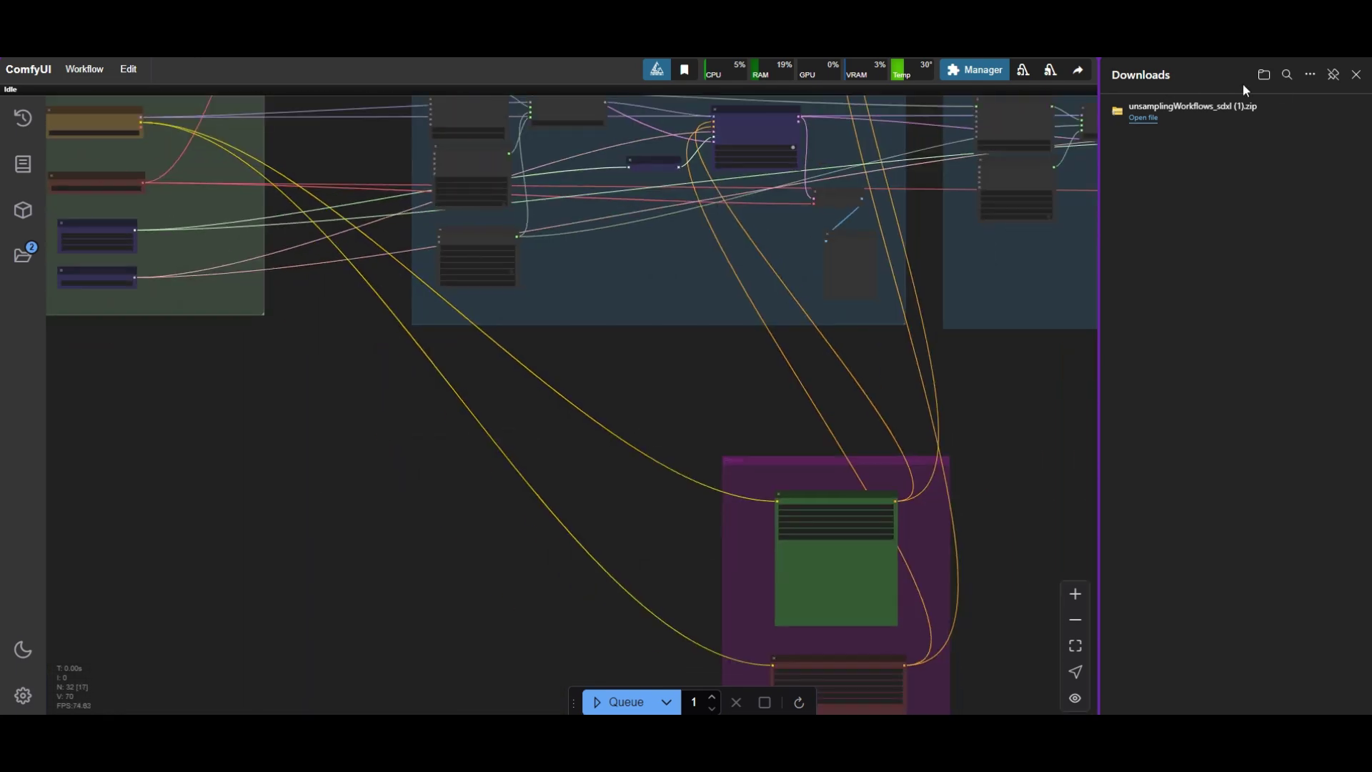
{"action": "left_click", "coordinate": [1355, 75]}
{"action": "scroll", "coordinate": [1185, 178], "scroll_direction": "down", "scroll_amount": 6}
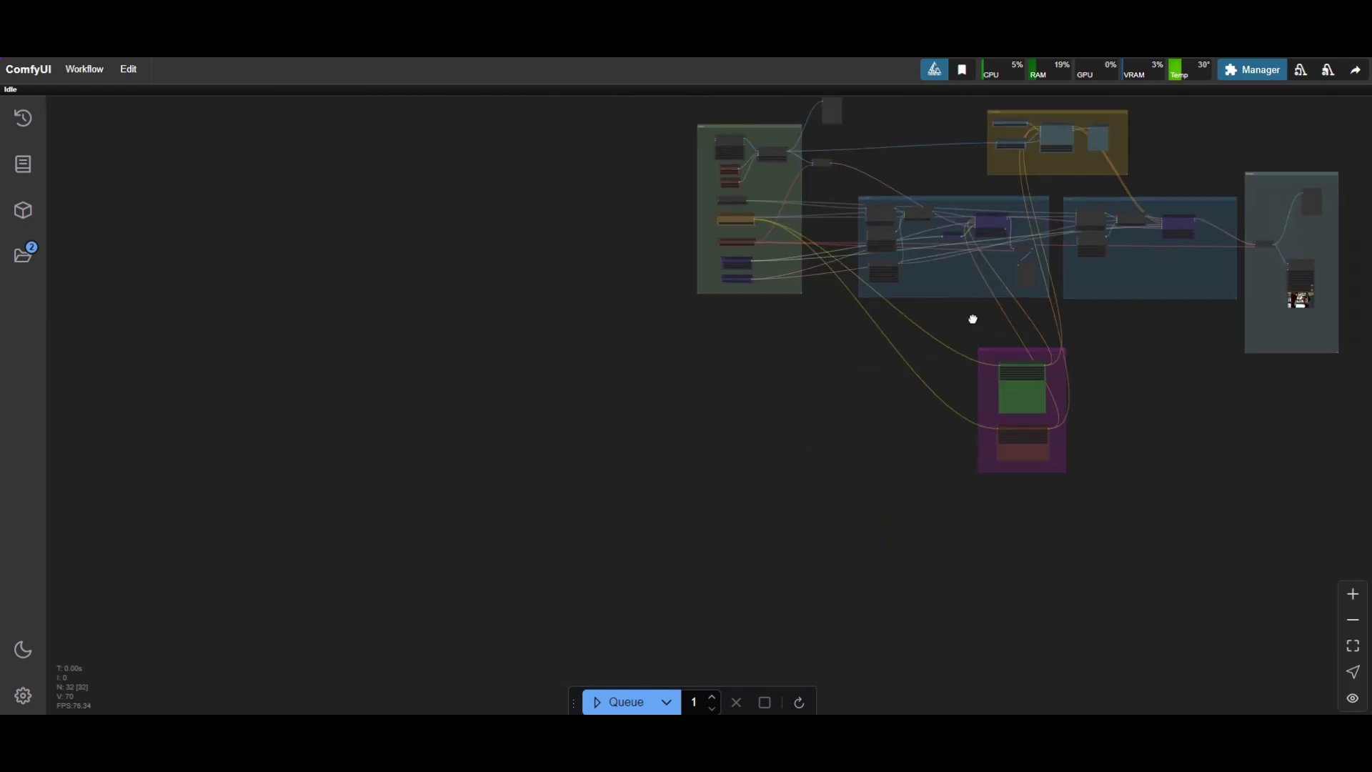
{"action": "left_click_drag", "start_coordinate": [719, 486], "coordinate": [603, 419]}
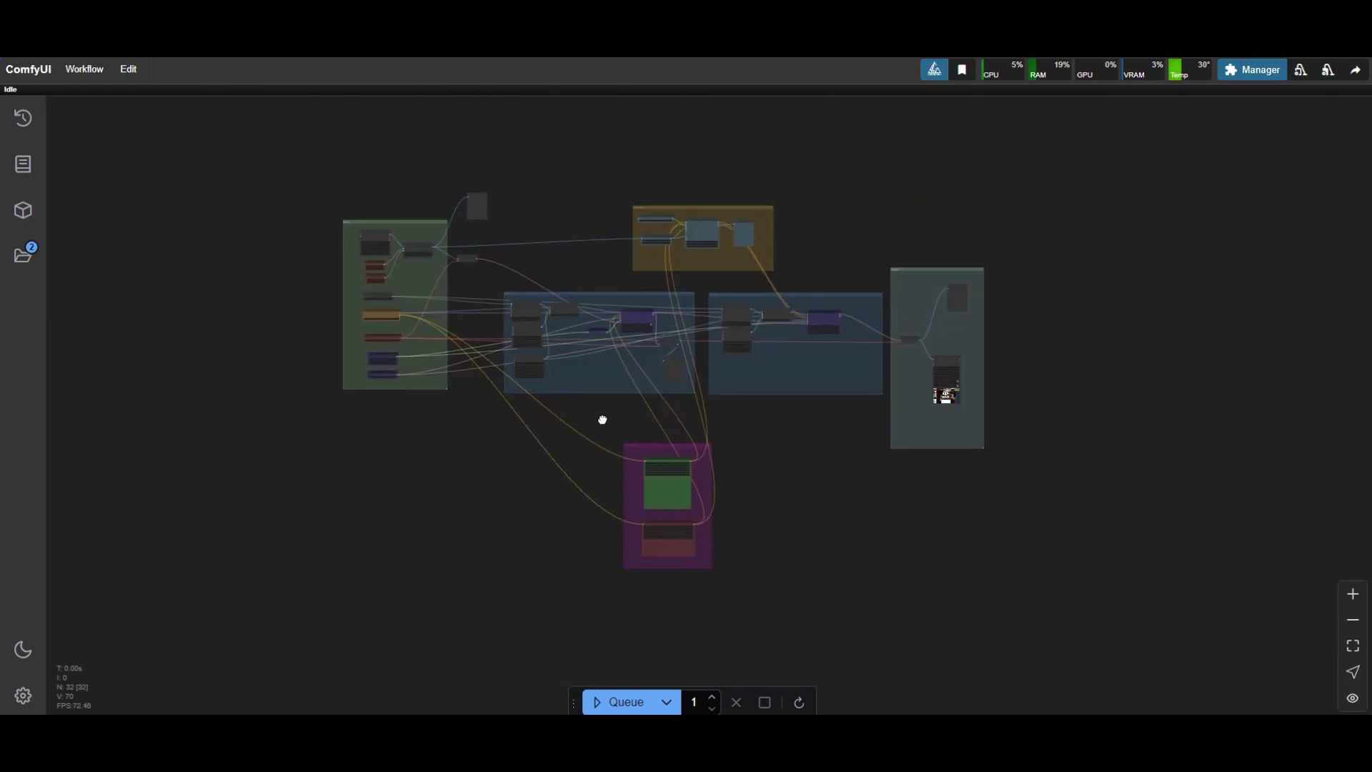
Step: Show the Hotshot-XL repository's Files and versions list and scroll through its files
{"action": "scroll", "coordinate": [542, 372], "scroll_direction": "up", "scroll_amount": 5}
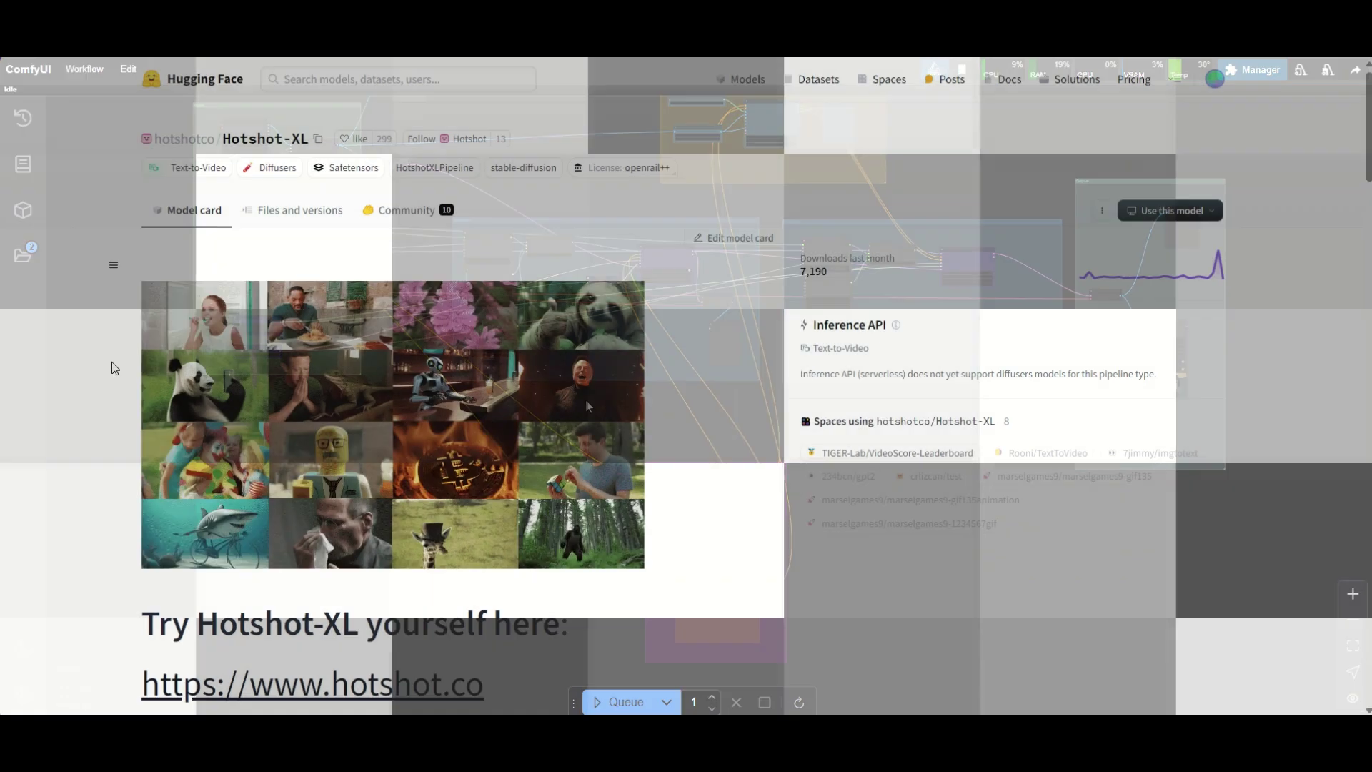
{"action": "scroll", "coordinate": [135, 362], "scroll_direction": "up", "scroll_amount": 3}
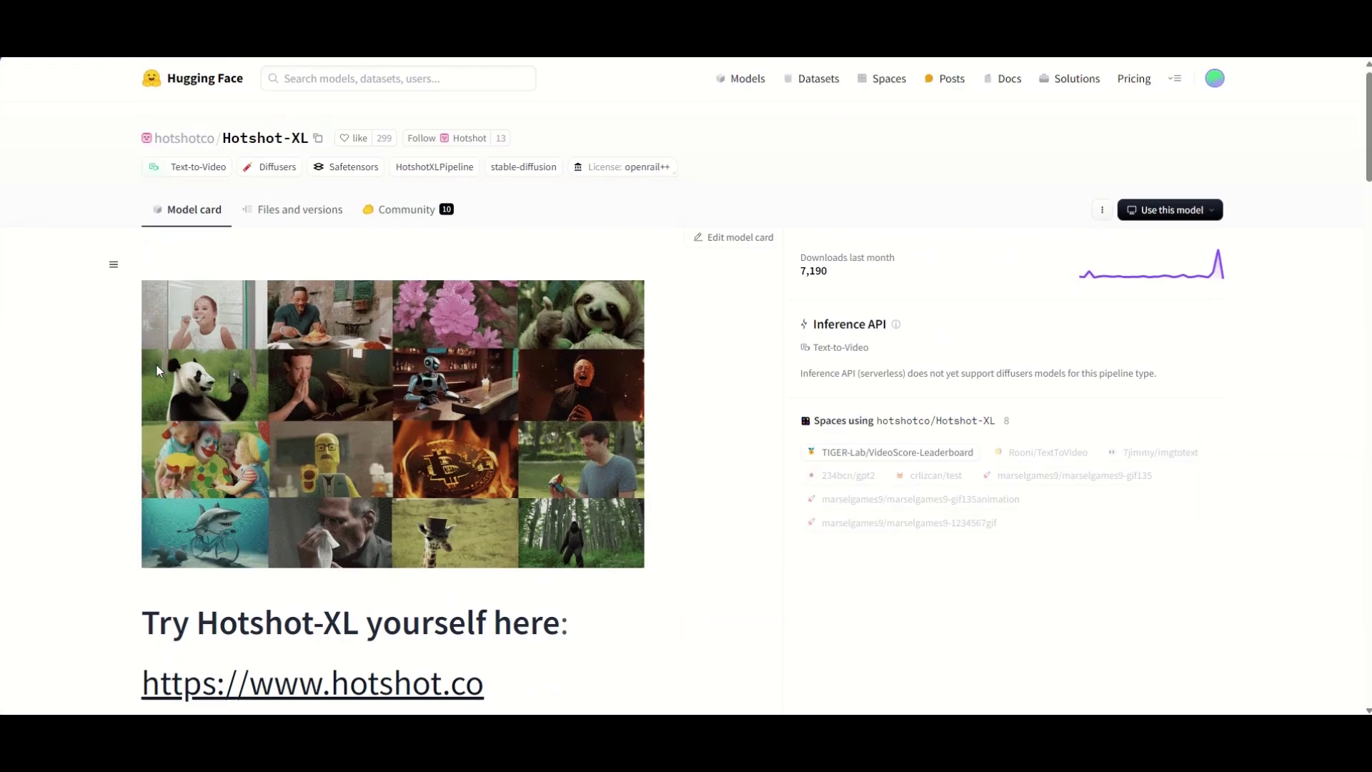
{"action": "left_click", "coordinate": [296, 211]}
{"action": "scroll", "coordinate": [119, 350], "scroll_direction": "down", "scroll_amount": 1}
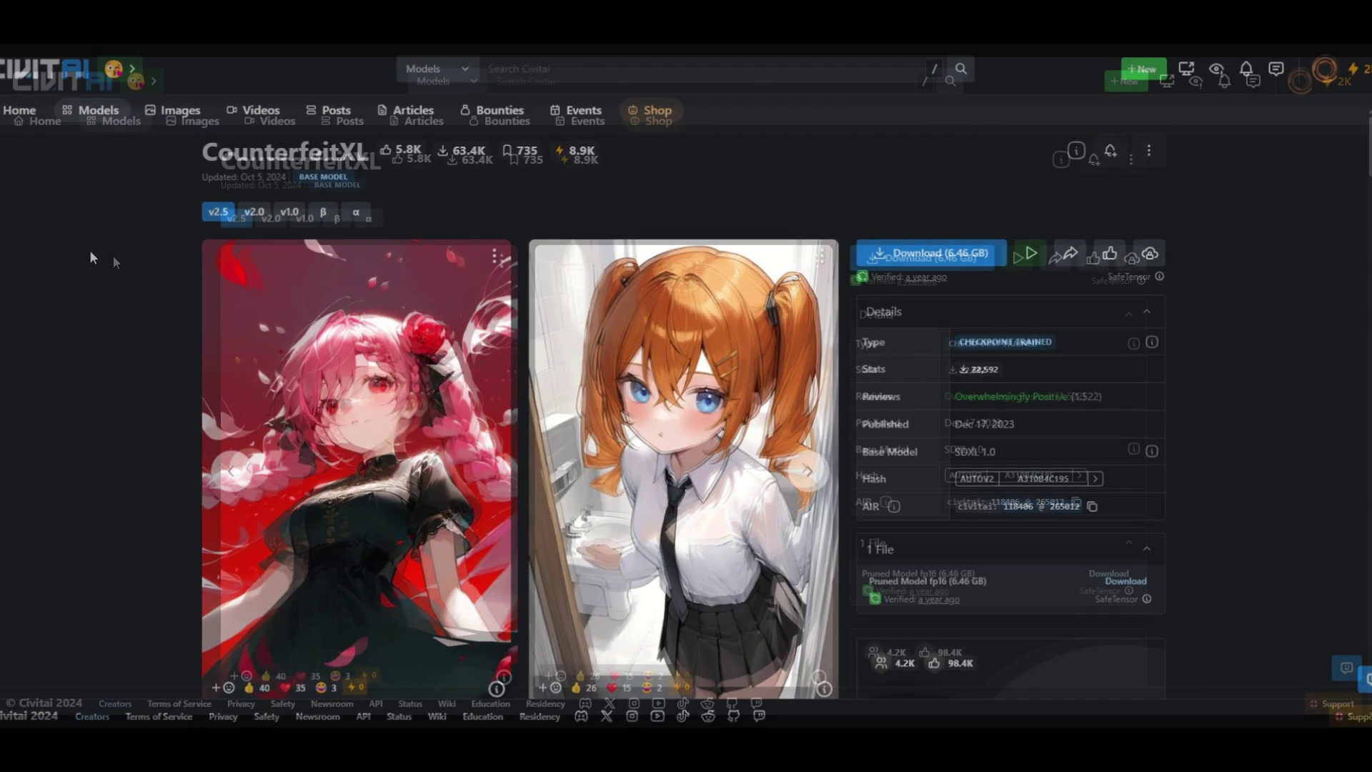
Step: Page through the CounterfeitXL and RealVisXL V5.0 sample image carousels
{"action": "left_click", "coordinate": [805, 469]}
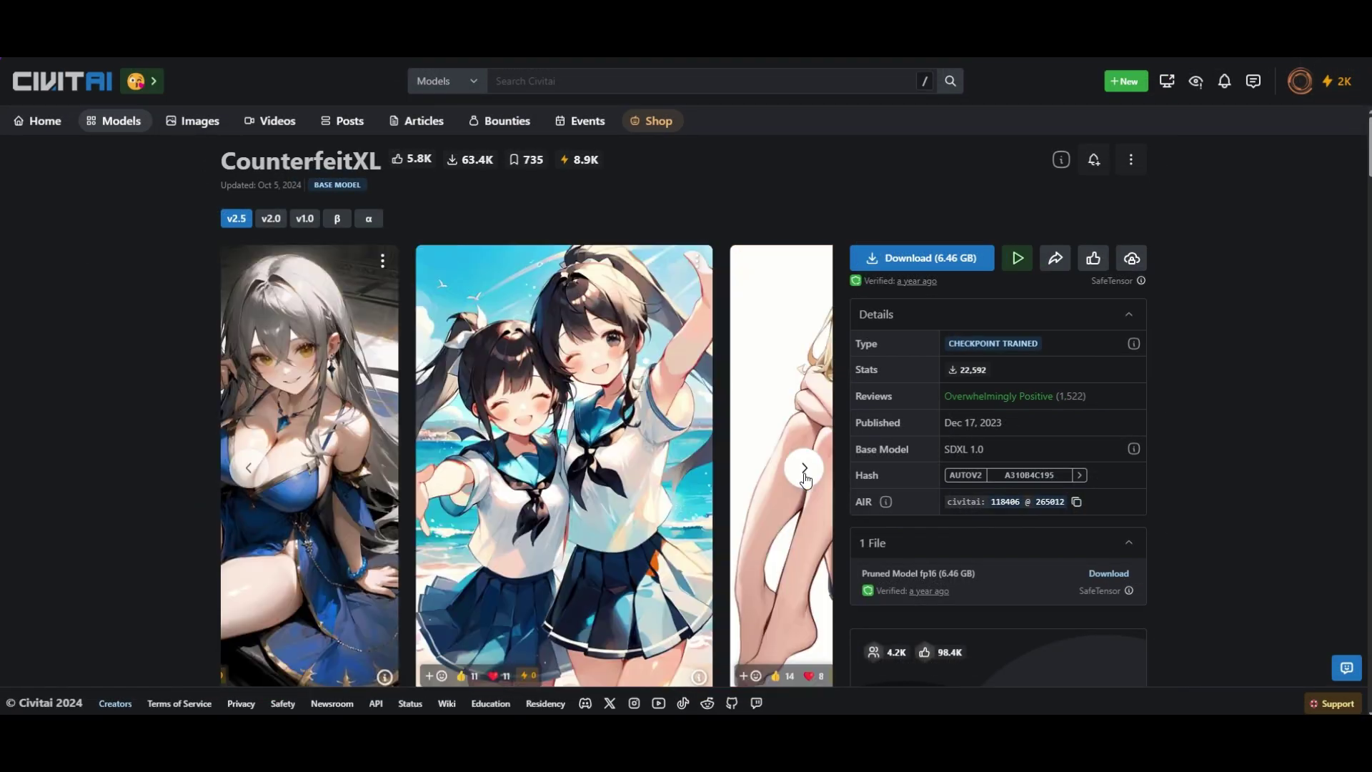
{"action": "left_click", "coordinate": [804, 470]}
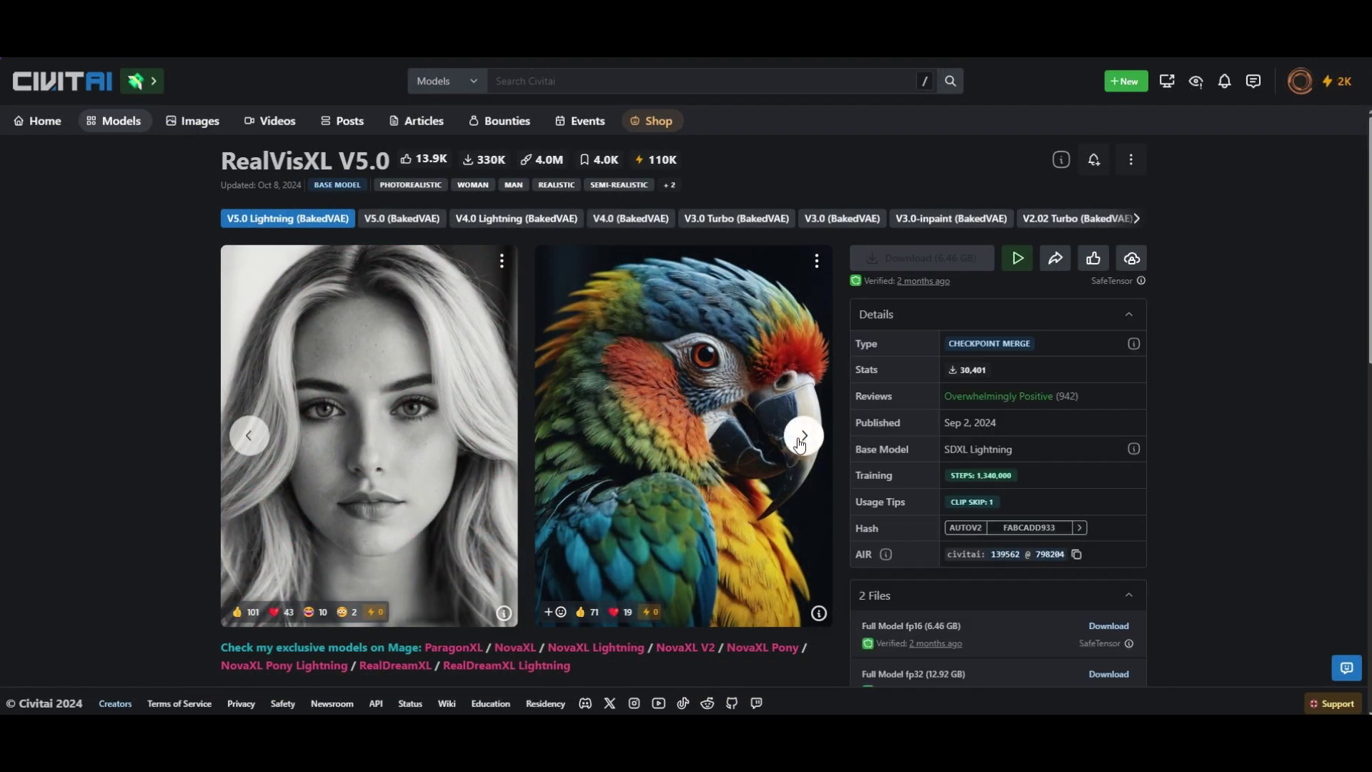
{"action": "left_click", "coordinate": [800, 442]}
{"action": "left_click", "coordinate": [800, 442]}
{"action": "left_click", "coordinate": [800, 442]}
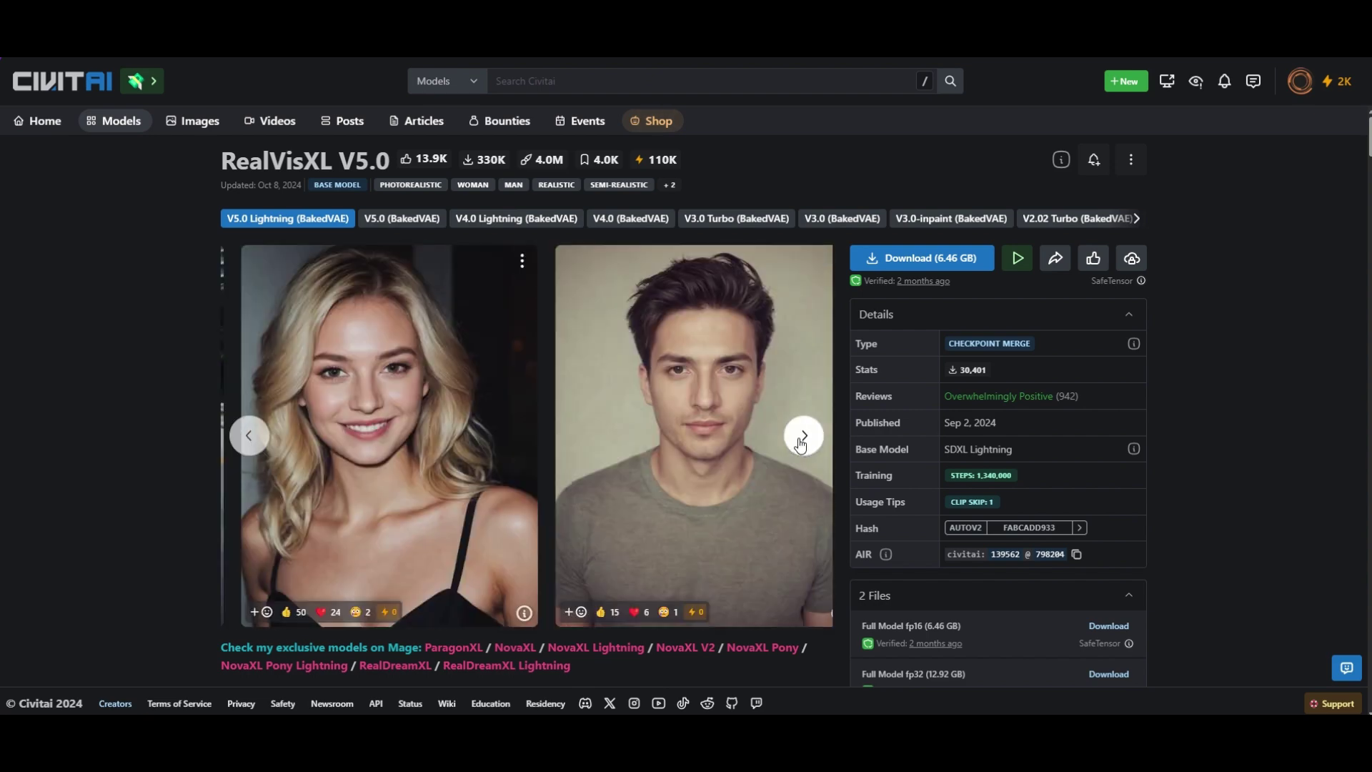
{"action": "left_click", "coordinate": [800, 442]}
{"action": "left_click", "coordinate": [800, 441]}
{"action": "left_click", "coordinate": [801, 441]}
{"action": "left_click", "coordinate": [800, 442]}
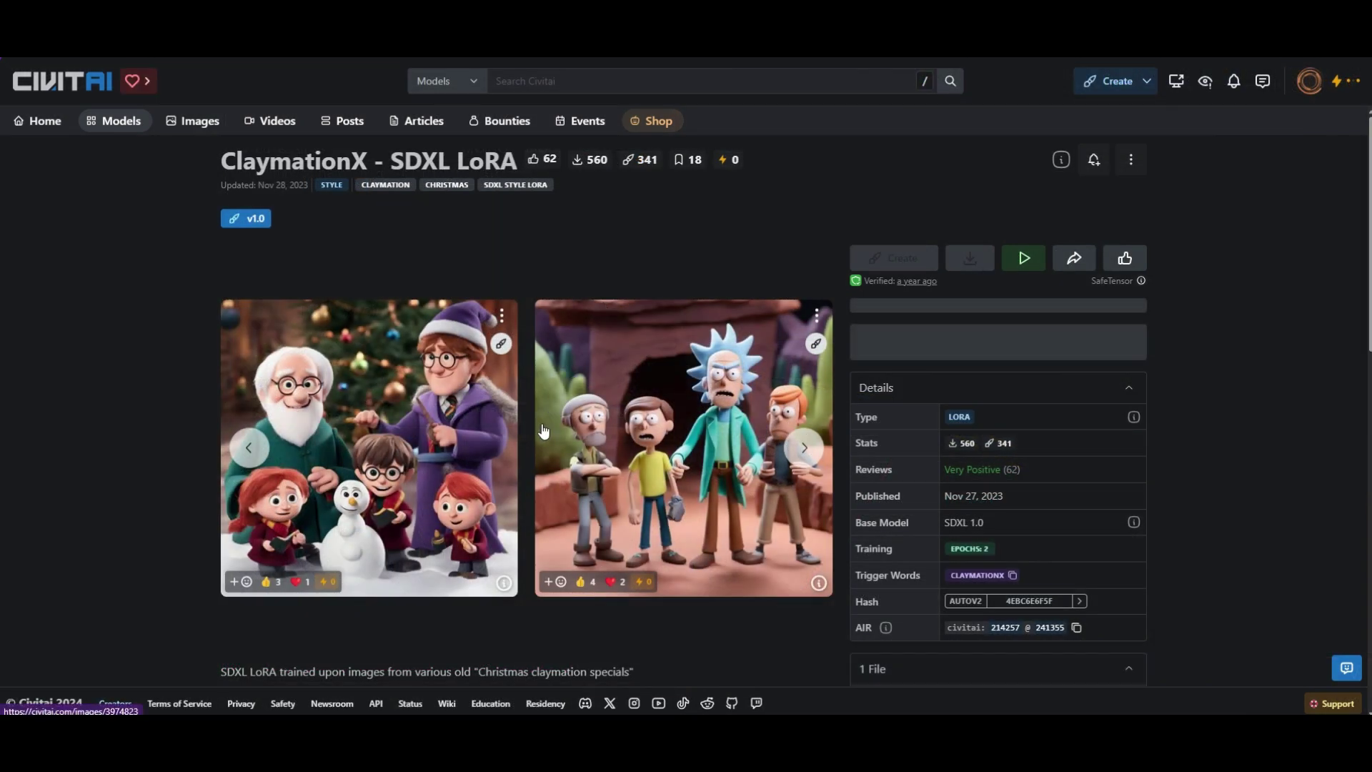
Step: Page through the ClaymationX - SDXL LoRA sample images
{"action": "left_click", "coordinate": [801, 449]}
{"action": "left_click", "coordinate": [800, 449]}
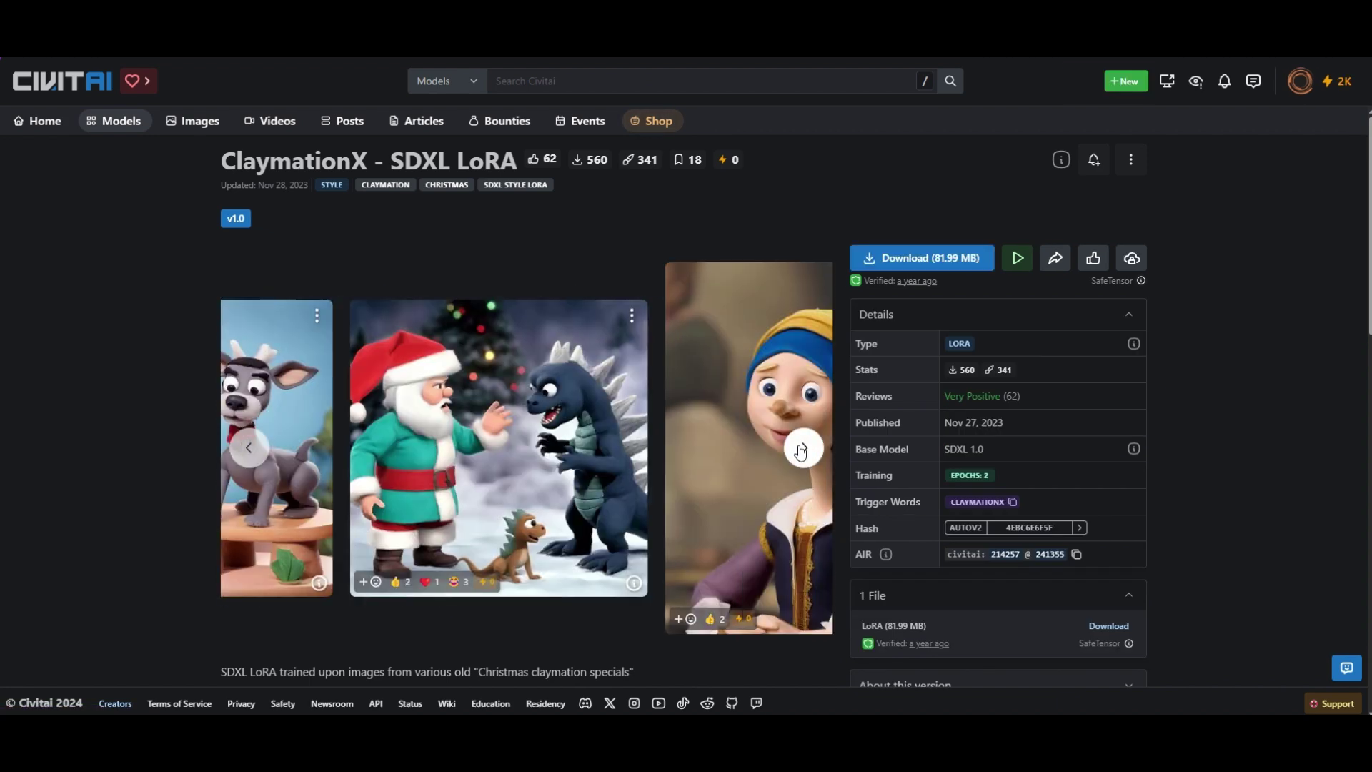
{"action": "left_click", "coordinate": [800, 449]}
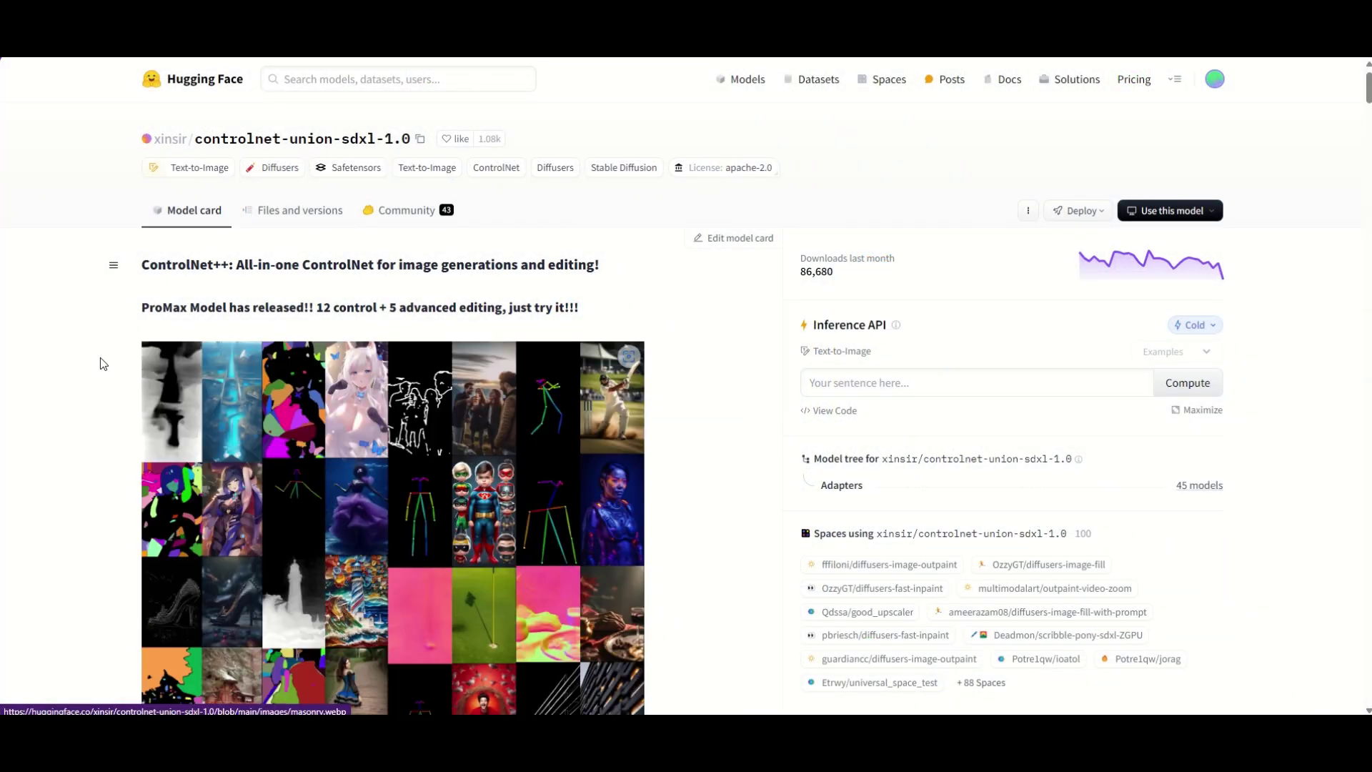
Step: Show the controlnet-union-sdxl-1.0 file list to locate the promax safetensors model
{"action": "scroll", "coordinate": [79, 356], "scroll_direction": "down", "scroll_amount": 3}
{"action": "scroll", "coordinate": [78, 354], "scroll_direction": "up", "scroll_amount": 3}
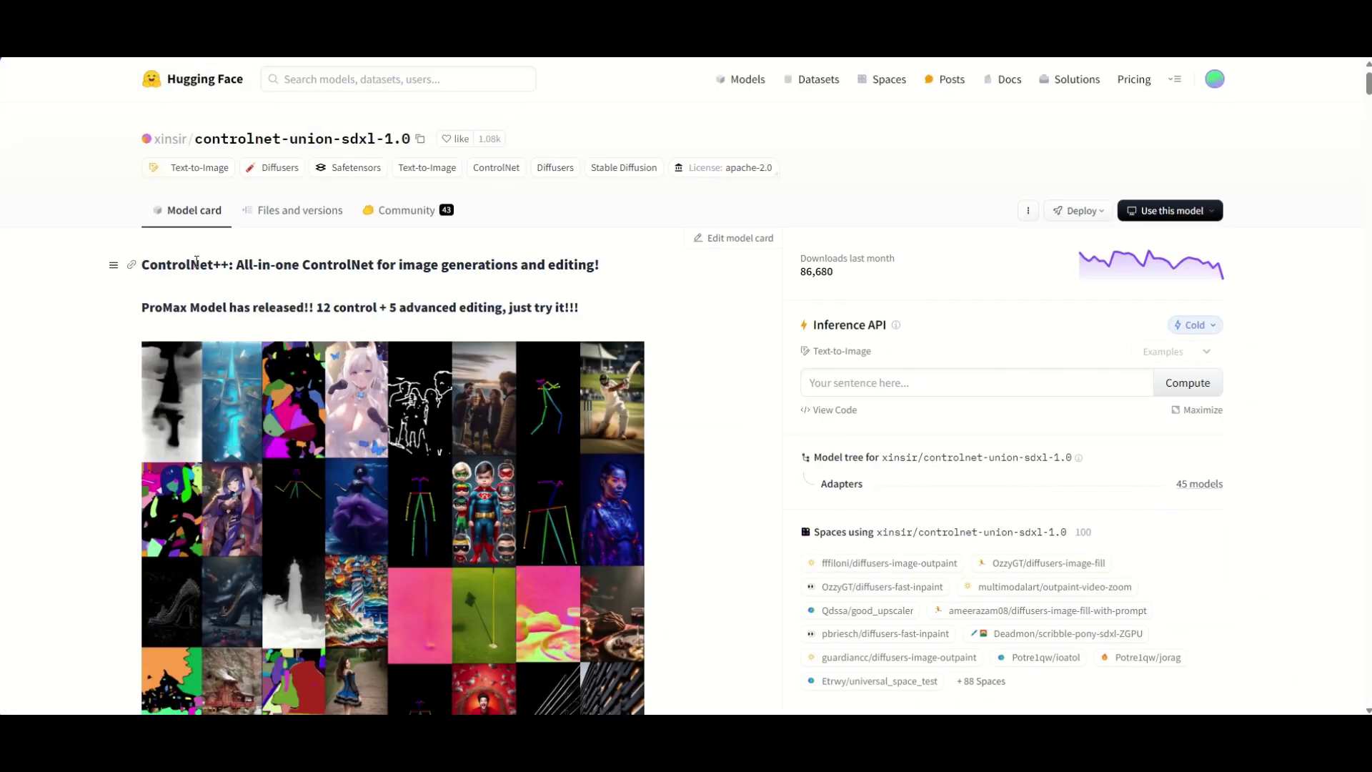
{"action": "left_click", "coordinate": [314, 218]}
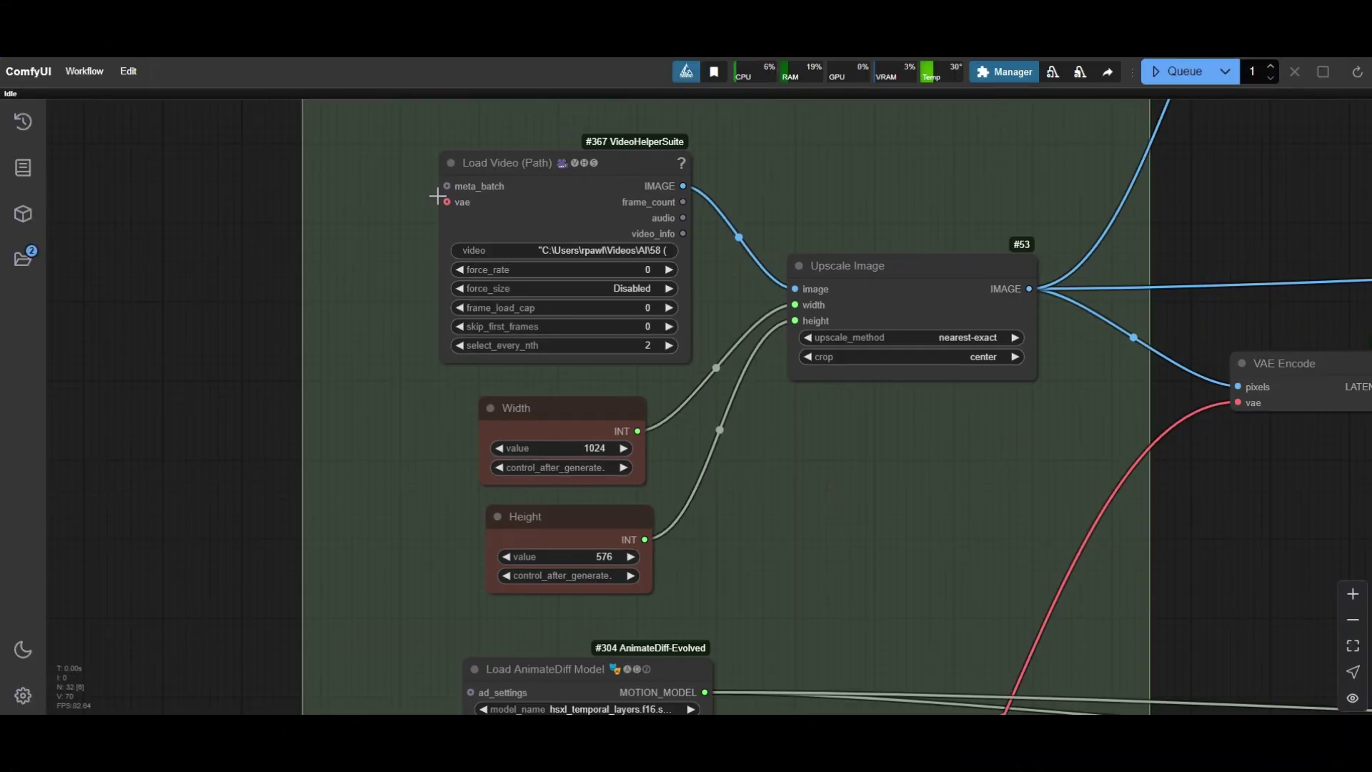
Step: Add a Load Video (Upload) node to the Inputs group, moving Load Video (Path) aside
{"action": "scroll", "coordinate": [426, 202], "scroll_direction": "down", "scroll_amount": 1}
{"action": "double_click", "coordinate": [398, 178]}
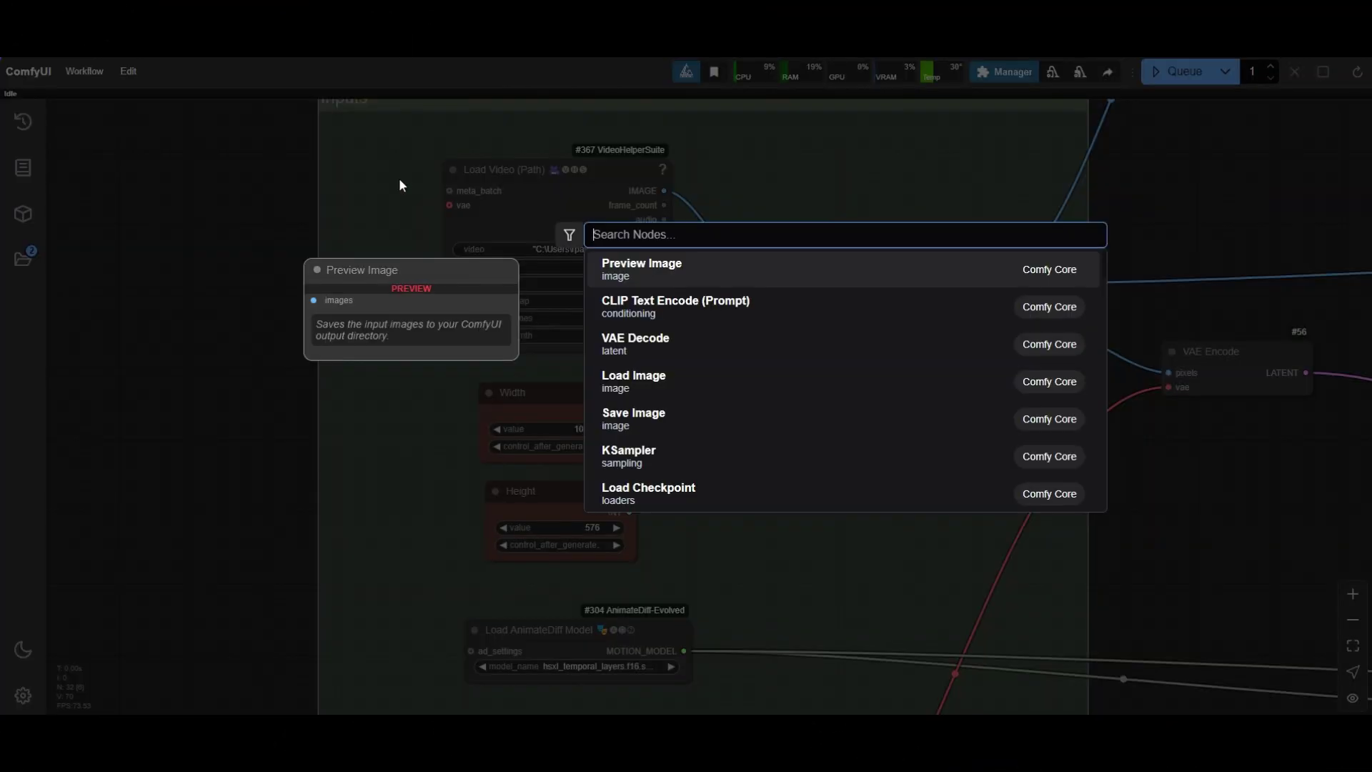
{"action": "type", "text": "Load Video up"}
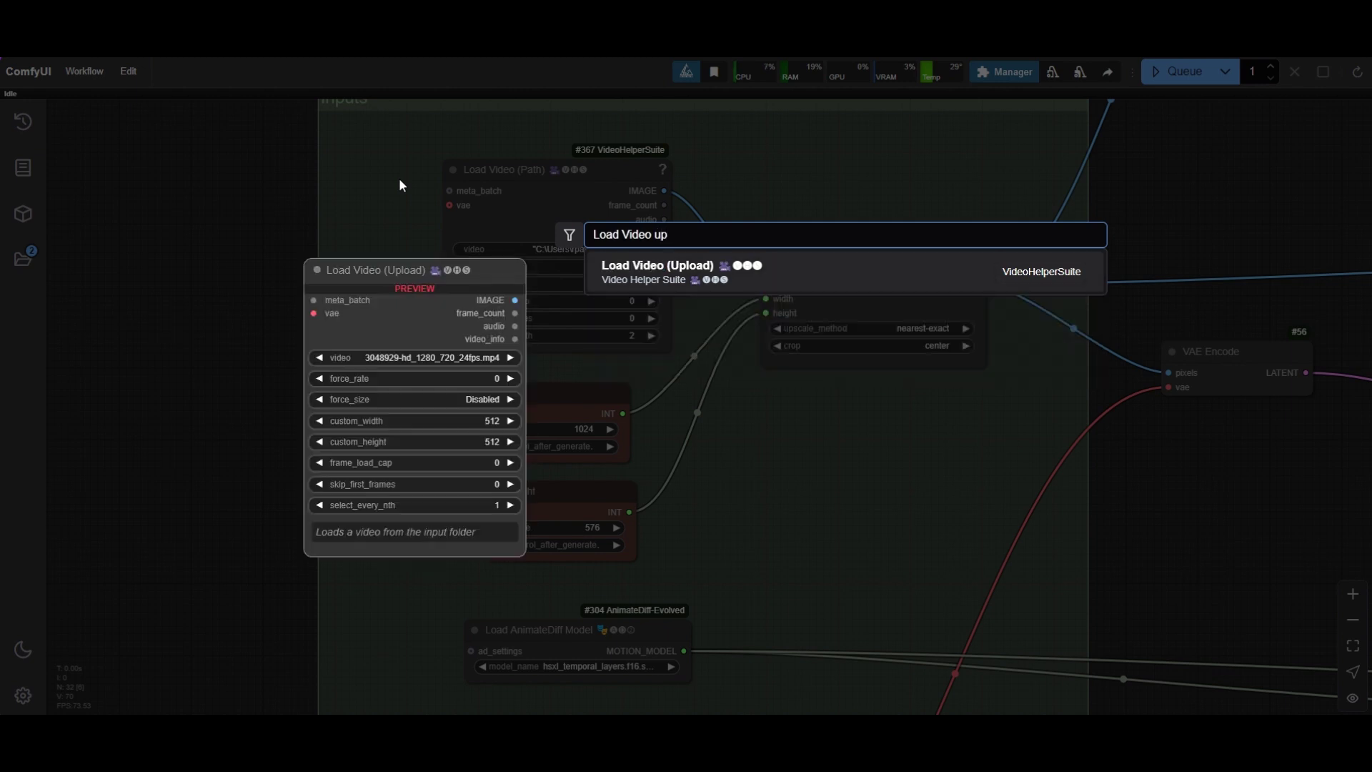
{"action": "left_click", "coordinate": [647, 270]}
{"action": "left_click_drag", "start_coordinate": [499, 174], "coordinate": [456, 165]}
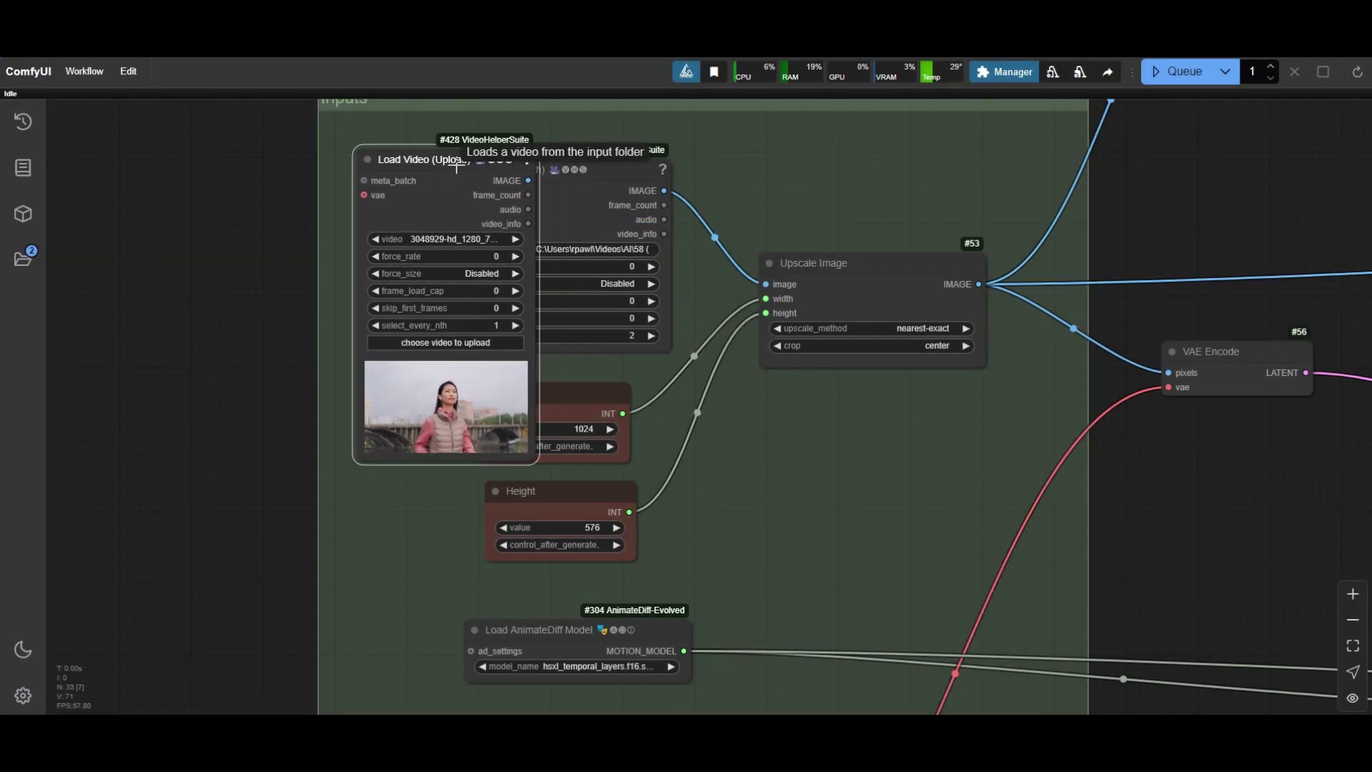
{"action": "left_click_drag", "start_coordinate": [612, 169], "coordinate": [335, 175]}
{"action": "left_click_drag", "start_coordinate": [440, 167], "coordinate": [525, 150]}
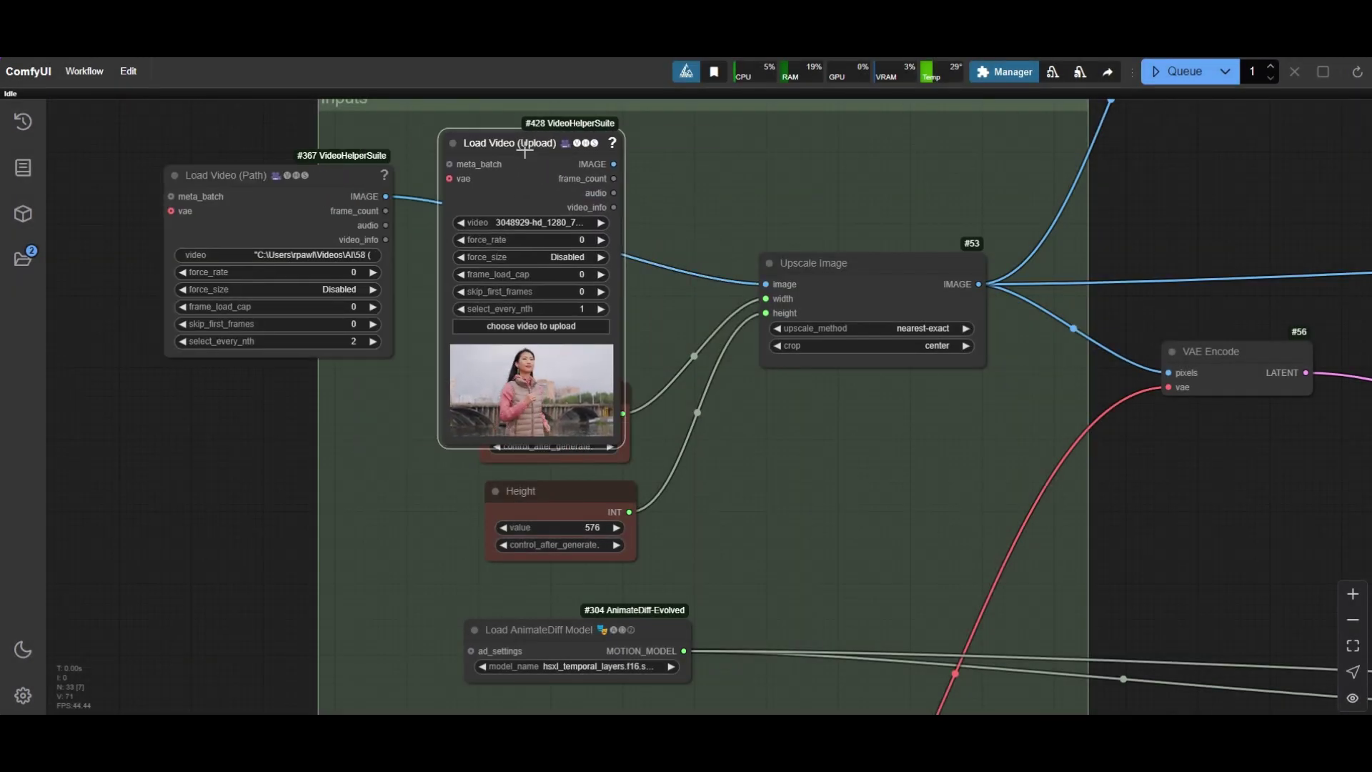
{"action": "scroll", "coordinate": [530, 341], "scroll_direction": "up", "scroll_amount": 2}
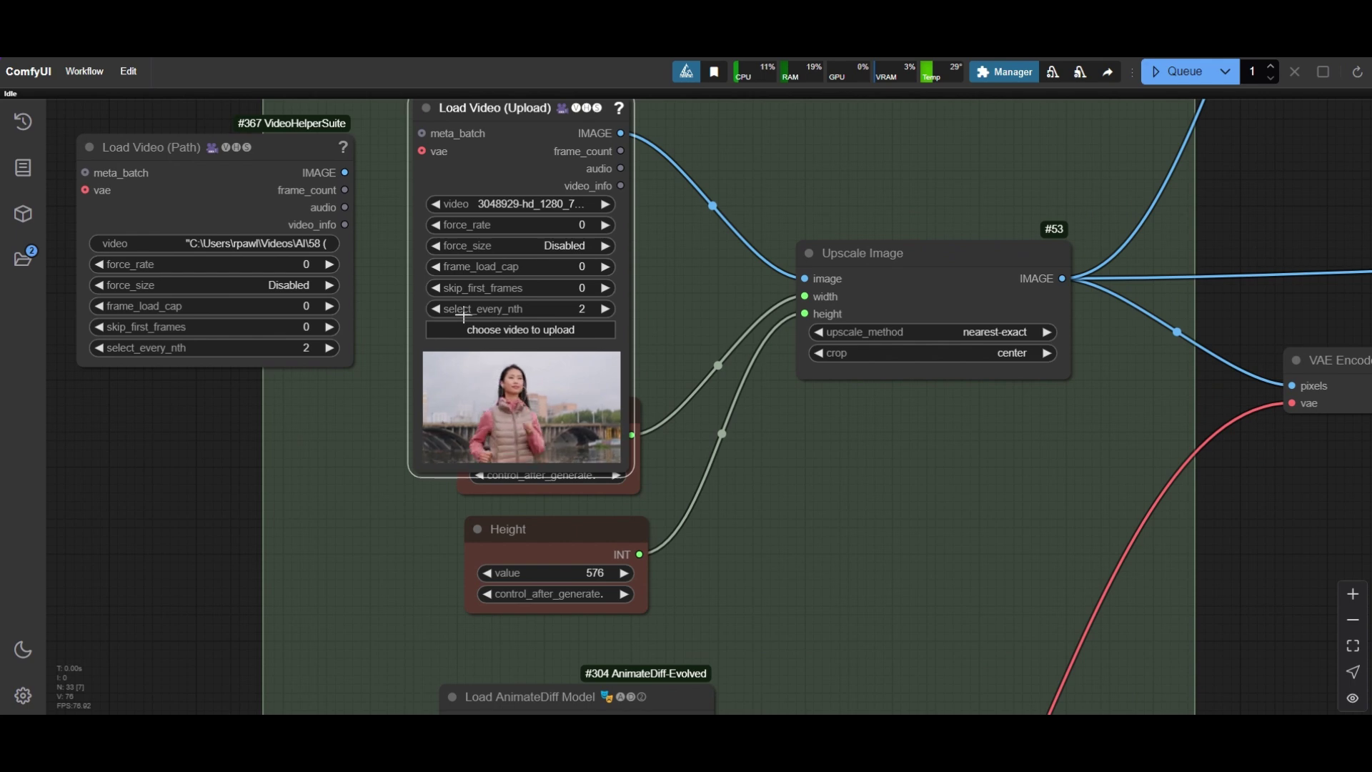
Step: Add an Empty Latent Image Presets node set to 1024 x 576
{"action": "scroll", "coordinate": [464, 314], "scroll_direction": "down", "scroll_amount": 2}
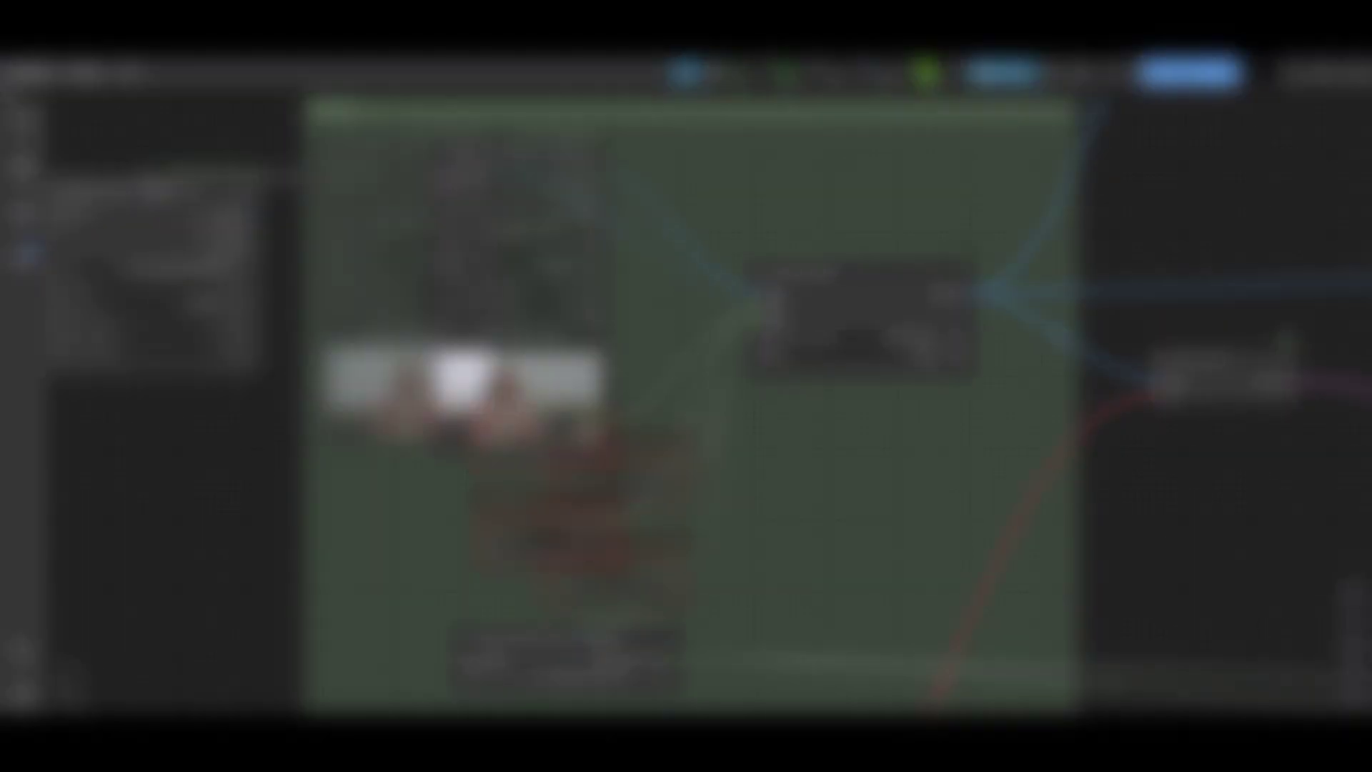
{"action": "double_click", "coordinate": [588, 318]}
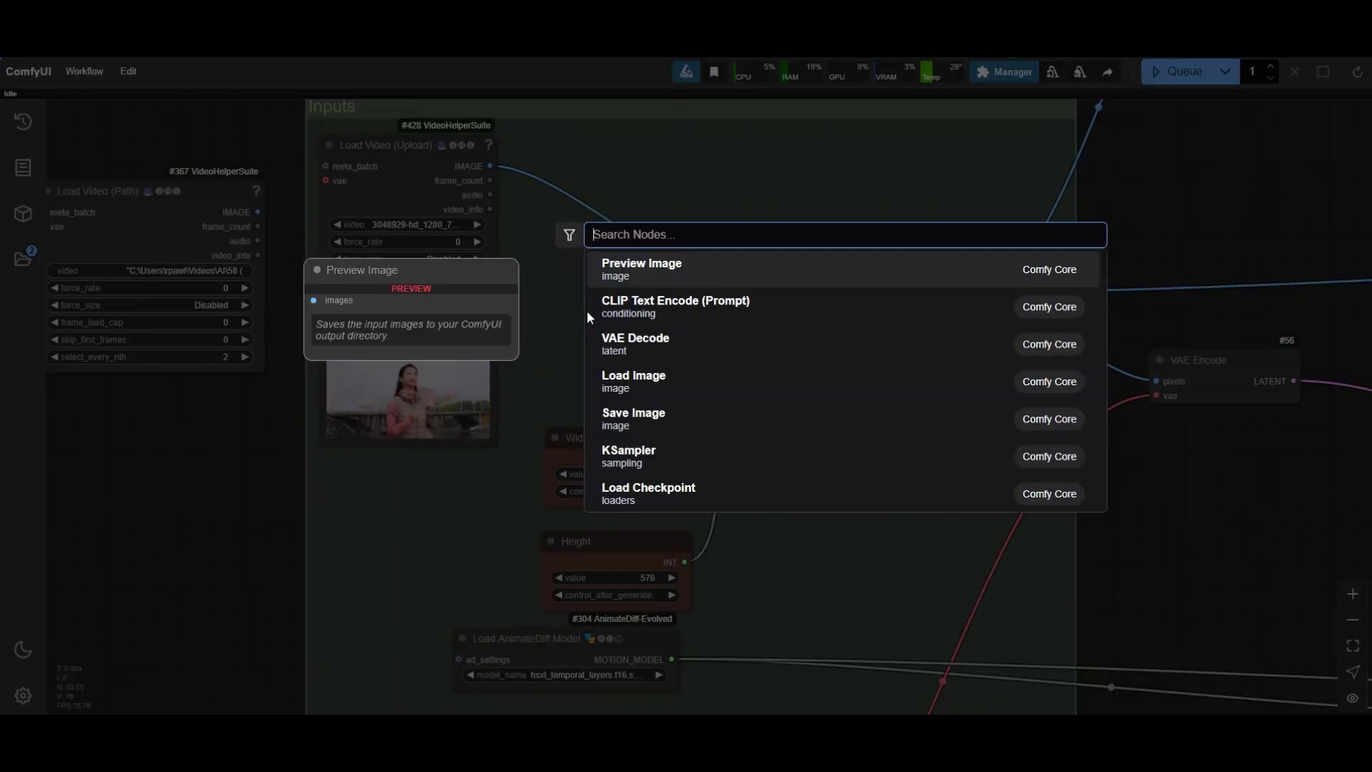
{"action": "type", "text": "empty la"}
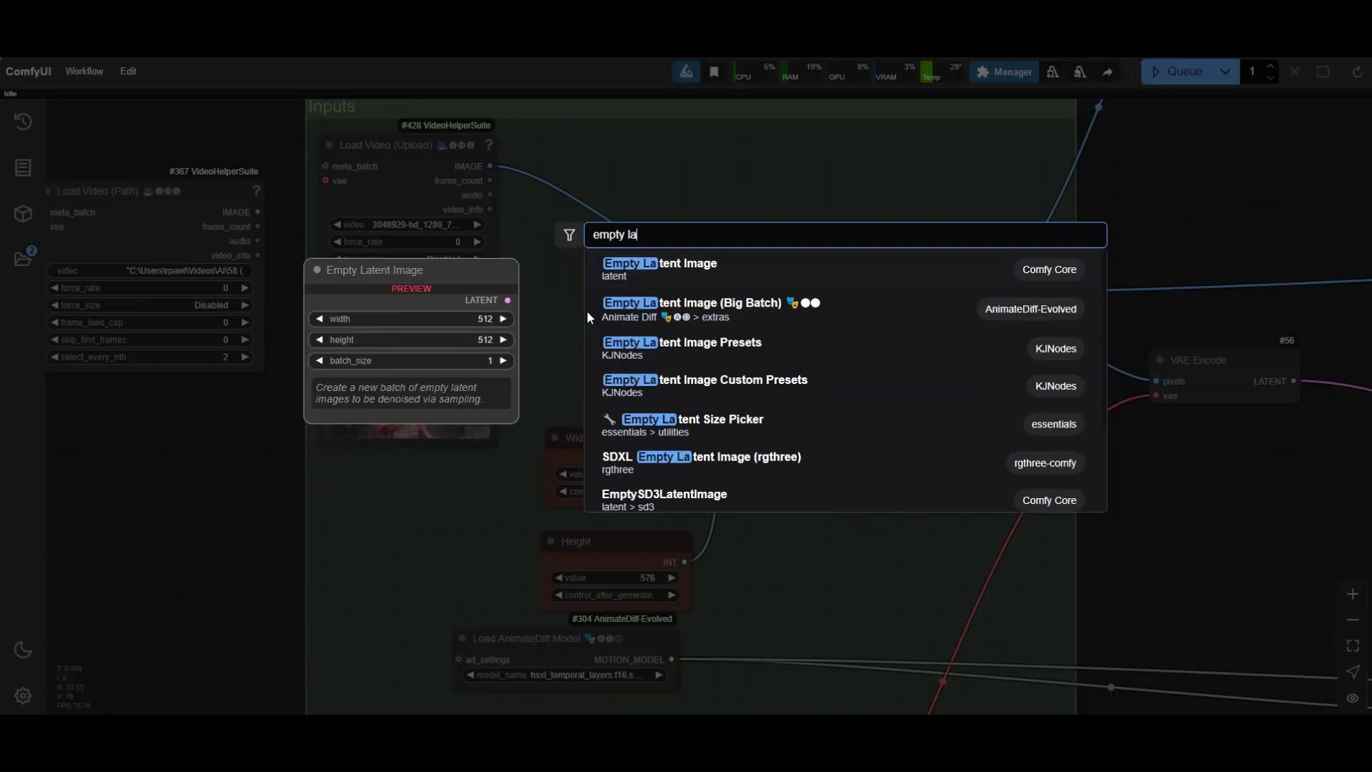
{"action": "type", "text": "te"}
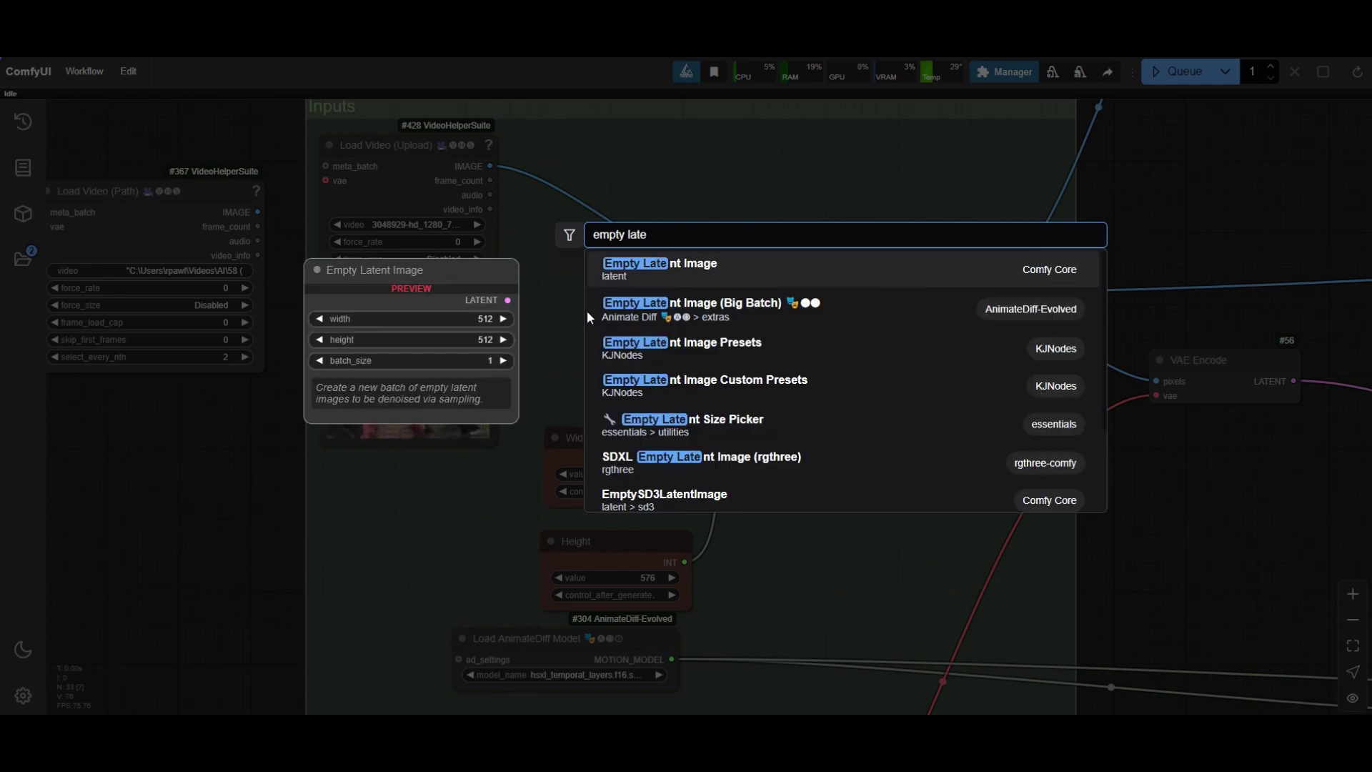
{"action": "left_click", "coordinate": [710, 347]}
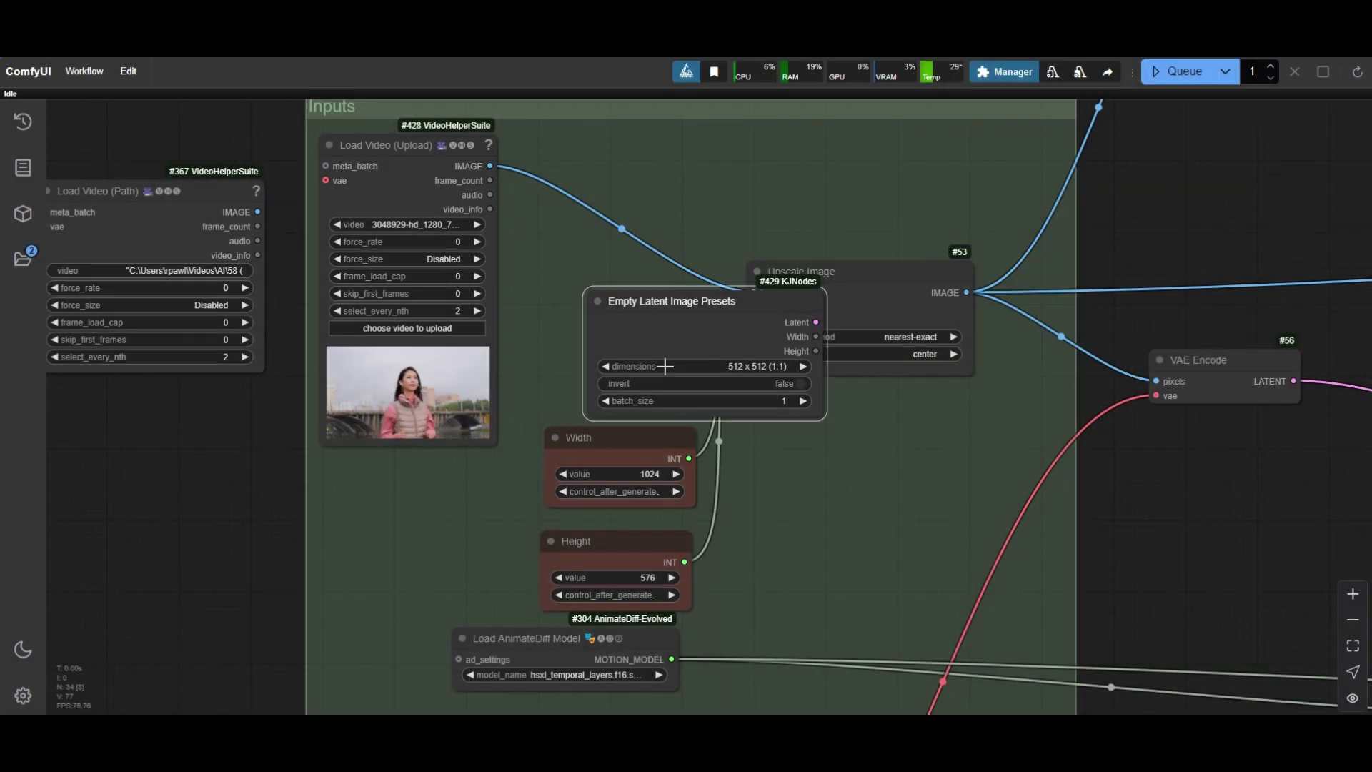
{"action": "left_click_drag", "start_coordinate": [664, 343], "coordinate": [574, 451]}
{"action": "left_click", "coordinate": [461, 557]}
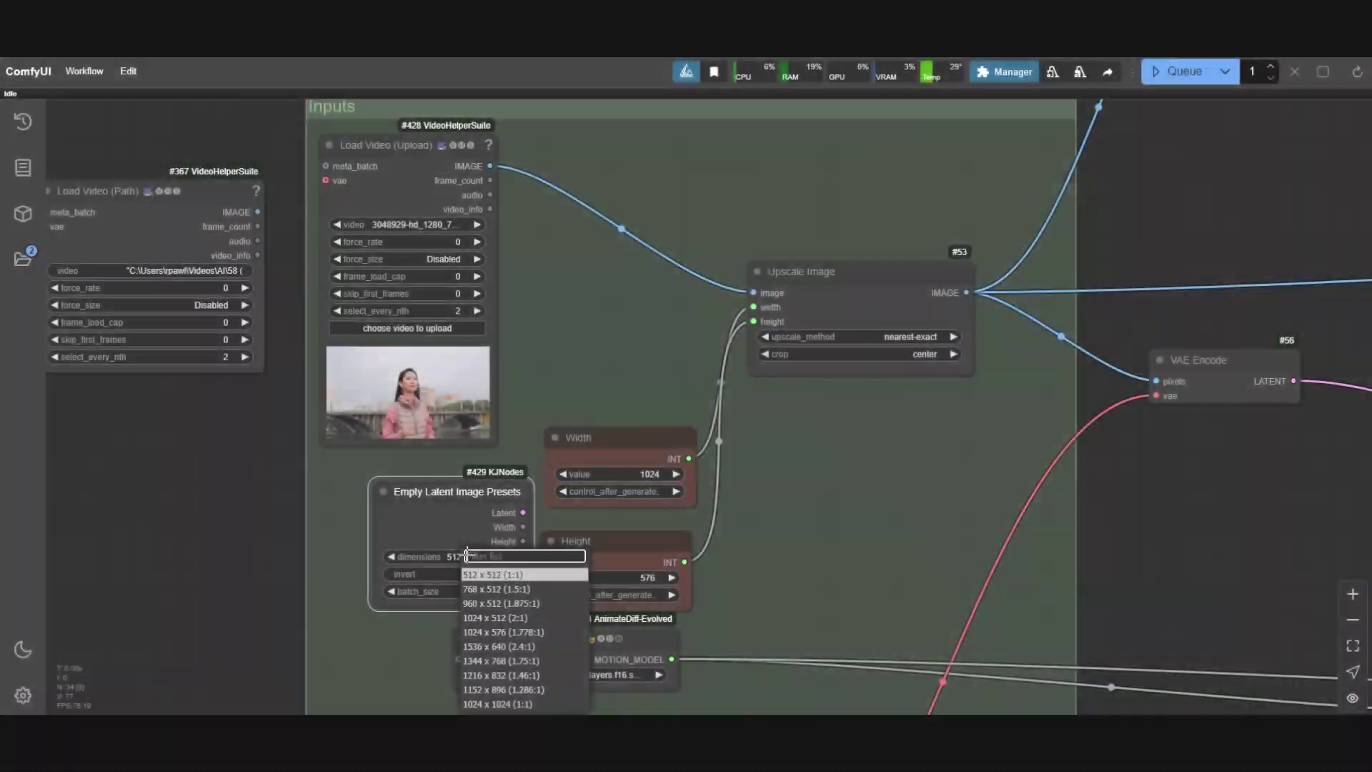
{"action": "left_click", "coordinate": [527, 633]}
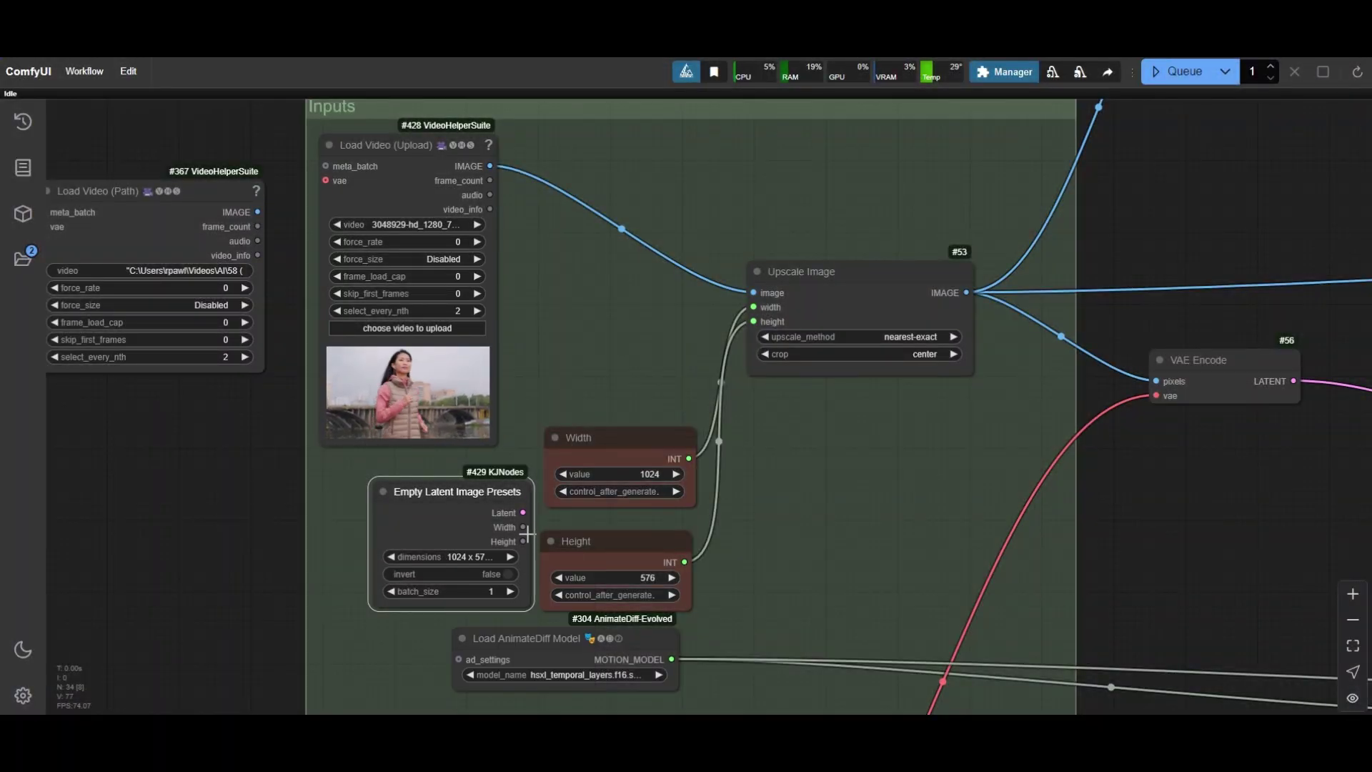
Step: Feed the preset width into Upscale Image and select the Load Video (Upload) node
{"action": "left_click_drag", "start_coordinate": [760, 303], "coordinate": [756, 321]}
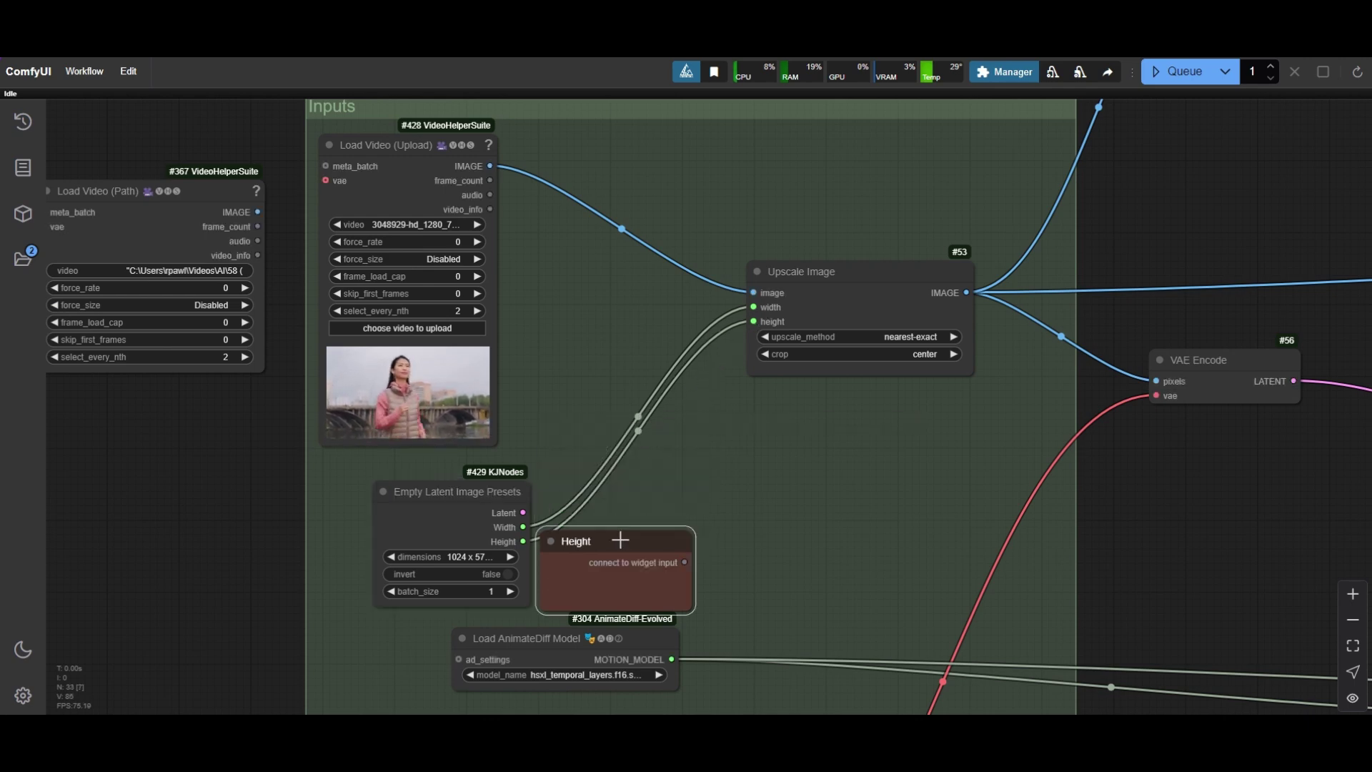
{"action": "left_click_drag", "start_coordinate": [485, 492], "coordinate": [593, 485]}
{"action": "left_click", "coordinate": [480, 151]}
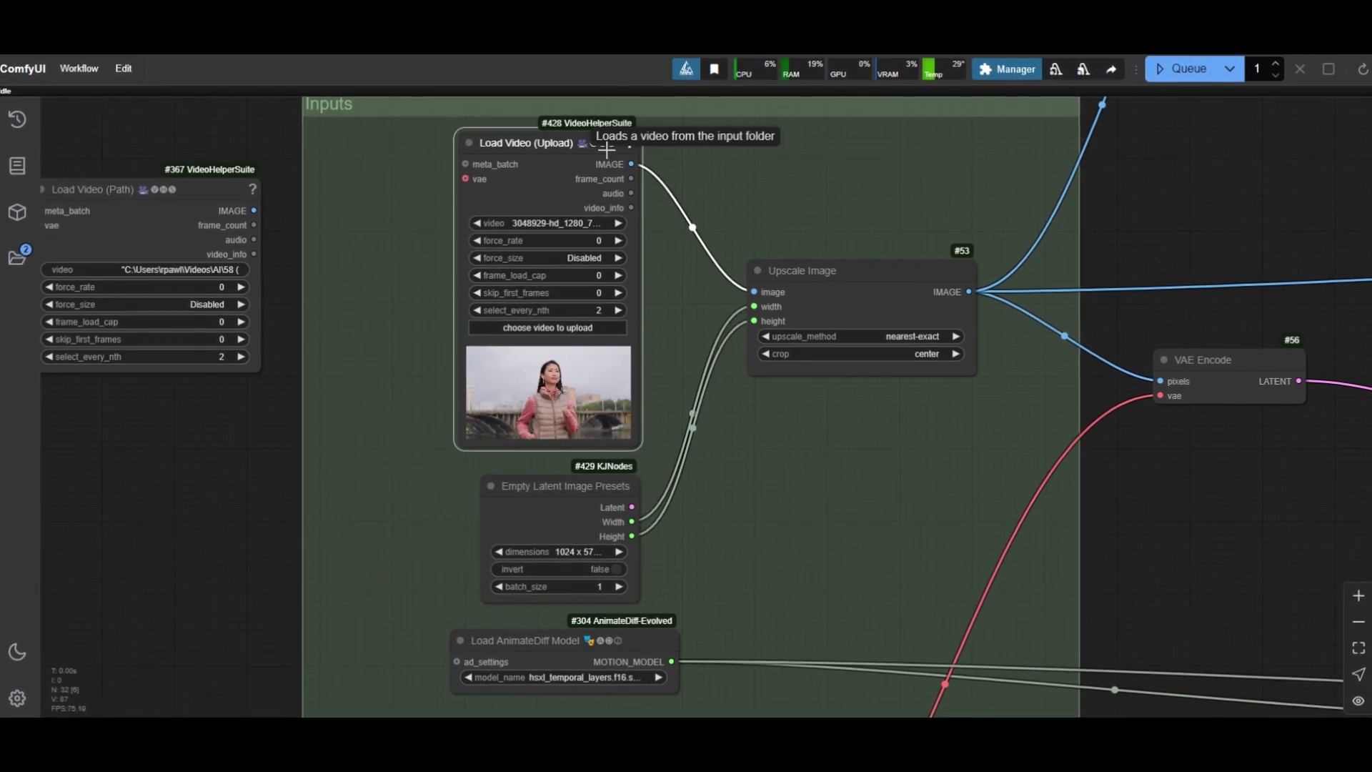
Step: Check the hsxl_temporal_layers motion model and counterfeitxl_v25 checkpoint loaded in the workflow
{"action": "scroll", "coordinate": [550, 572], "scroll_direction": "up", "scroll_amount": 3}
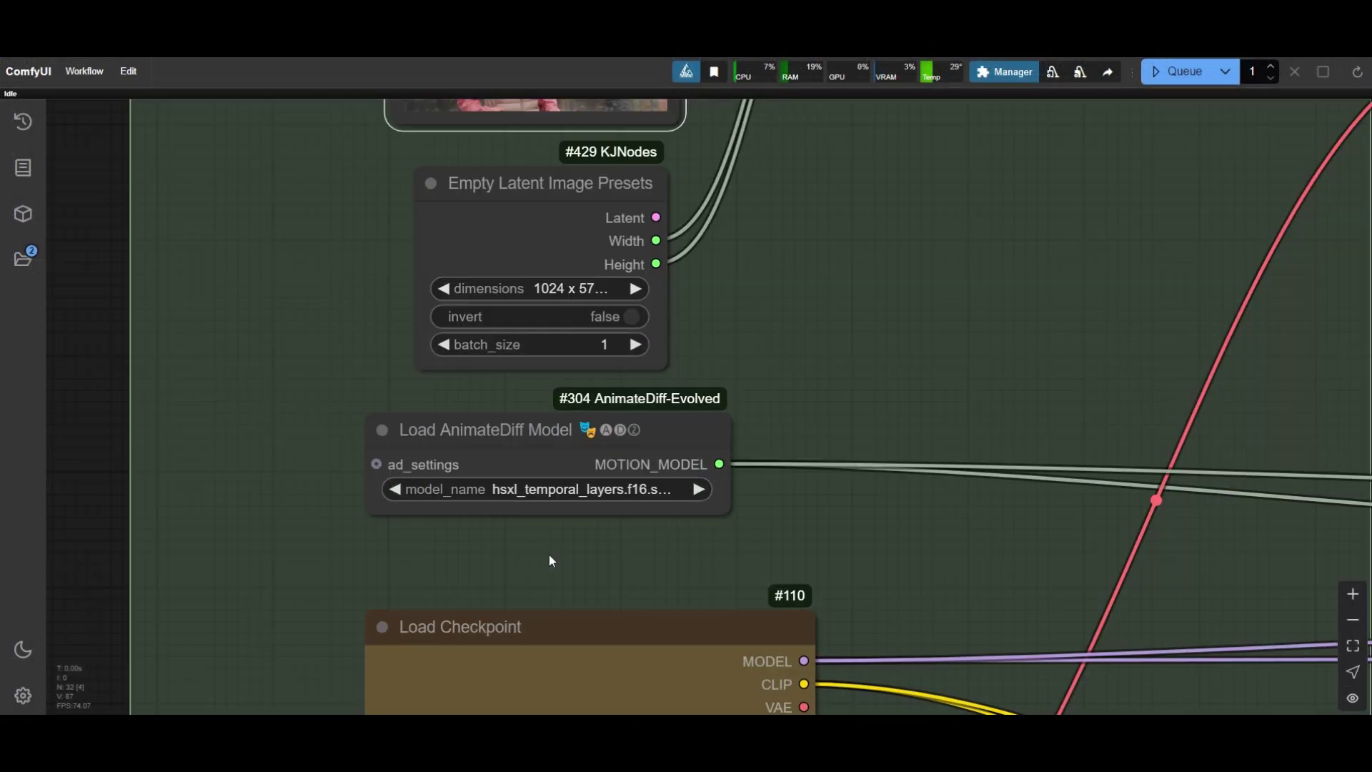
{"action": "left_click", "coordinate": [588, 501]}
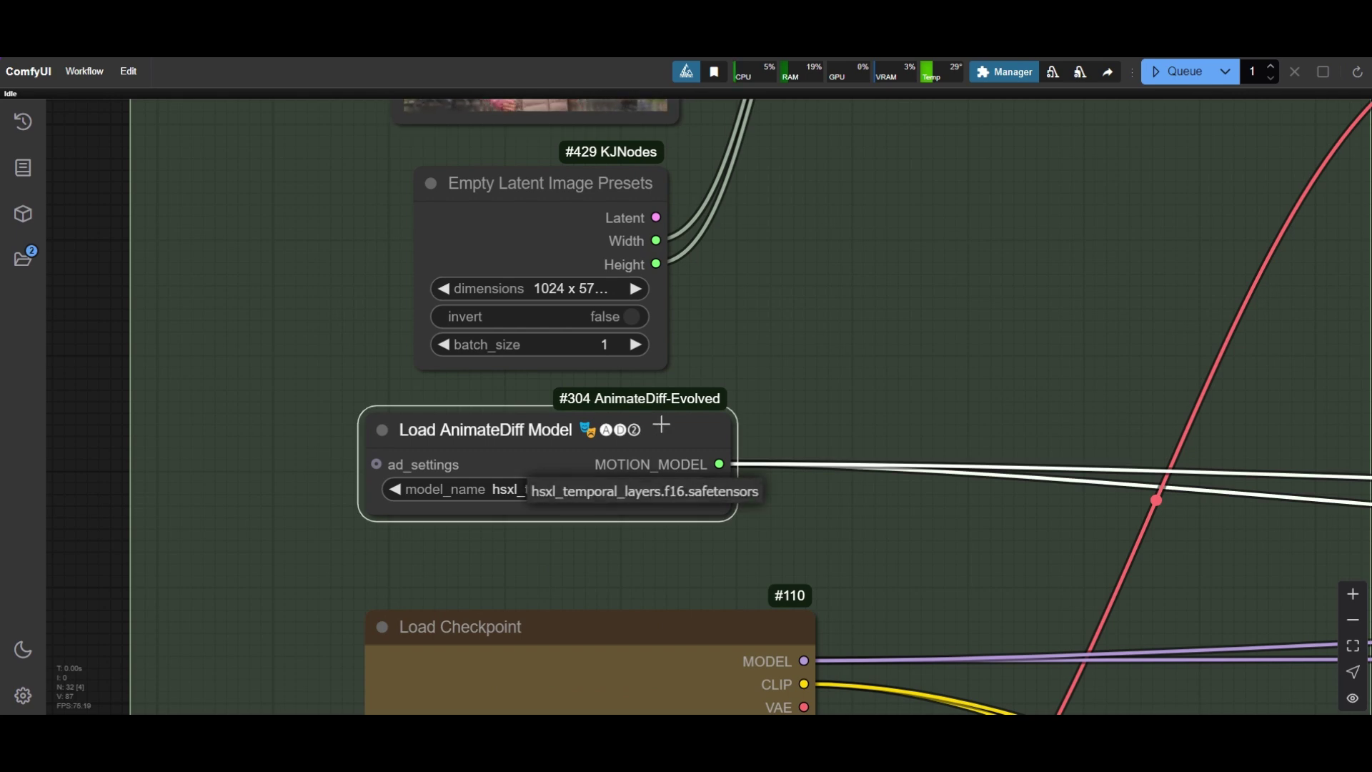
{"action": "scroll", "coordinate": [661, 424], "scroll_direction": "down", "scroll_amount": 3}
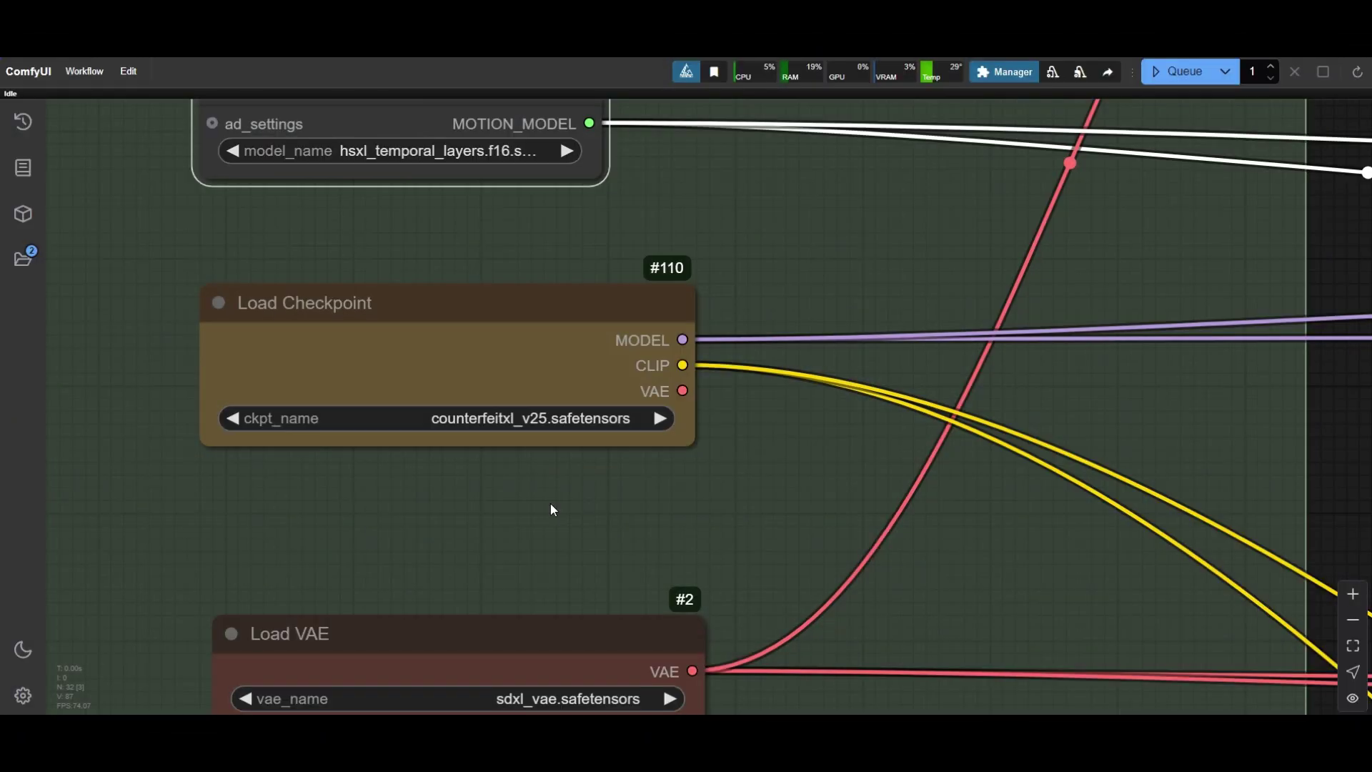
{"action": "scroll", "coordinate": [550, 503], "scroll_direction": "up", "scroll_amount": 1}
{"action": "scroll", "coordinate": [534, 431], "scroll_direction": "down", "scroll_amount": 2}
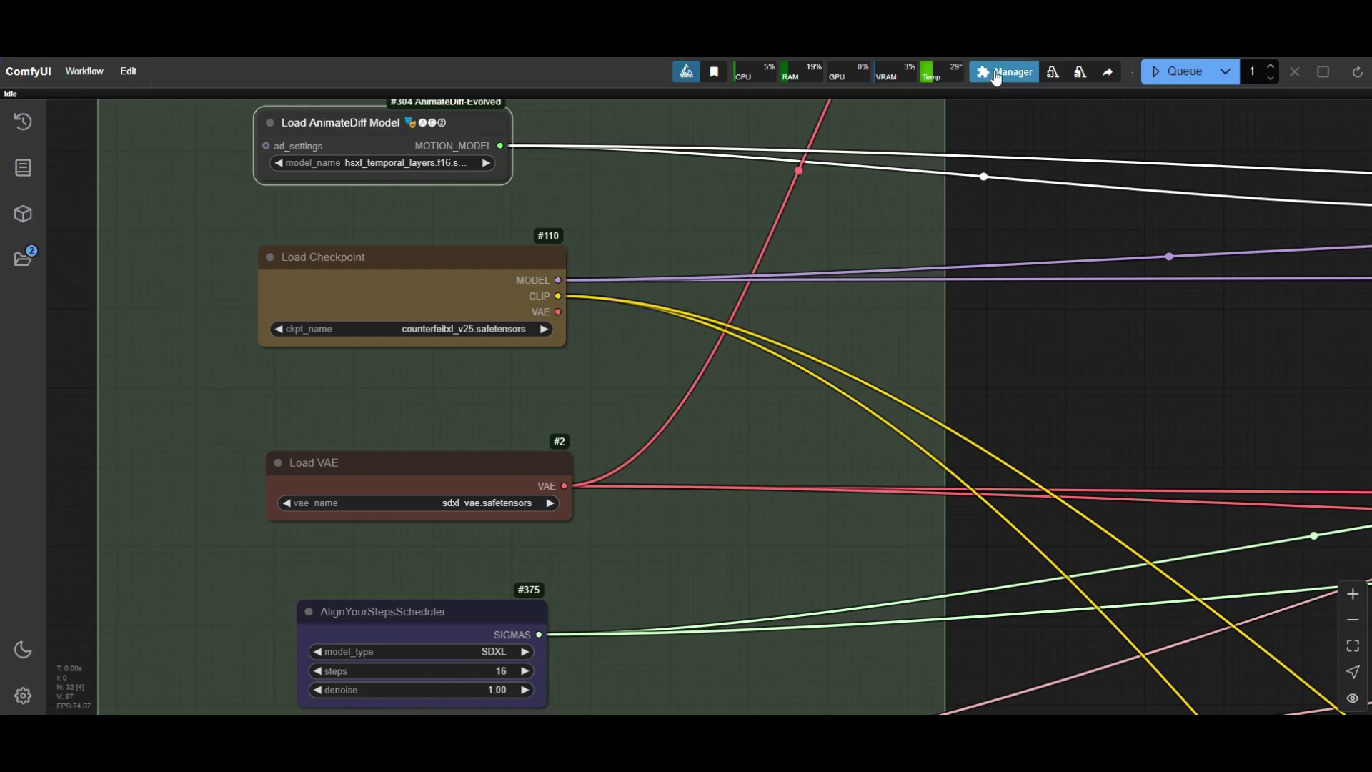
Step: In ComfyUI Manager's Model Manager, search the model list for SDXL VAE
{"action": "left_click", "coordinate": [997, 74]}
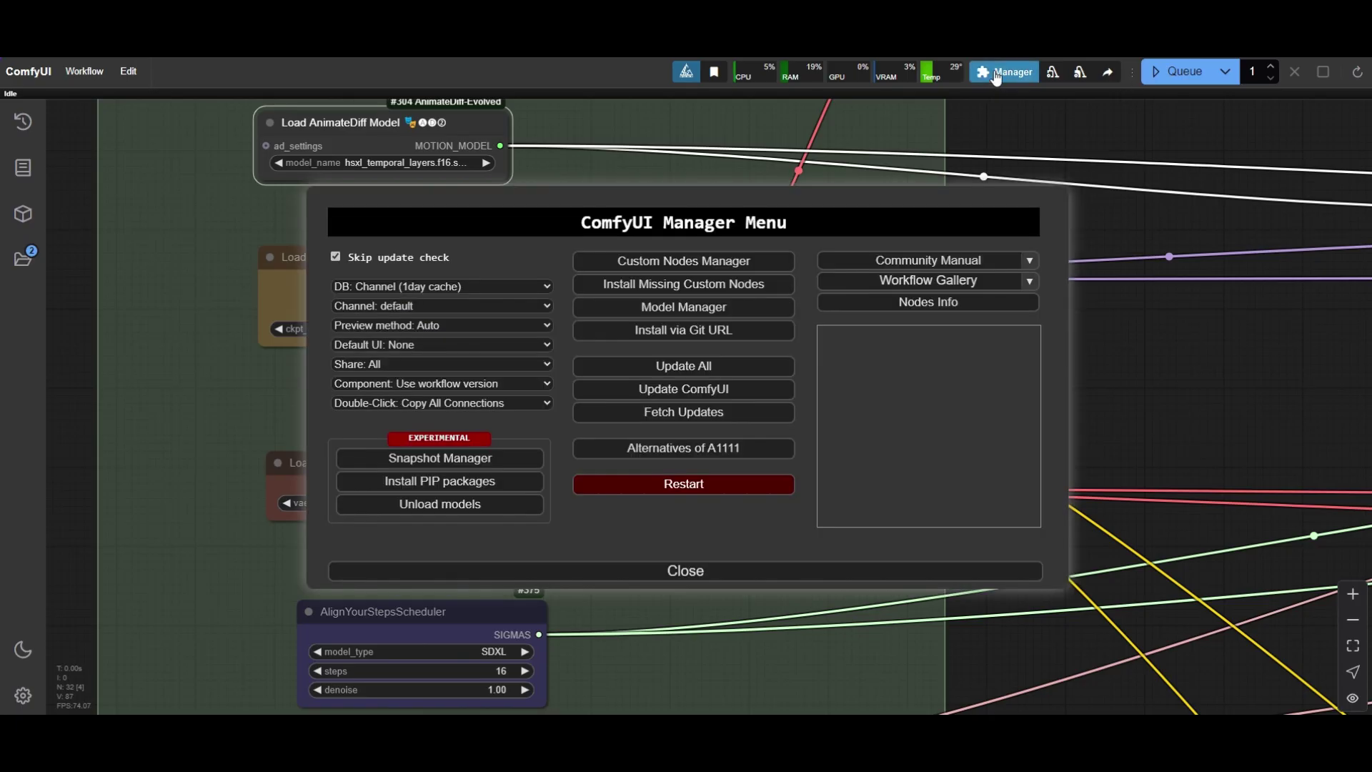
{"action": "left_click", "coordinate": [698, 308]}
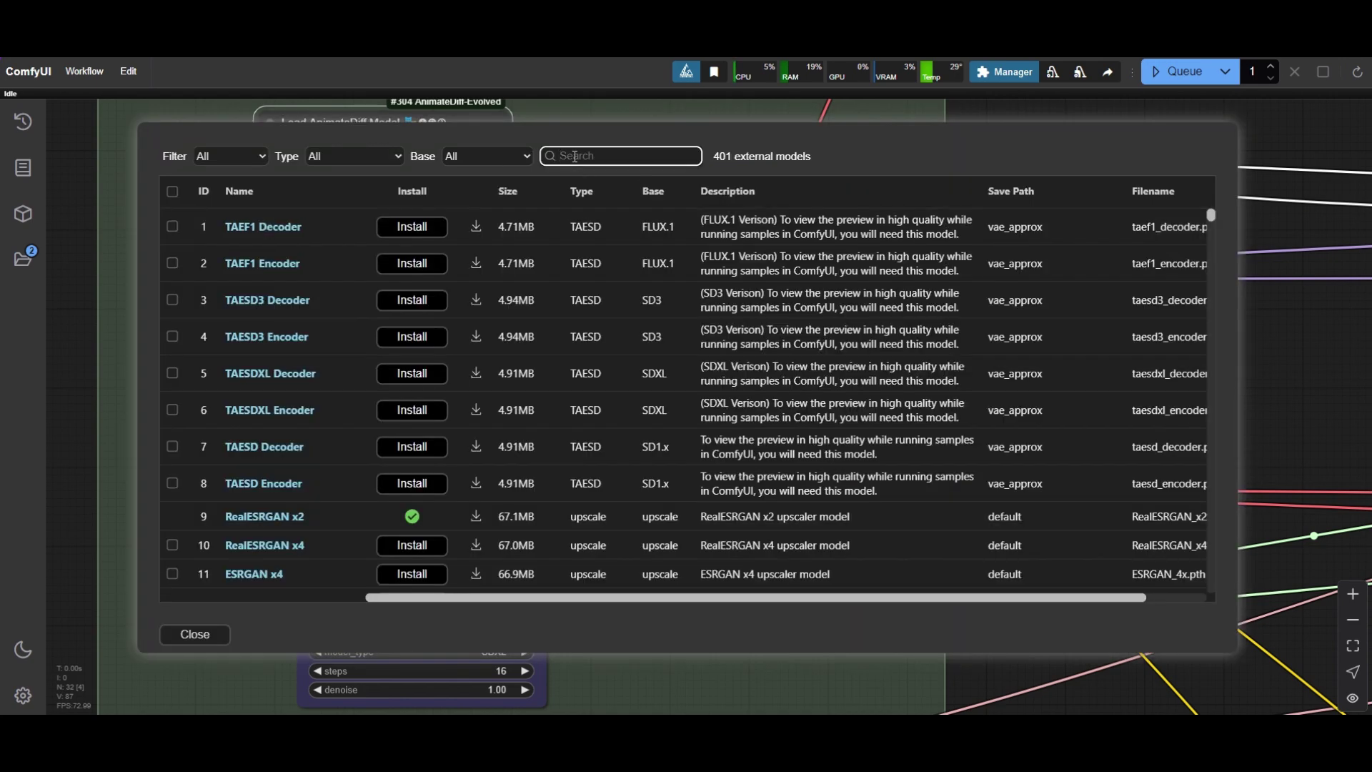
{"action": "type", "text": "SDXL"}
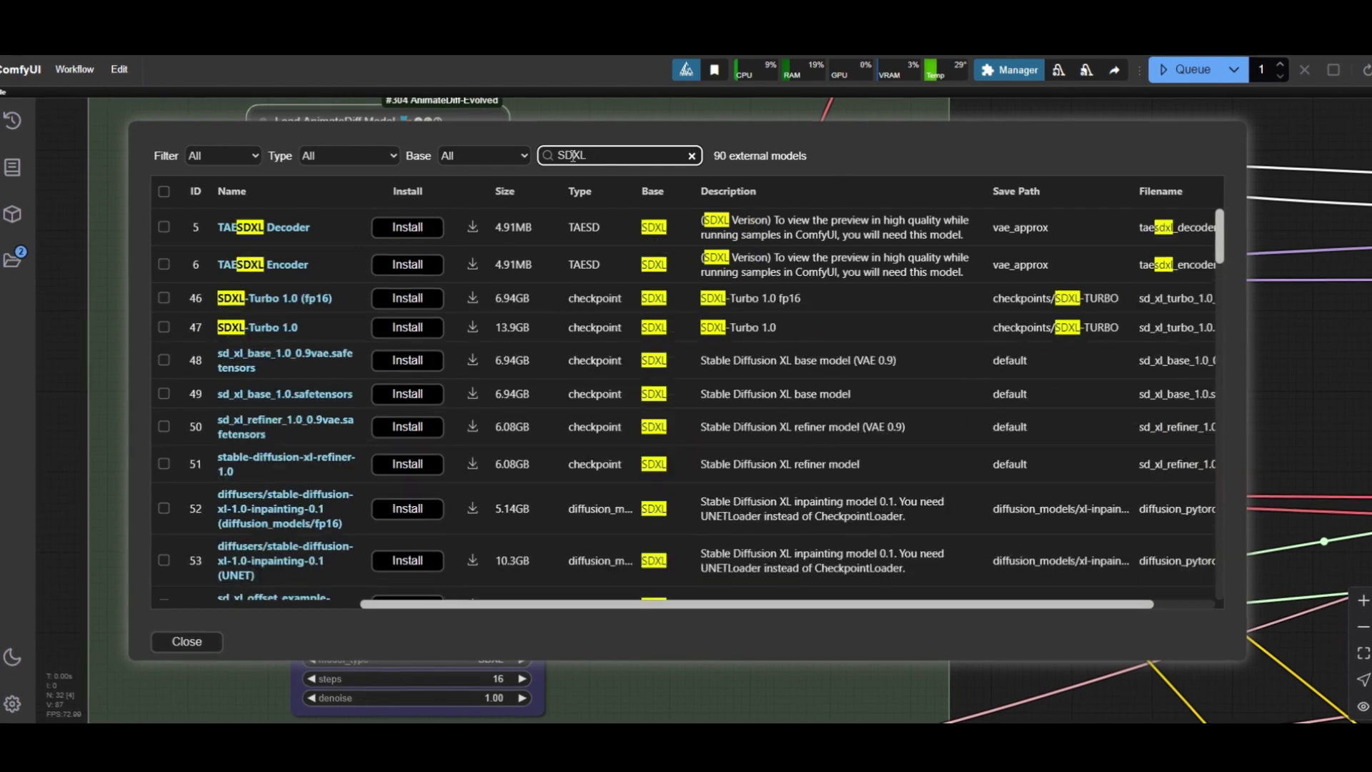
{"action": "type", "text": " VAE"}
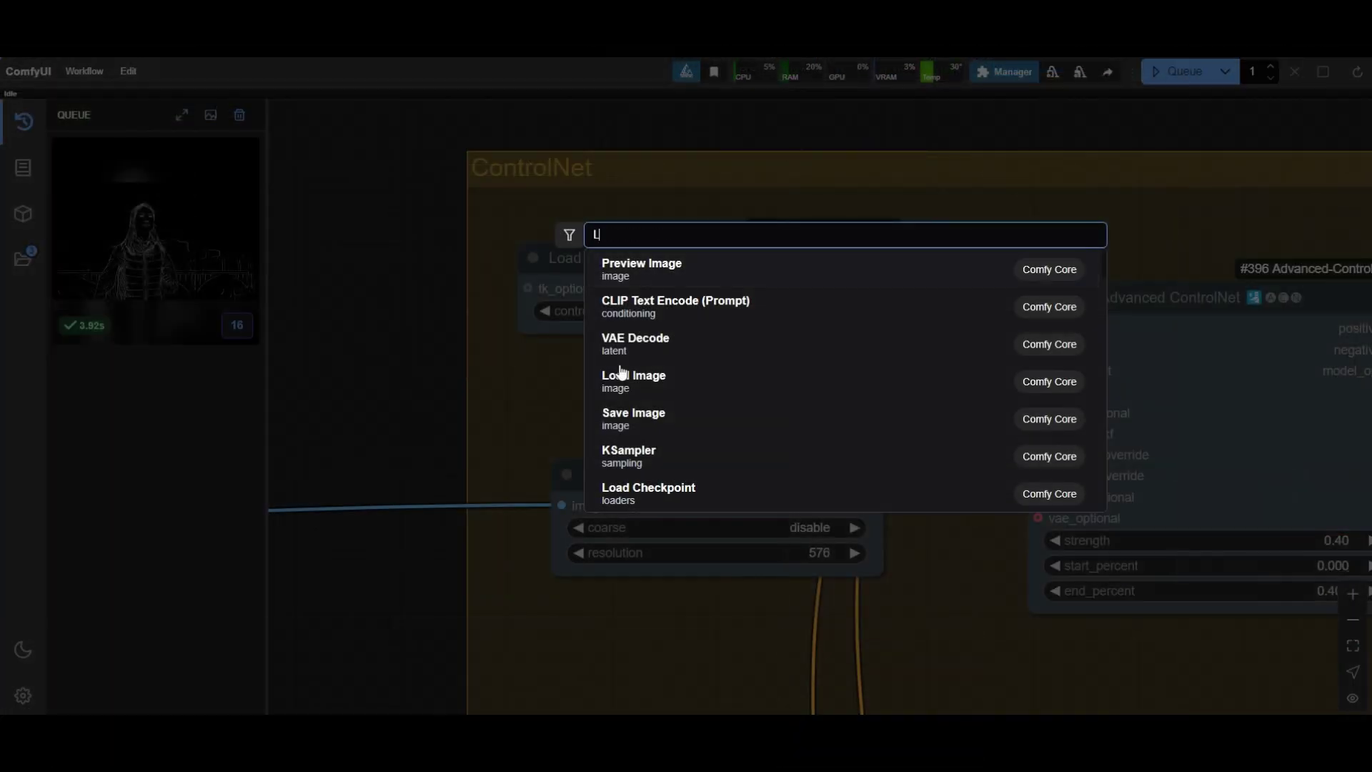
Step: Add a Load ControlNet++ Model (Single) node and connect it to Apply Advanced ControlNet's control_net
{"action": "type", "text": "Load "}
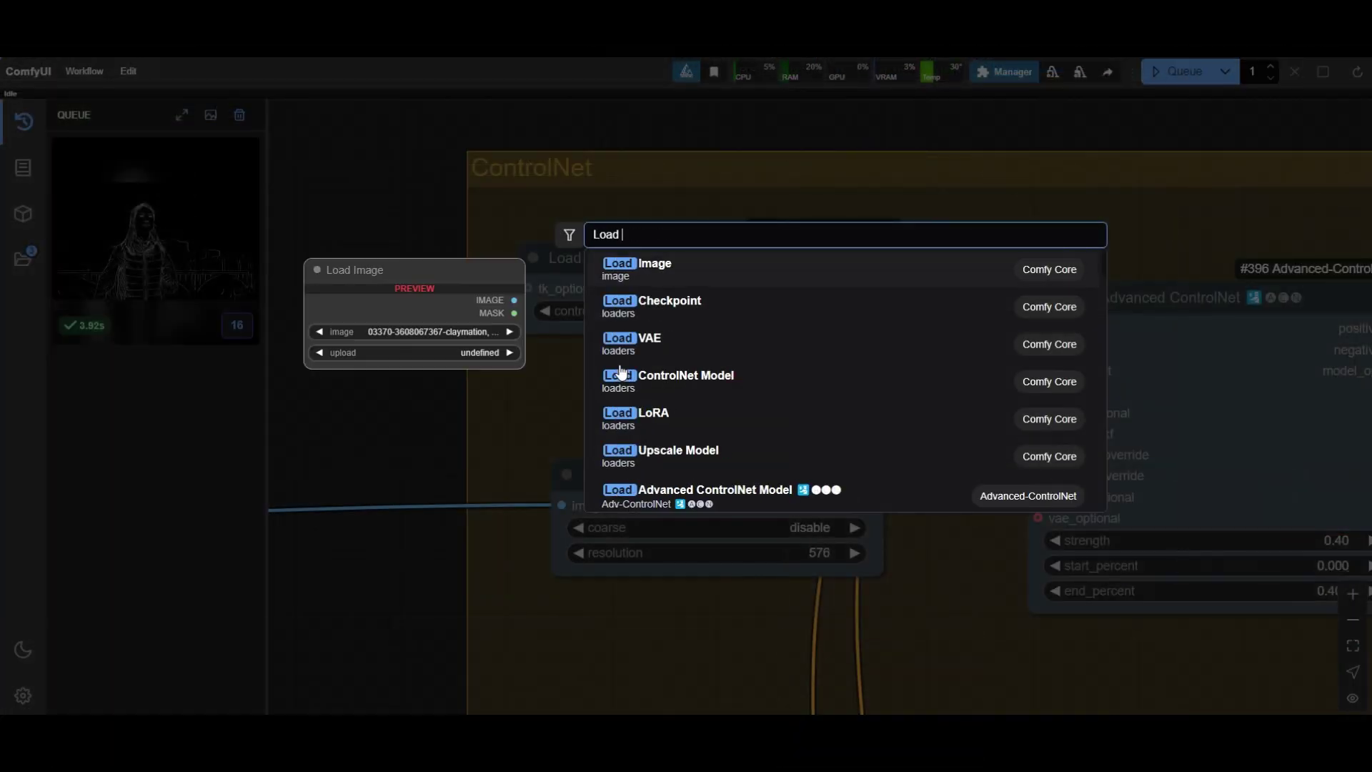
{"action": "type", "text": "Control"}
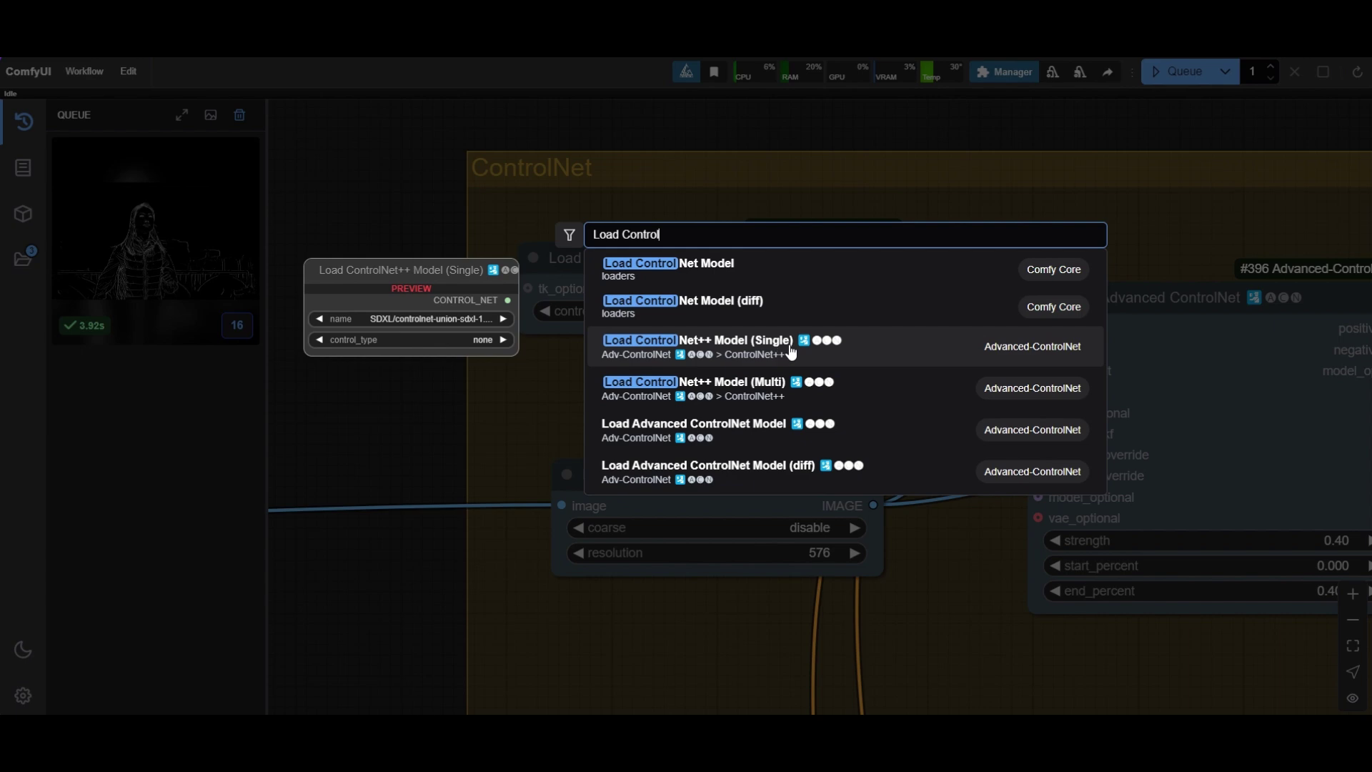
{"action": "left_click", "coordinate": [790, 350]}
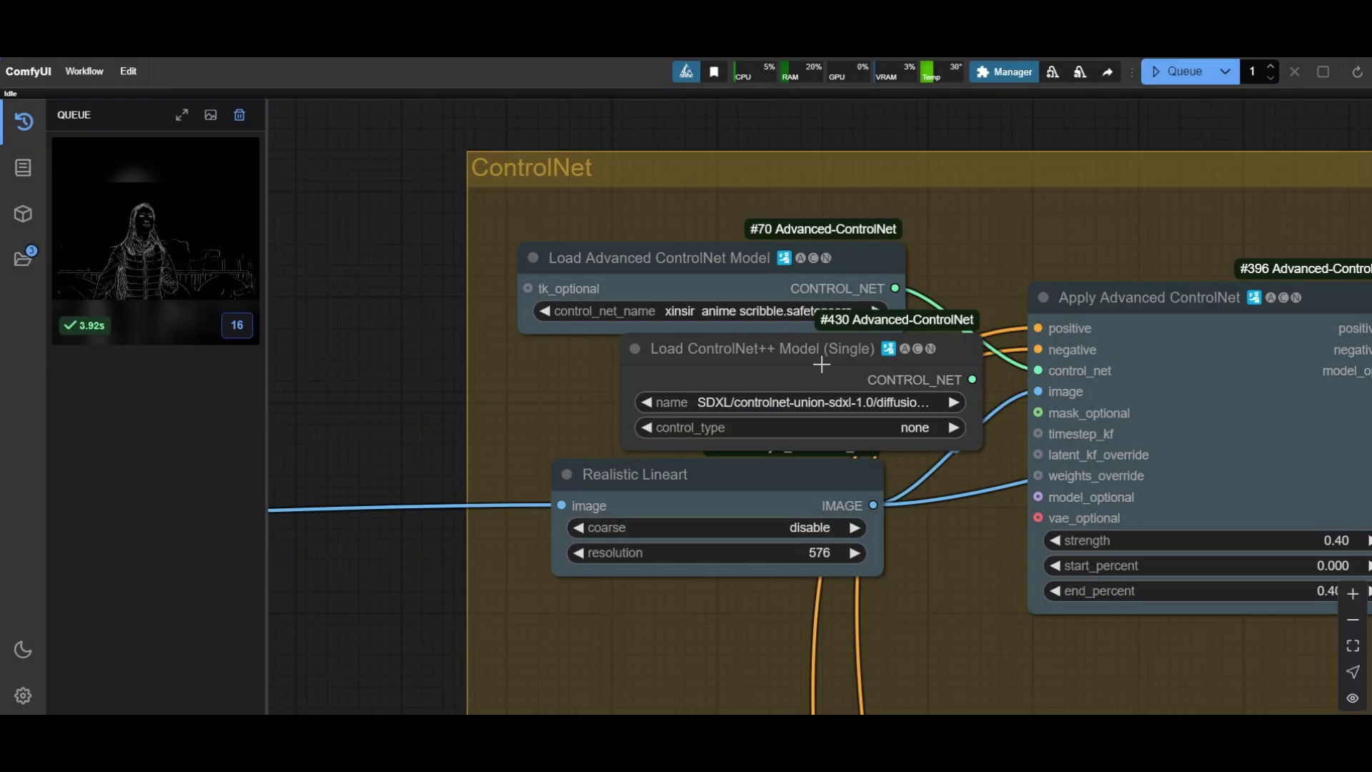
{"action": "left_click_drag", "start_coordinate": [821, 365], "coordinate": [737, 332]}
{"action": "scroll", "coordinate": [740, 353], "scroll_direction": "up", "scroll_amount": 2}
{"action": "scroll", "coordinate": [741, 353], "scroll_direction": "down", "scroll_amount": 2}
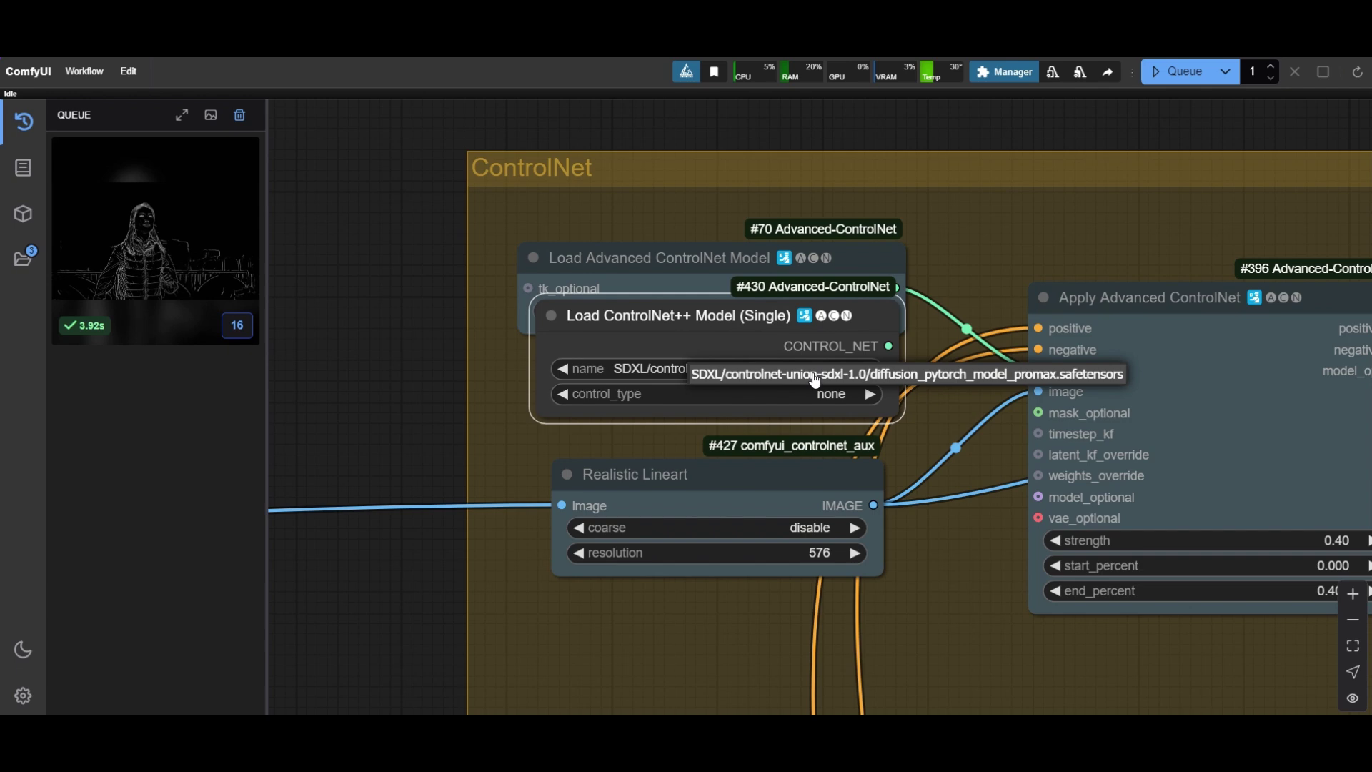
{"action": "left_click_drag", "start_coordinate": [888, 346], "coordinate": [947, 365]}
{"action": "left_click_drag", "start_coordinate": [1043, 363], "coordinate": [1040, 368]}
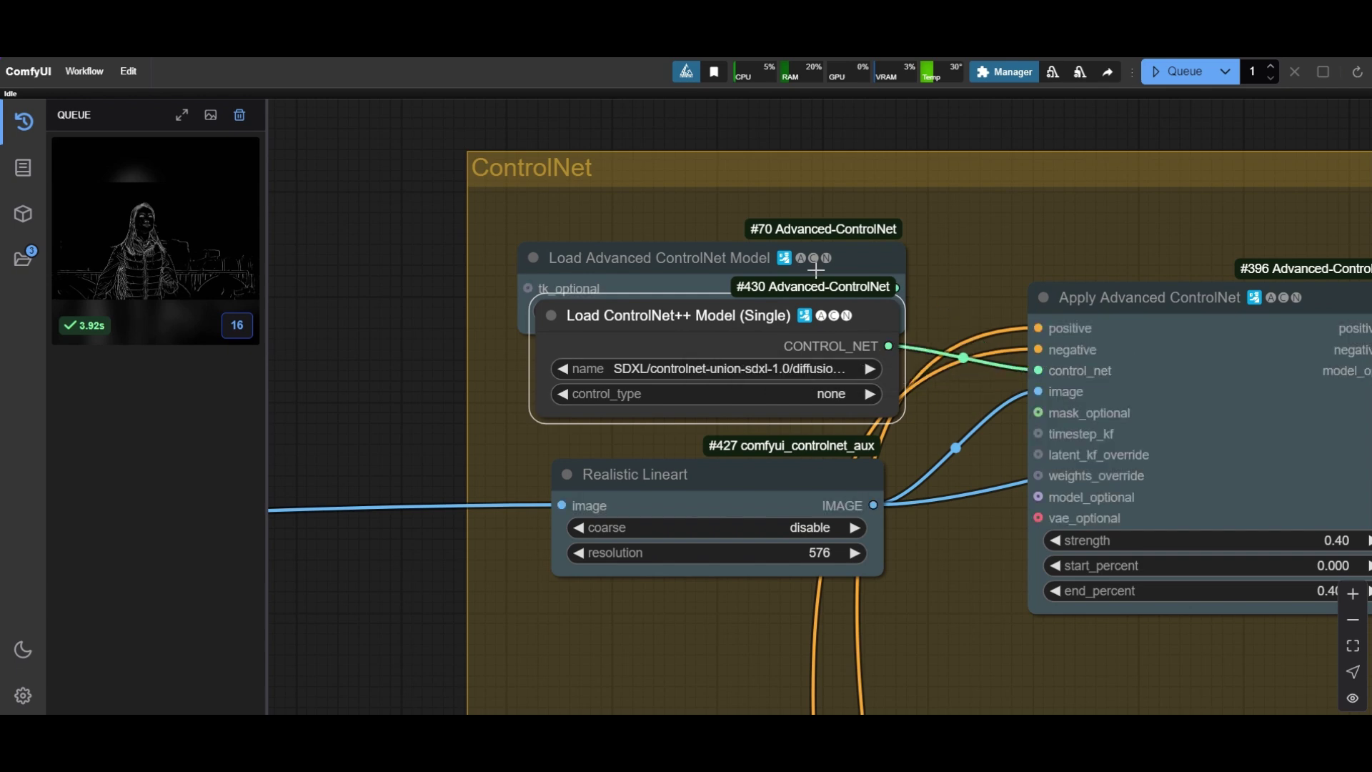
Step: Delete the old anime scribble ControlNet loader and set ControlNet++ control type to canny/lineart/mlsd
{"action": "left_click_drag", "start_coordinate": [700, 266], "coordinate": [700, 153]}
{"action": "left_click_drag", "start_coordinate": [721, 322], "coordinate": [703, 262]}
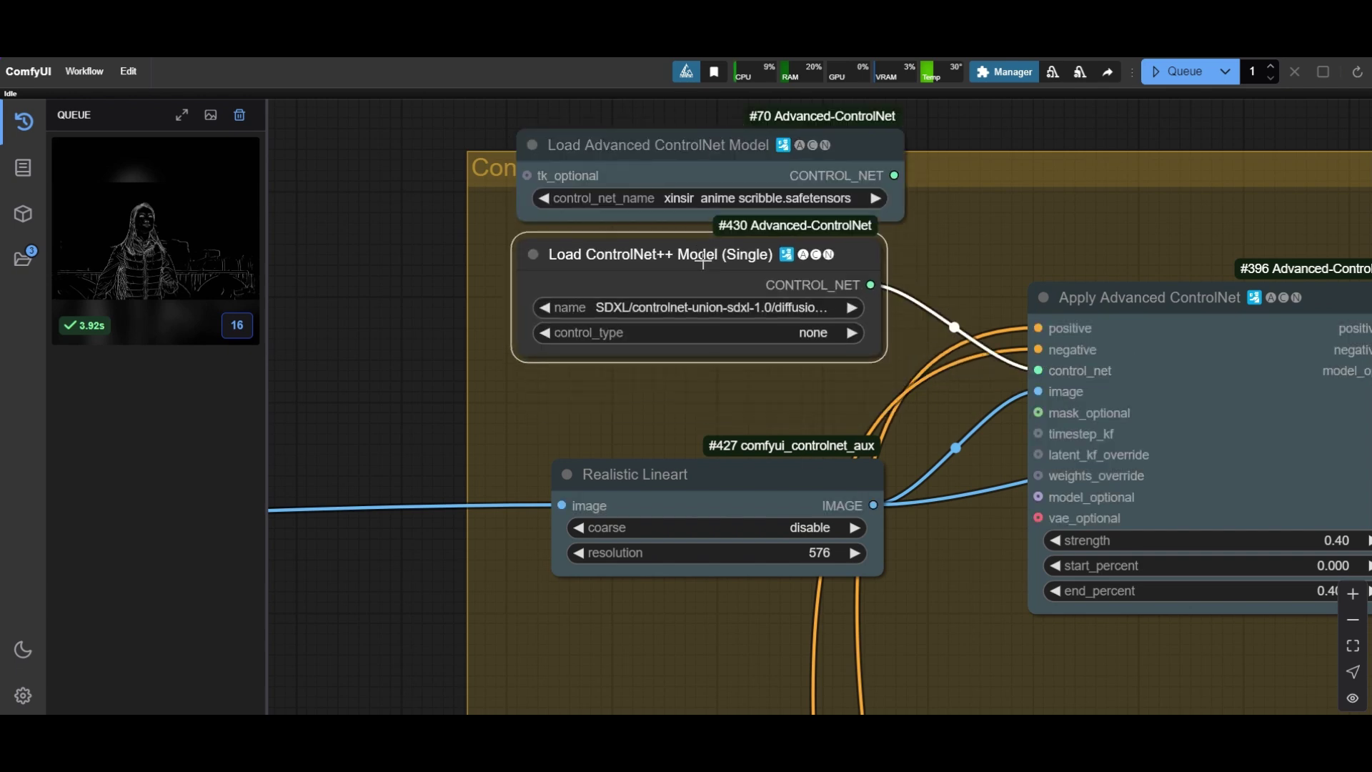
{"action": "left_click", "coordinate": [684, 160]}
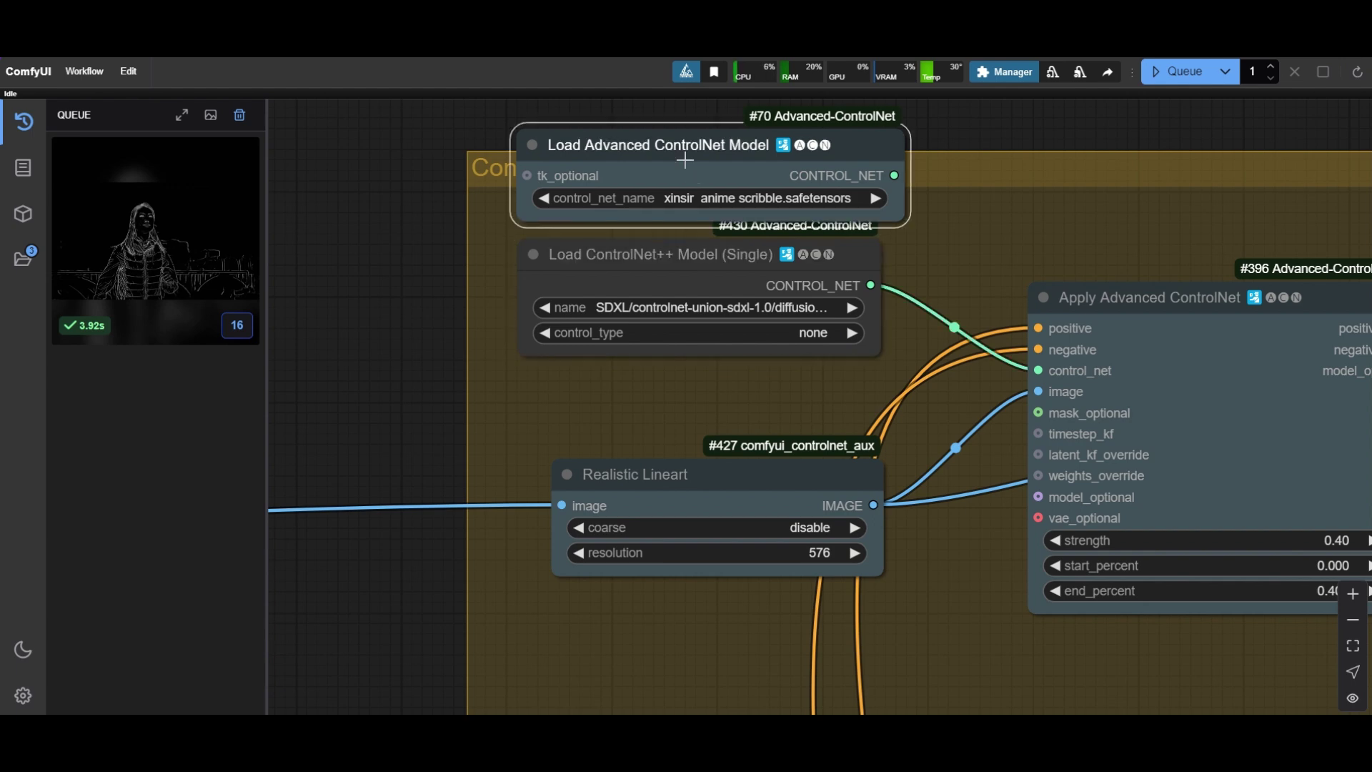
{"action": "key", "text": "Delete"}
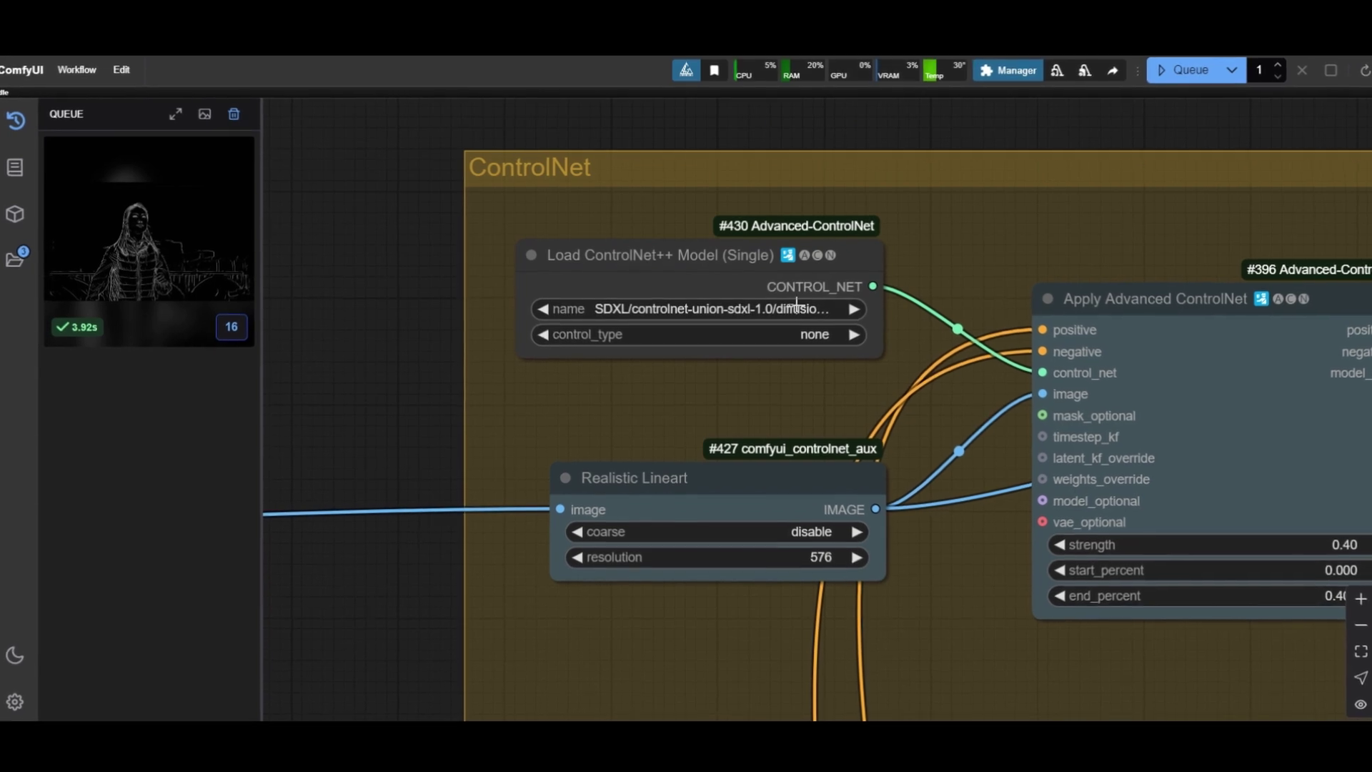
{"action": "left_click", "coordinate": [804, 340]}
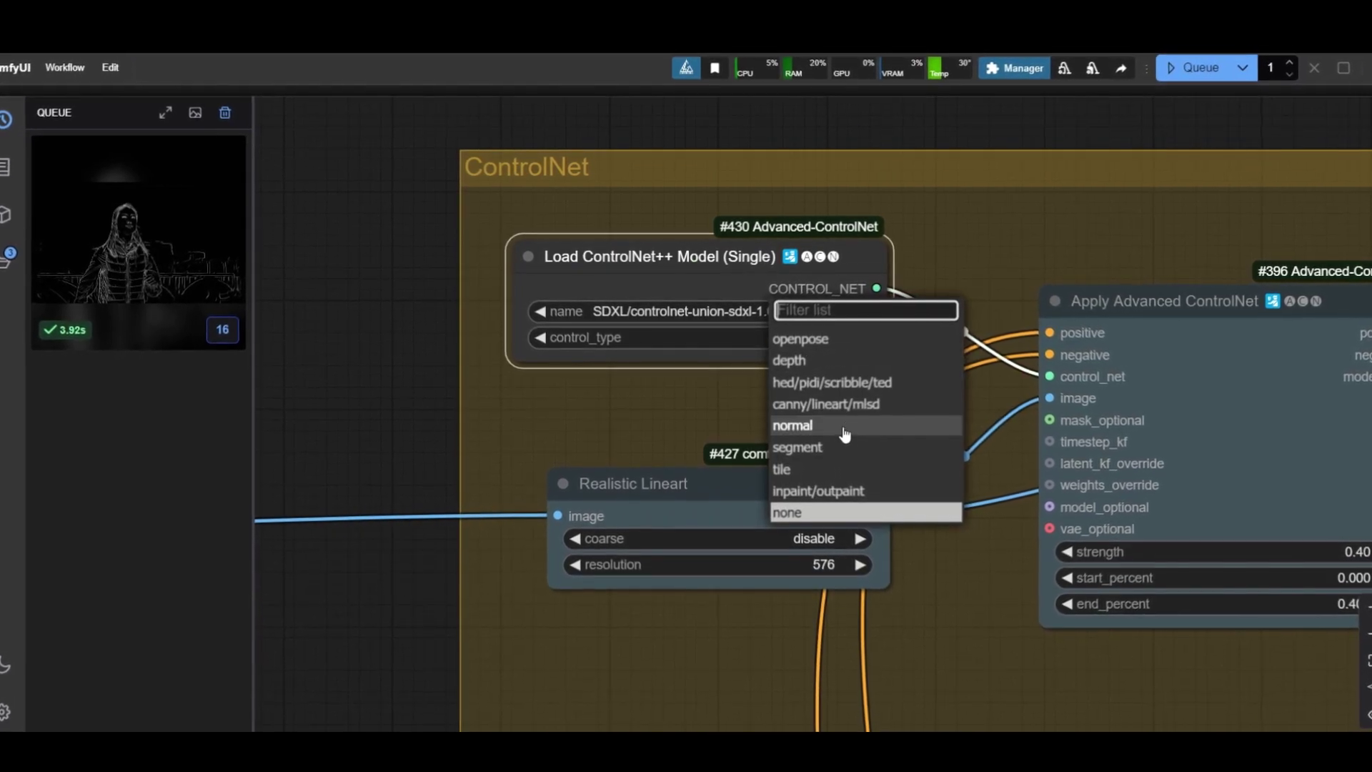
{"action": "left_click", "coordinate": [858, 407]}
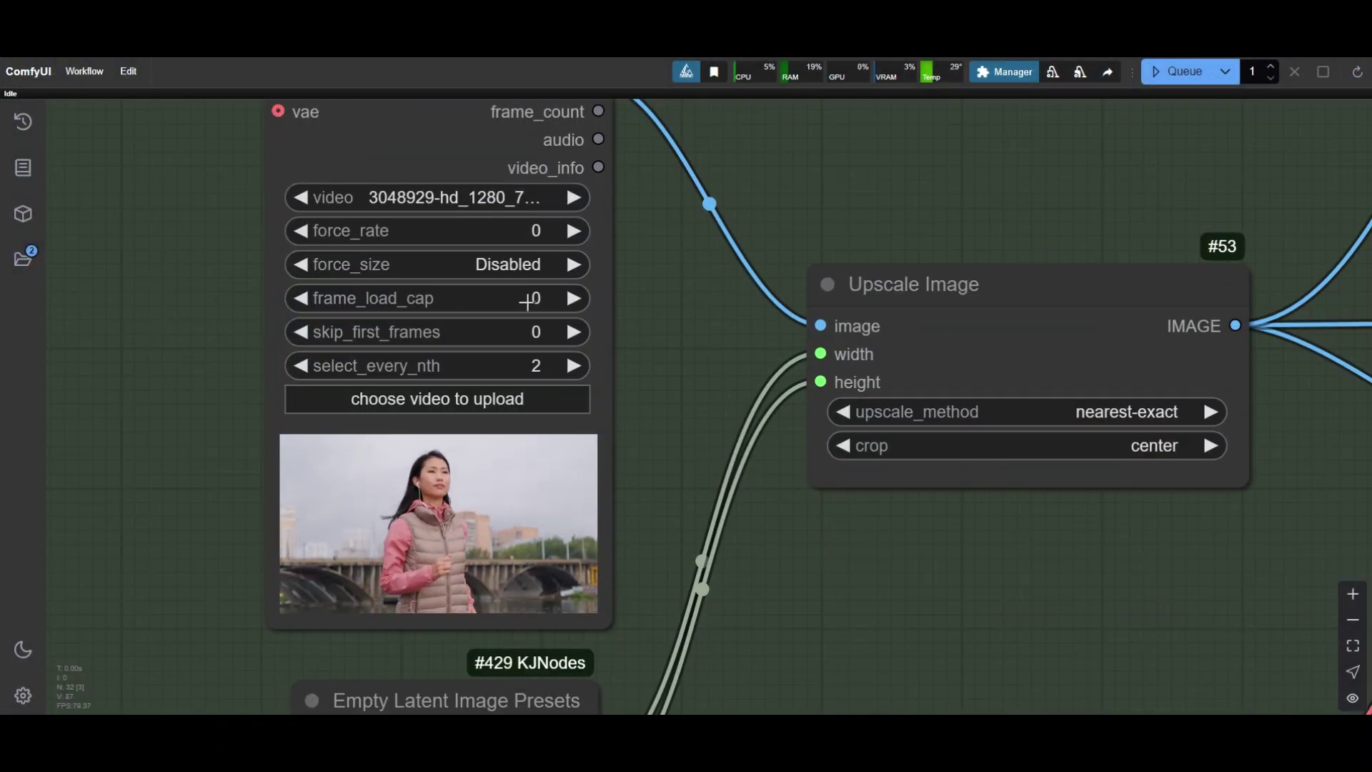
Step: Cap Load Video's frame_load_cap at 8 frames for a quick test
{"action": "left_click", "coordinate": [534, 298]}
{"action": "type", "text": "8"}
{"action": "key", "text": "Return"}
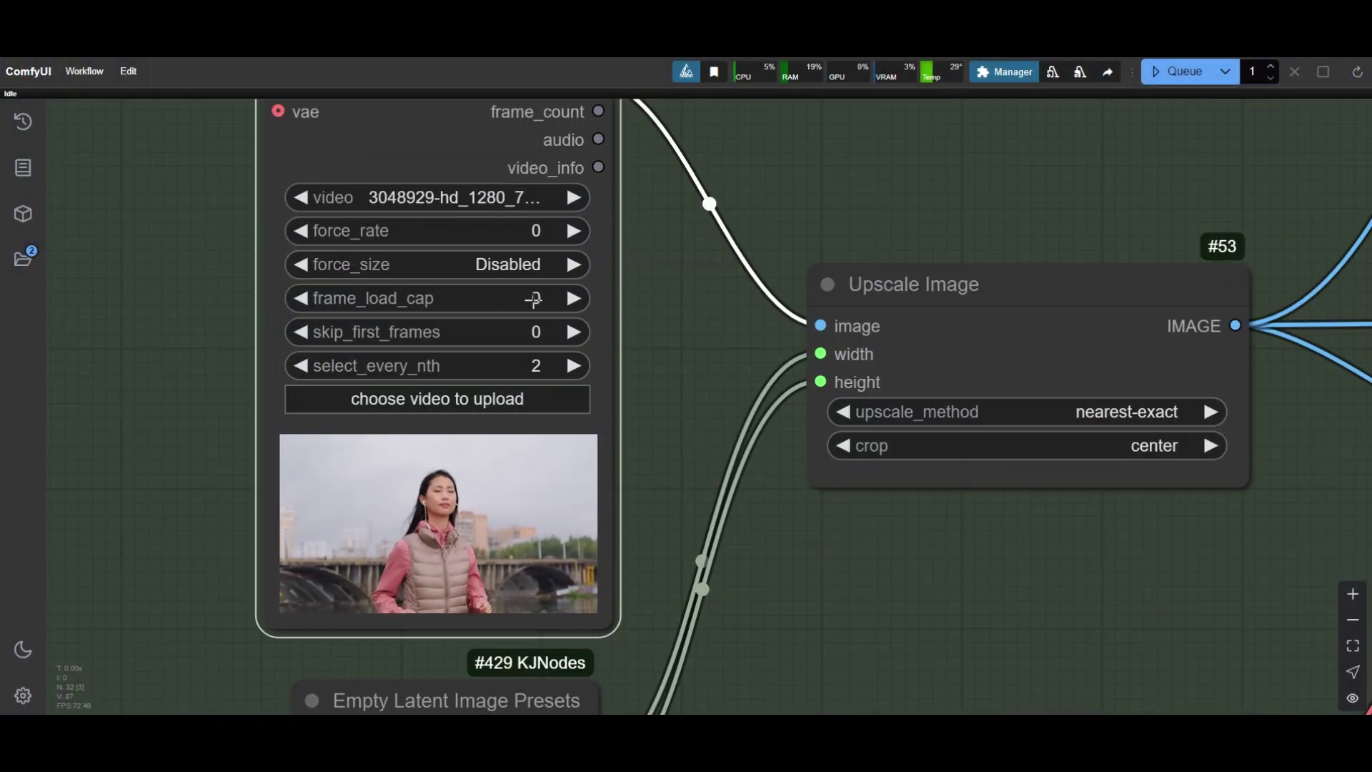
Step: Bring the Outputs group into view and zoom into the Video Combine preview
{"action": "scroll", "coordinate": [533, 299], "scroll_direction": "down", "scroll_amount": 8}
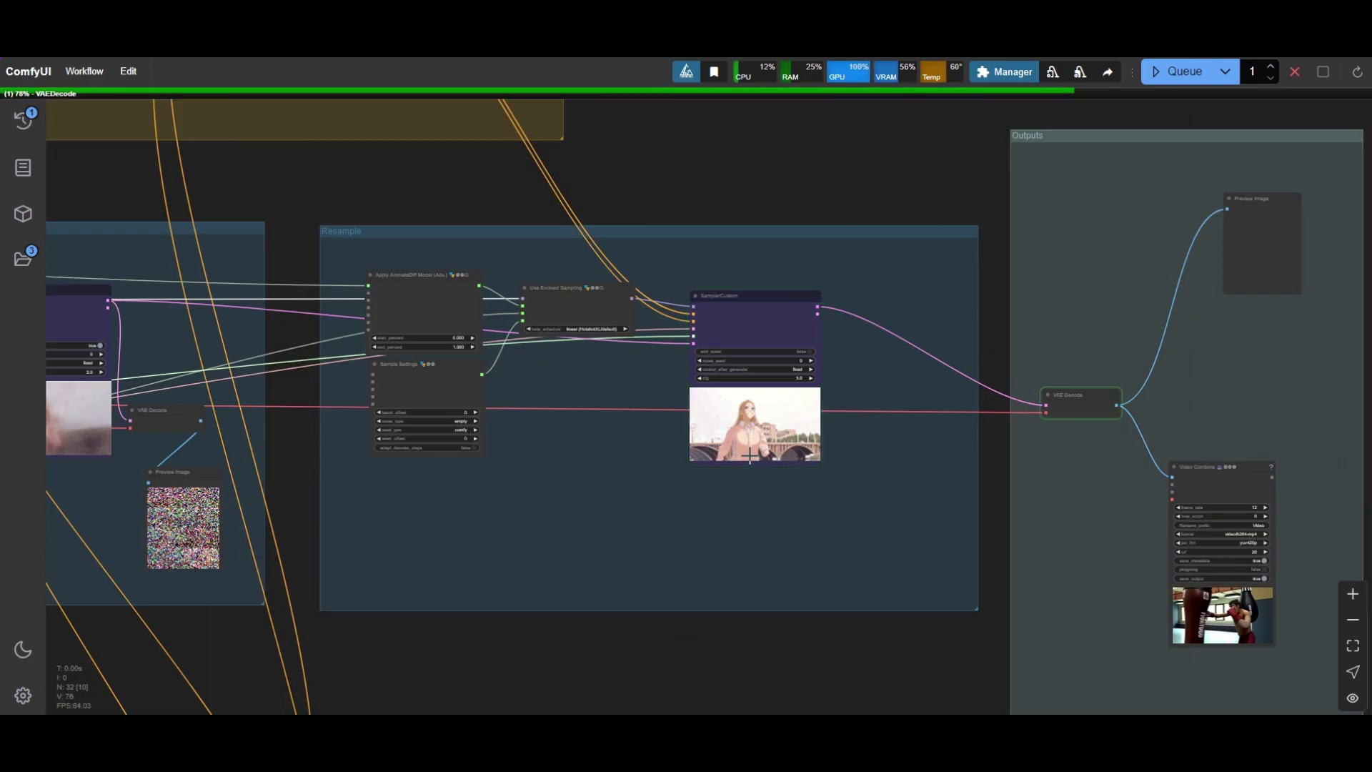
{"action": "scroll", "coordinate": [750, 455], "scroll_direction": "down", "scroll_amount": 4}
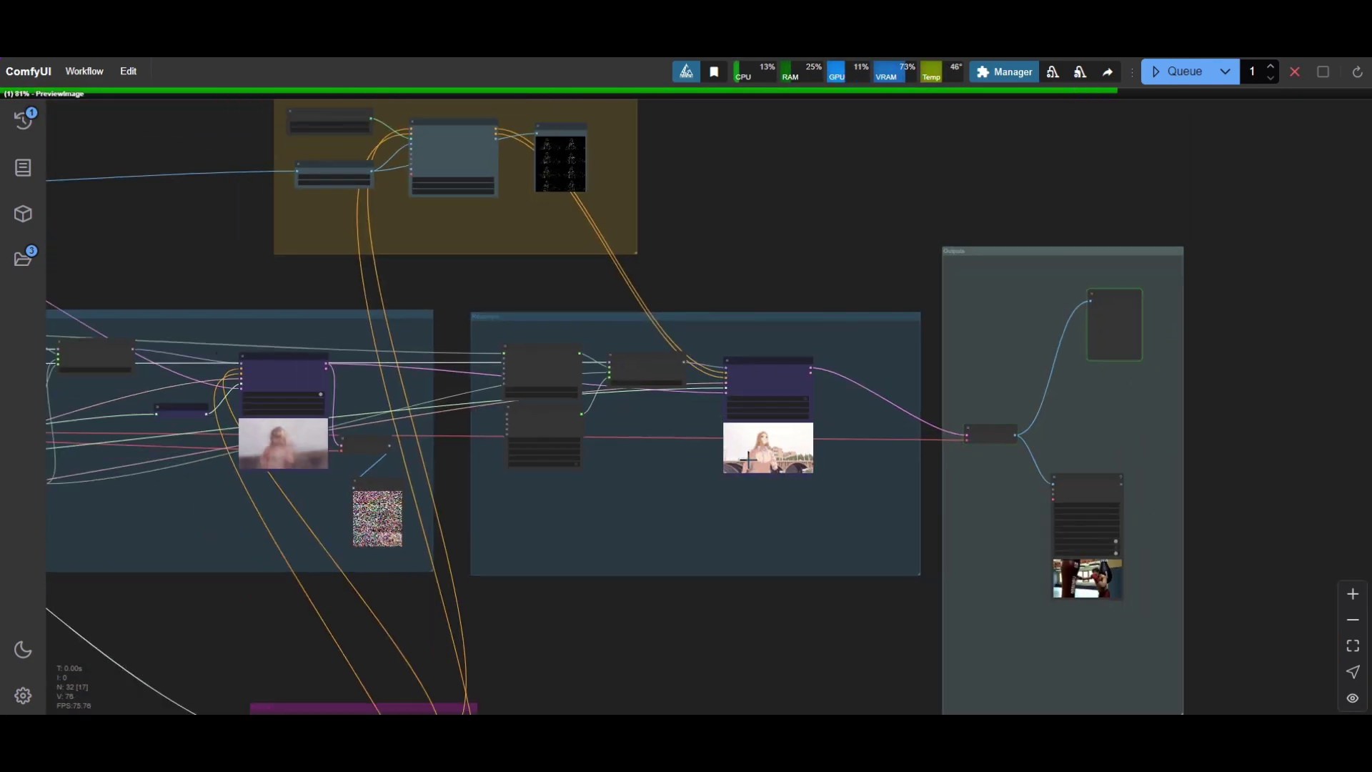
{"action": "left_click_drag", "start_coordinate": [1208, 537], "coordinate": [937, 453]}
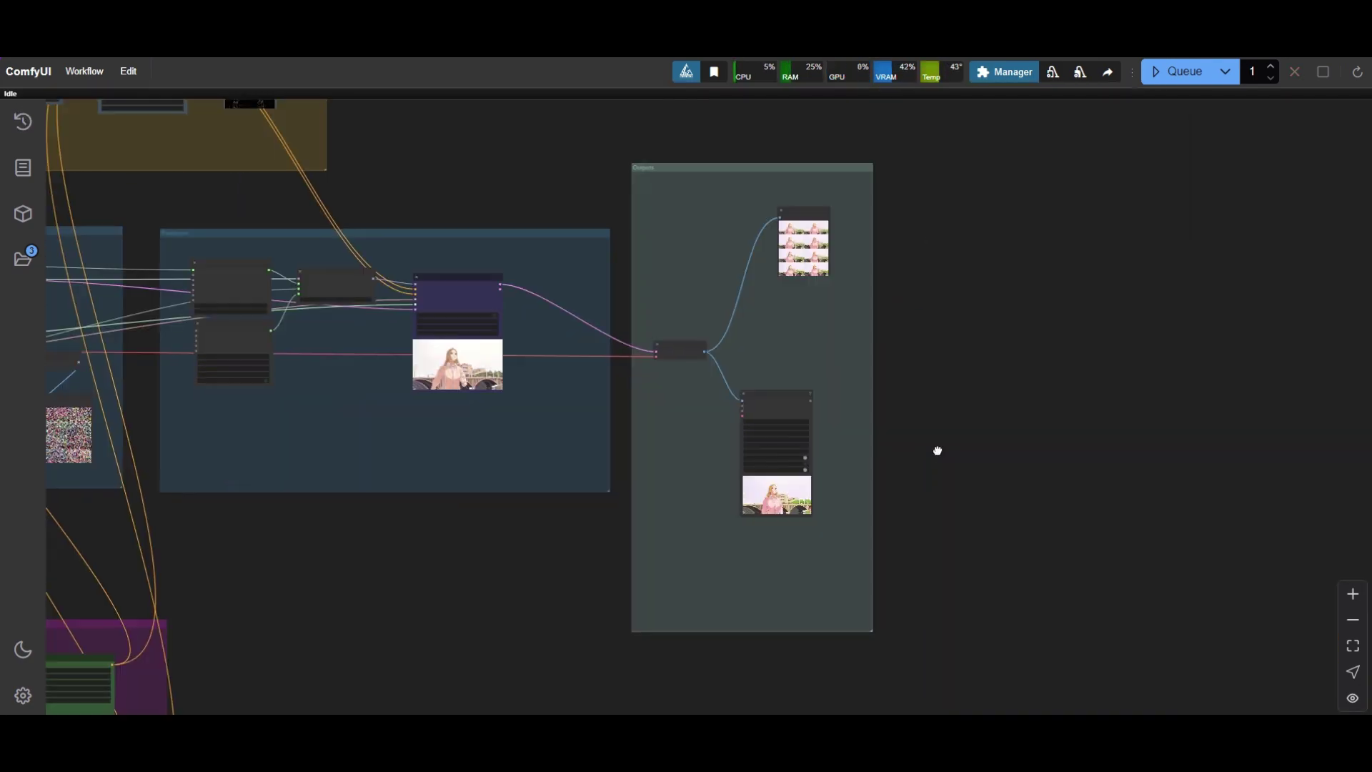
{"action": "scroll", "coordinate": [738, 478], "scroll_direction": "up", "scroll_amount": 10}
{"action": "scroll", "coordinate": [931, 326], "scroll_direction": "down", "scroll_amount": 2}
{"action": "scroll", "coordinate": [931, 326], "scroll_direction": "up", "scroll_amount": 8}
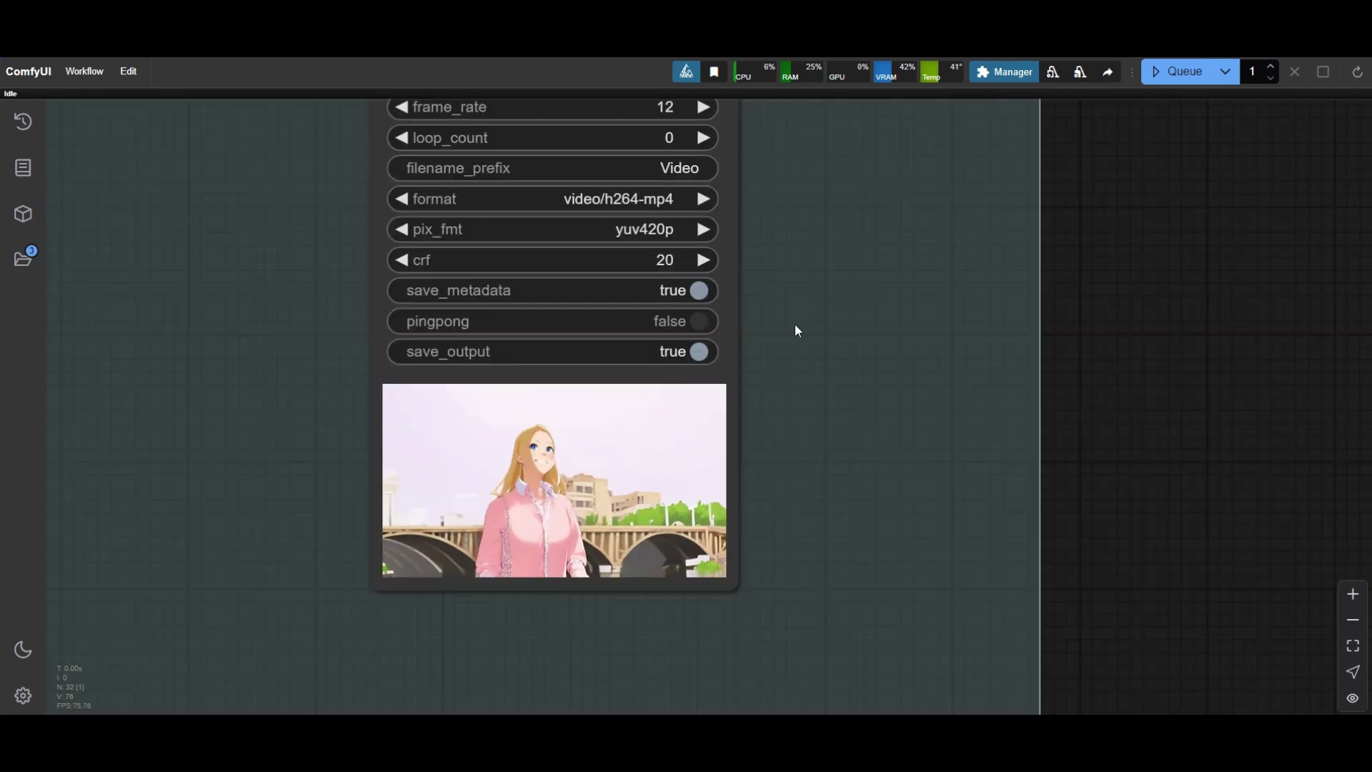
{"action": "scroll", "coordinate": [776, 339], "scroll_direction": "up", "scroll_amount": 3}
{"action": "scroll", "coordinate": [301, 475], "scroll_direction": "up", "scroll_amount": 4}
{"action": "scroll", "coordinate": [301, 475], "scroll_direction": "down", "scroll_amount": 3}
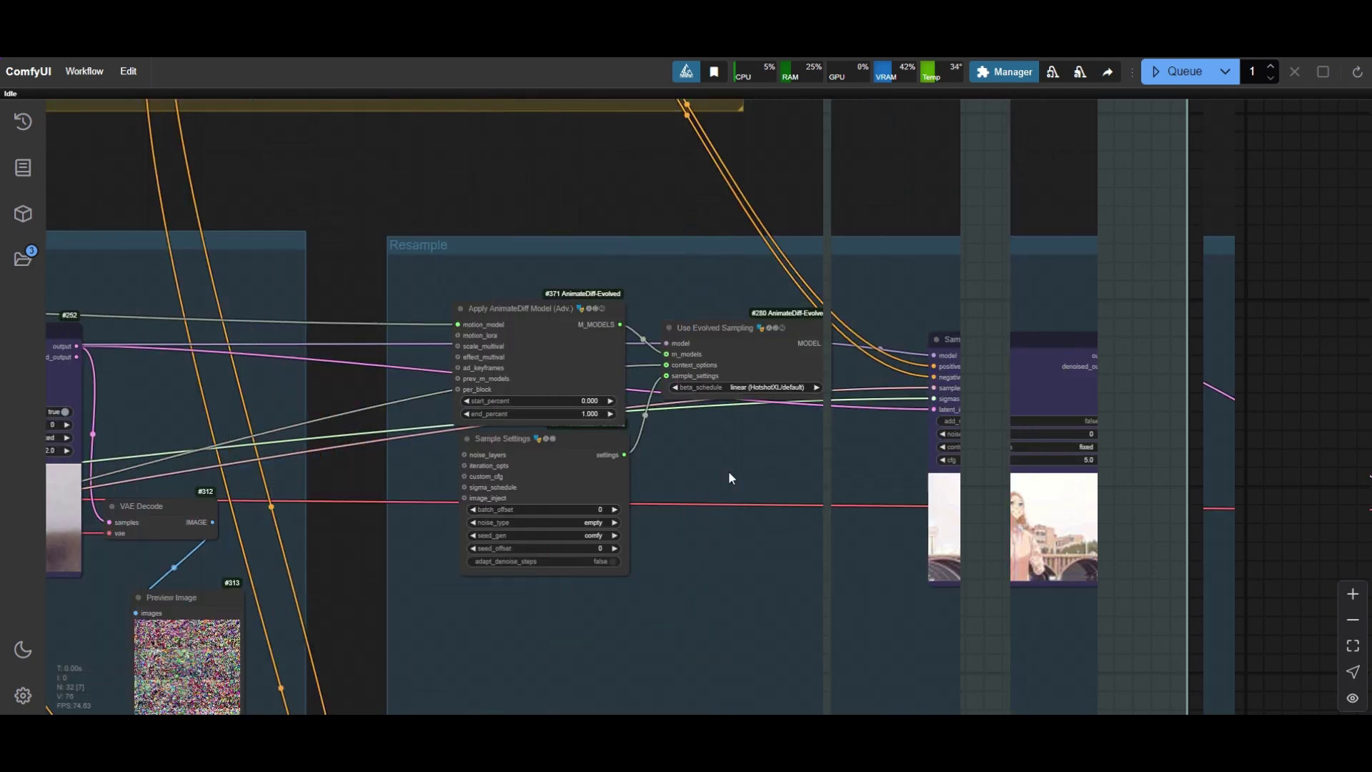
Step: Add a Lora Loader Stack (rgthree) node beside SamplerCustom, shifting SamplerCustom right
{"action": "double_click", "coordinate": [729, 475]}
{"action": "type", "text": "Lora Loader"}
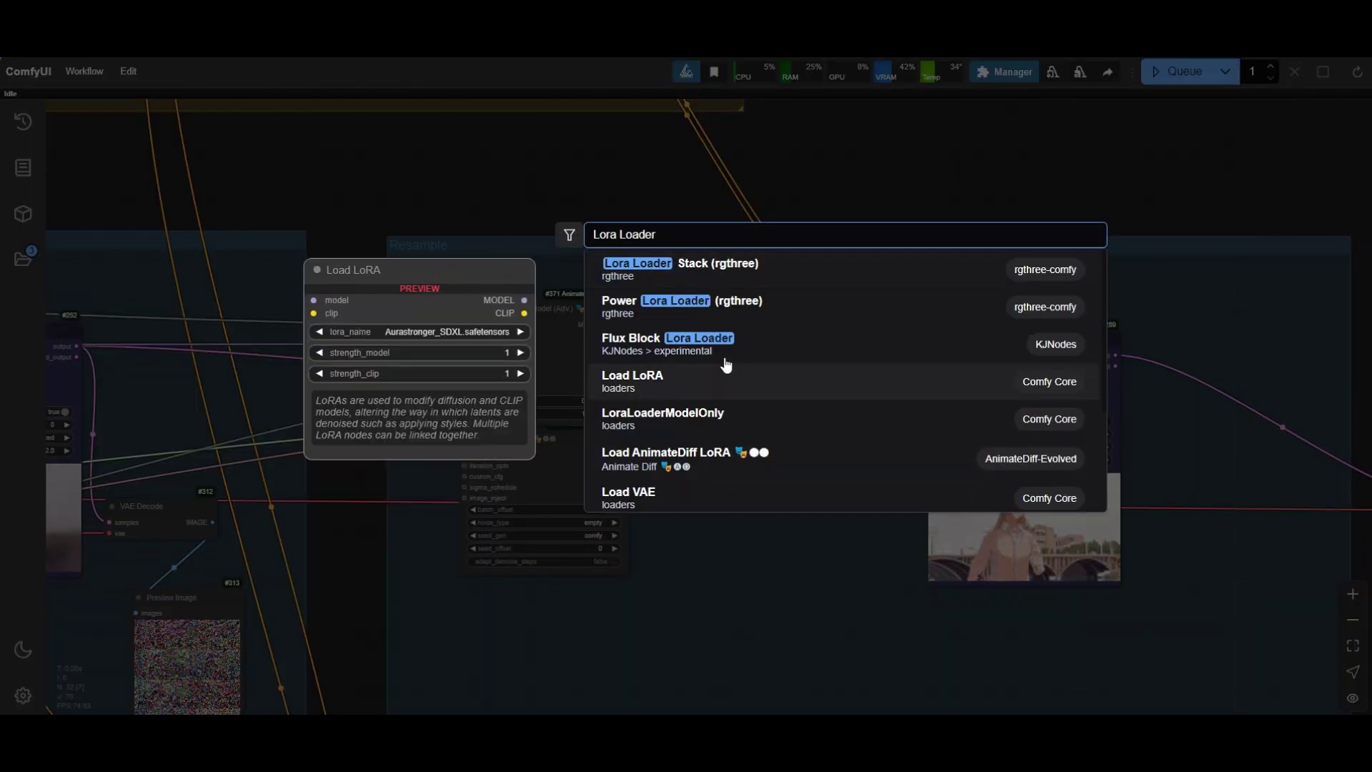
{"action": "left_click", "coordinate": [692, 270]}
{"action": "scroll", "coordinate": [823, 361], "scroll_direction": "down", "scroll_amount": 5}
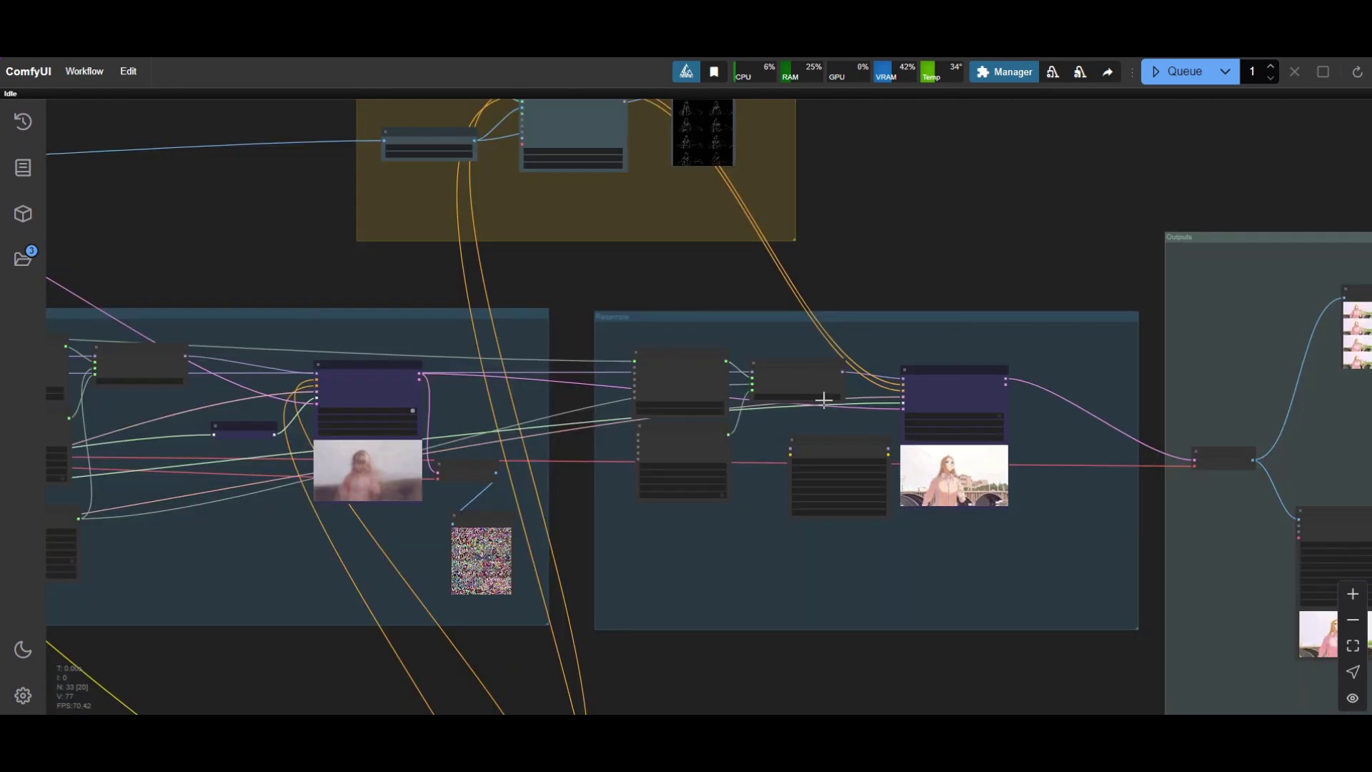
{"action": "scroll", "coordinate": [826, 224], "scroll_direction": "right", "scroll_amount": 5}
{"action": "scroll", "coordinate": [630, 324], "scroll_direction": "up", "scroll_amount": 6}
{"action": "left_click_drag", "start_coordinate": [573, 328], "coordinate": [757, 346]}
{"action": "scroll", "coordinate": [373, 466], "scroll_direction": "up", "scroll_amount": 2}
{"action": "left_click_drag", "start_coordinate": [373, 466], "coordinate": [557, 385]}
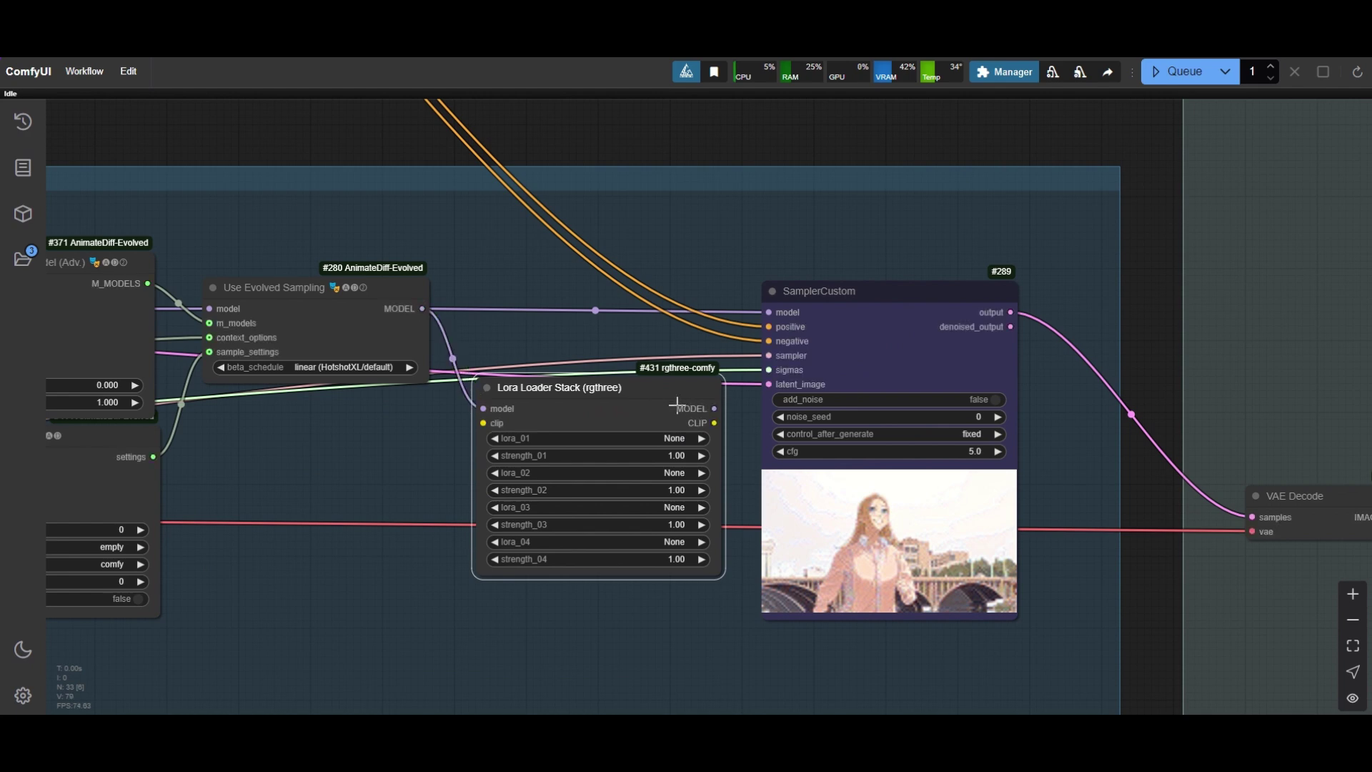
Step: Route the links through two new reroutes and connect CLIP to the Lora Loader Stack's clip input
{"action": "scroll", "coordinate": [768, 315], "scroll_direction": "down", "scroll_amount": 15}
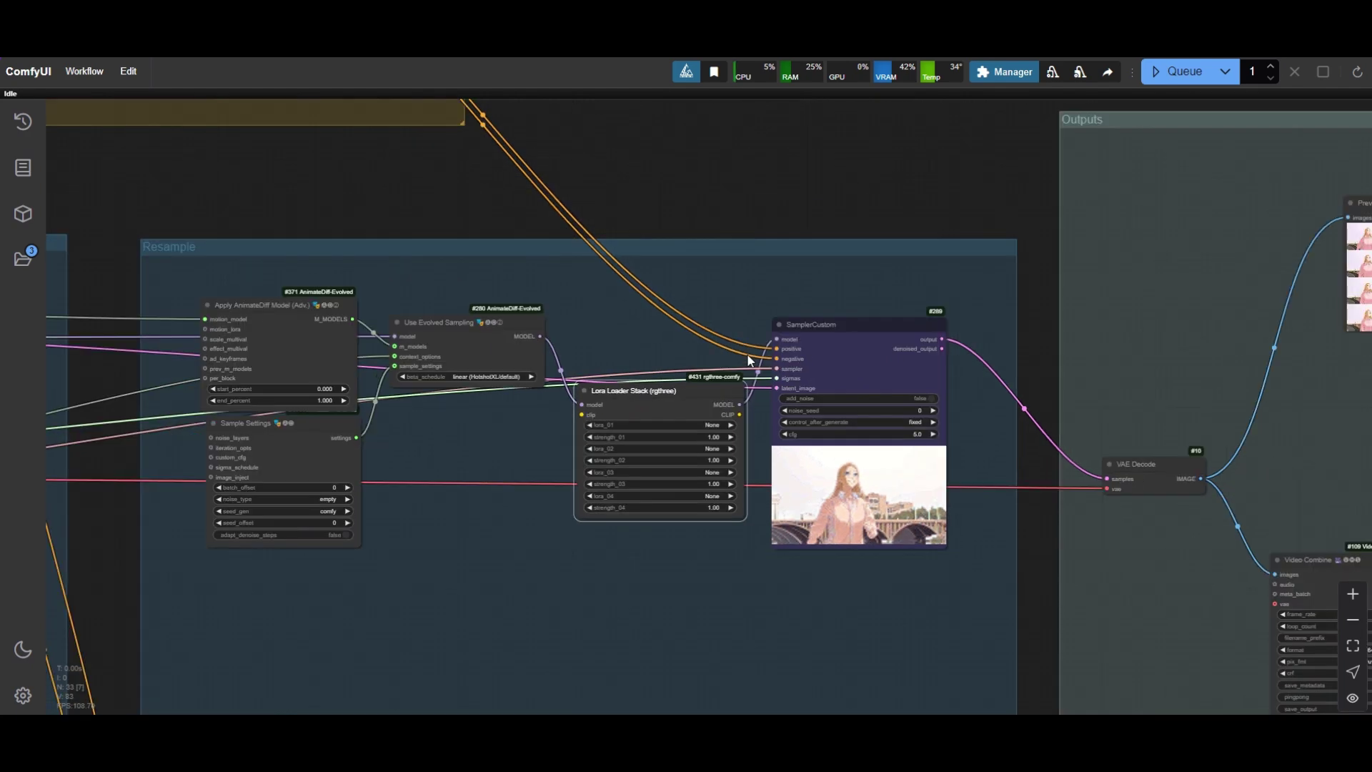
{"action": "scroll", "coordinate": [297, 429], "scroll_direction": "up", "scroll_amount": 6}
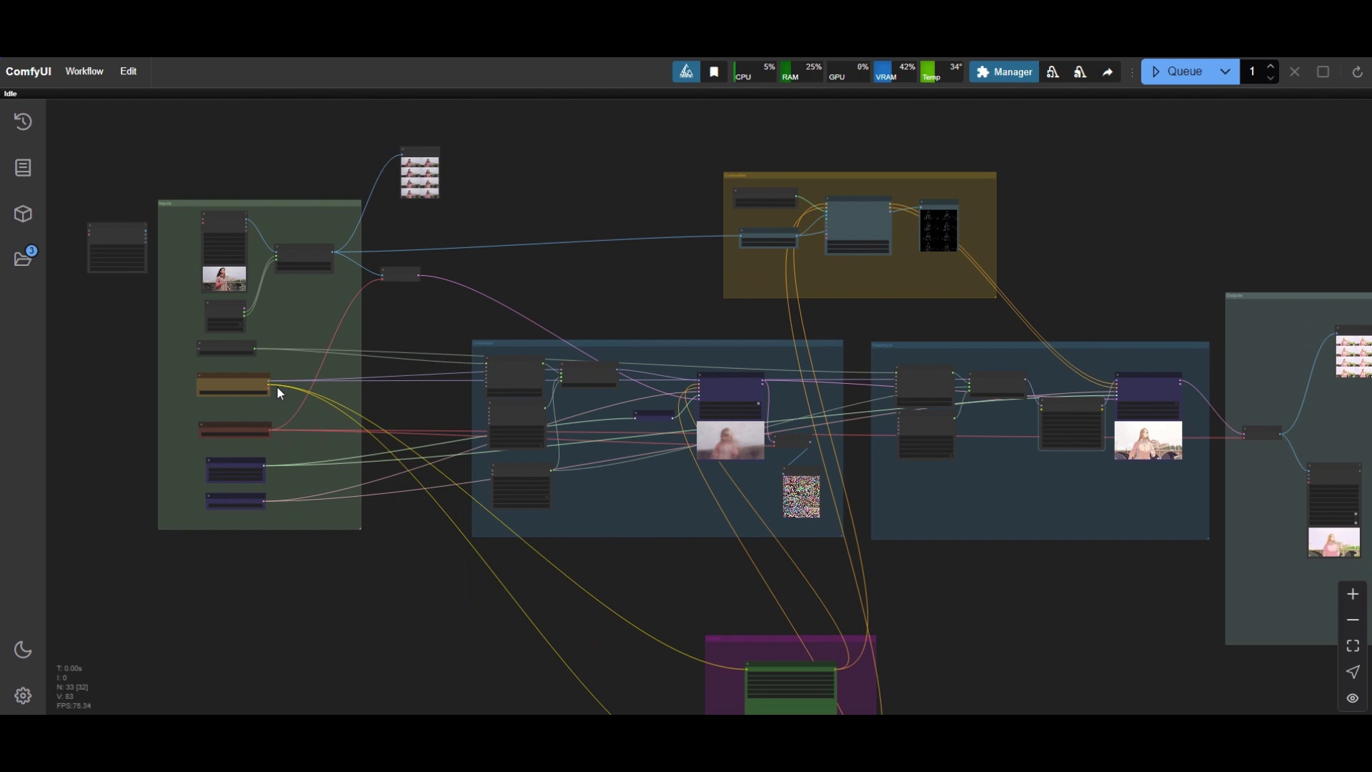
{"action": "scroll", "coordinate": [437, 565], "scroll_direction": "up", "scroll_amount": 2}
{"action": "left_click_drag", "start_coordinate": [437, 564], "coordinate": [431, 544]}
{"action": "left_click", "coordinate": [448, 597]}
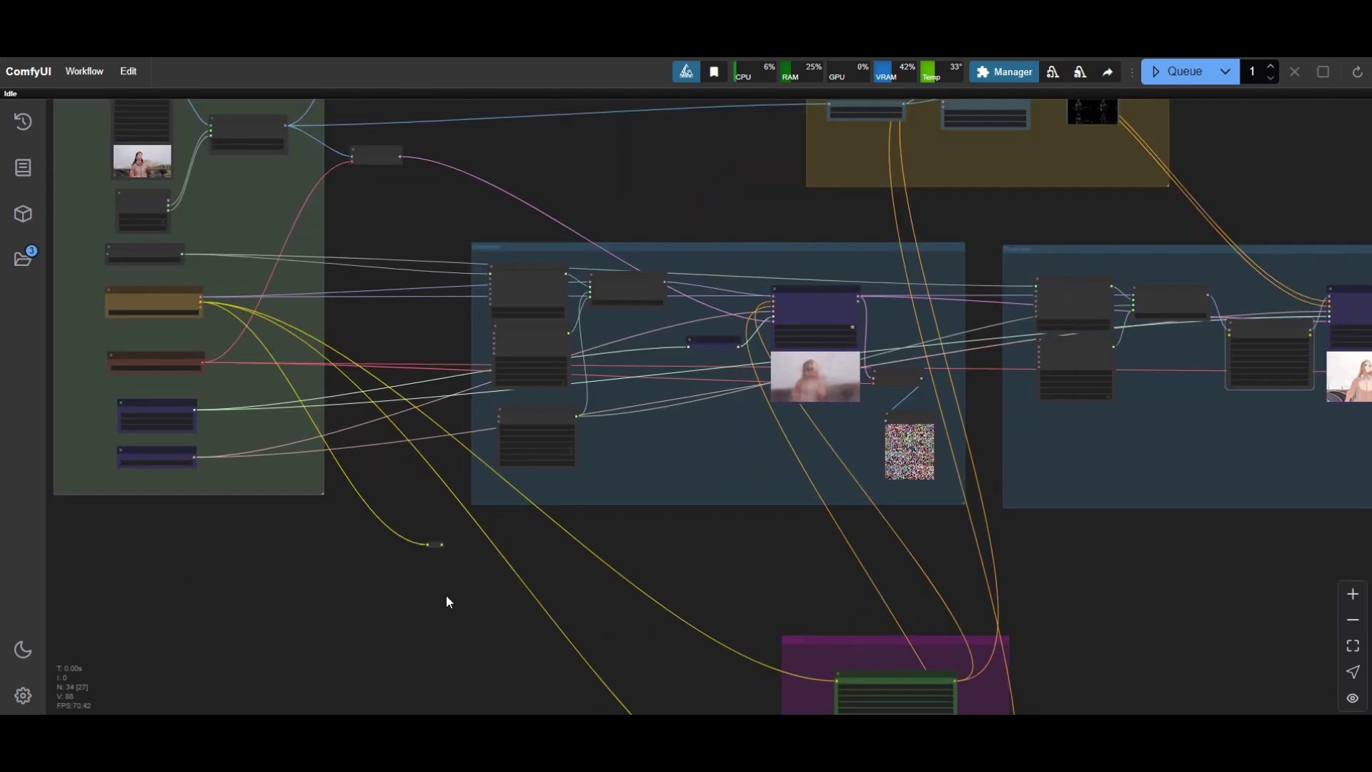
{"action": "scroll", "coordinate": [437, 538], "scroll_direction": "up", "scroll_amount": 2}
{"action": "left_click_drag", "start_coordinate": [1142, 538], "coordinate": [835, 500]}
{"action": "left_click", "coordinate": [1159, 584]}
{"action": "scroll", "coordinate": [819, 606], "scroll_direction": "up", "scroll_amount": 1}
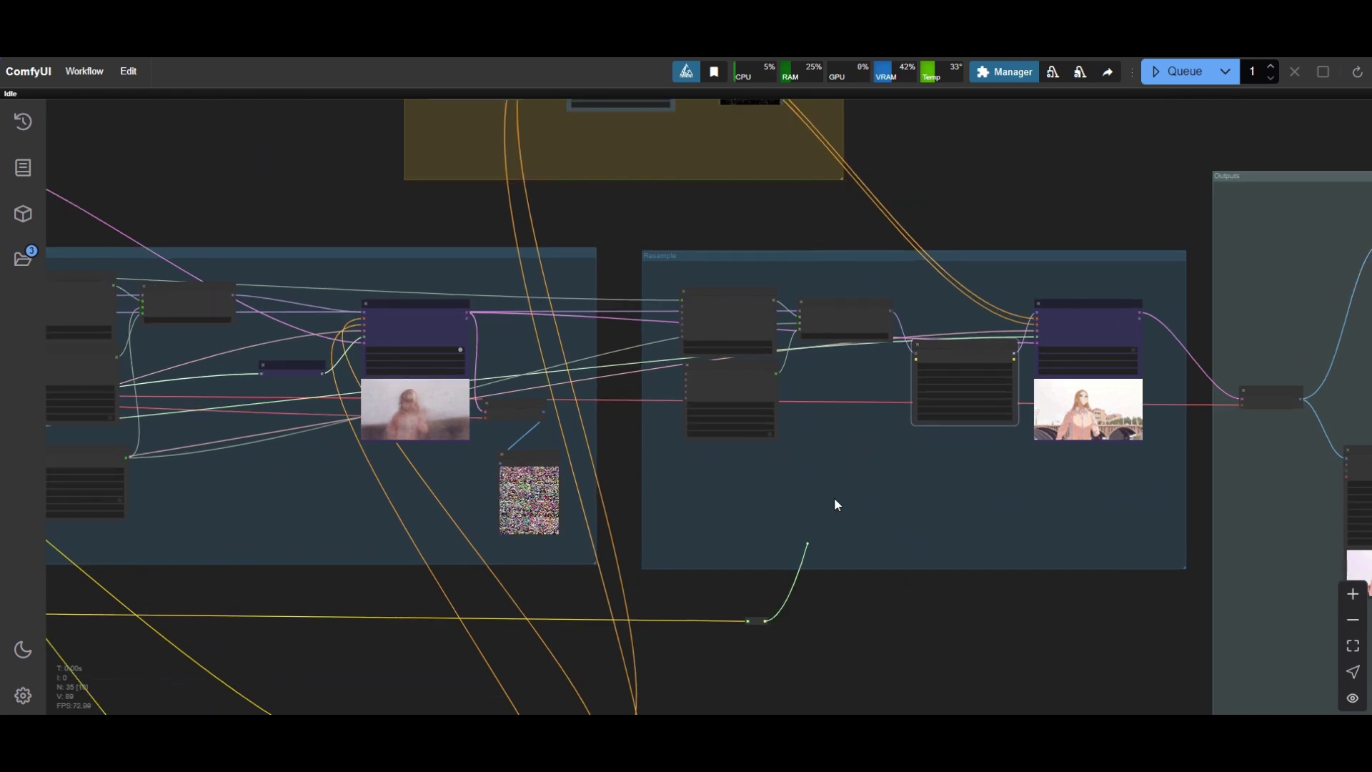
{"action": "left_click_drag", "start_coordinate": [916, 359], "coordinate": [916, 359]}
{"action": "scroll", "coordinate": [916, 359], "scroll_direction": "down", "scroll_amount": 2}
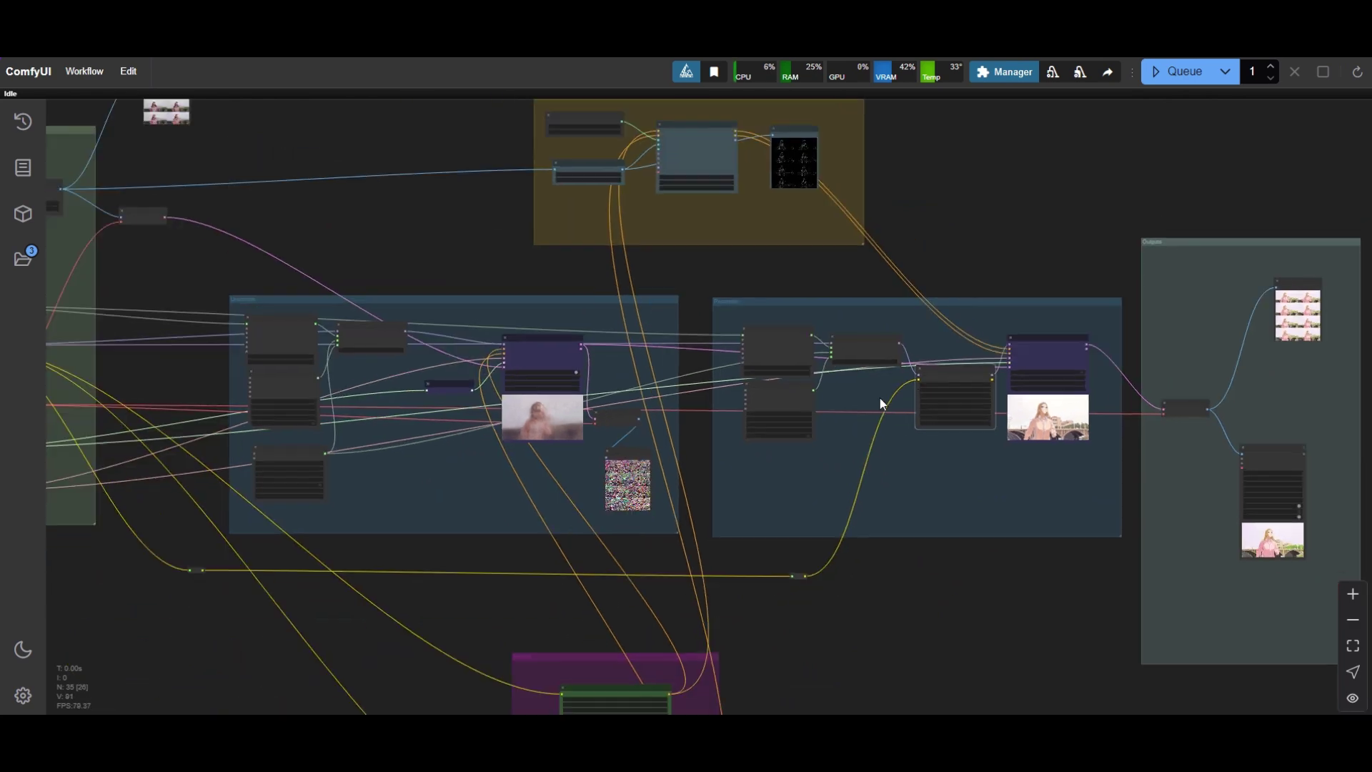
{"action": "scroll", "coordinate": [880, 397], "scroll_direction": "up", "scroll_amount": 8}
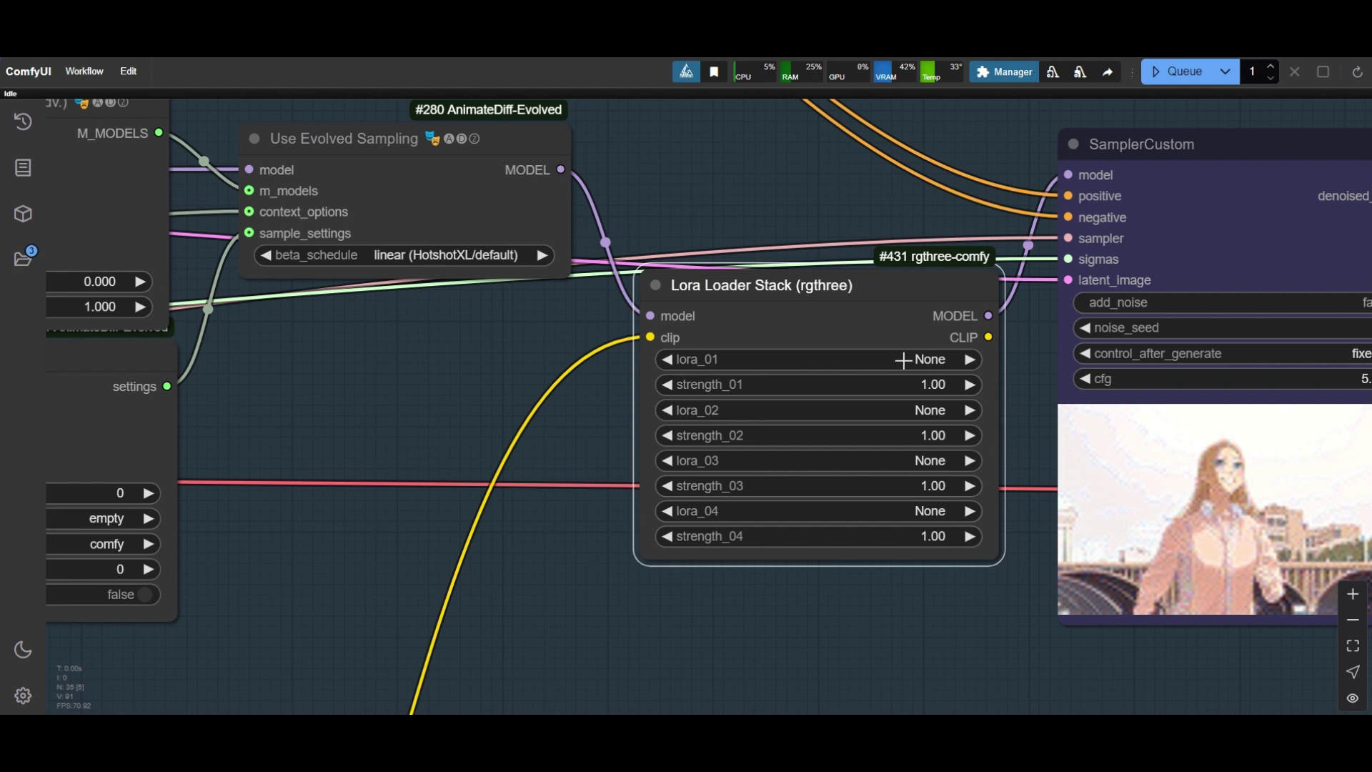
Step: Load ClaymationX_SDXL.safetensors into the Lora Loader Stack's lora_01 slot
{"action": "left_click", "coordinate": [915, 359]}
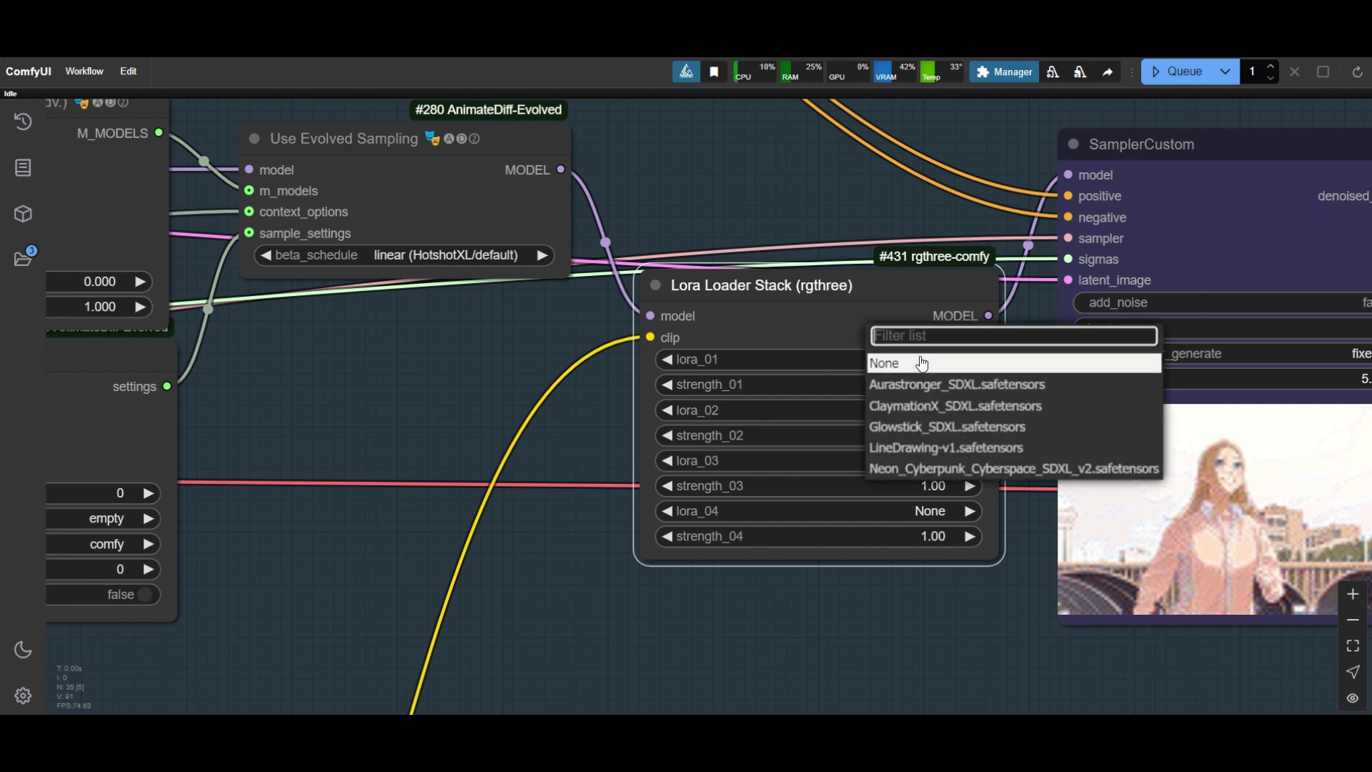
{"action": "left_click", "coordinate": [934, 406]}
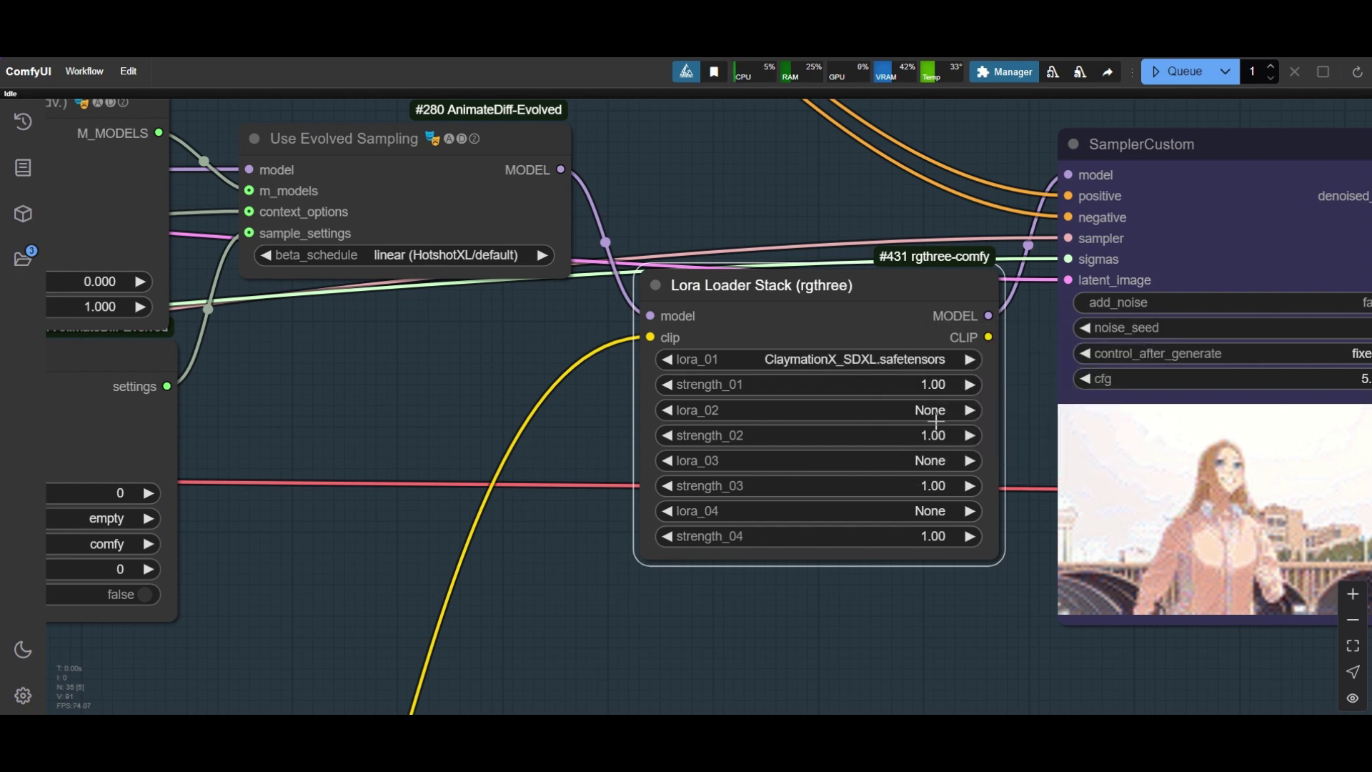
{"action": "left_click_drag", "start_coordinate": [994, 551], "coordinate": [958, 551]}
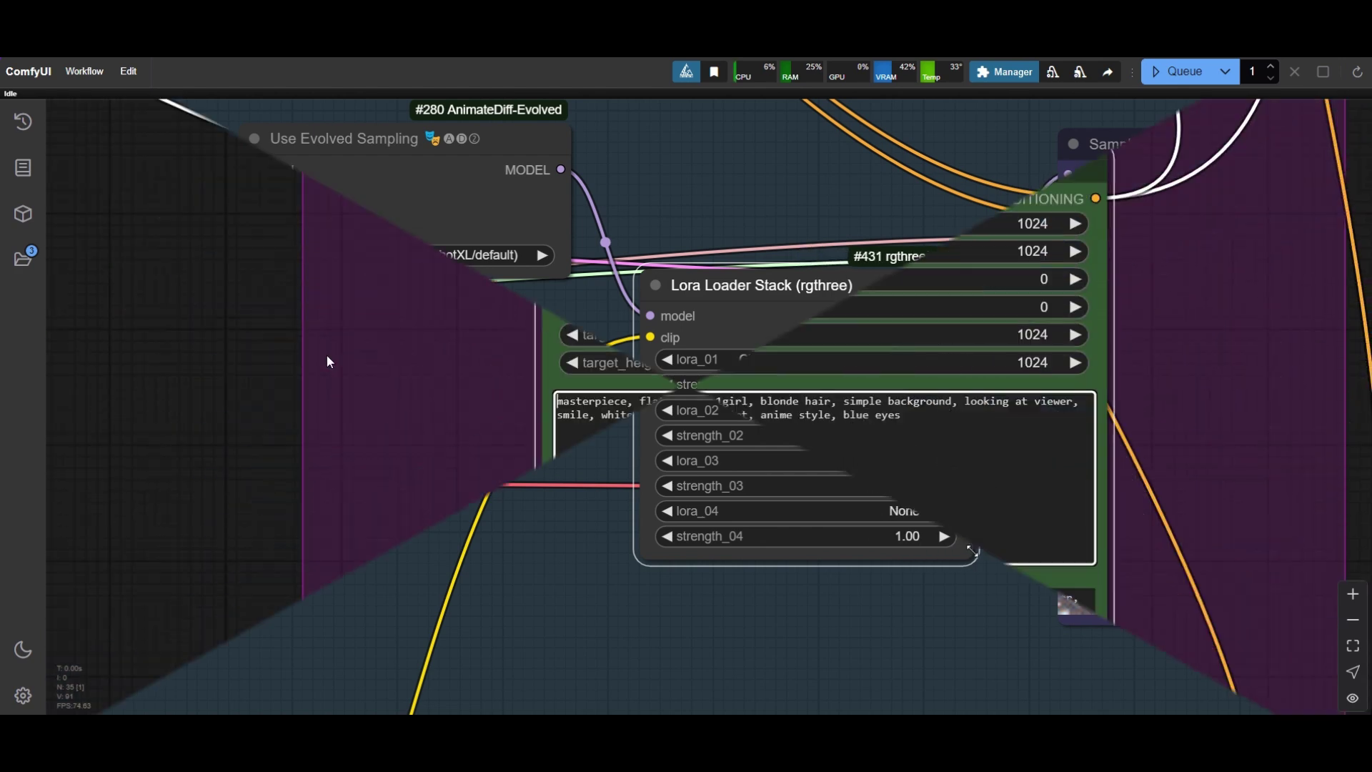
Step: Make both SDXL prompts read 'claymation, masterpiece, 1girl, simple background, very detailed'
{"action": "type", "text": "claymation,"}
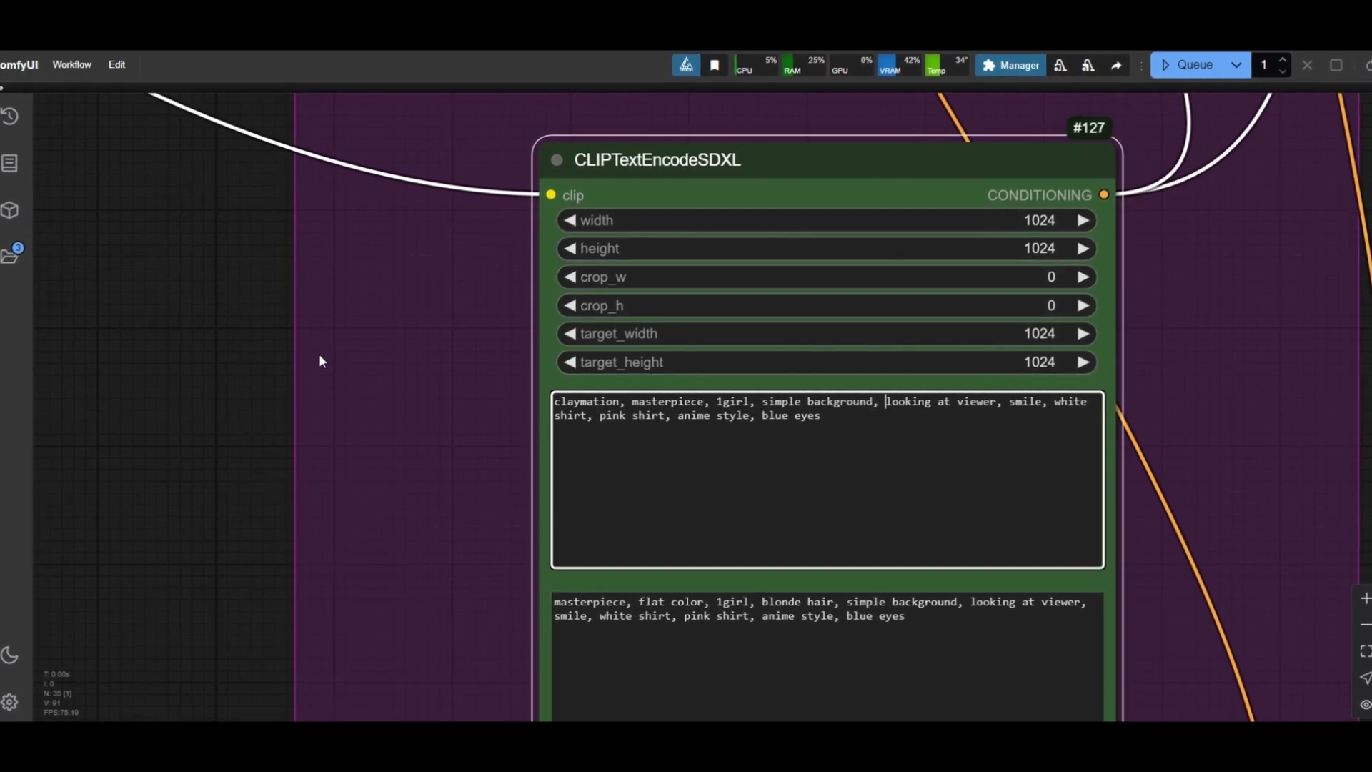
{"action": "key", "text": "ctrl+shift+End"}
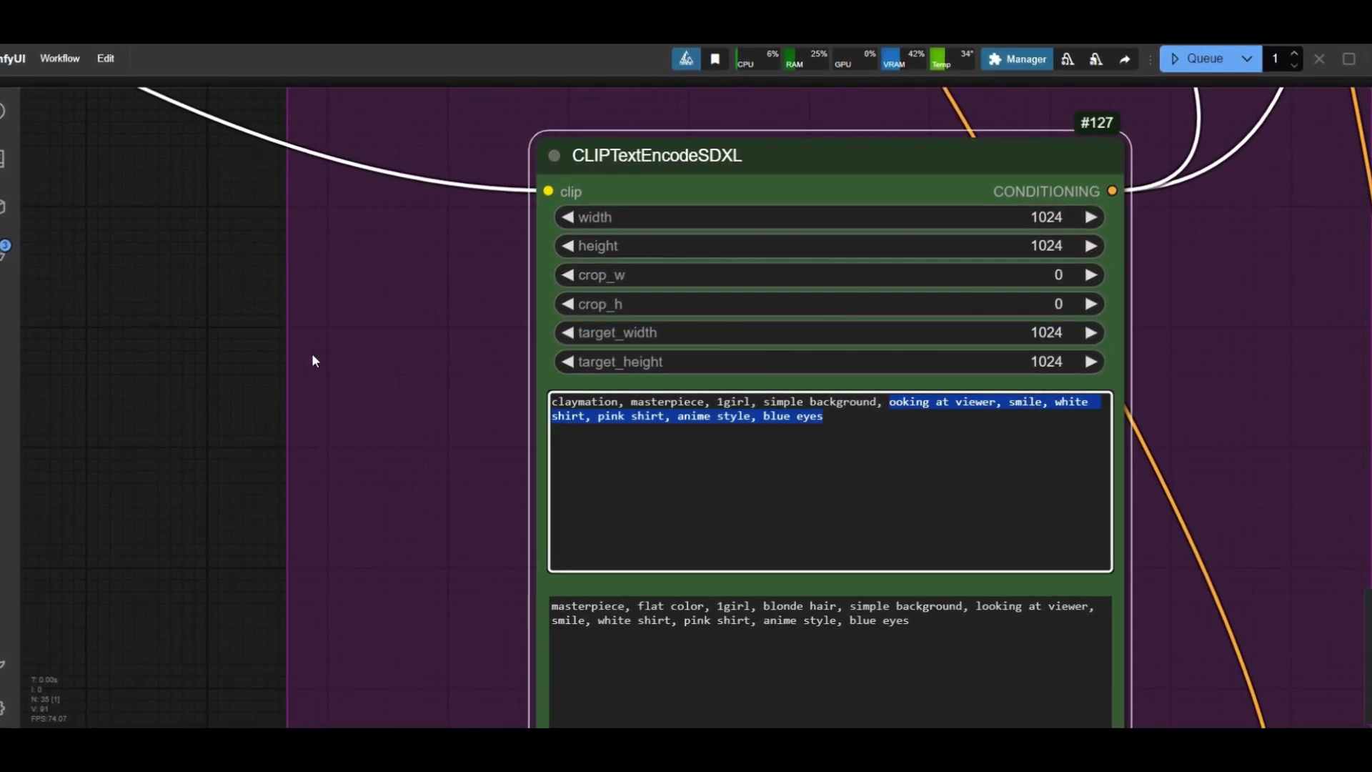
{"action": "type", "text": "very detailed"}
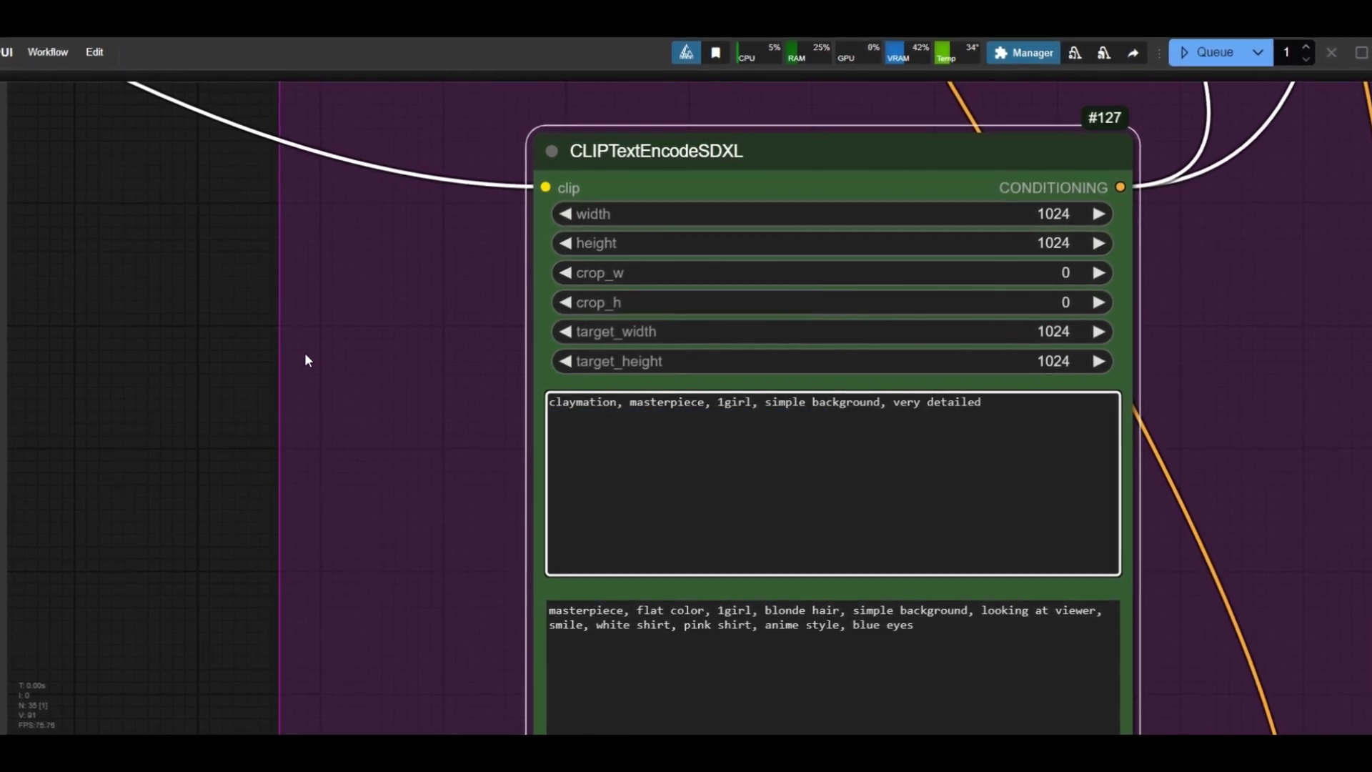
{"action": "left_click_drag", "start_coordinate": [552, 402], "coordinate": [623, 420]}
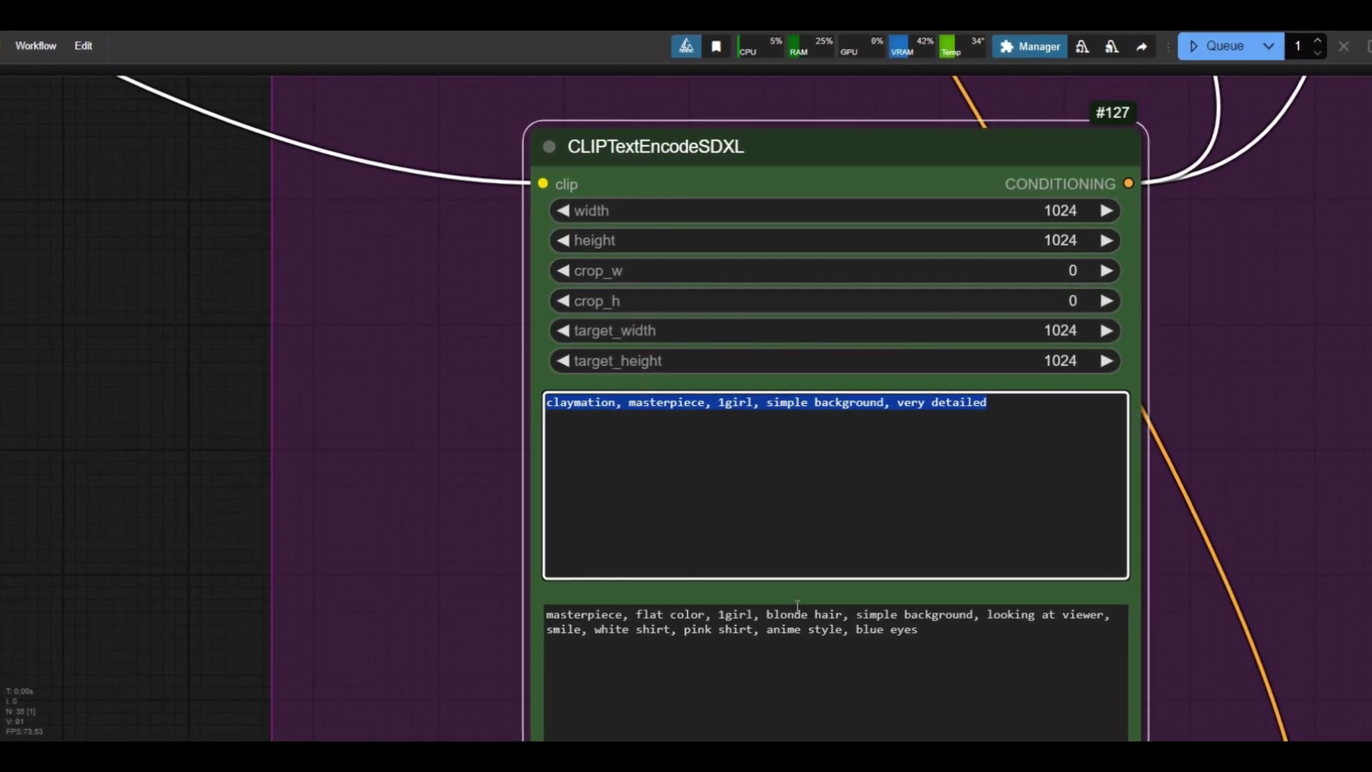
{"action": "key", "text": "ctrl+c"}
{"action": "left_click", "coordinate": [679, 643]}
{"action": "key", "text": "ctrl+a"}
{"action": "key", "text": "ctrl+v"}
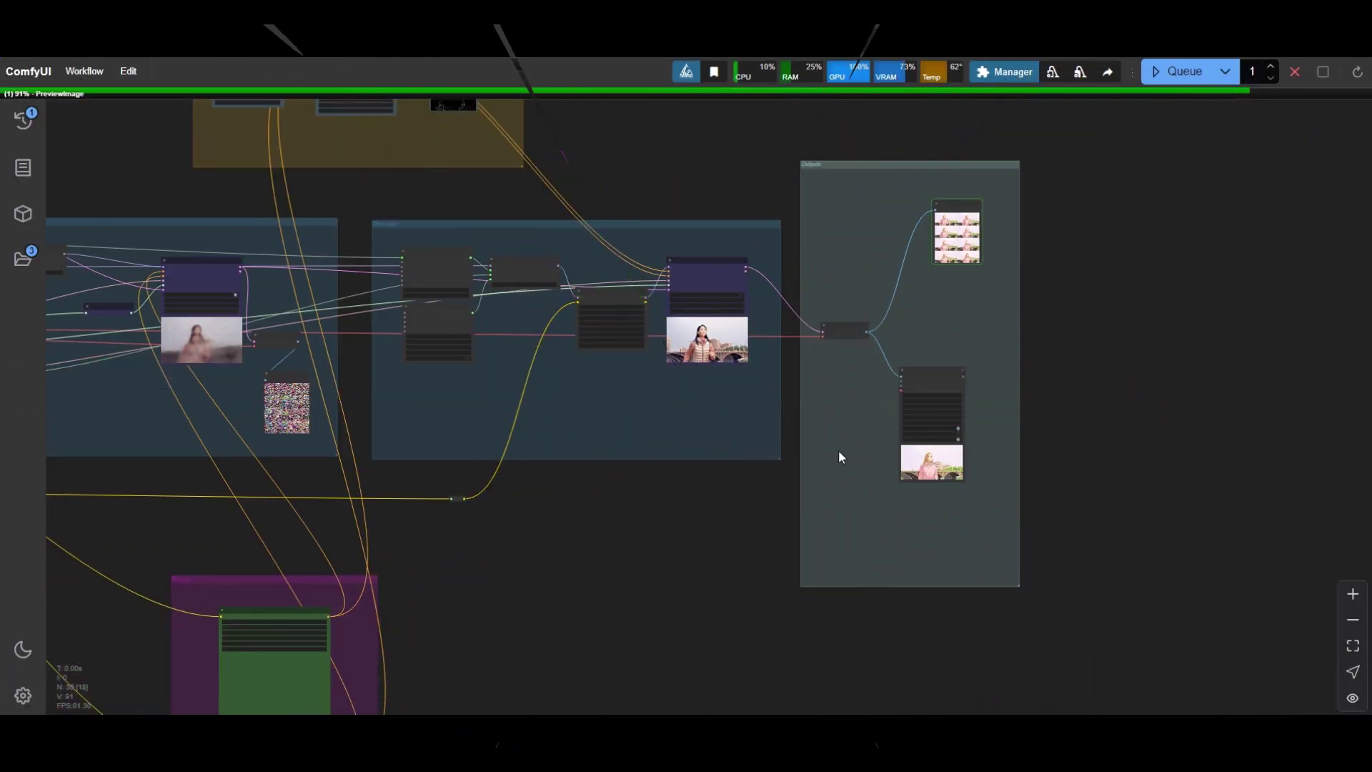
{"action": "scroll", "coordinate": [838, 449], "scroll_direction": "up", "scroll_amount": 3}
{"action": "scroll", "coordinate": [895, 388], "scroll_direction": "down", "scroll_amount": 3}
{"action": "scroll", "coordinate": [897, 350], "scroll_direction": "up", "scroll_amount": 5}
{"action": "scroll", "coordinate": [896, 336], "scroll_direction": "up", "scroll_amount": 5}
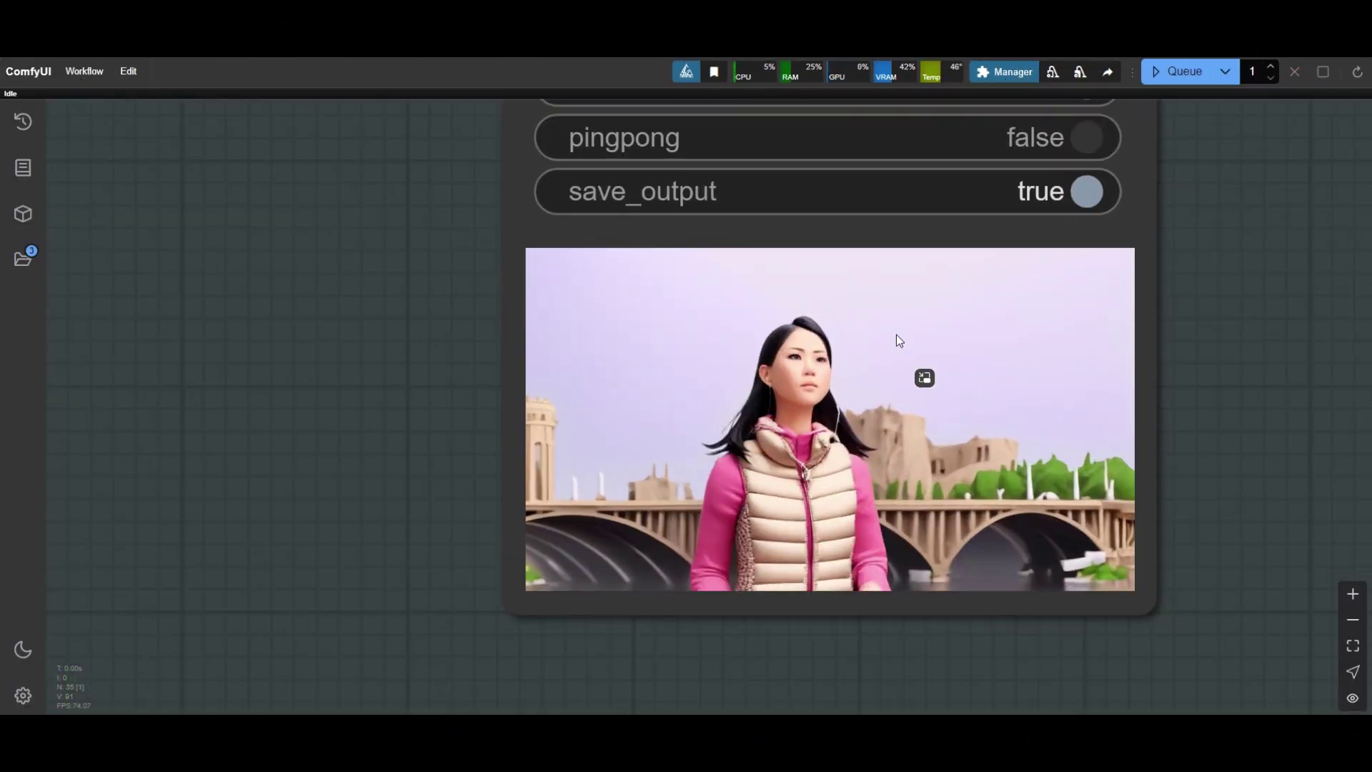
{"action": "scroll", "coordinate": [896, 335], "scroll_direction": "up", "scroll_amount": 2}
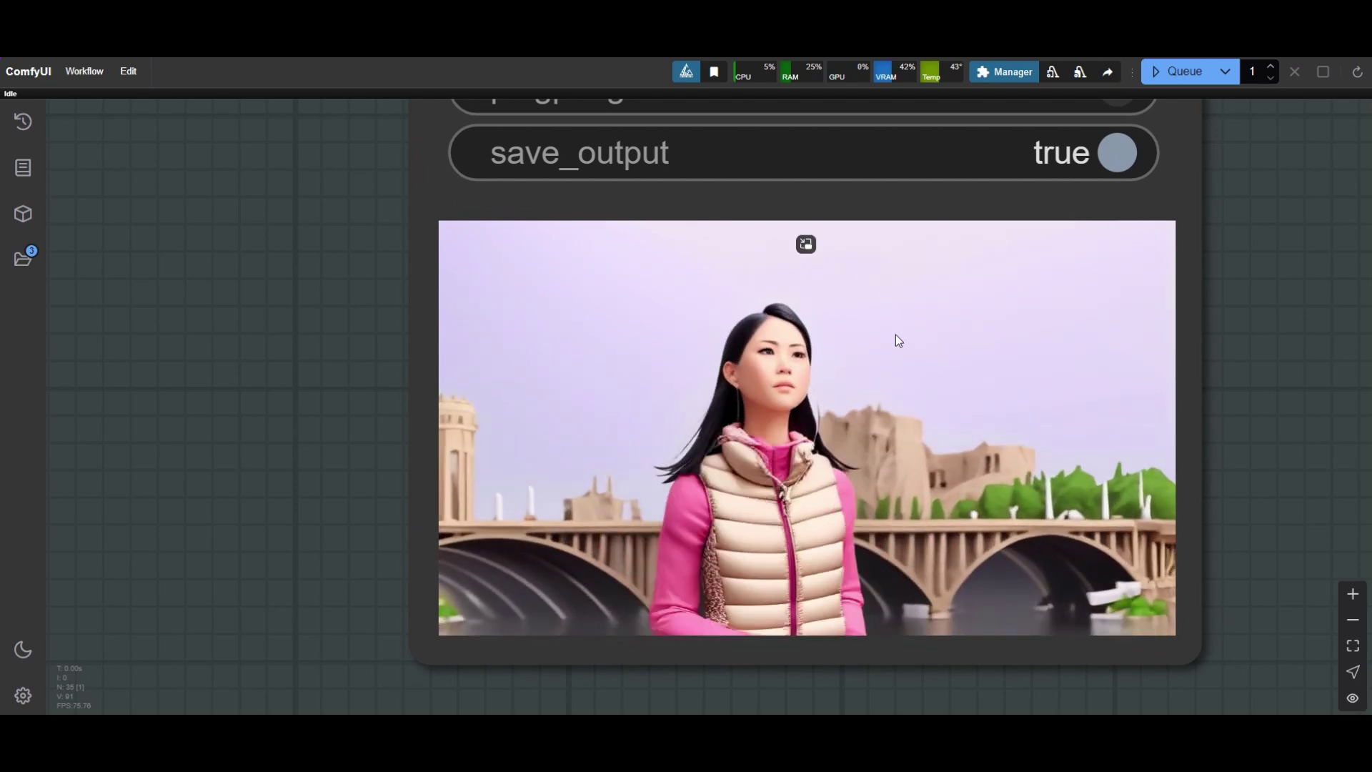
{"action": "scroll", "coordinate": [897, 343], "scroll_direction": "down", "scroll_amount": 10}
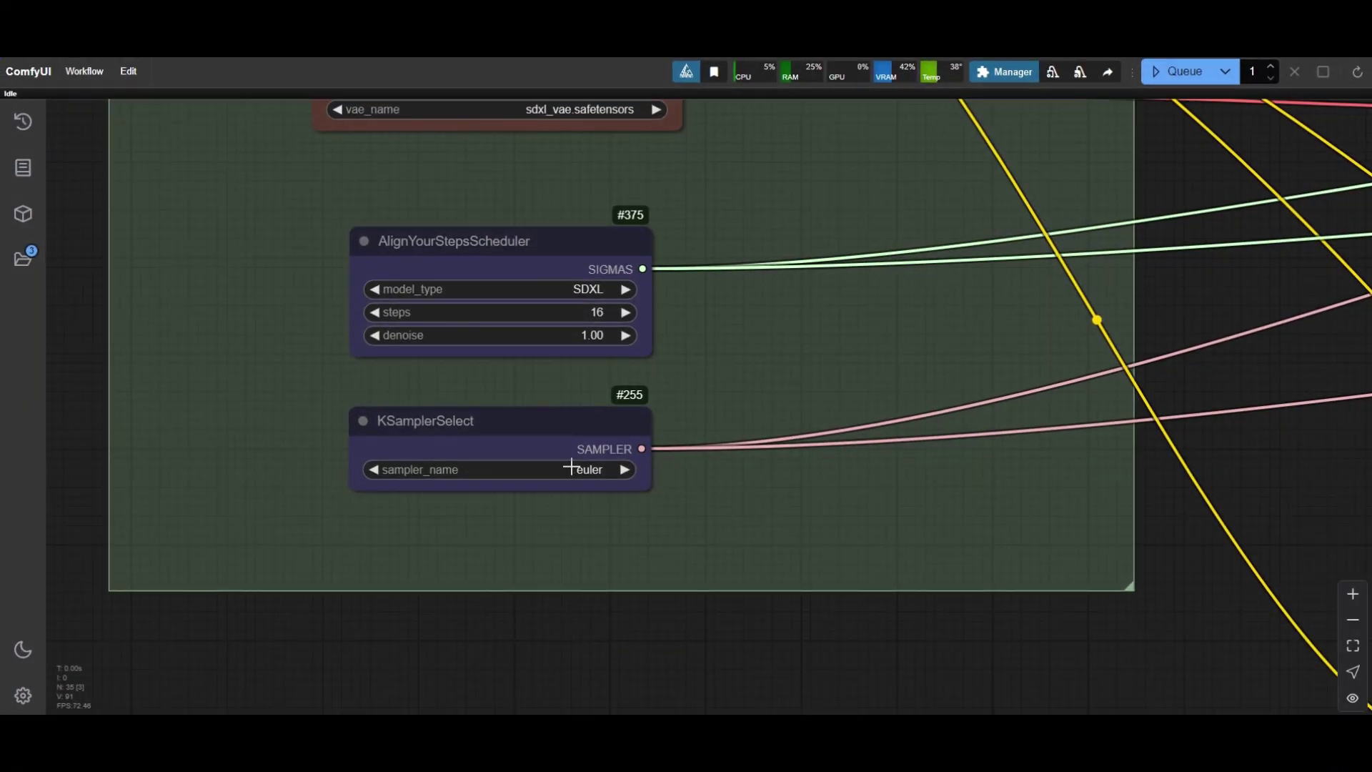
Step: Pick the dpmpp_2m sampler in KSamplerSelect and set SamplerCustom's cfg to 2
{"action": "scroll", "coordinate": [572, 467], "scroll_direction": "up", "scroll_amount": 4}
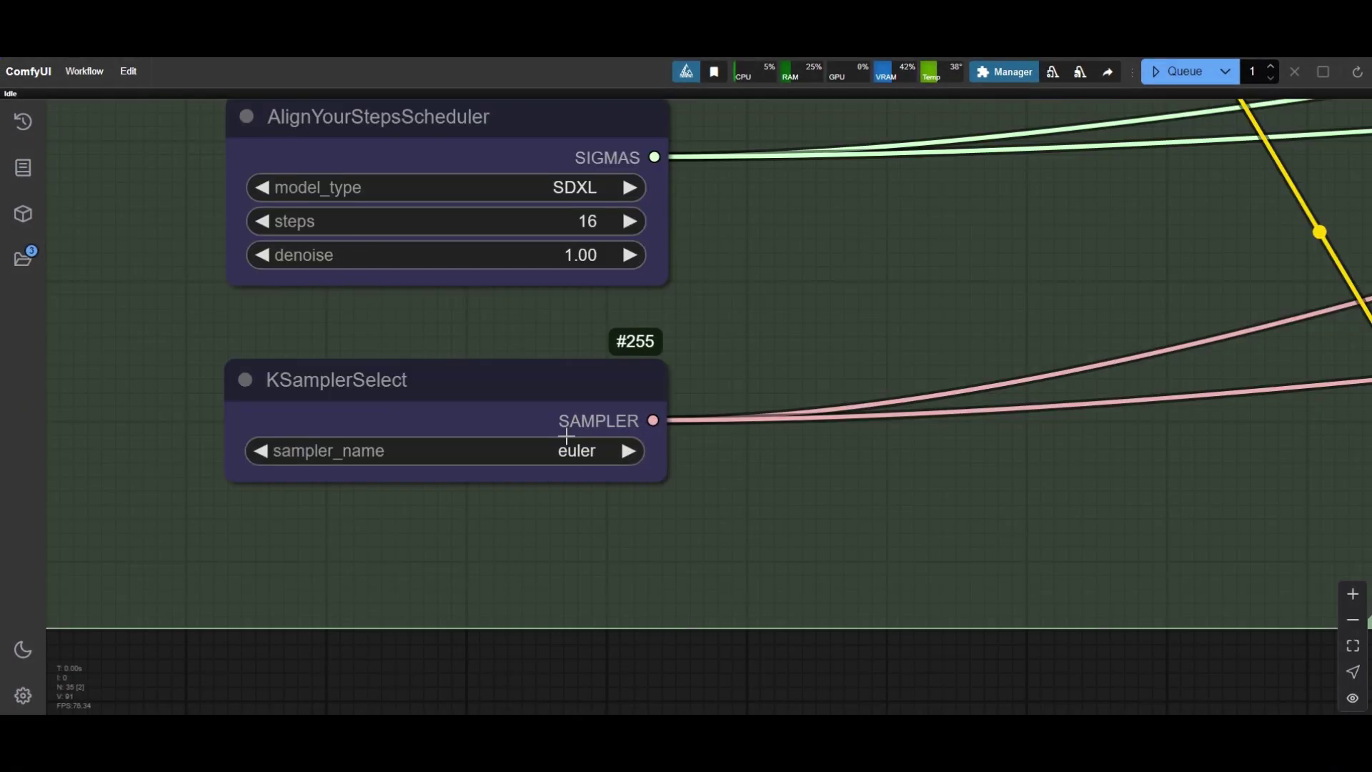
{"action": "left_click", "coordinate": [575, 439]}
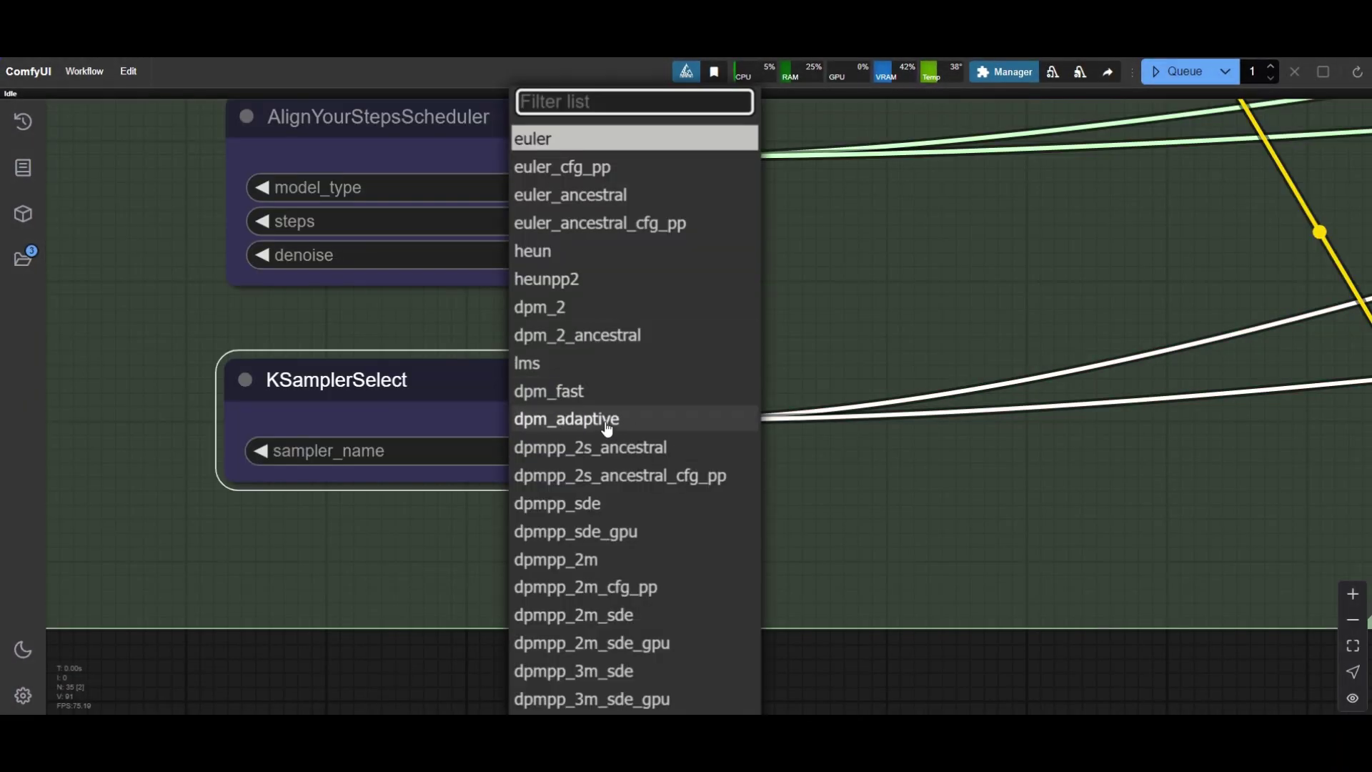
{"action": "left_click", "coordinate": [582, 562]}
{"action": "scroll", "coordinate": [579, 554], "scroll_direction": "down", "scroll_amount": 10}
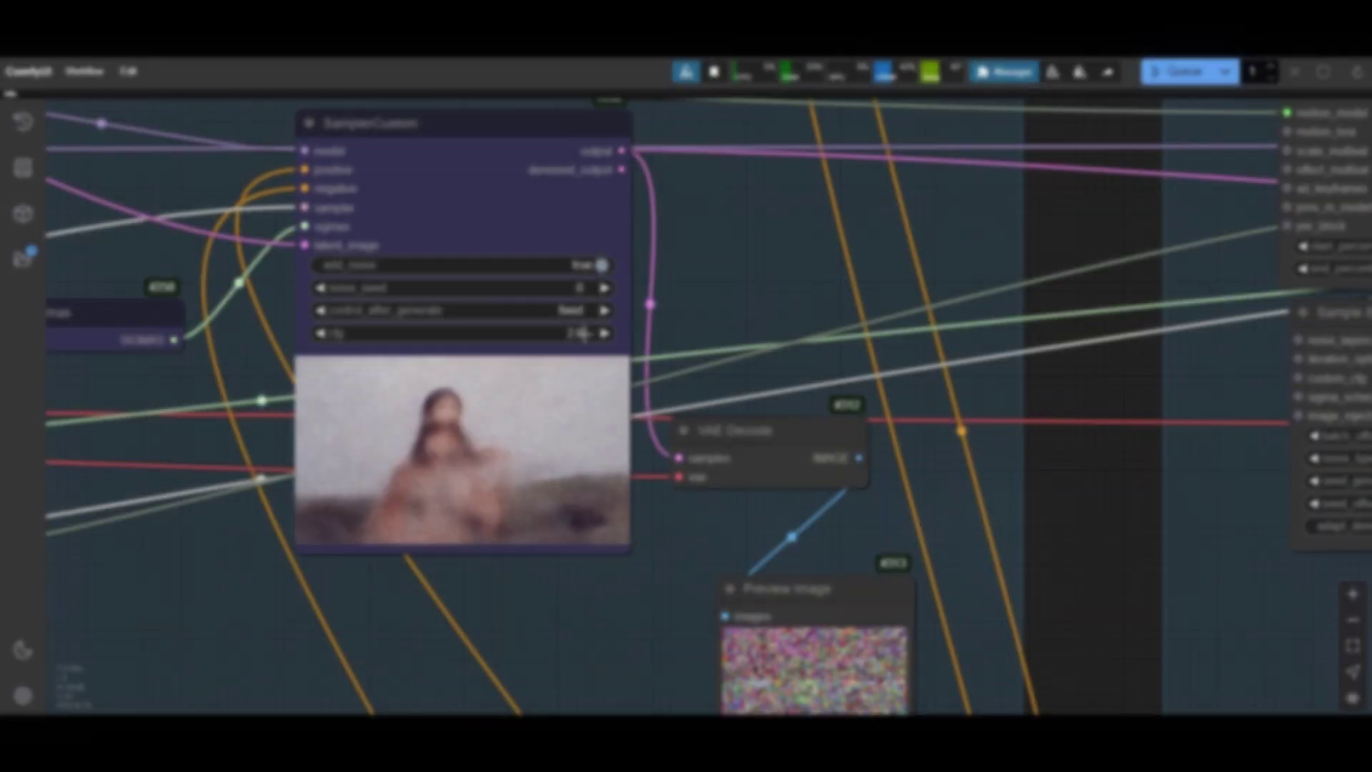
{"action": "left_click", "coordinate": [581, 333]}
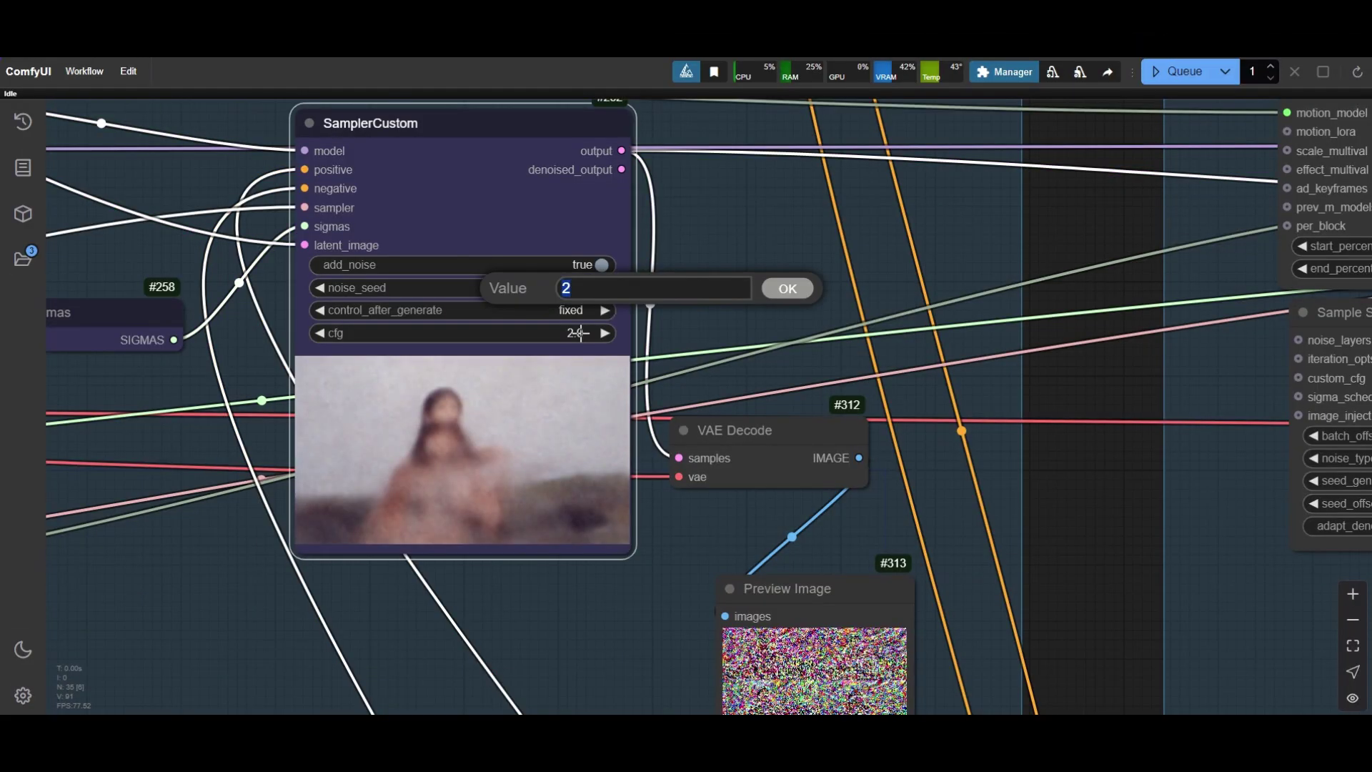
{"action": "type", "text": "2"}
{"action": "key", "text": "Return"}
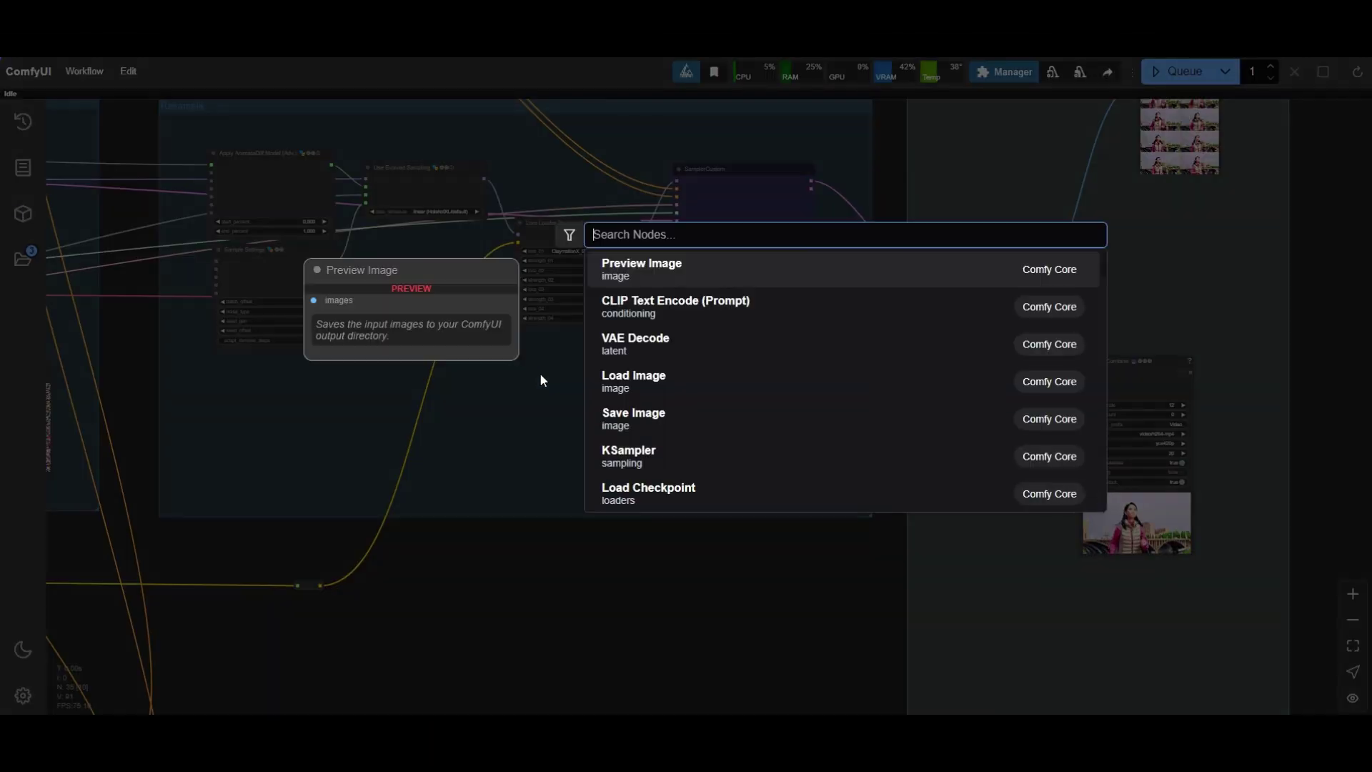
Step: Add an IPAdapter Advanced node between the Lora Loader Stack MODEL output and SamplerCustom's model input
{"action": "type", "text": "IP "}
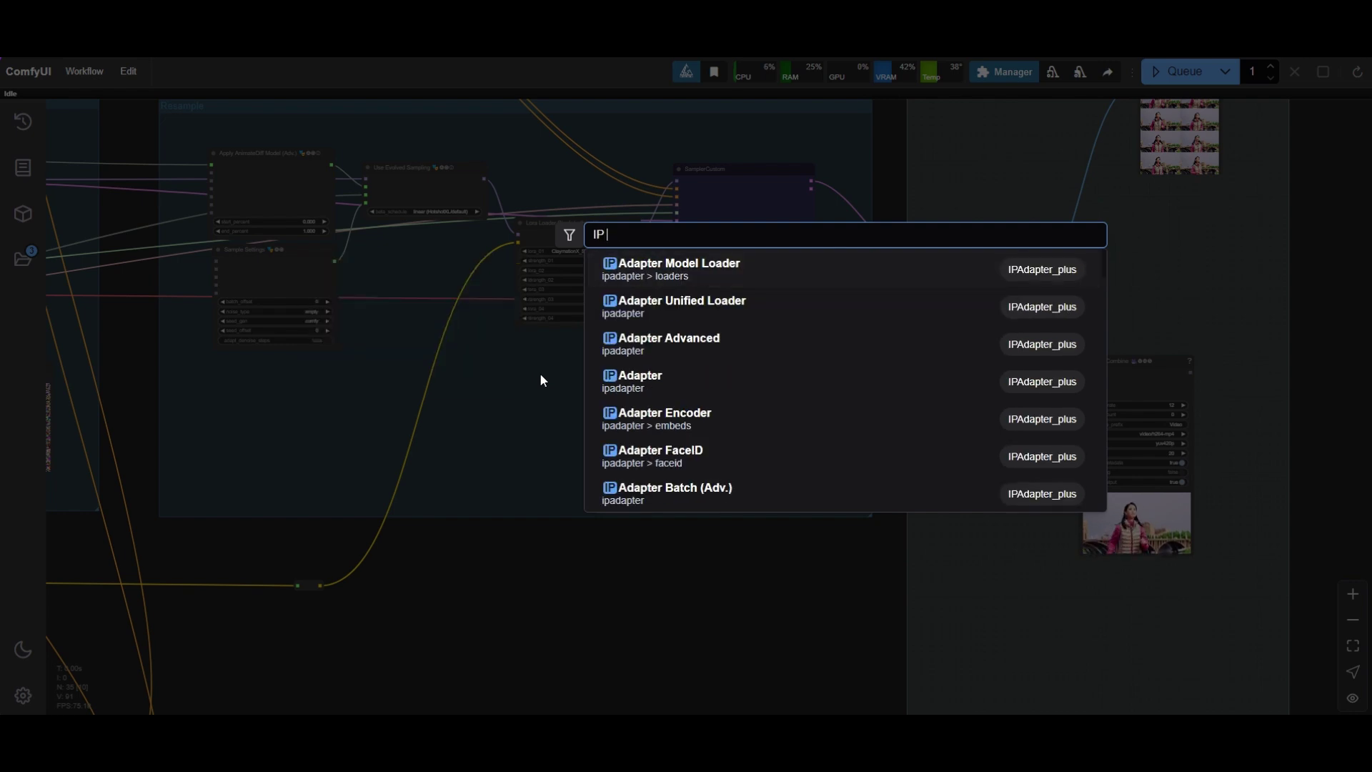
{"action": "type", "text": "Adapter advanc"}
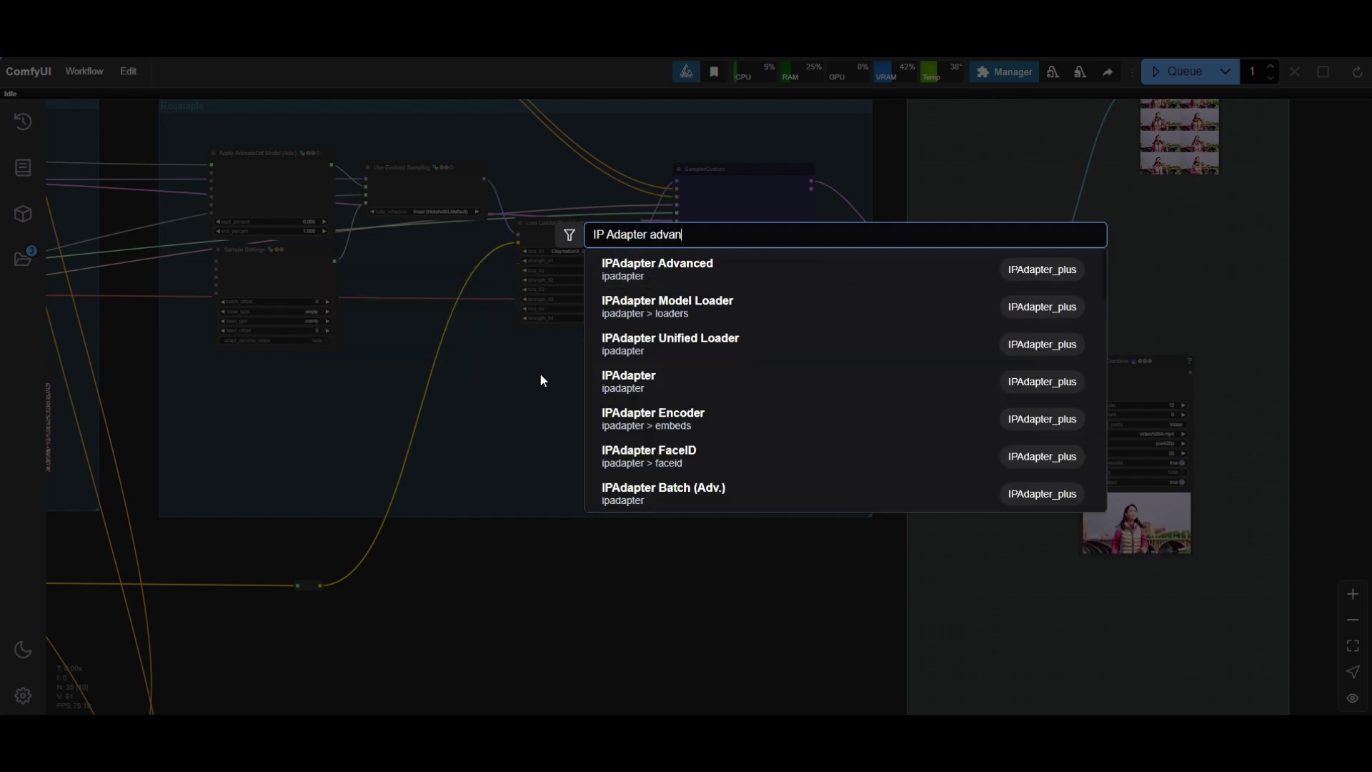
{"action": "left_click", "coordinate": [687, 281]}
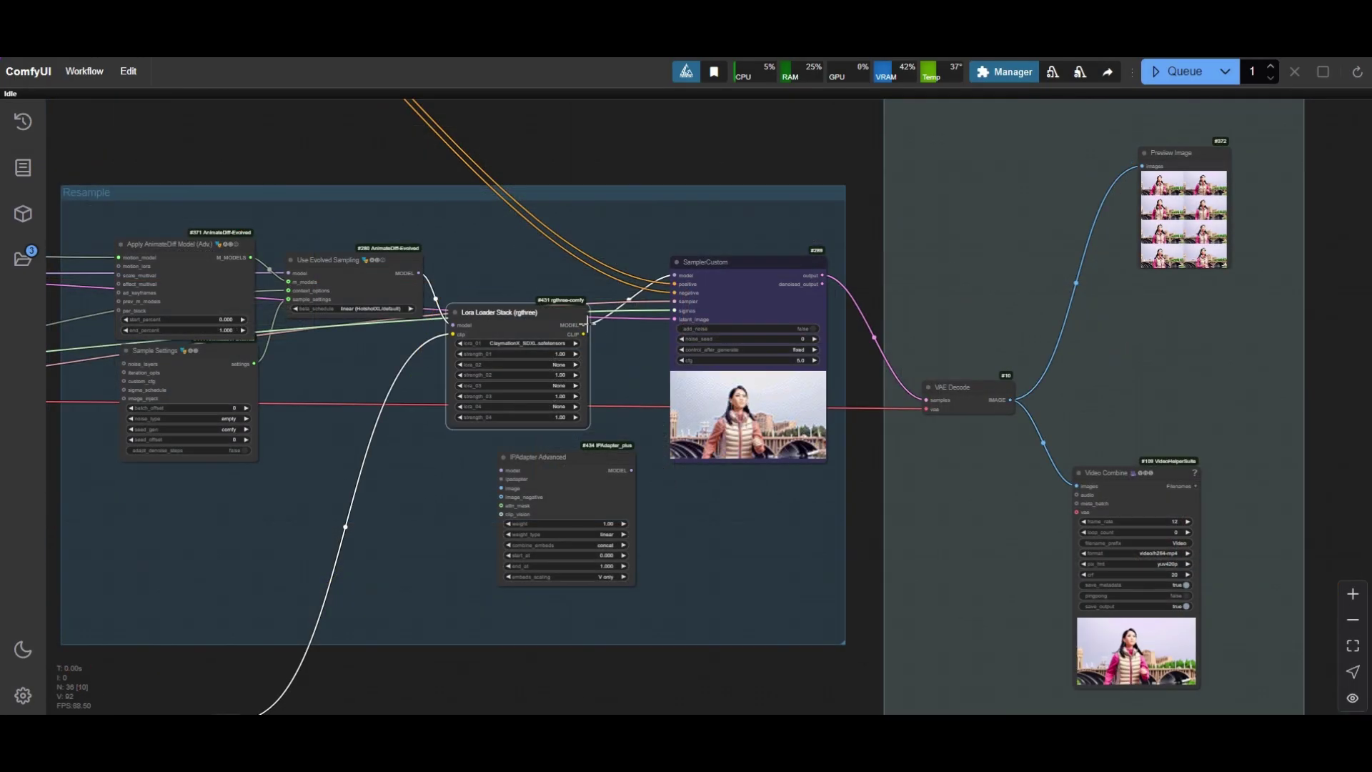
{"action": "left_click_drag", "start_coordinate": [585, 325], "coordinate": [501, 470]}
{"action": "left_click_drag", "start_coordinate": [631, 470], "coordinate": [674, 275]}
{"action": "scroll", "coordinate": [683, 437], "scroll_direction": "up", "scroll_amount": 5}
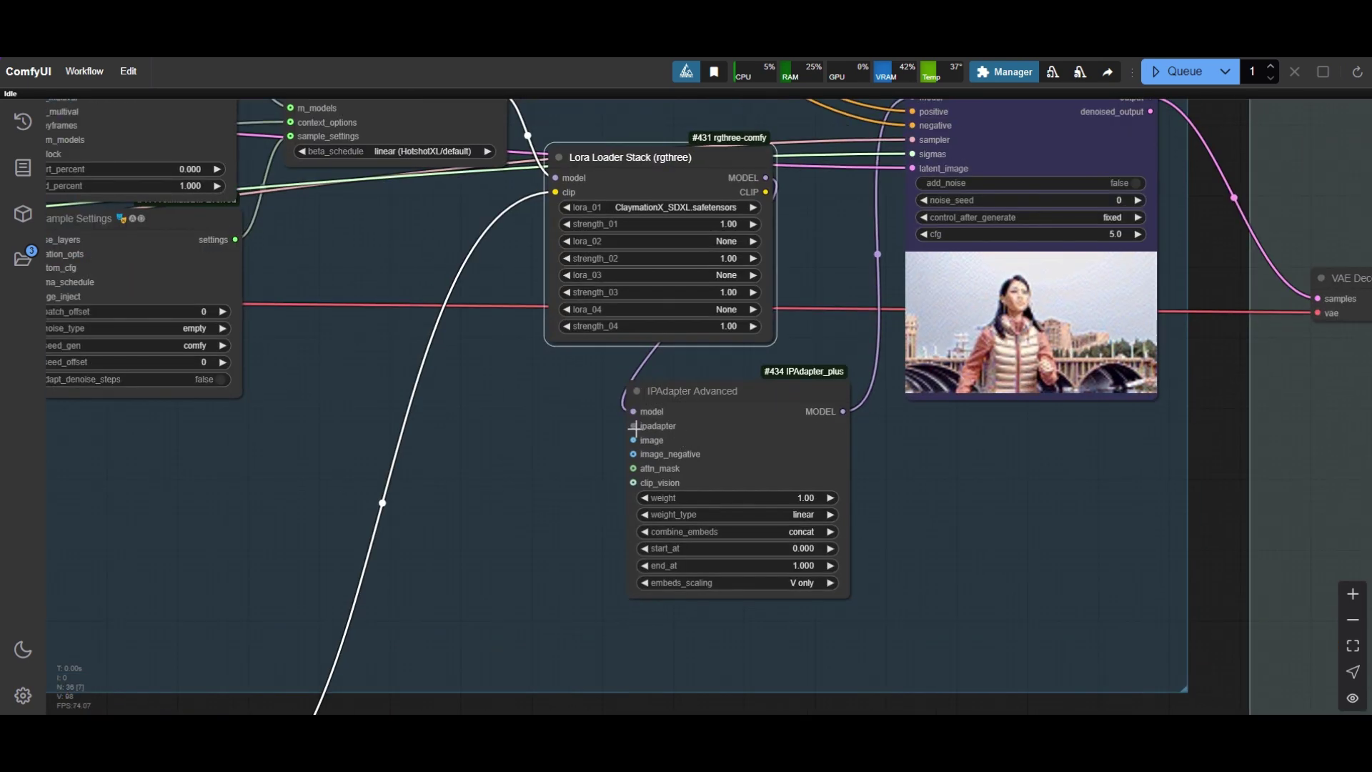
Step: Attach an IPAdapter Model Loader using ip-adapter_sdxl_vit-h to IPAdapter Advanced's ipadapter input
{"action": "left_click_drag", "start_coordinate": [518, 409], "coordinate": [519, 413]}
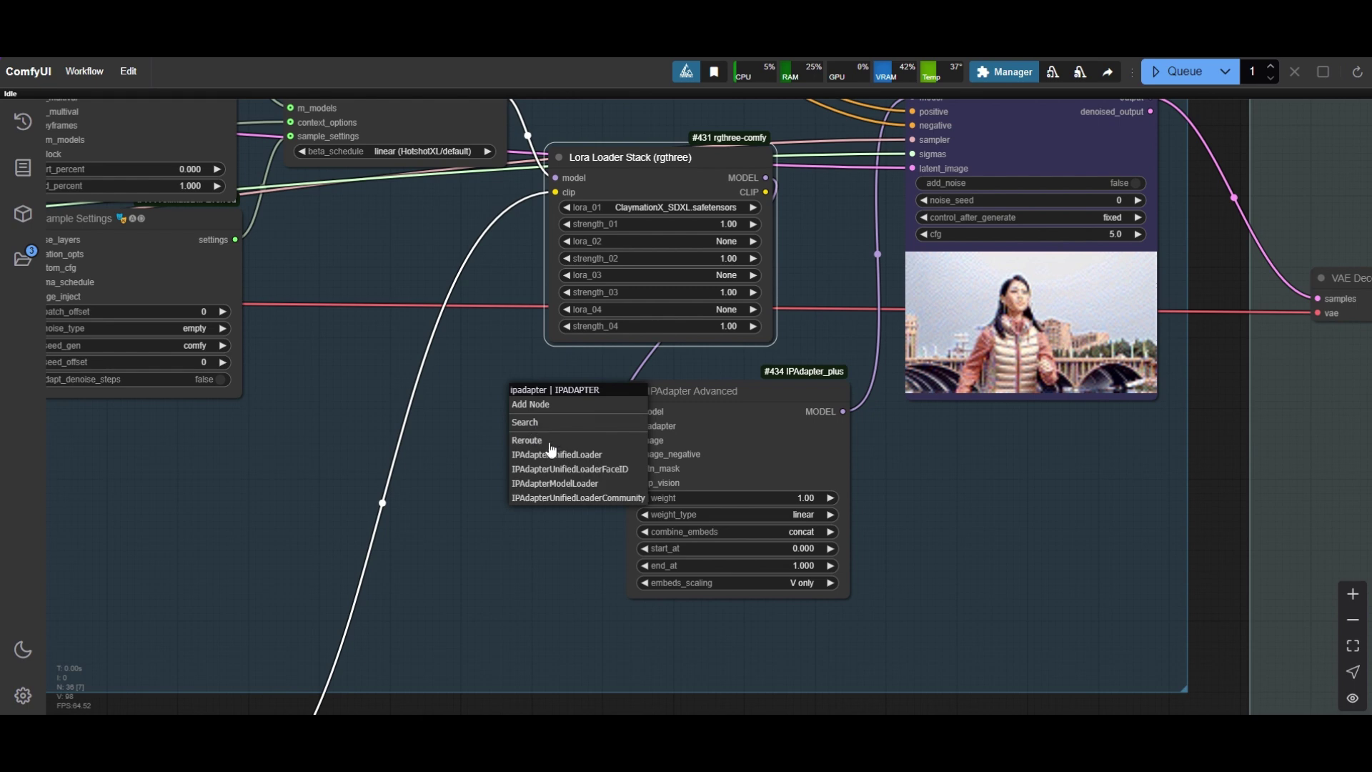
{"action": "left_click", "coordinate": [586, 486]}
{"action": "left_click_drag", "start_coordinate": [560, 423], "coordinate": [468, 423]}
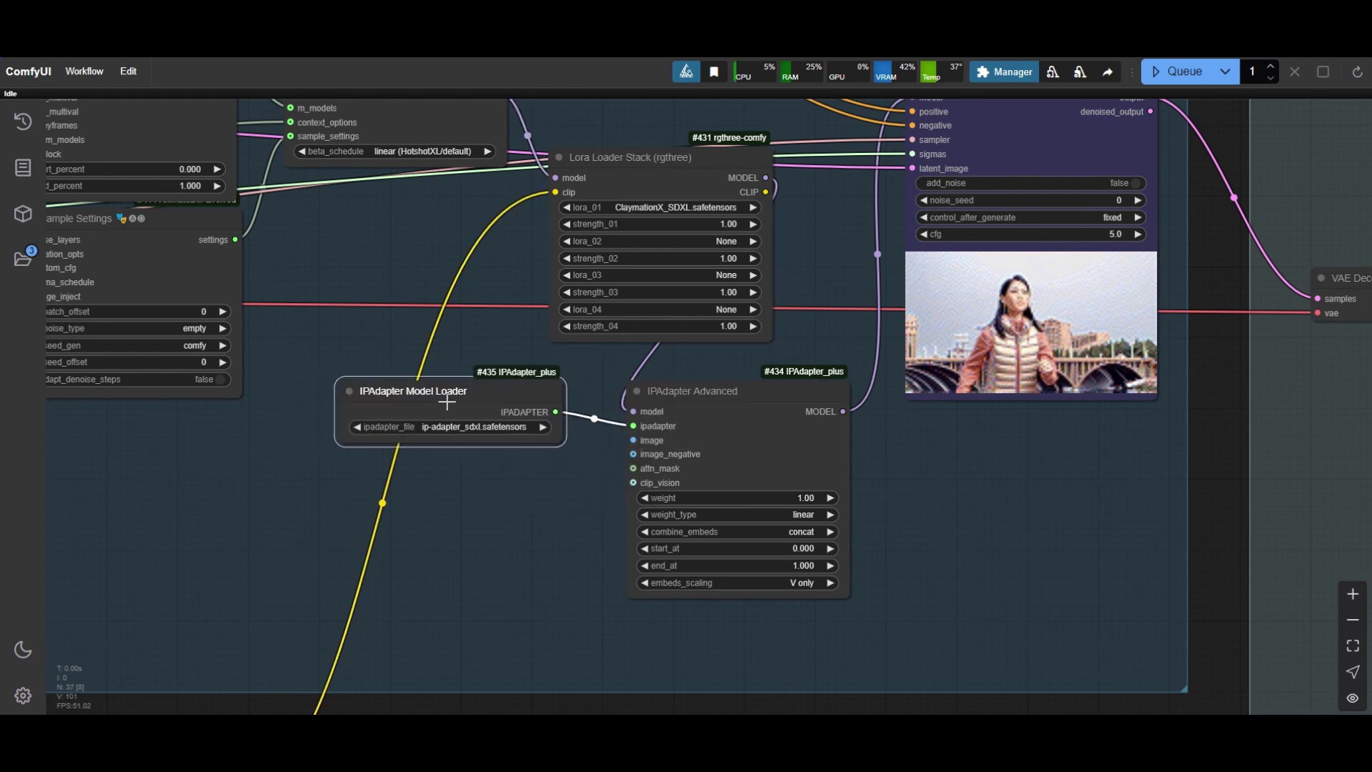
{"action": "scroll", "coordinate": [468, 423], "scroll_direction": "up", "scroll_amount": 4}
{"action": "scroll", "coordinate": [467, 423], "scroll_direction": "up", "scroll_amount": 1}
{"action": "left_click", "coordinate": [454, 407]}
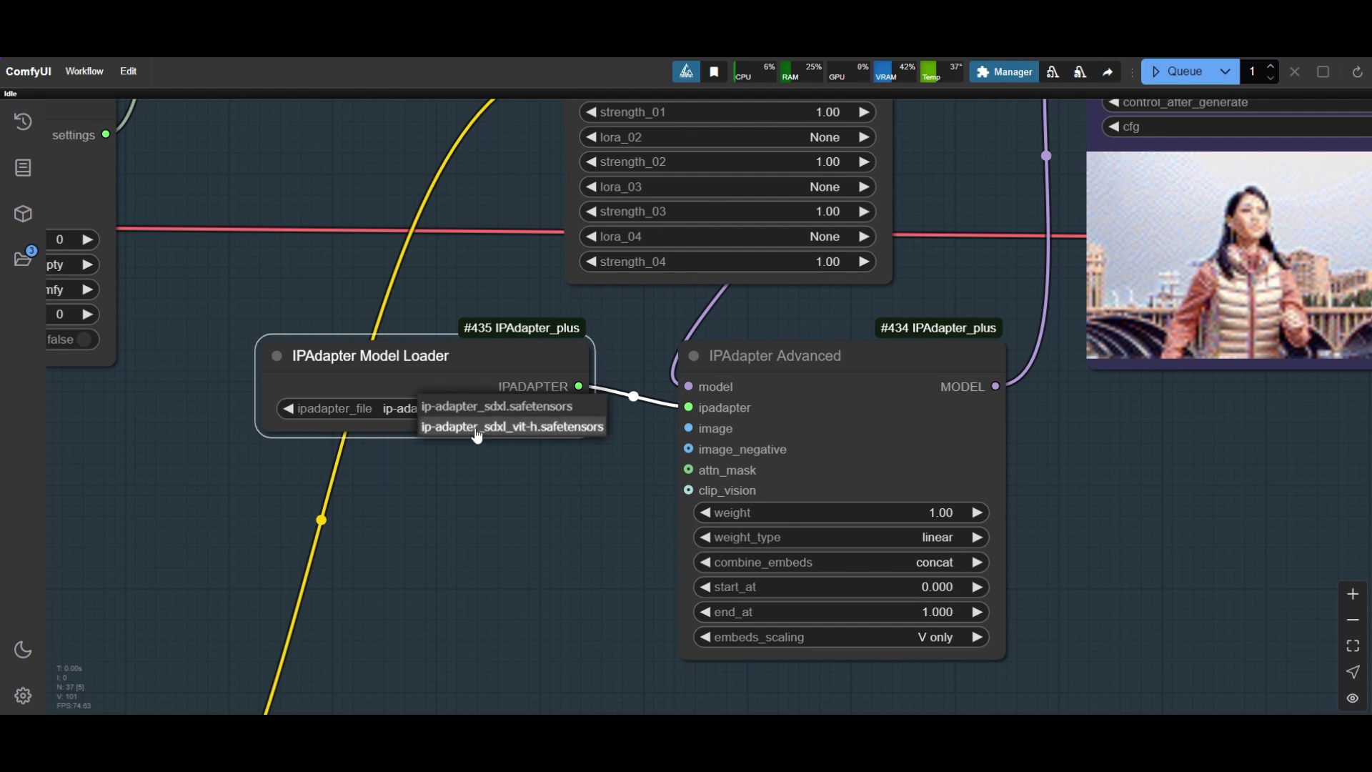
{"action": "left_click", "coordinate": [476, 428]}
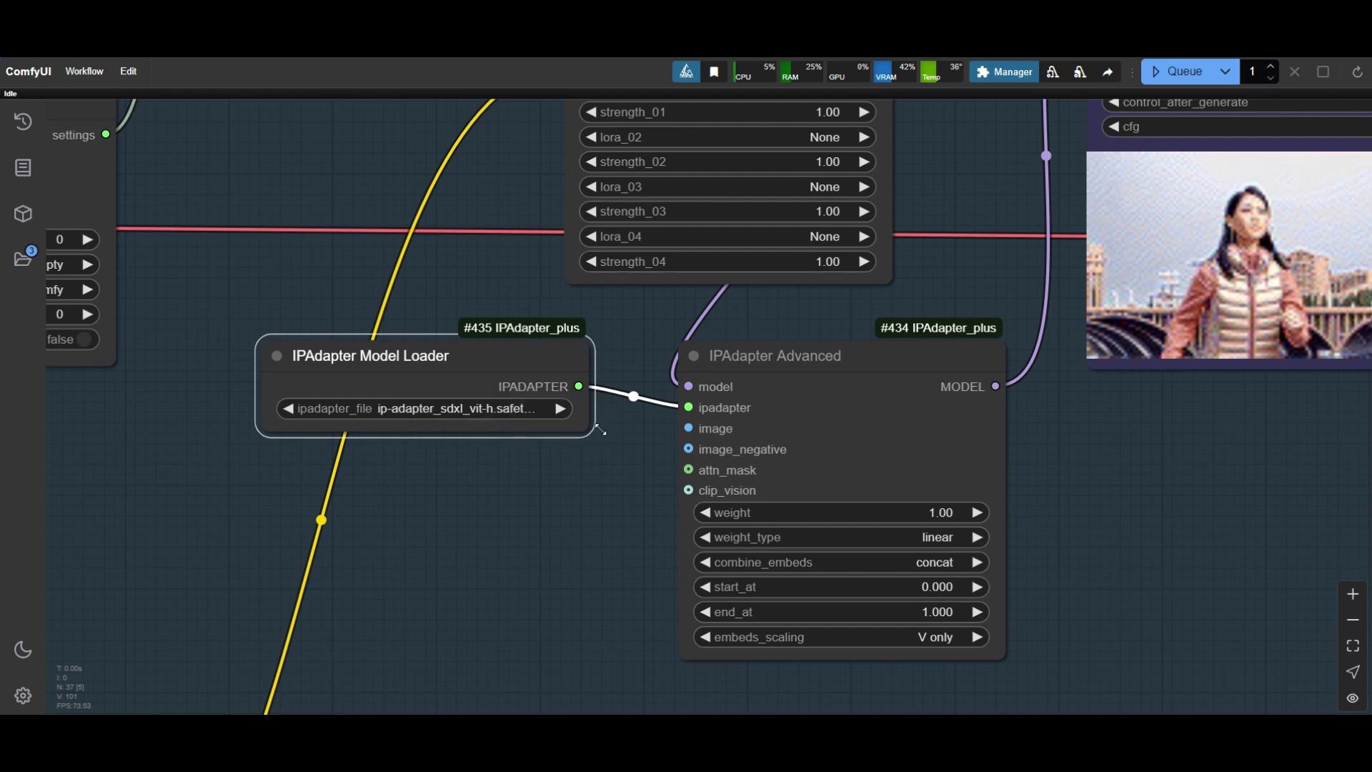
{"action": "left_click_drag", "start_coordinate": [600, 430], "coordinate": [622, 431]}
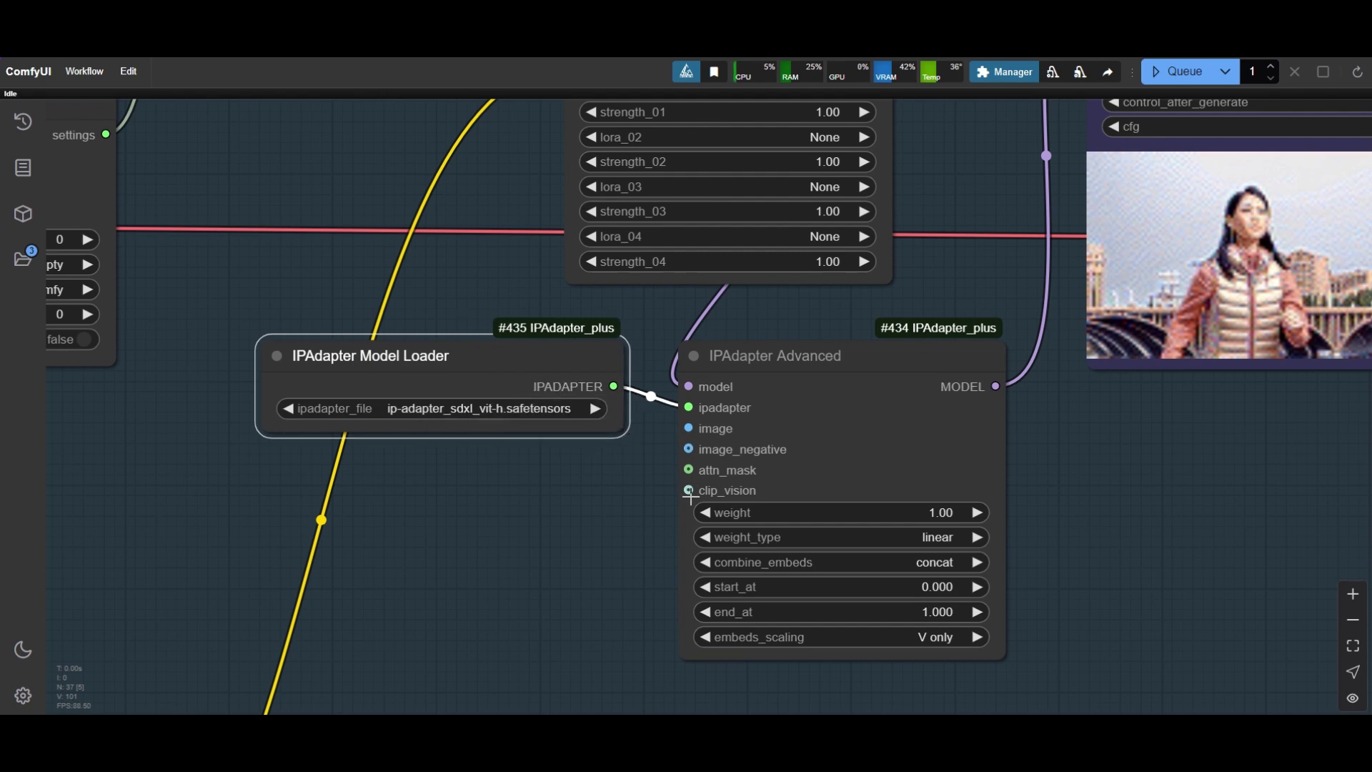
Step: Attach a Load CLIP Vision node to the clip_vision input and search the models for 'clipvi'
{"action": "left_click_drag", "start_coordinate": [607, 515], "coordinate": [607, 513]}
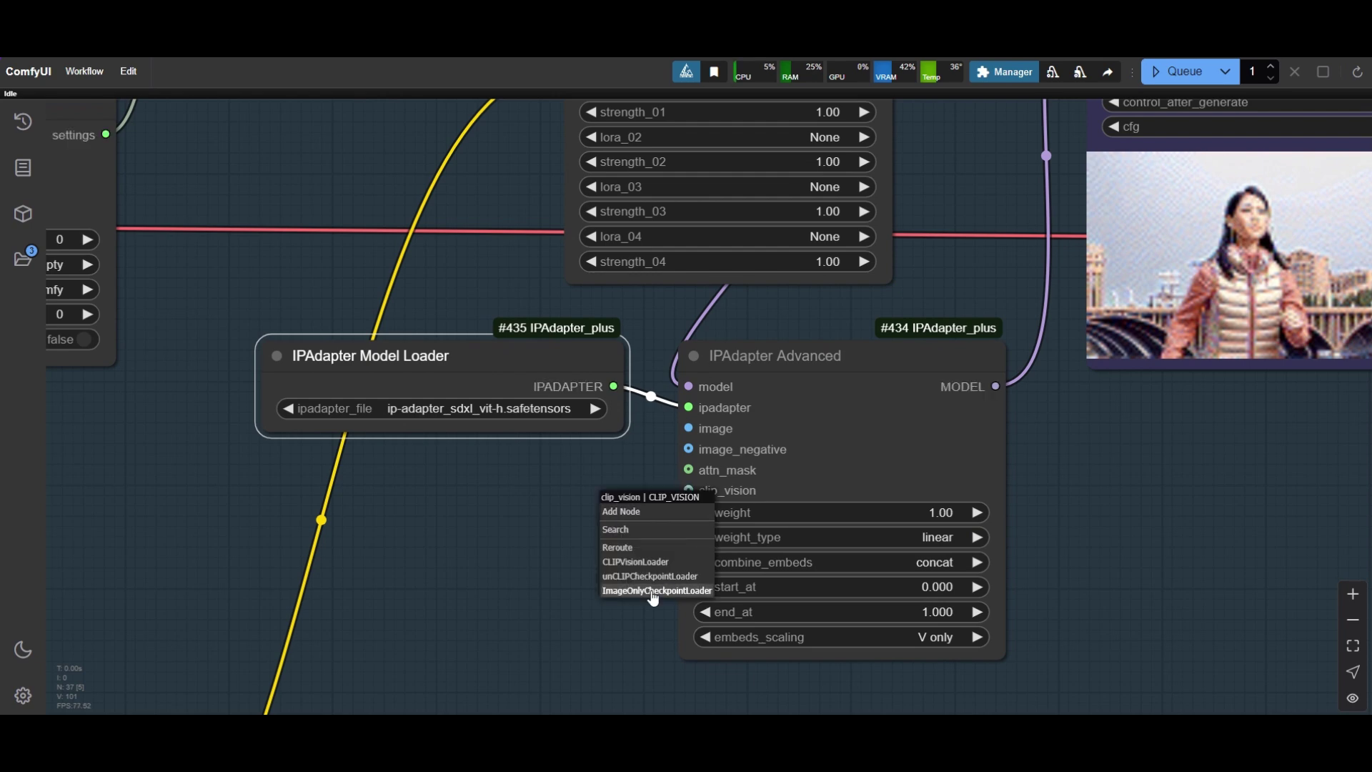
{"action": "left_click", "coordinate": [647, 563]}
{"action": "left_click_drag", "start_coordinate": [647, 561], "coordinate": [359, 550]}
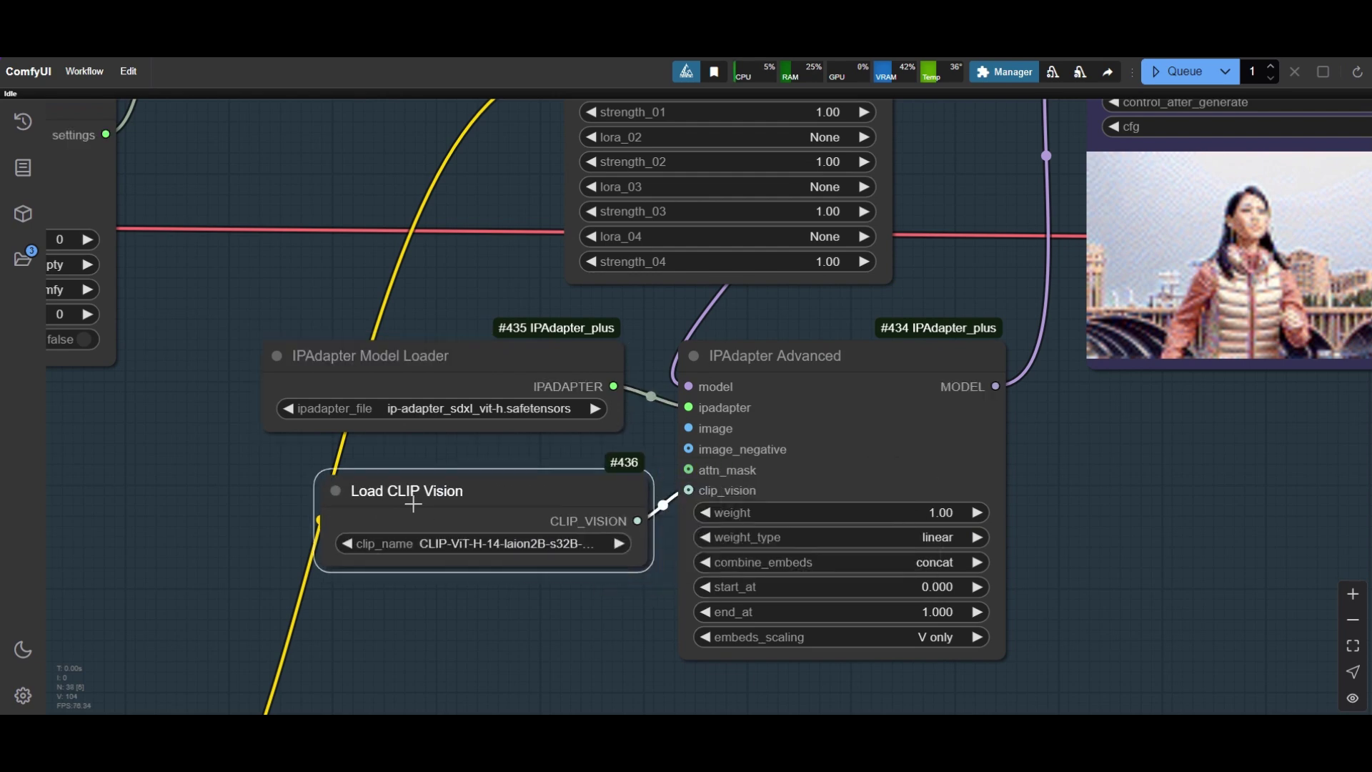
{"action": "scroll", "coordinate": [486, 550], "scroll_direction": "up", "scroll_amount": 3}
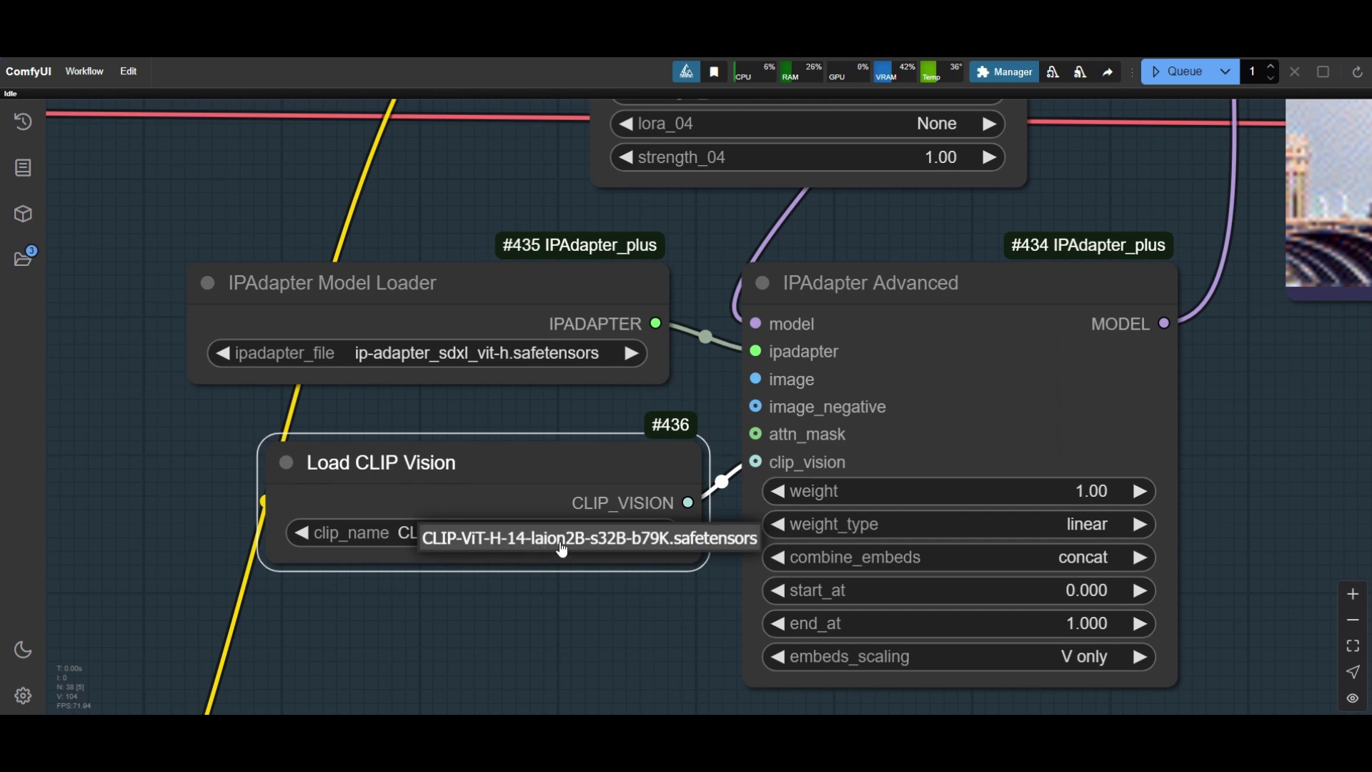
{"action": "scroll", "coordinate": [562, 549], "scroll_direction": "down", "scroll_amount": 3}
{"action": "left_click_drag", "start_coordinate": [580, 479], "coordinate": [520, 481]}
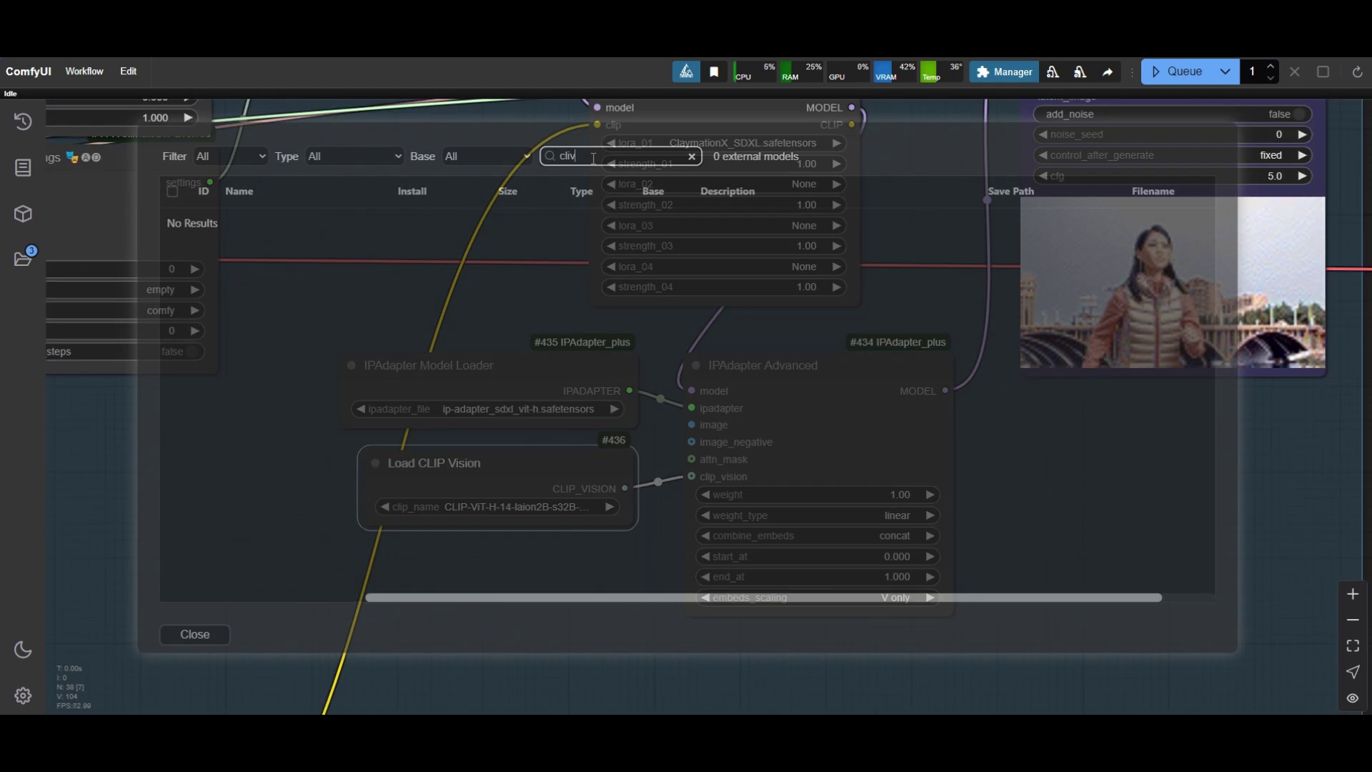
{"action": "key", "text": "BackSpace"}
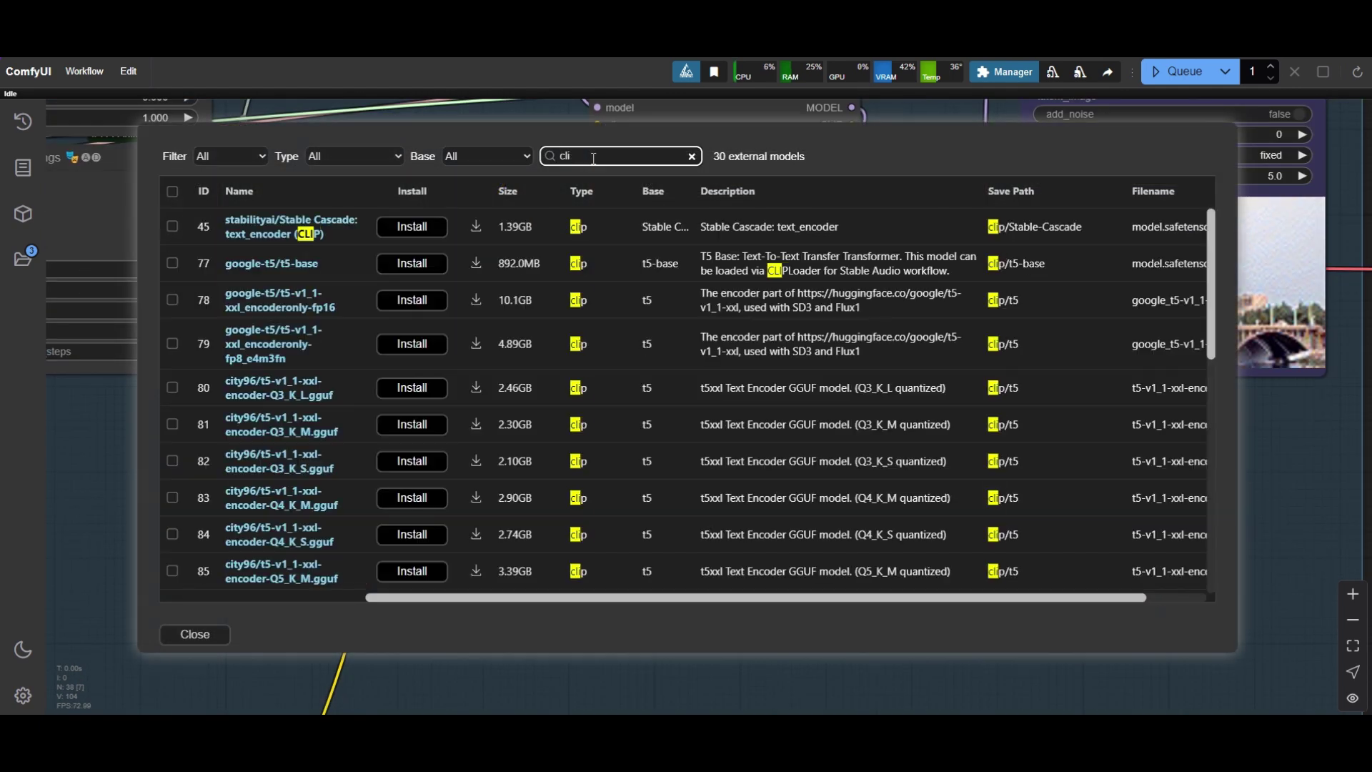
{"action": "type", "text": "pvi"}
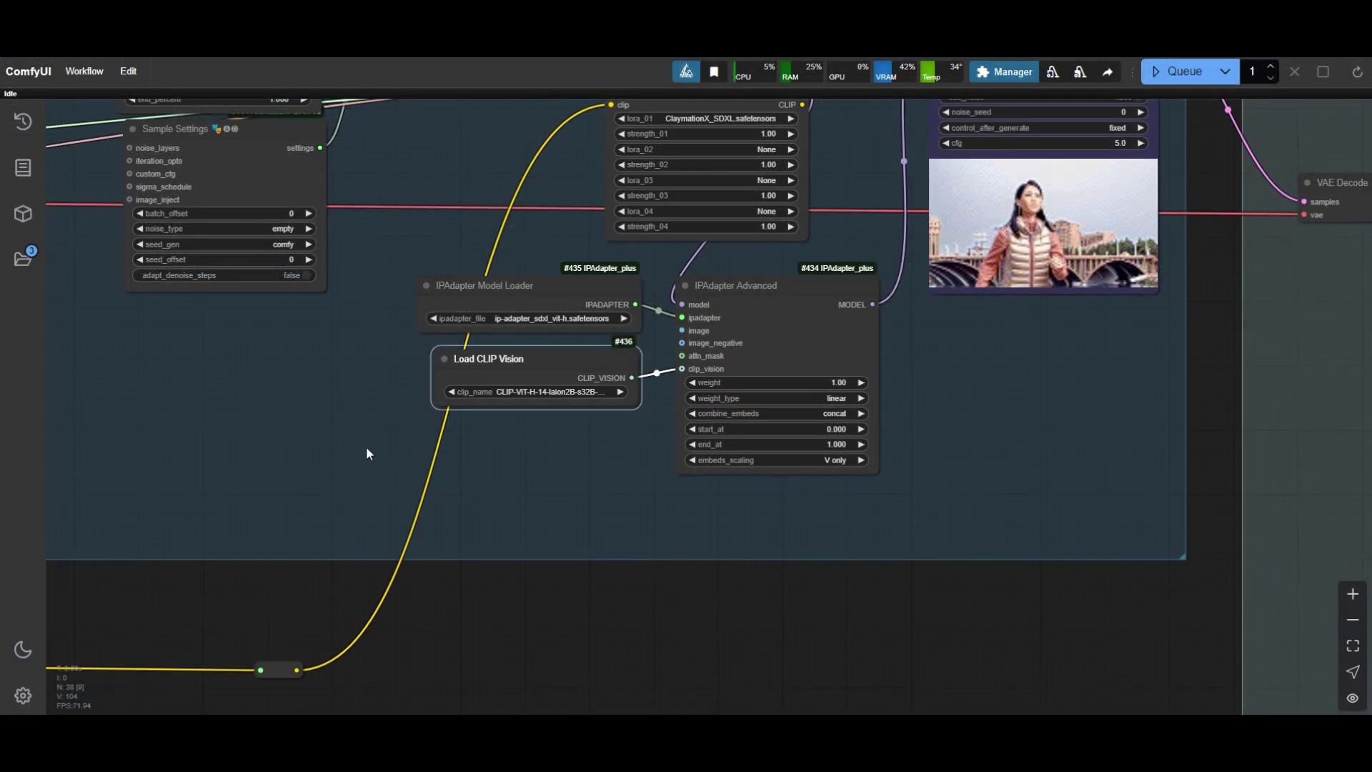
Step: Add a Load Image node and place it below the Resample group
{"action": "double_click", "coordinate": [471, 478]}
{"action": "type", "text": "Lo"}
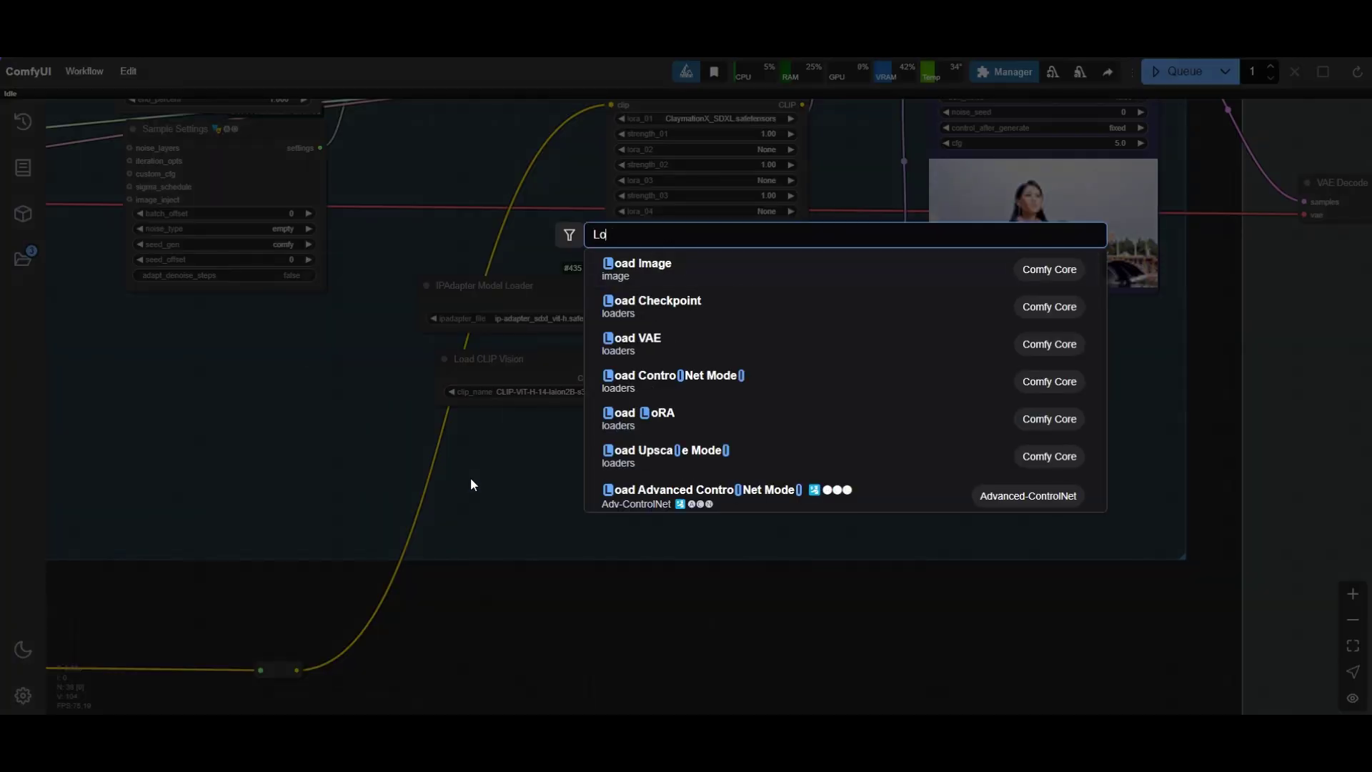
{"action": "type", "text": "ad image"}
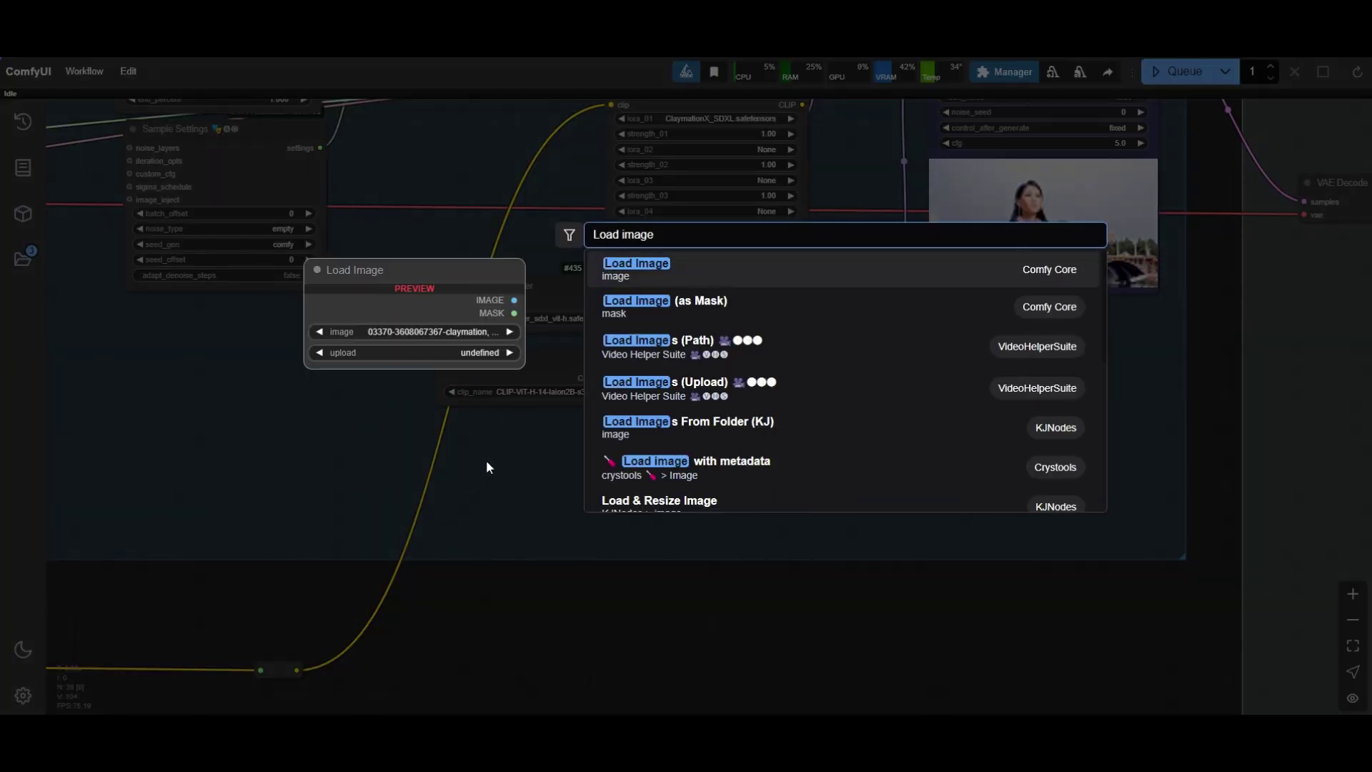
{"action": "left_click", "coordinate": [636, 269]}
{"action": "scroll", "coordinate": [643, 429], "scroll_direction": "down", "scroll_amount": 5}
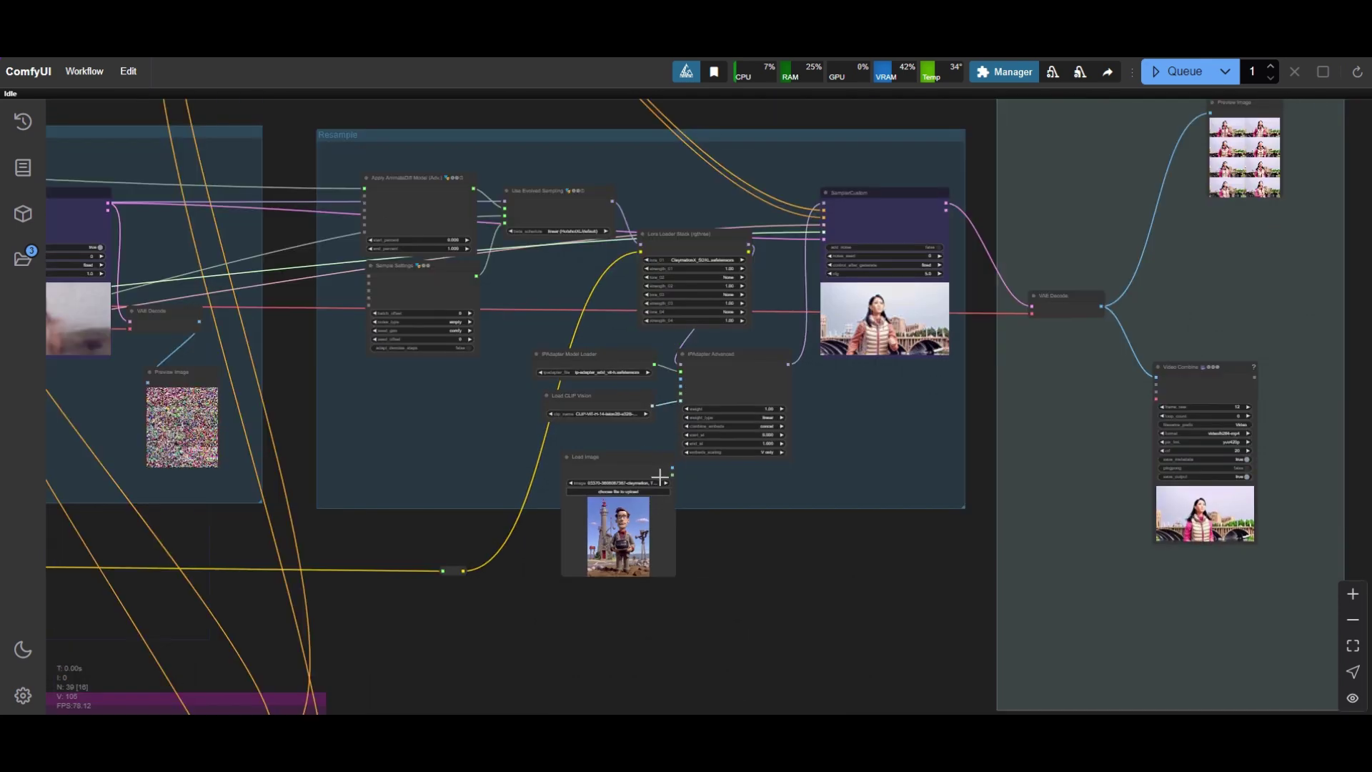
{"action": "left_click_drag", "start_coordinate": [608, 462], "coordinate": [582, 530]}
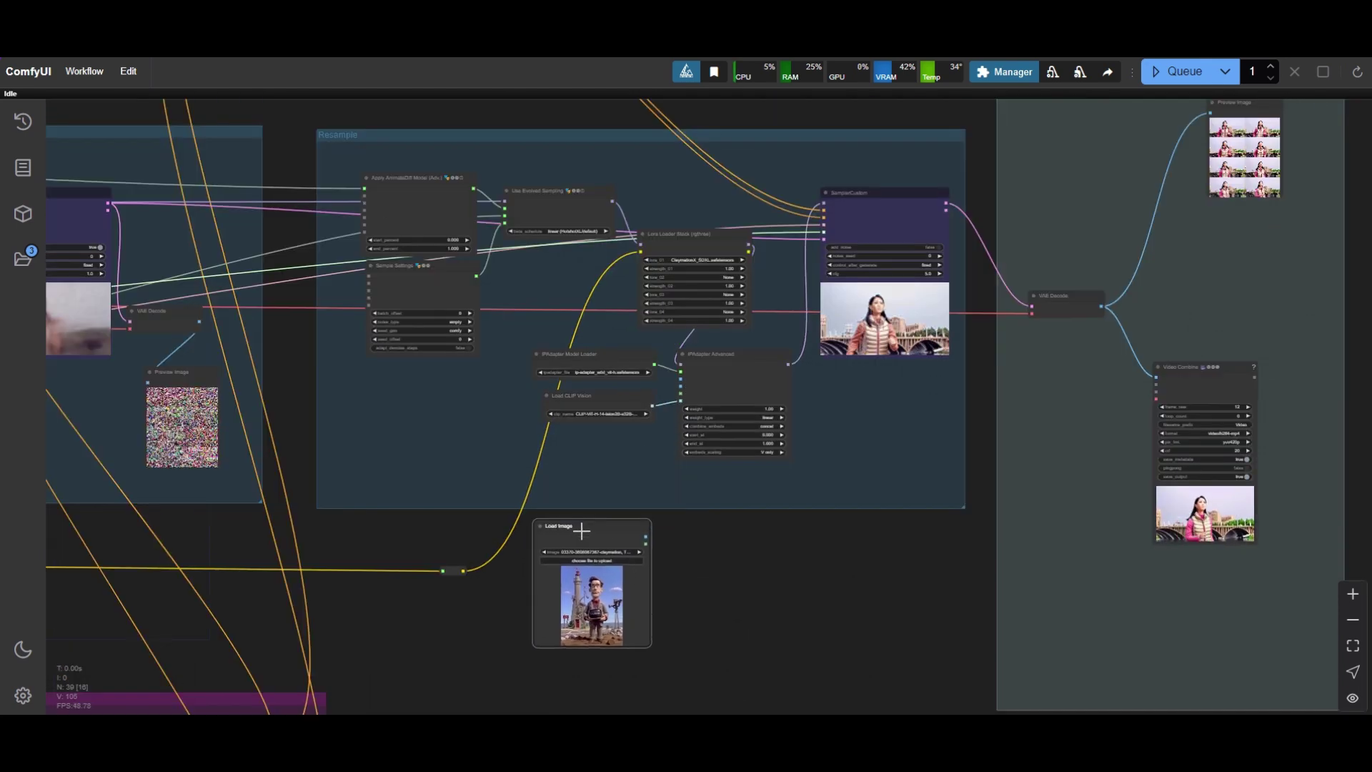
{"action": "scroll", "coordinate": [587, 534], "scroll_direction": "up", "scroll_amount": 8}
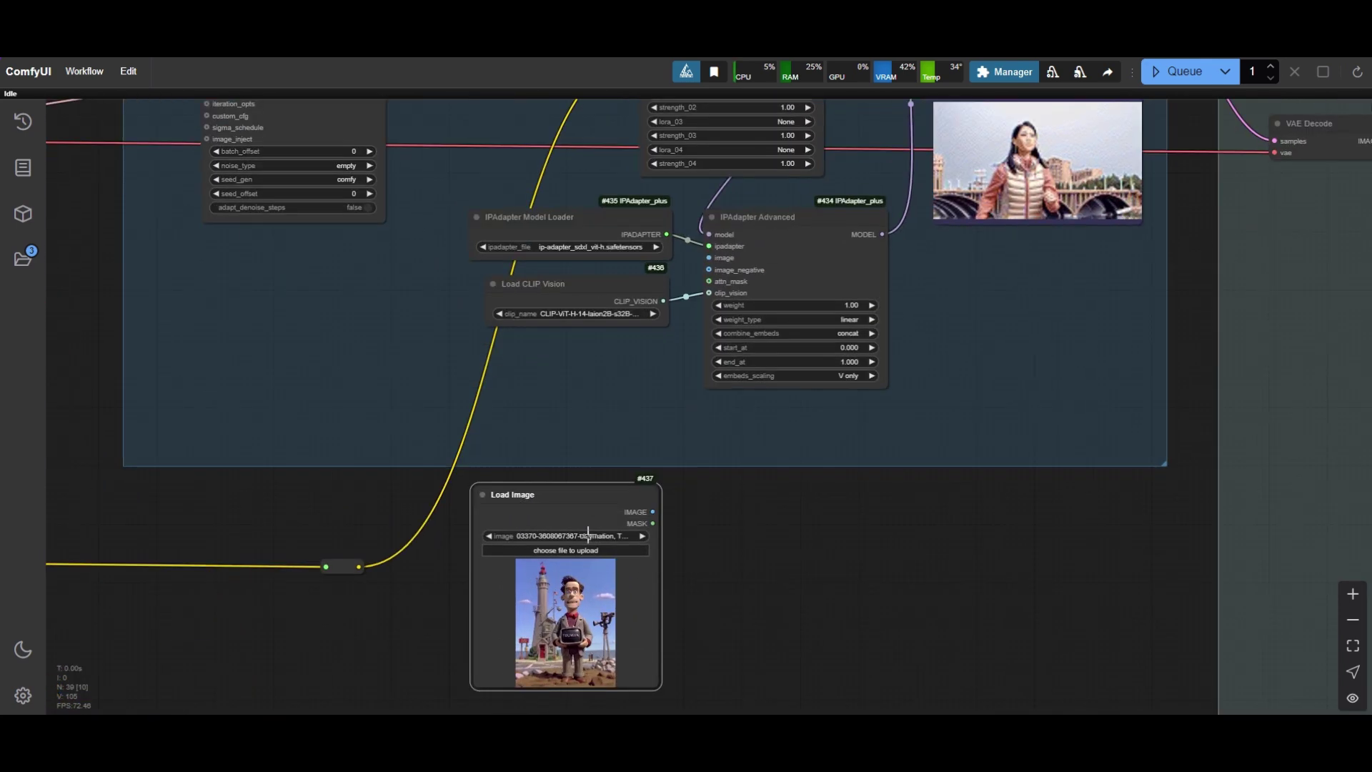
{"action": "scroll", "coordinate": [628, 586], "scroll_direction": "down", "scroll_amount": 4}
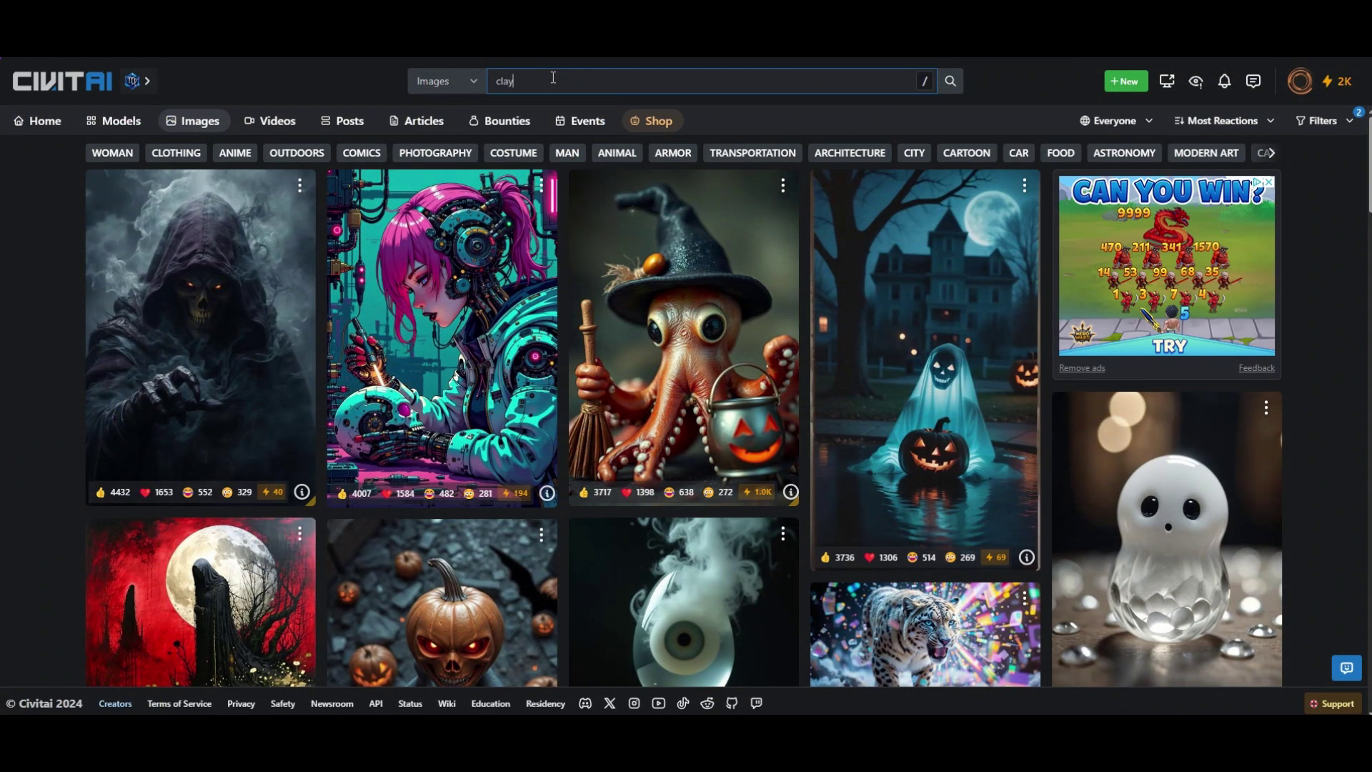
Step: Search Civitai images for 'claymate' and open the waving clay figure image's details
{"action": "type", "text": "mat"}
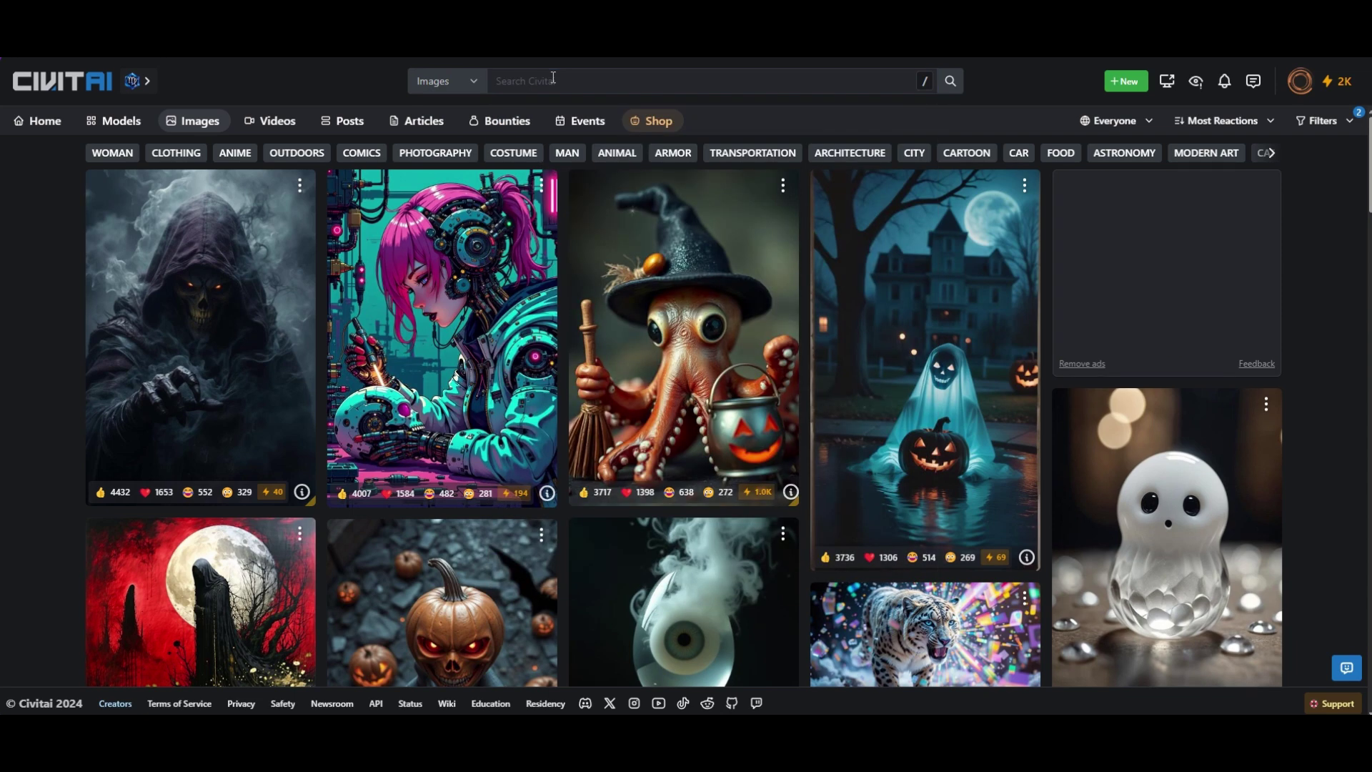
{"action": "key", "text": "Return"}
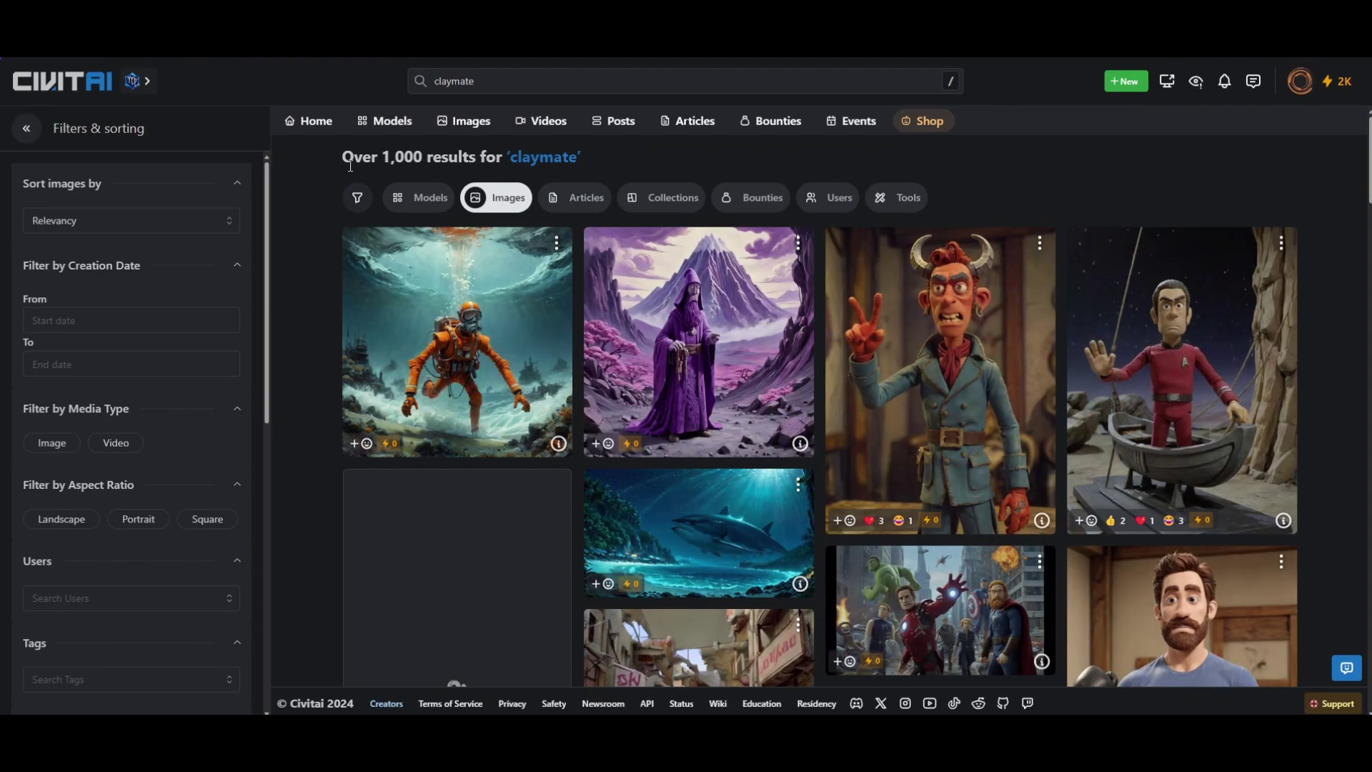
{"action": "scroll", "coordinate": [332, 302], "scroll_direction": "down", "scroll_amount": 2}
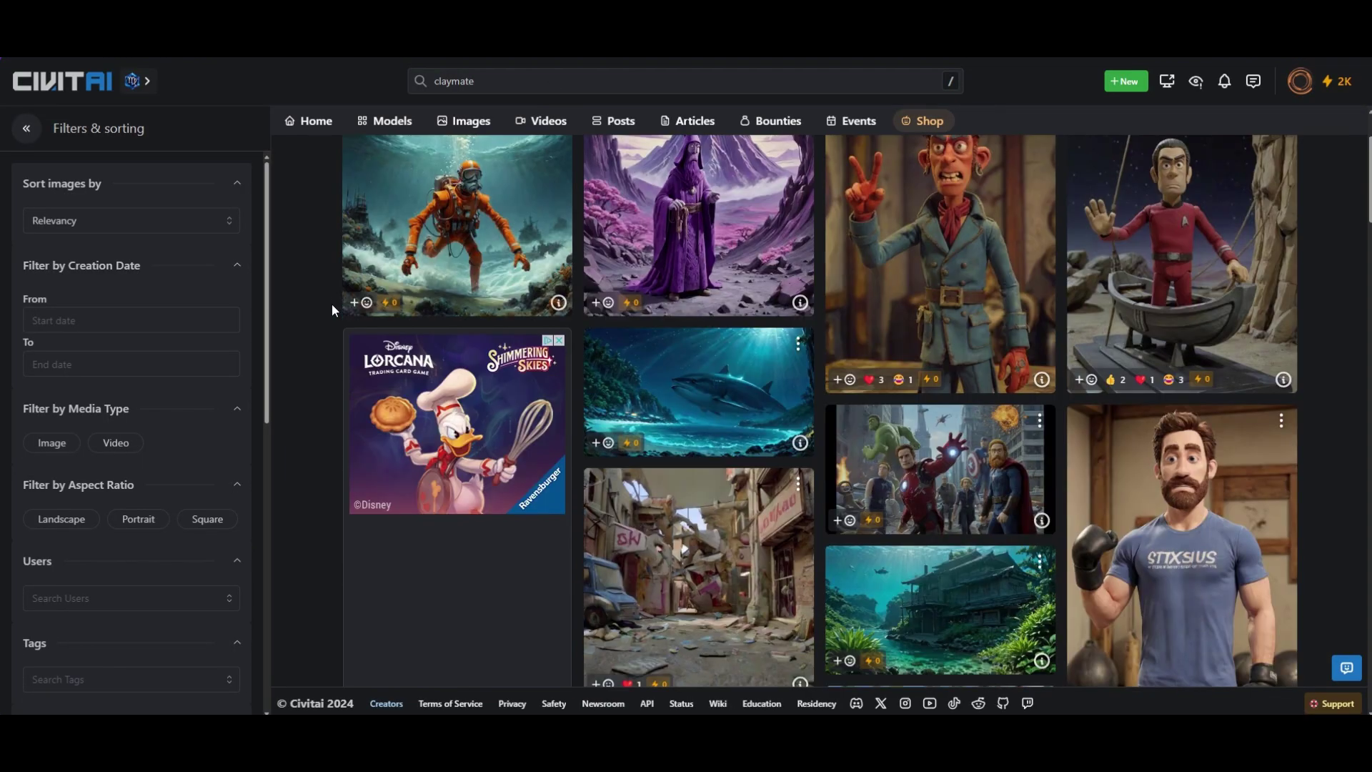
{"action": "scroll", "coordinate": [331, 303], "scroll_direction": "up", "scroll_amount": 2}
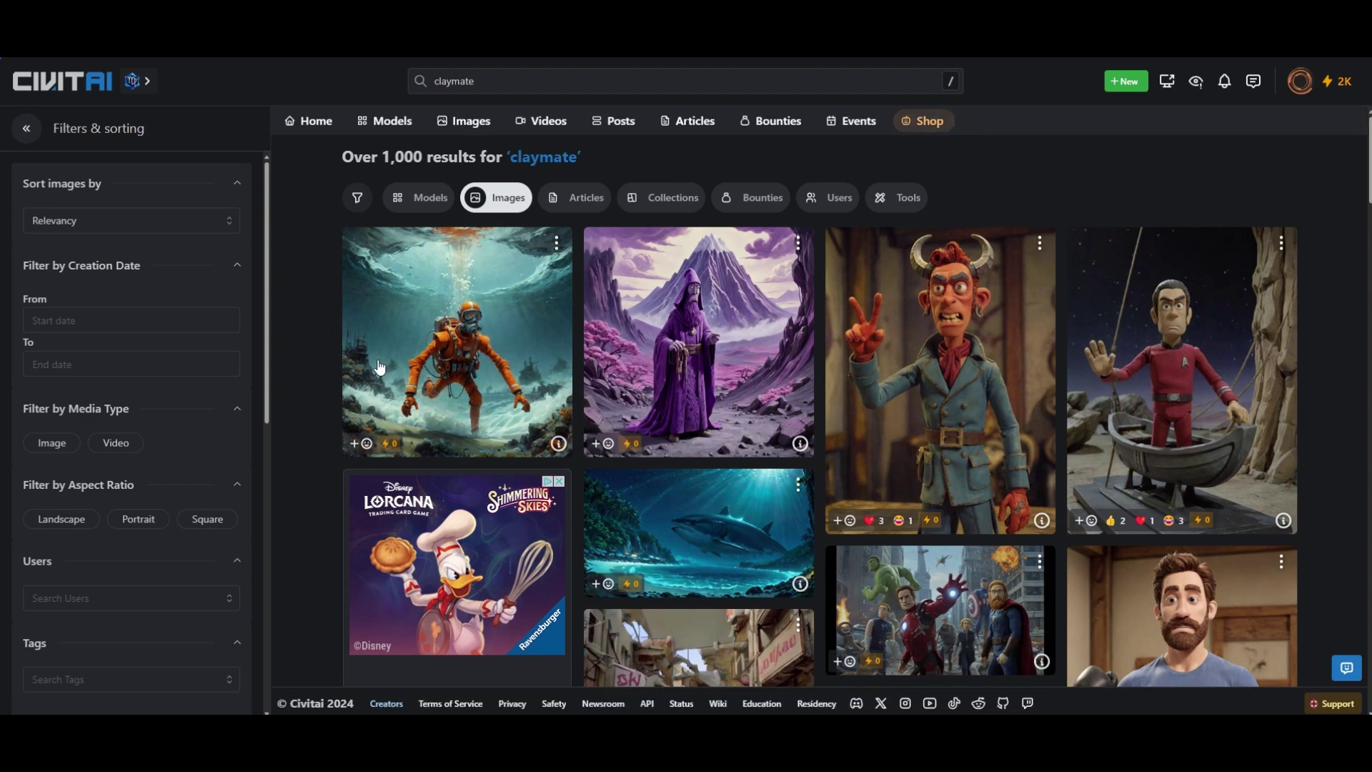
{"action": "scroll", "coordinate": [428, 350], "scroll_direction": "down", "scroll_amount": 4}
{"action": "scroll", "coordinate": [443, 349], "scroll_direction": "down", "scroll_amount": 3}
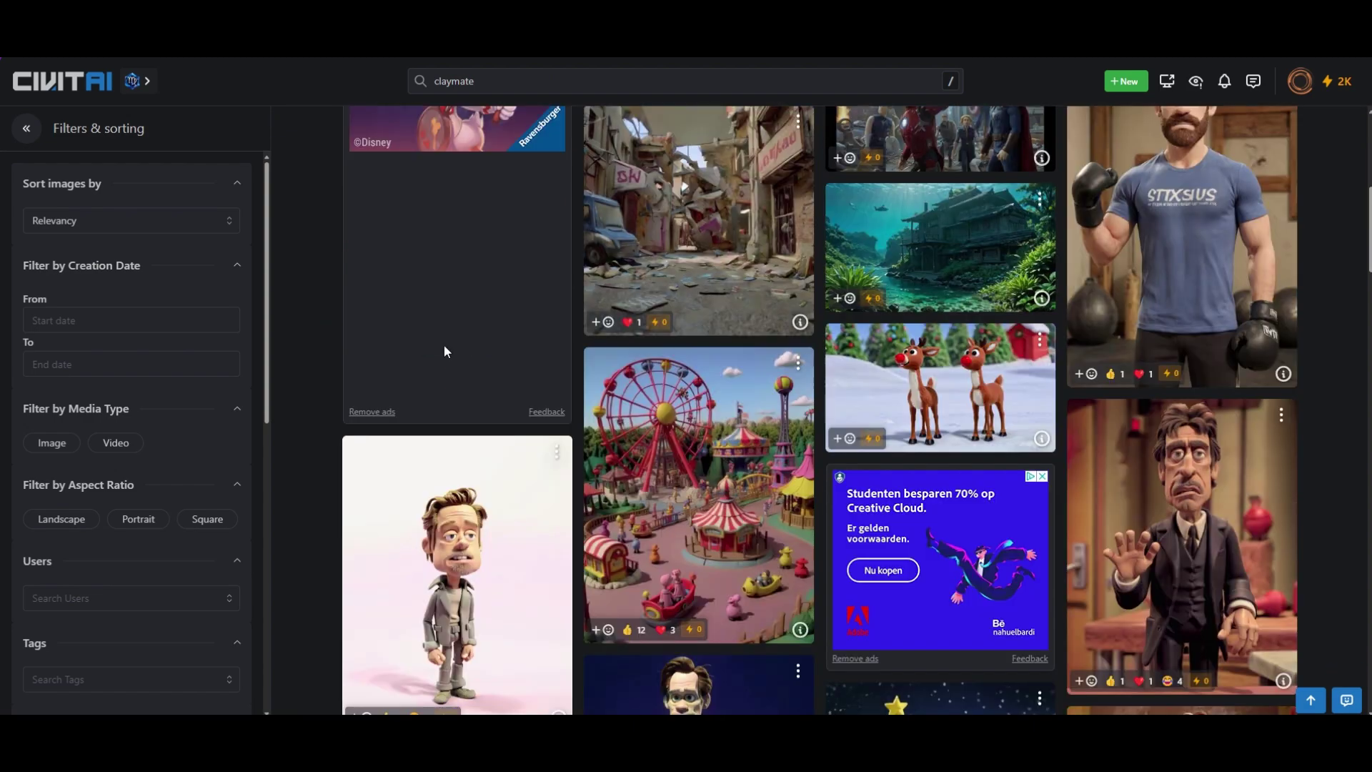
{"action": "scroll", "coordinate": [443, 344], "scroll_direction": "down", "scroll_amount": 5}
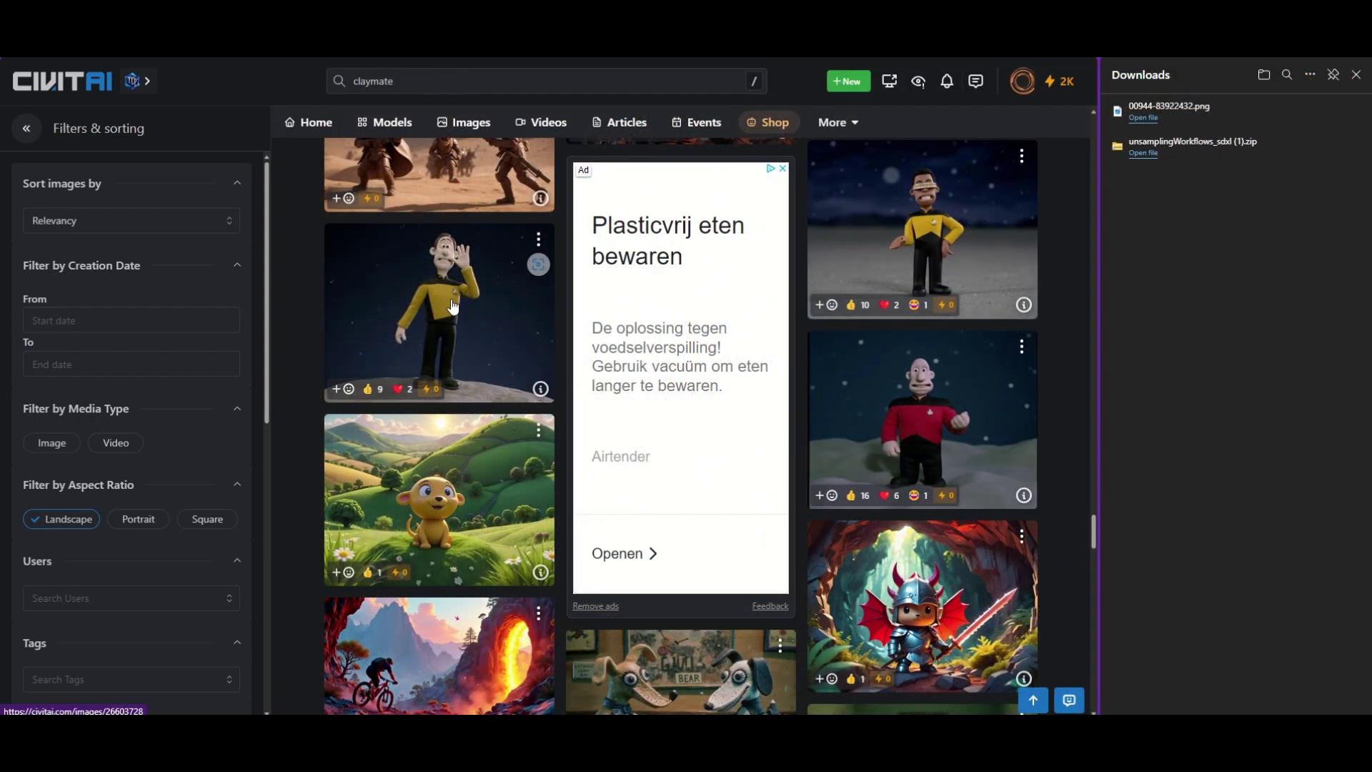
{"action": "left_click", "coordinate": [452, 305]}
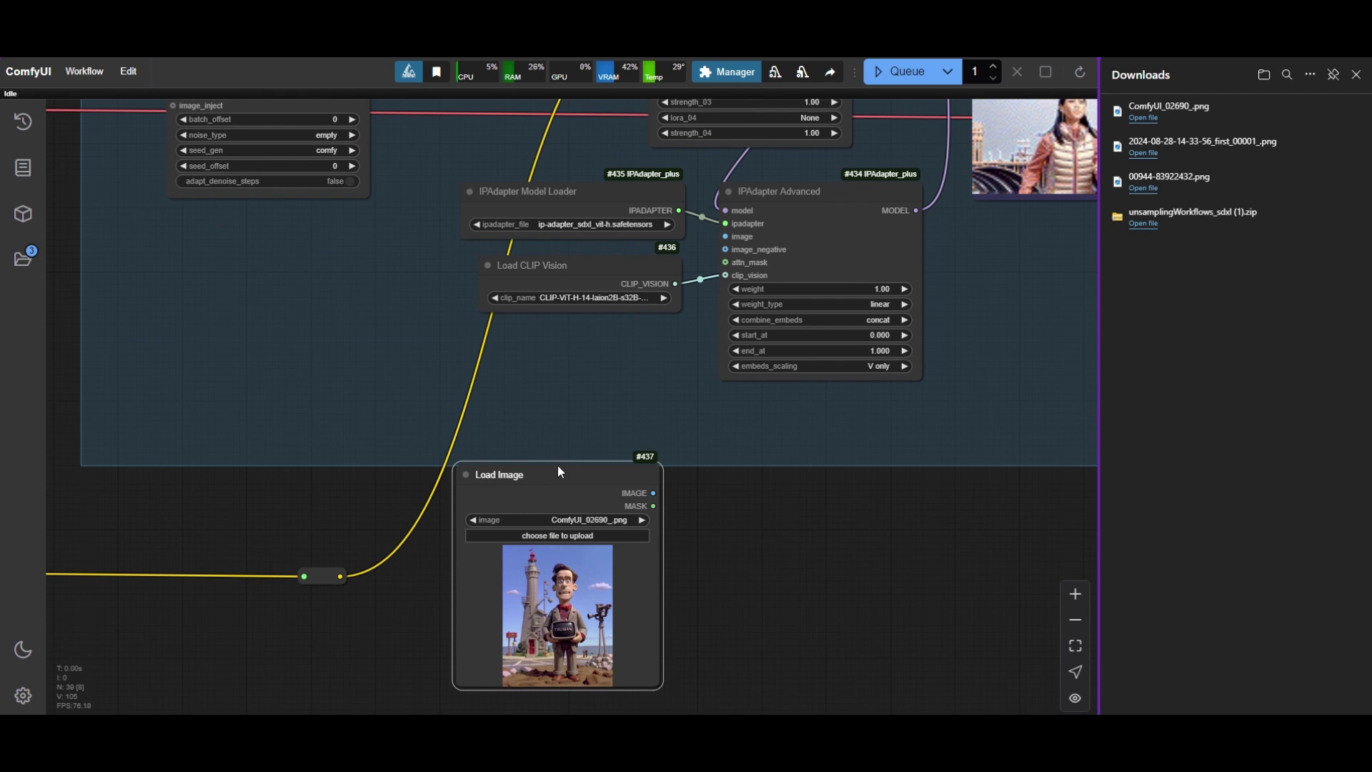
Step: Duplicate the Load Image node and line the copy up beside the original
{"action": "left_click_drag", "start_coordinate": [560, 472], "coordinate": [491, 568]}
{"action": "key", "text": "ctrl+c"}
{"action": "key", "text": "ctrl+v"}
{"action": "scroll", "coordinate": [511, 461], "scroll_direction": "down", "scroll_amount": 5}
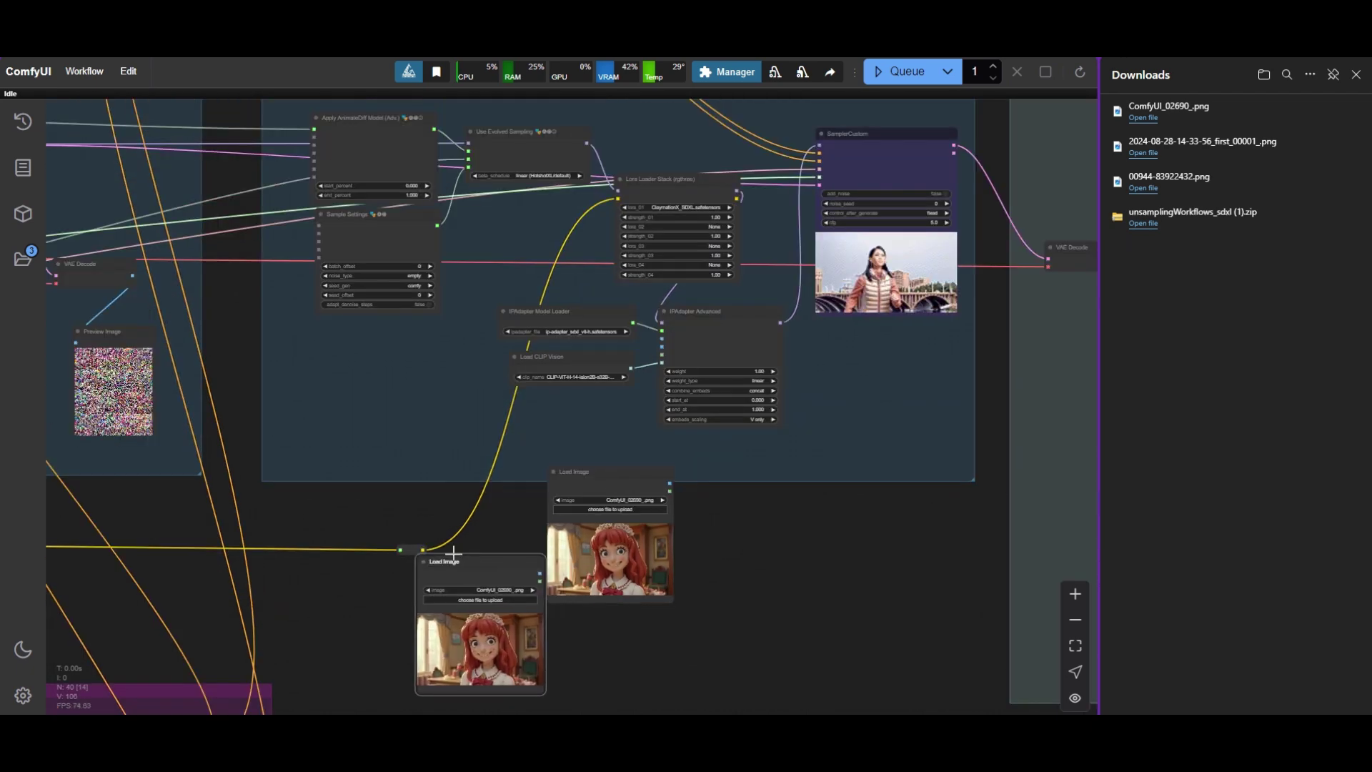
{"action": "left_click_drag", "start_coordinate": [574, 484], "coordinate": [581, 567]}
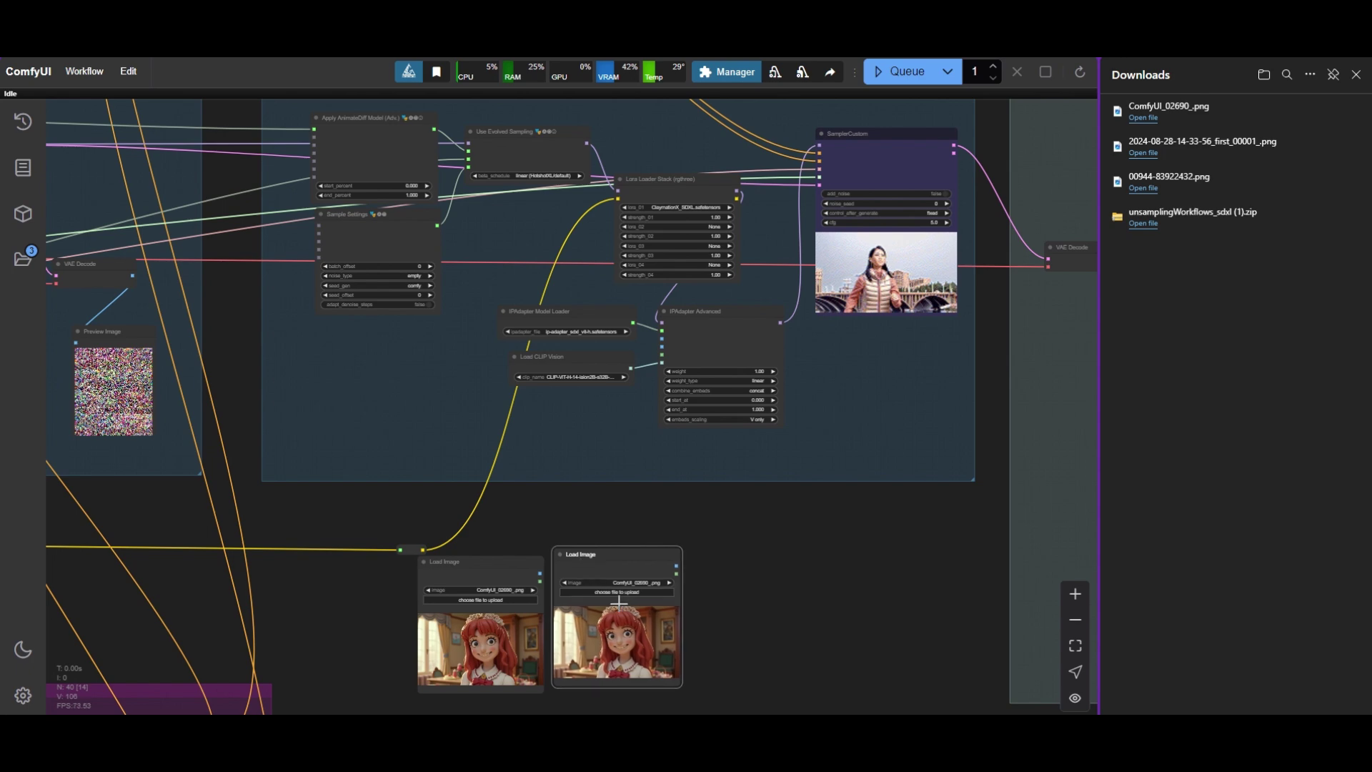
{"action": "scroll", "coordinate": [619, 602], "scroll_direction": "up", "scroll_amount": 4}
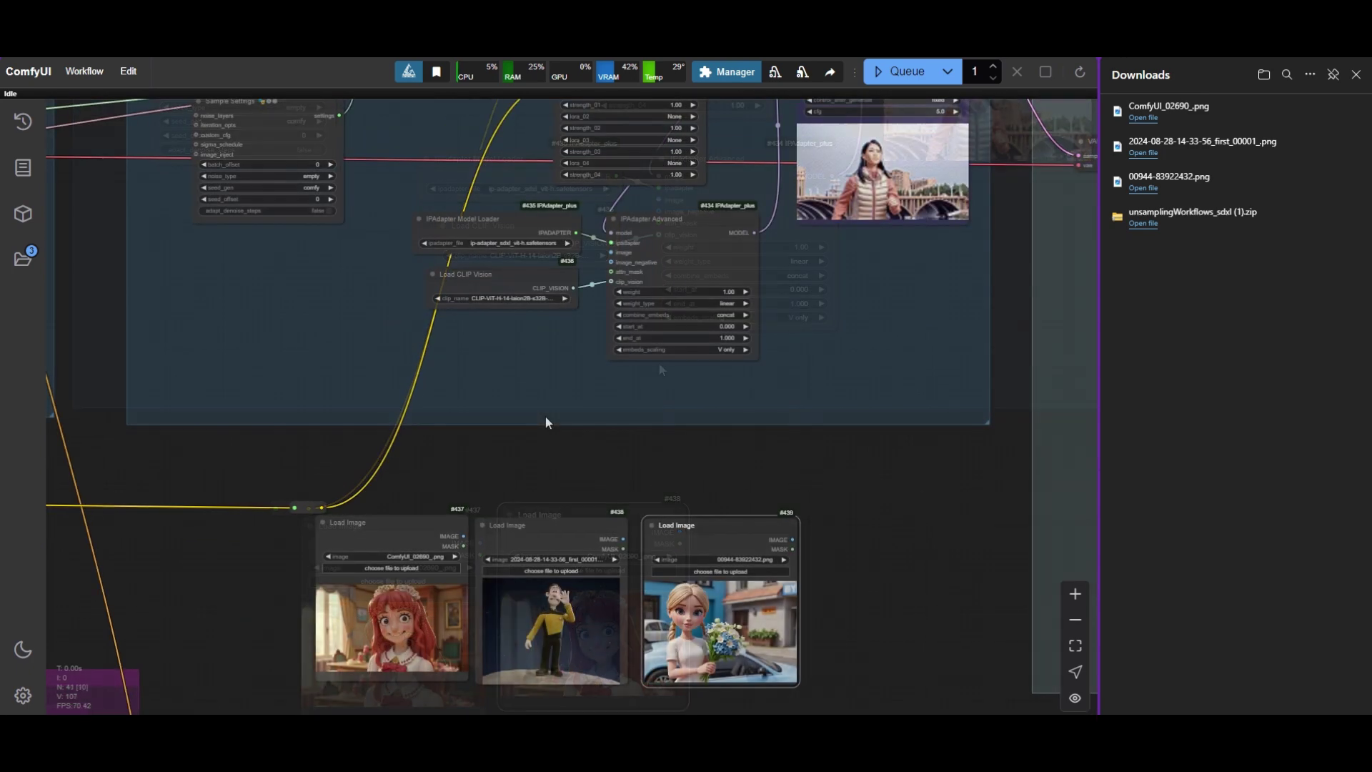
Step: Add an Image Batch Multi node with 3 inputs and connect the clay images to it
{"action": "double_click", "coordinate": [572, 463]}
{"action": "type", "text": "Batcg"}
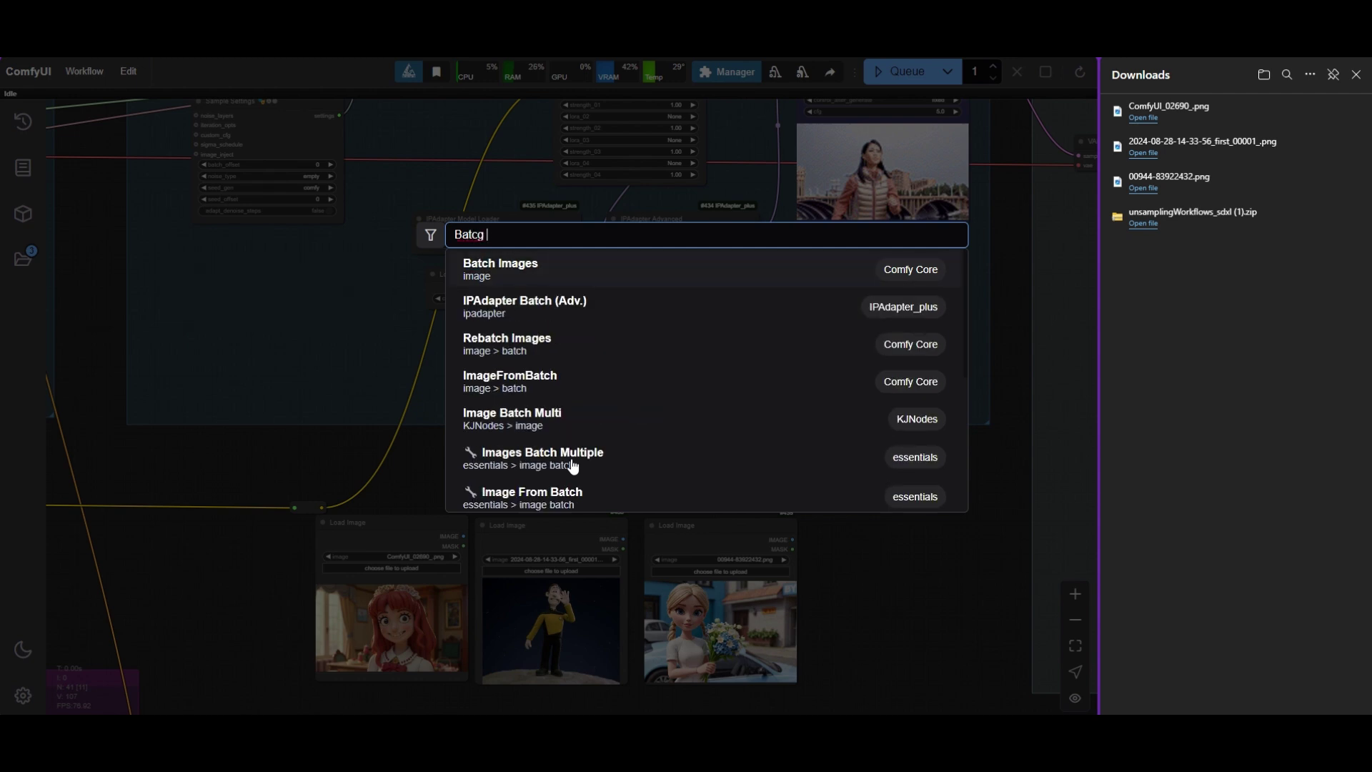
{"action": "key", "text": "BackSpace"}
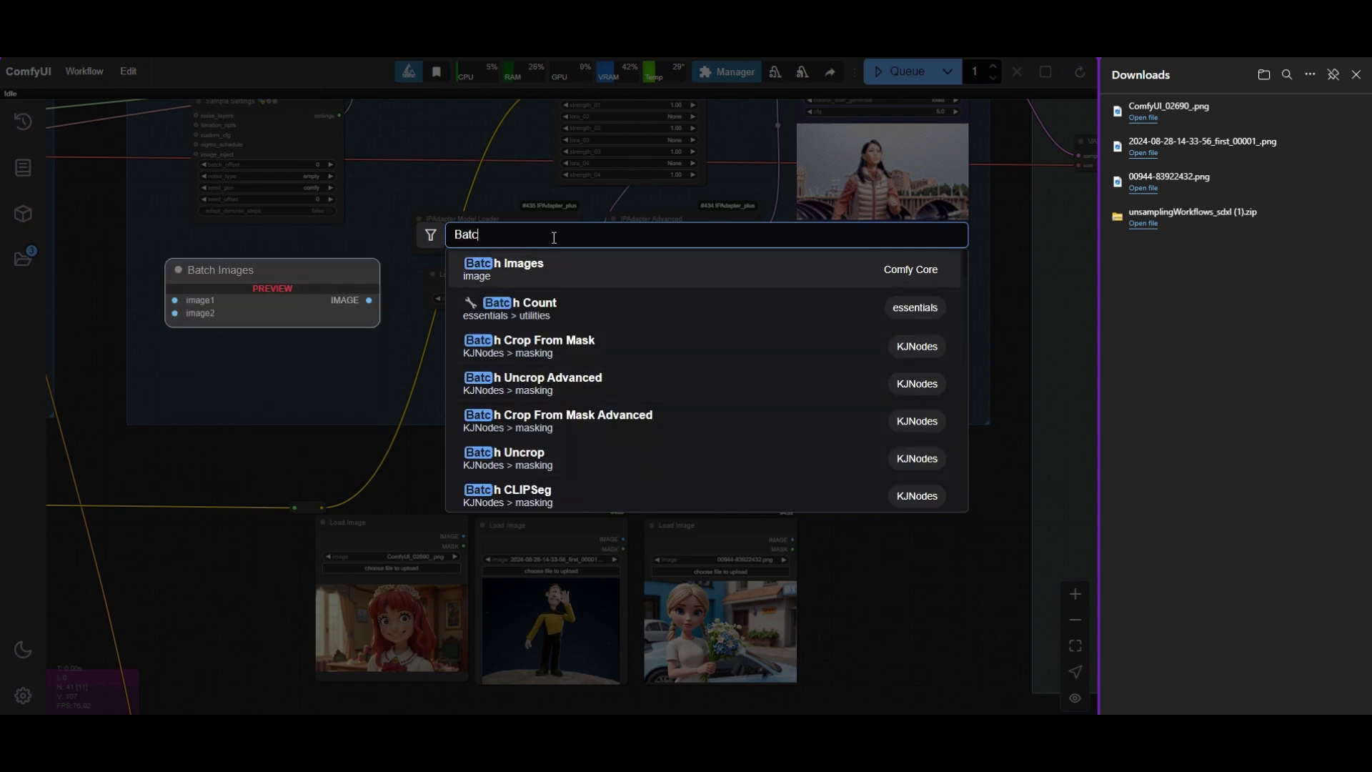
{"action": "type", "text": "h image"}
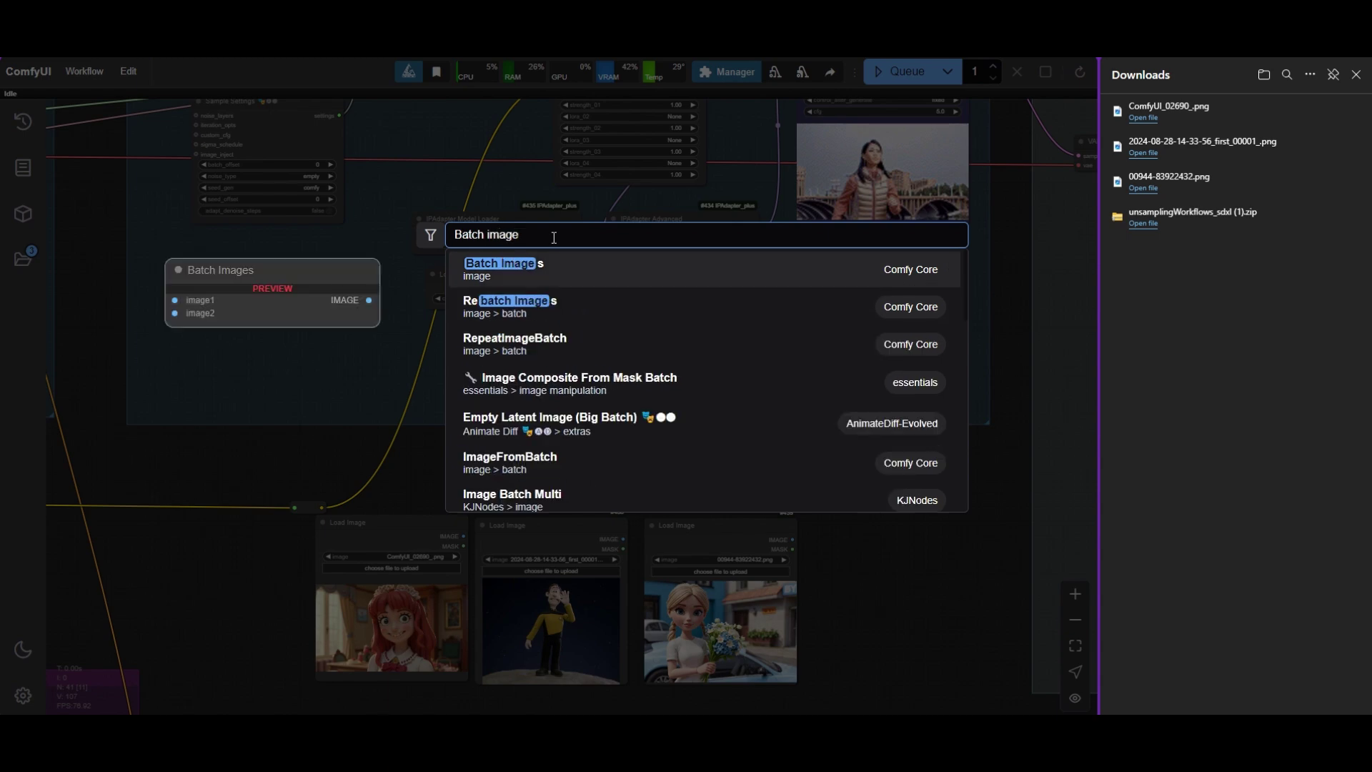
{"action": "left_click", "coordinate": [545, 497]}
{"action": "scroll", "coordinate": [636, 507], "scroll_direction": "up", "scroll_amount": 5}
{"action": "left_click", "coordinate": [641, 463]}
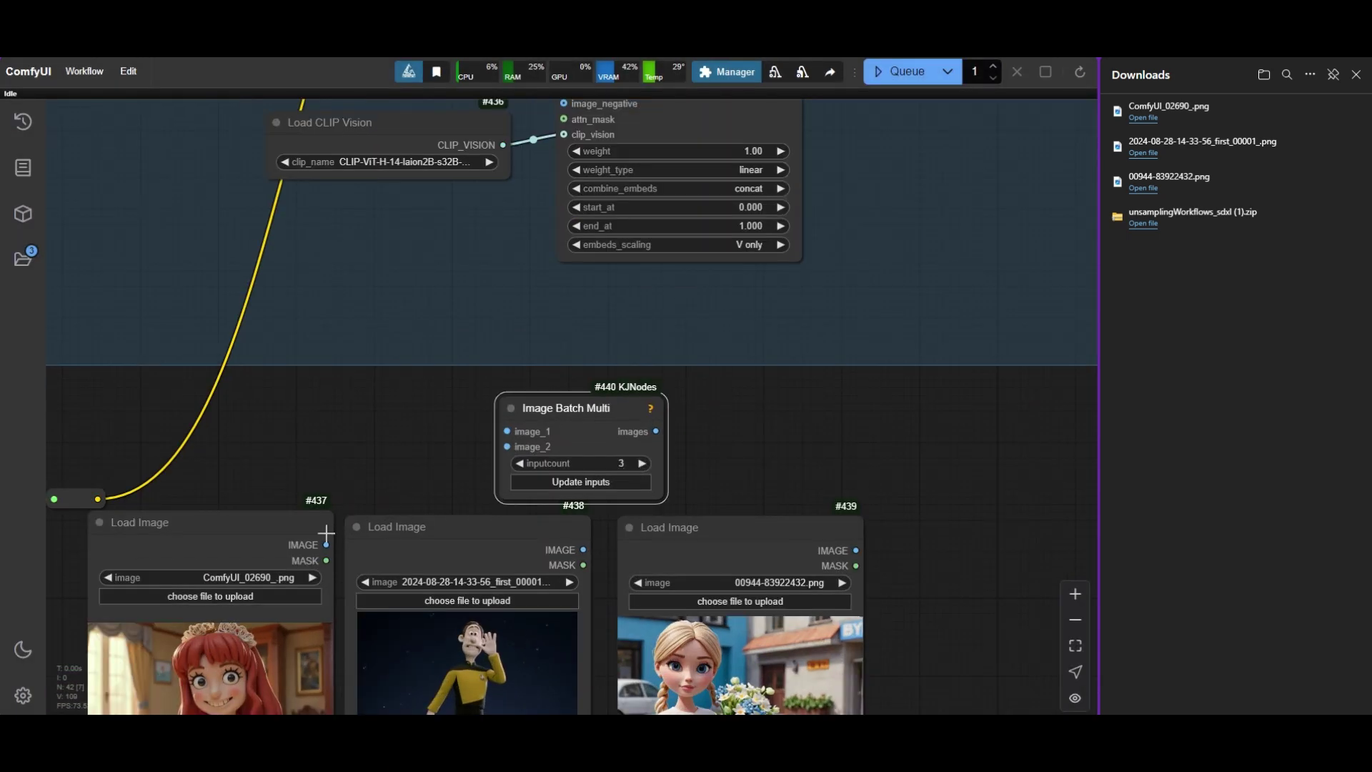
{"action": "left_click_drag", "start_coordinate": [325, 545], "coordinate": [508, 448]}
{"action": "left_click_drag", "start_coordinate": [851, 548], "coordinate": [780, 477]}
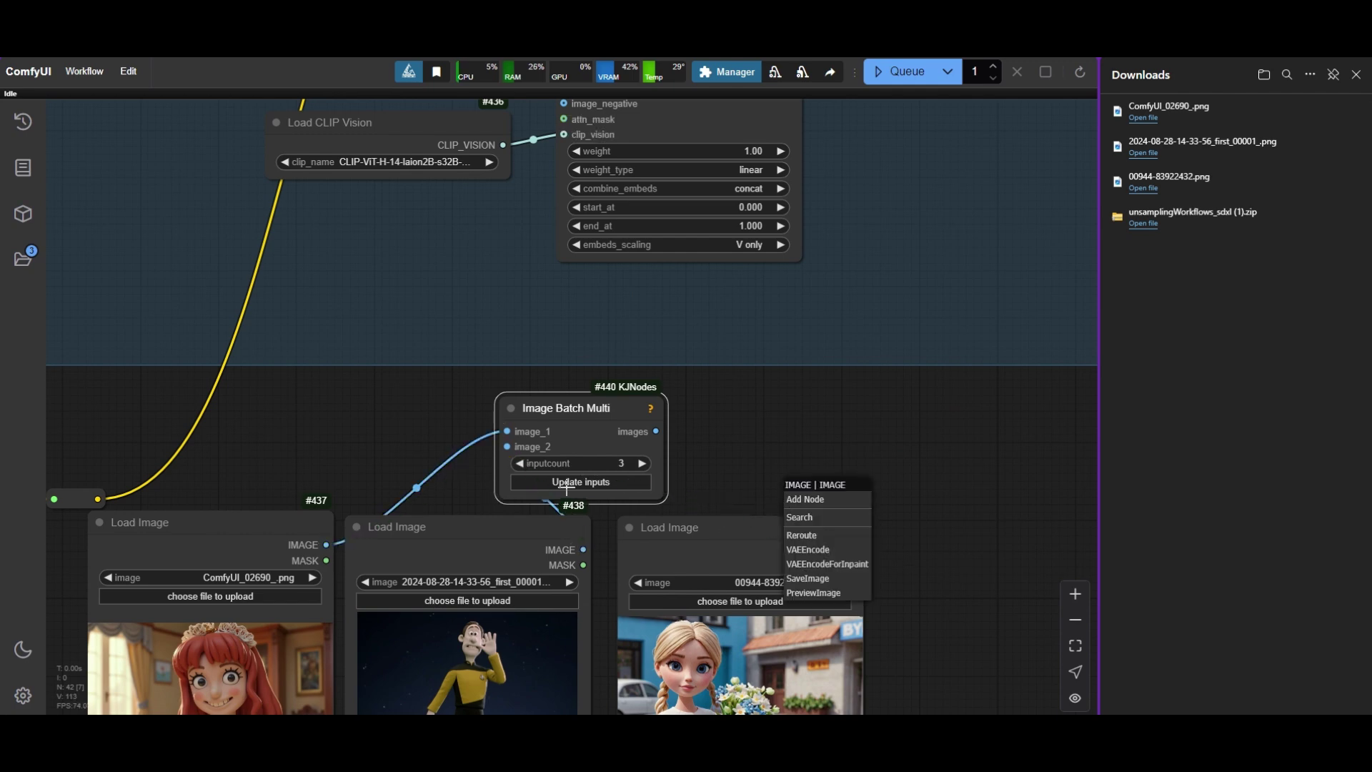
{"action": "left_click", "coordinate": [568, 482]}
{"action": "left_click_drag", "start_coordinate": [855, 549], "coordinate": [507, 462]}
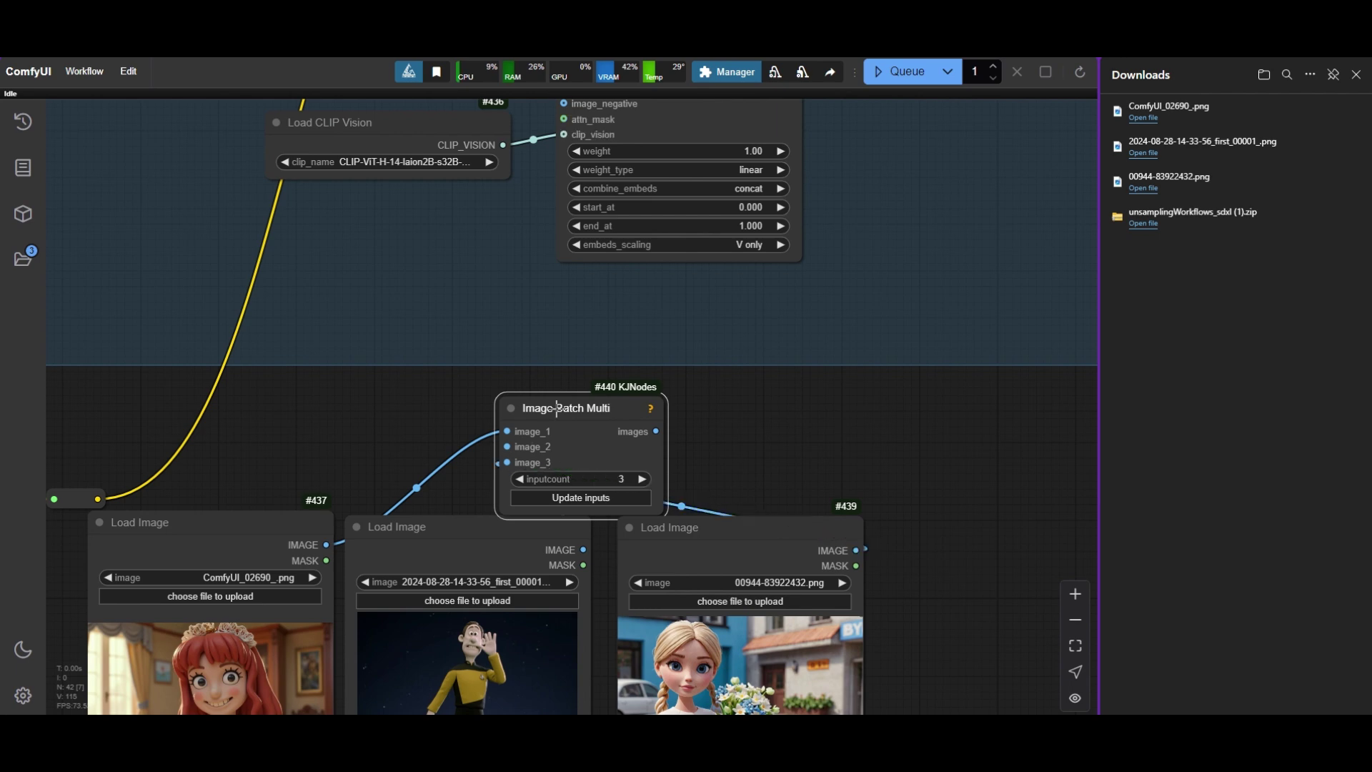
{"action": "left_click_drag", "start_coordinate": [571, 408], "coordinate": [399, 373]}
Step: Add a Prep Image For ClipVision node with crop_position pad, feeding IPAdapter Advanced's image input
{"action": "double_click", "coordinate": [554, 400]}
{"action": "type", "text": "pre im"}
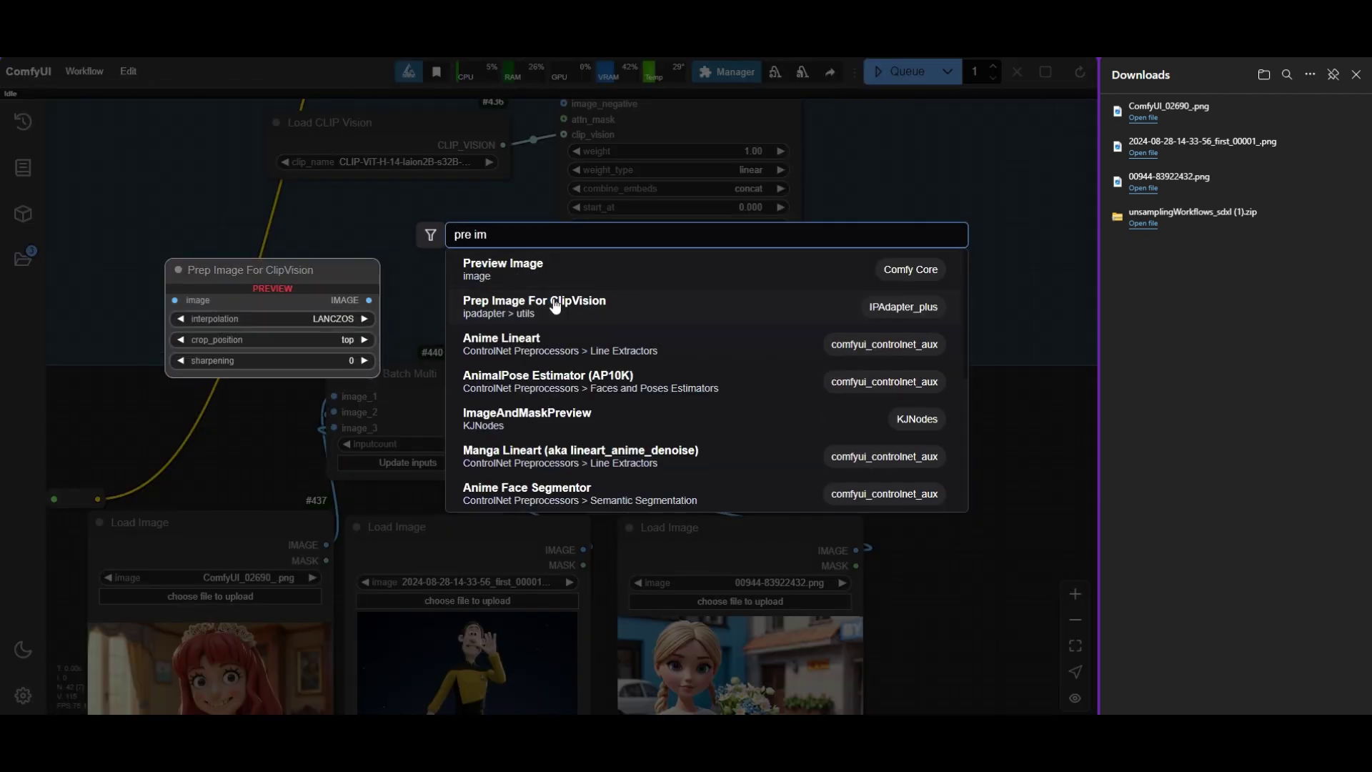
{"action": "left_click", "coordinate": [554, 300]}
{"action": "scroll", "coordinate": [682, 406], "scroll_direction": "up", "scroll_amount": 3}
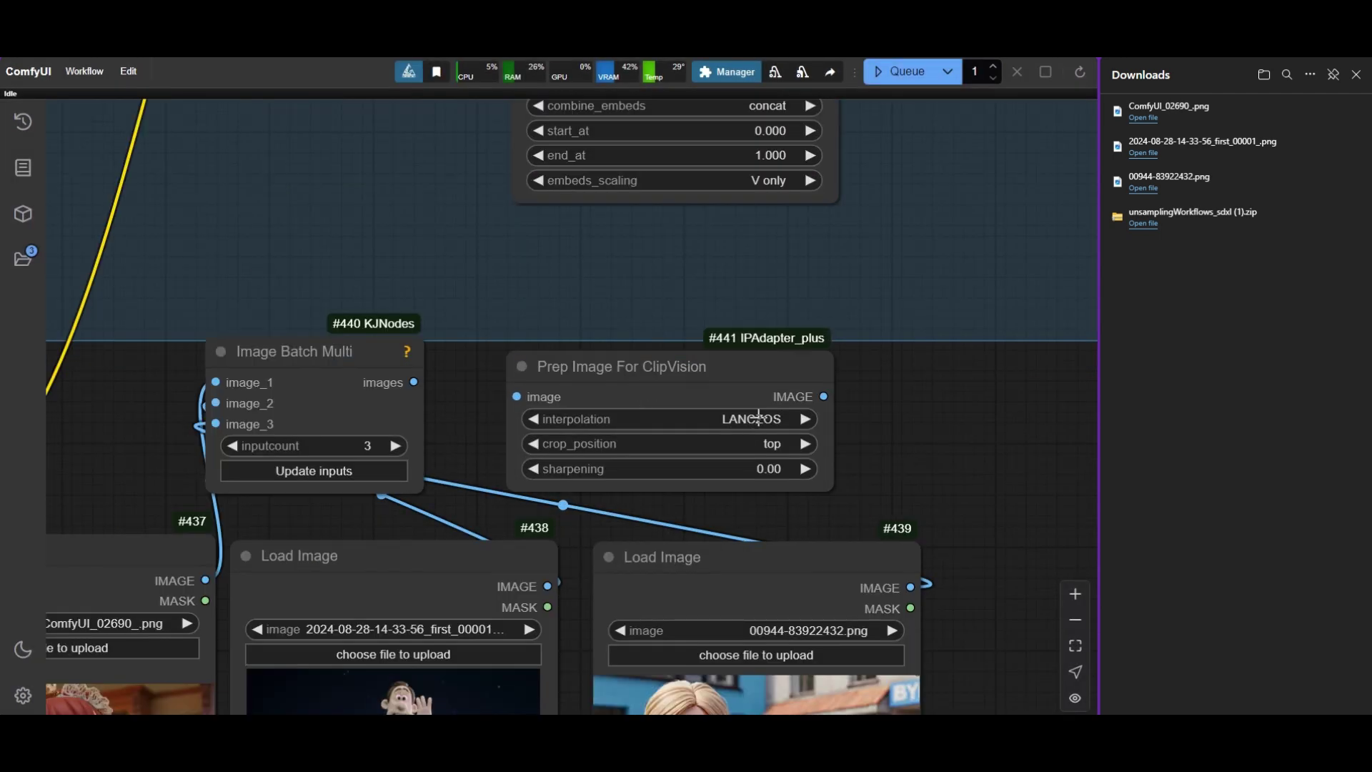
{"action": "left_click", "coordinate": [775, 444]}
{"action": "left_click", "coordinate": [762, 554]}
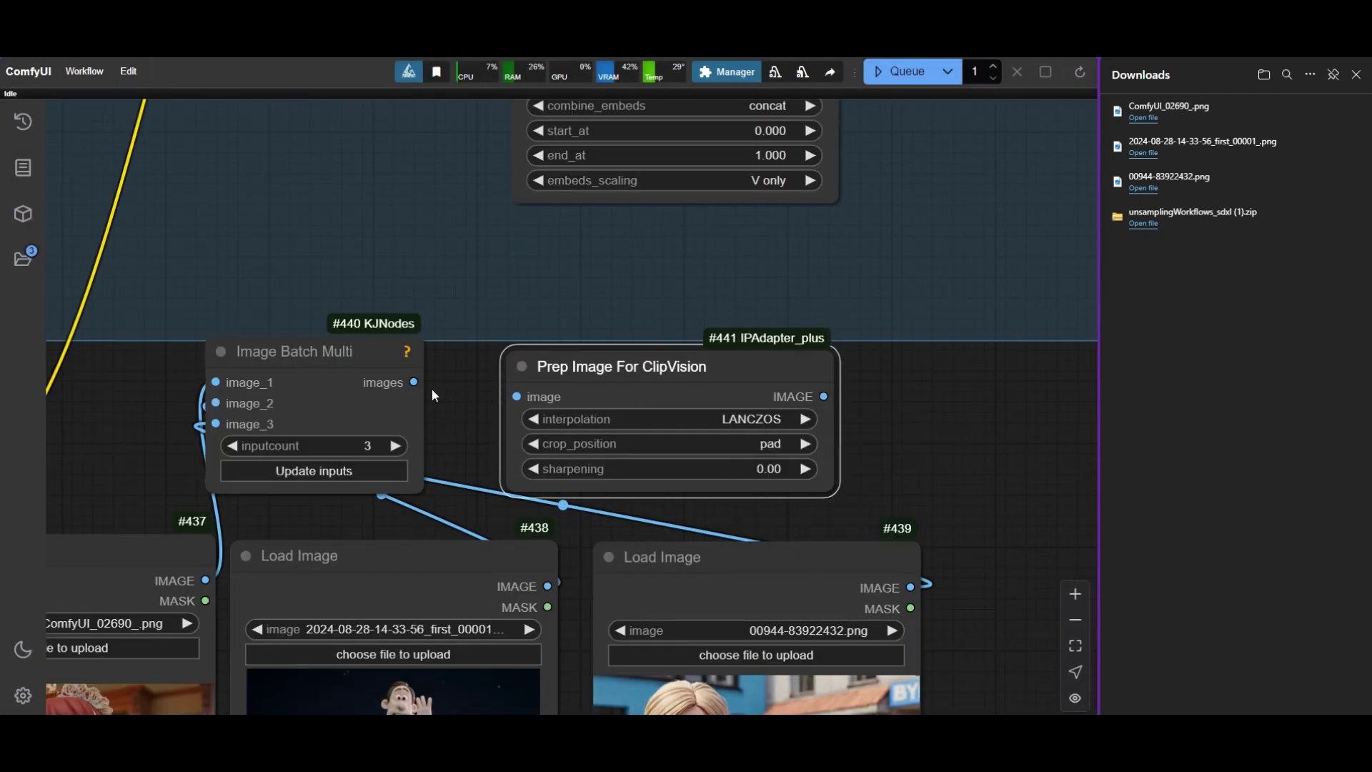
{"action": "scroll", "coordinate": [601, 417], "scroll_direction": "down", "scroll_amount": 3}
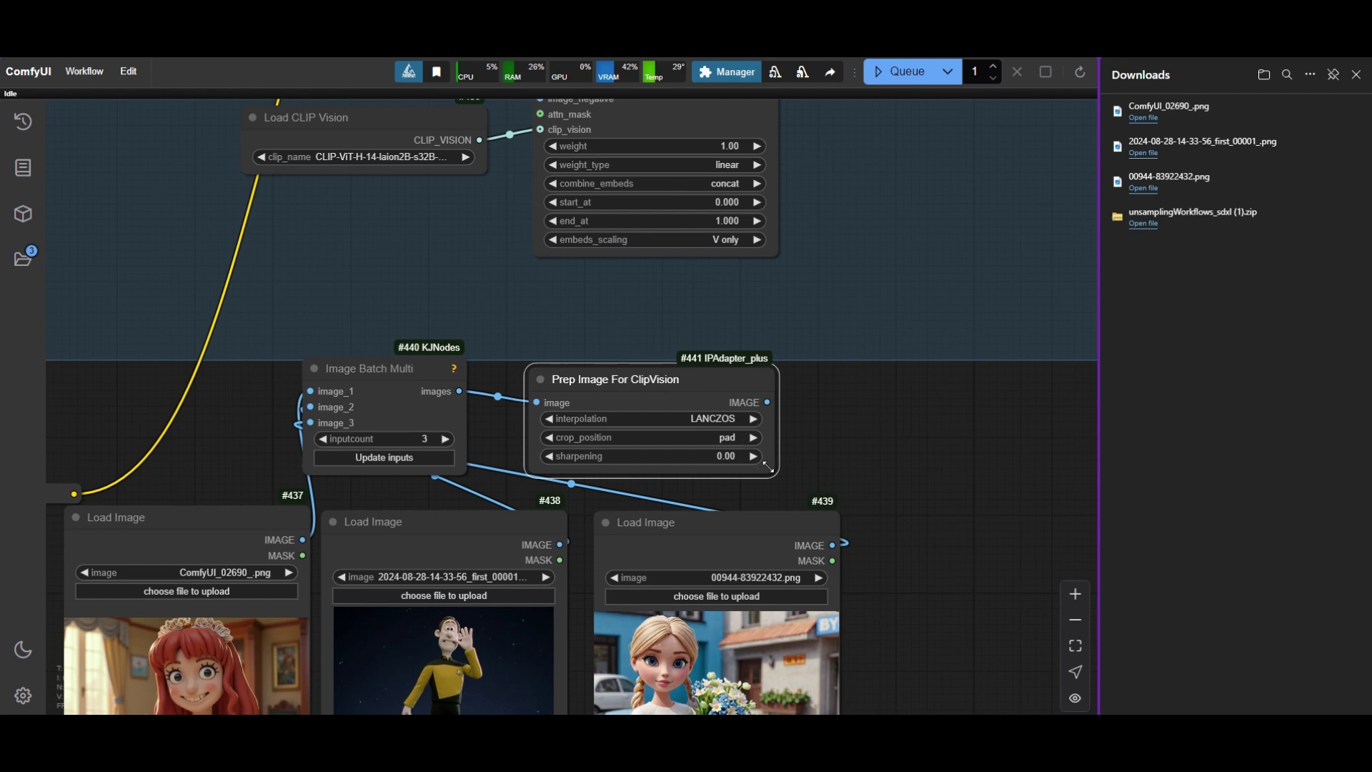
{"action": "left_click_drag", "start_coordinate": [768, 466], "coordinate": [674, 466]}
{"action": "scroll", "coordinate": [729, 407], "scroll_direction": "down", "scroll_amount": 3}
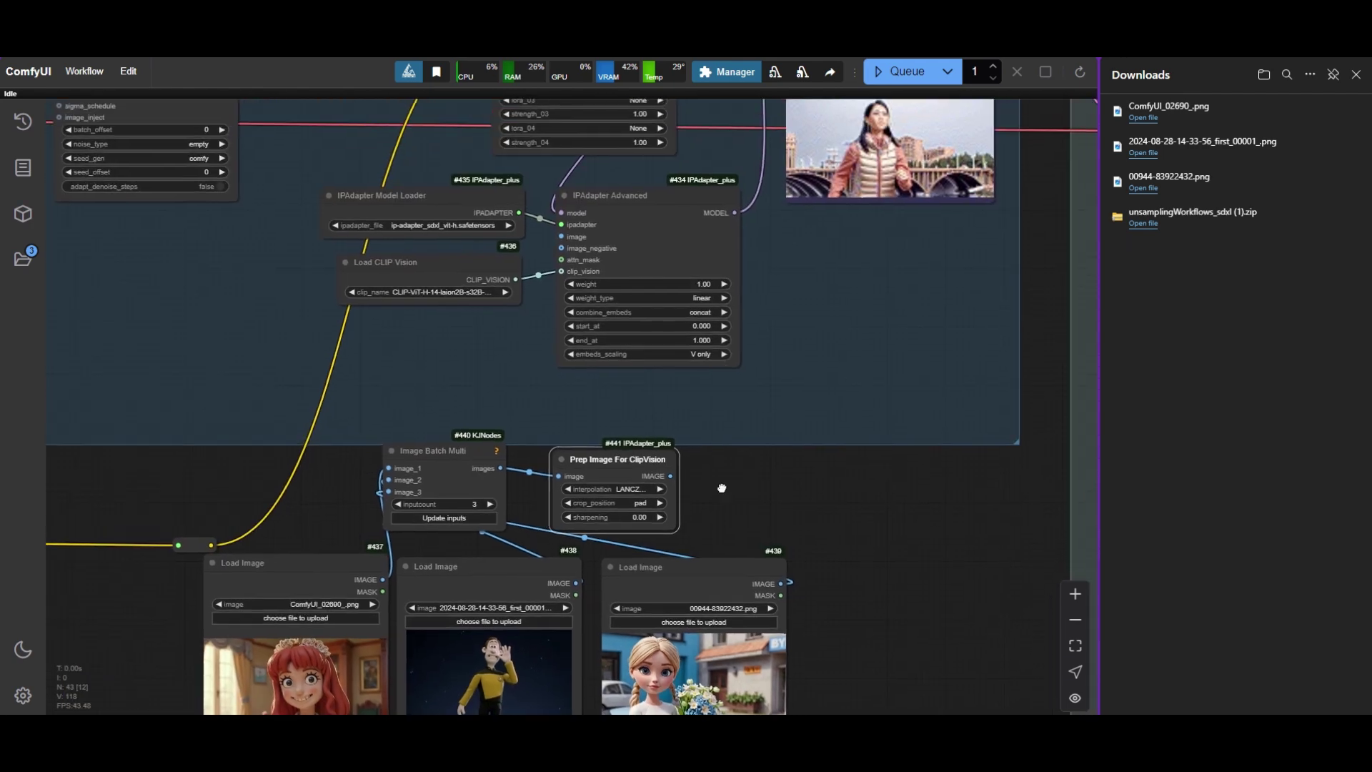
{"action": "left_click_drag", "start_coordinate": [656, 487], "coordinate": [550, 248]}
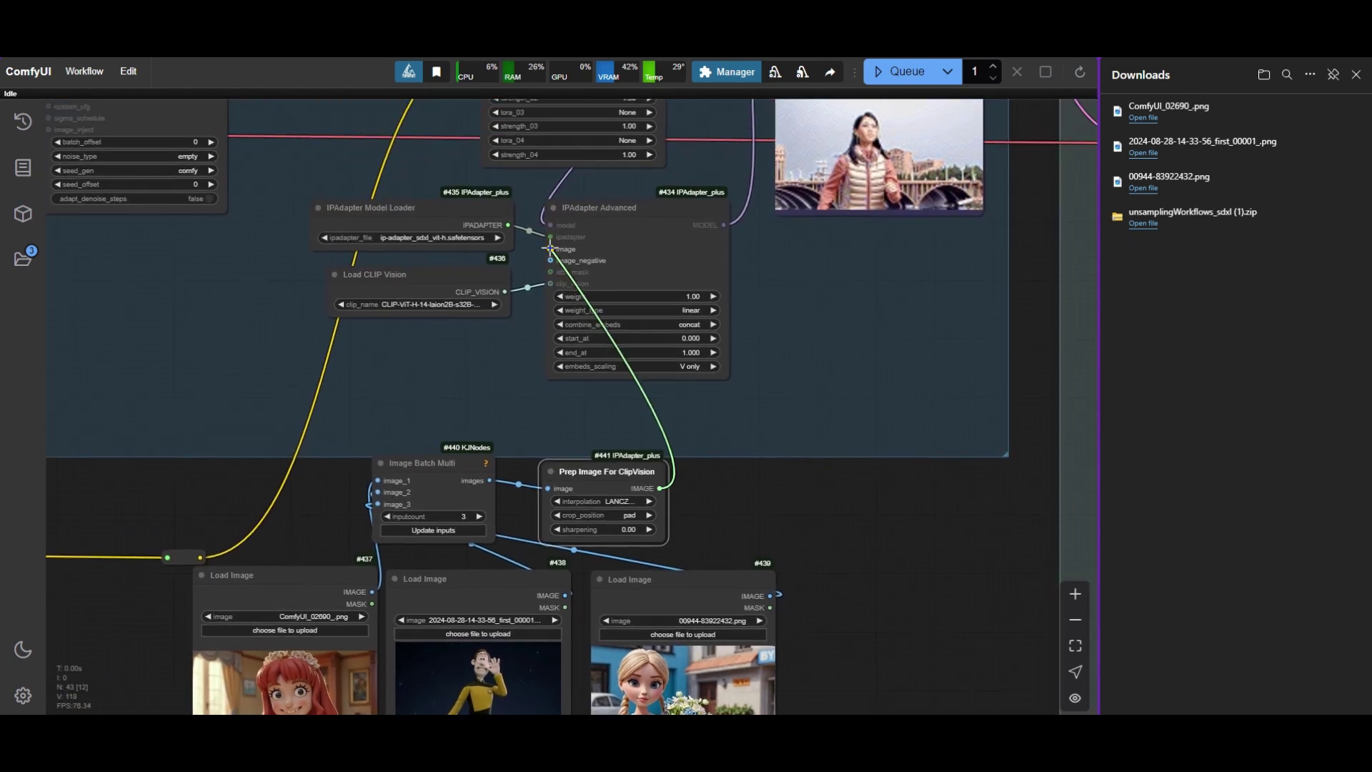
{"action": "scroll", "coordinate": [450, 354], "scroll_direction": "up", "scroll_amount": 3}
{"action": "double_click", "coordinate": [419, 357]}
{"action": "type", "text": "noise"}
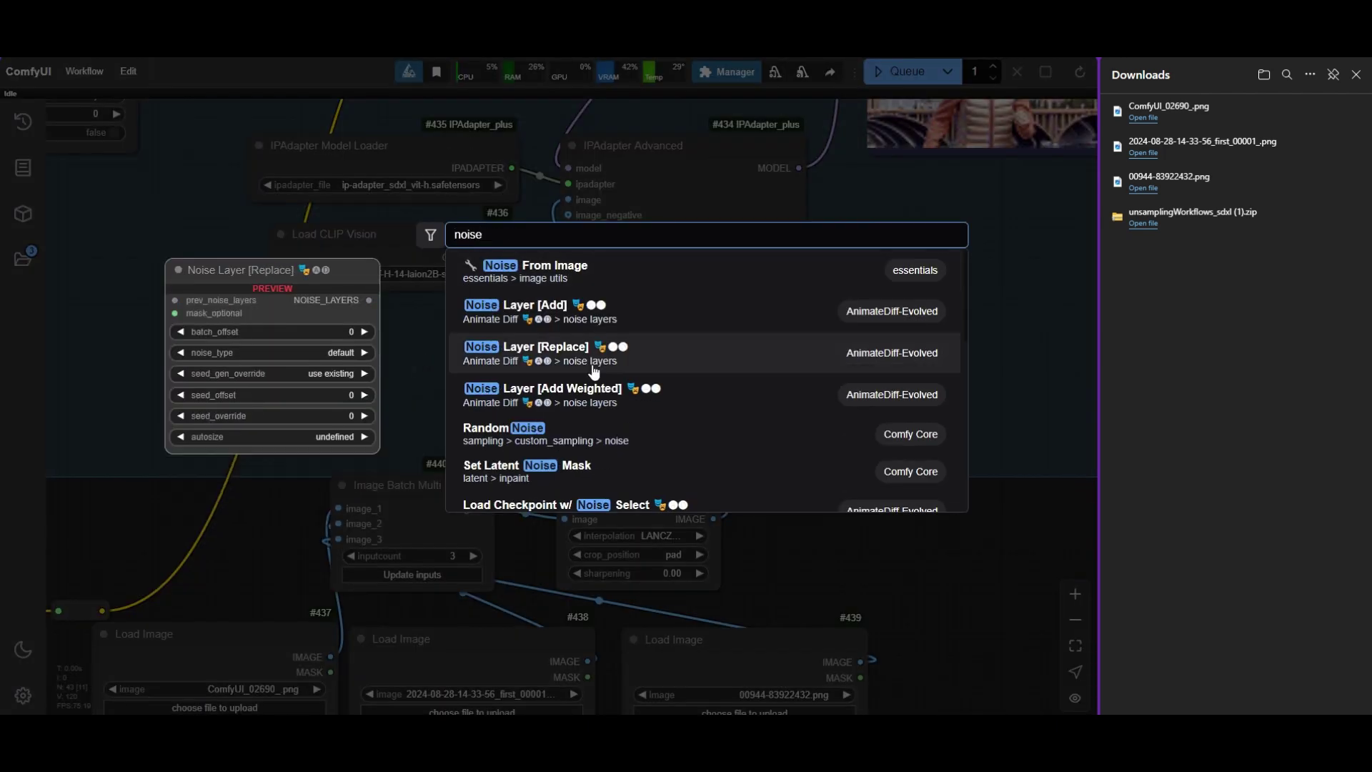
Step: Add an IPAdapter Noise node beside the IPAdapter nodes, set to gaussian with strength 0.10
{"action": "scroll", "coordinate": [561, 372], "scroll_direction": "down", "scroll_amount": 2}
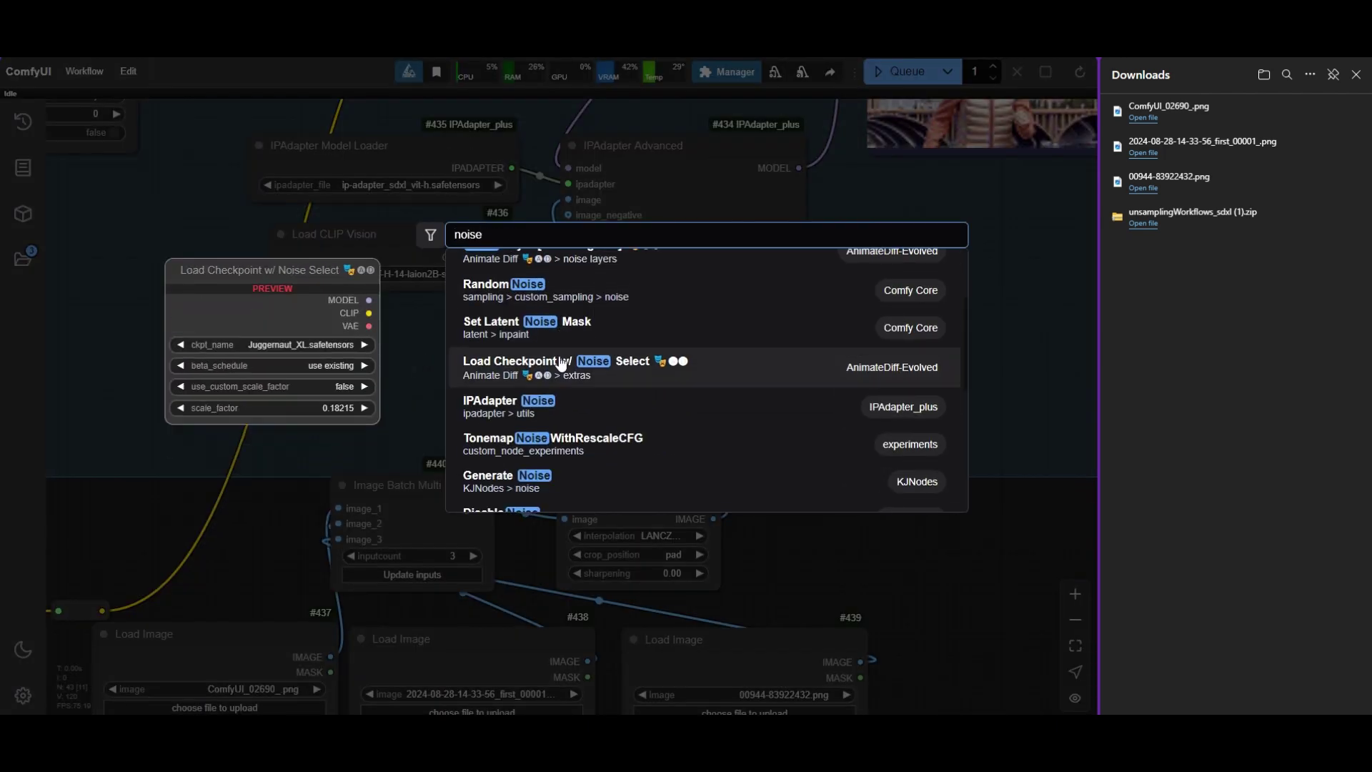
{"action": "left_click", "coordinate": [541, 400]}
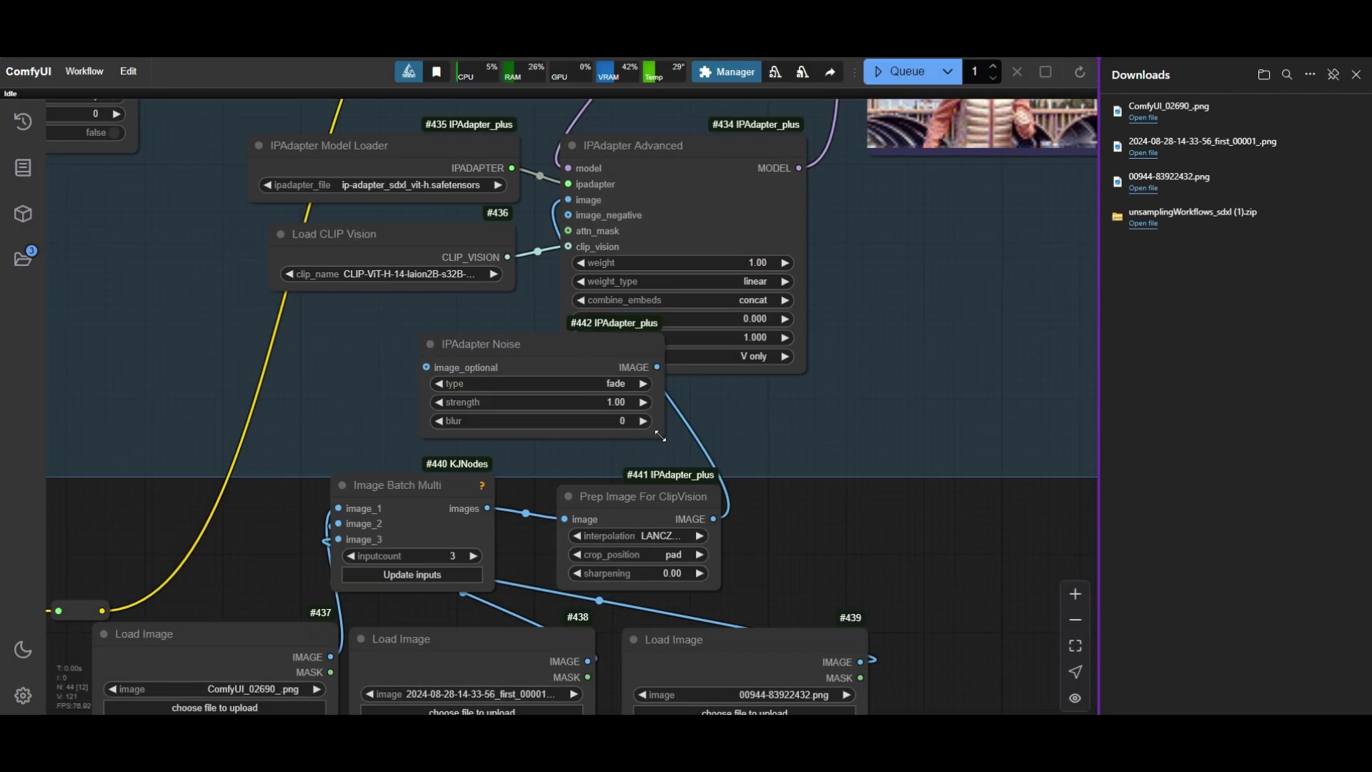
{"action": "left_click_drag", "start_coordinate": [659, 435], "coordinate": [596, 437]}
{"action": "left_click_drag", "start_coordinate": [544, 390], "coordinate": [486, 366]}
{"action": "scroll", "coordinate": [485, 366], "scroll_direction": "up", "scroll_amount": 3}
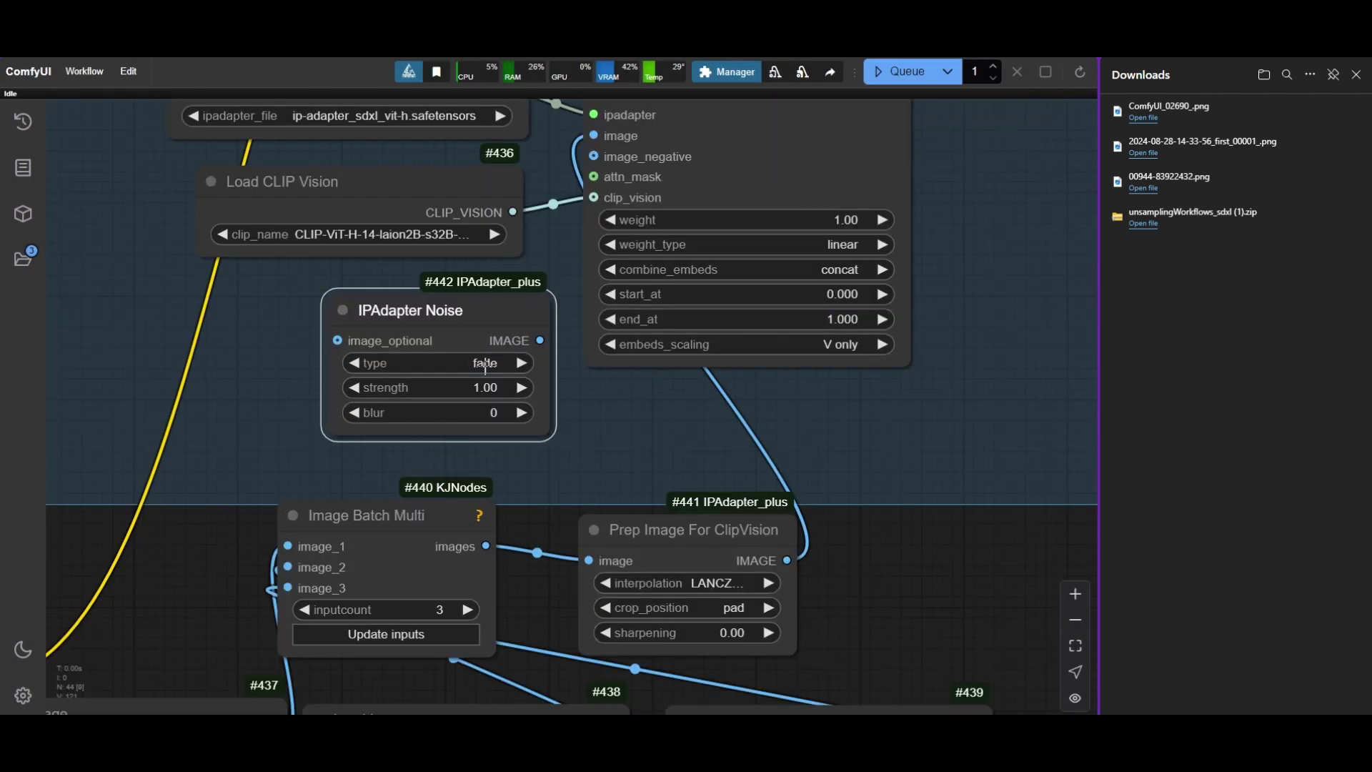
{"action": "left_click", "coordinate": [485, 366]}
{"action": "left_click", "coordinate": [475, 401]}
{"action": "left_click", "coordinate": [486, 388]}
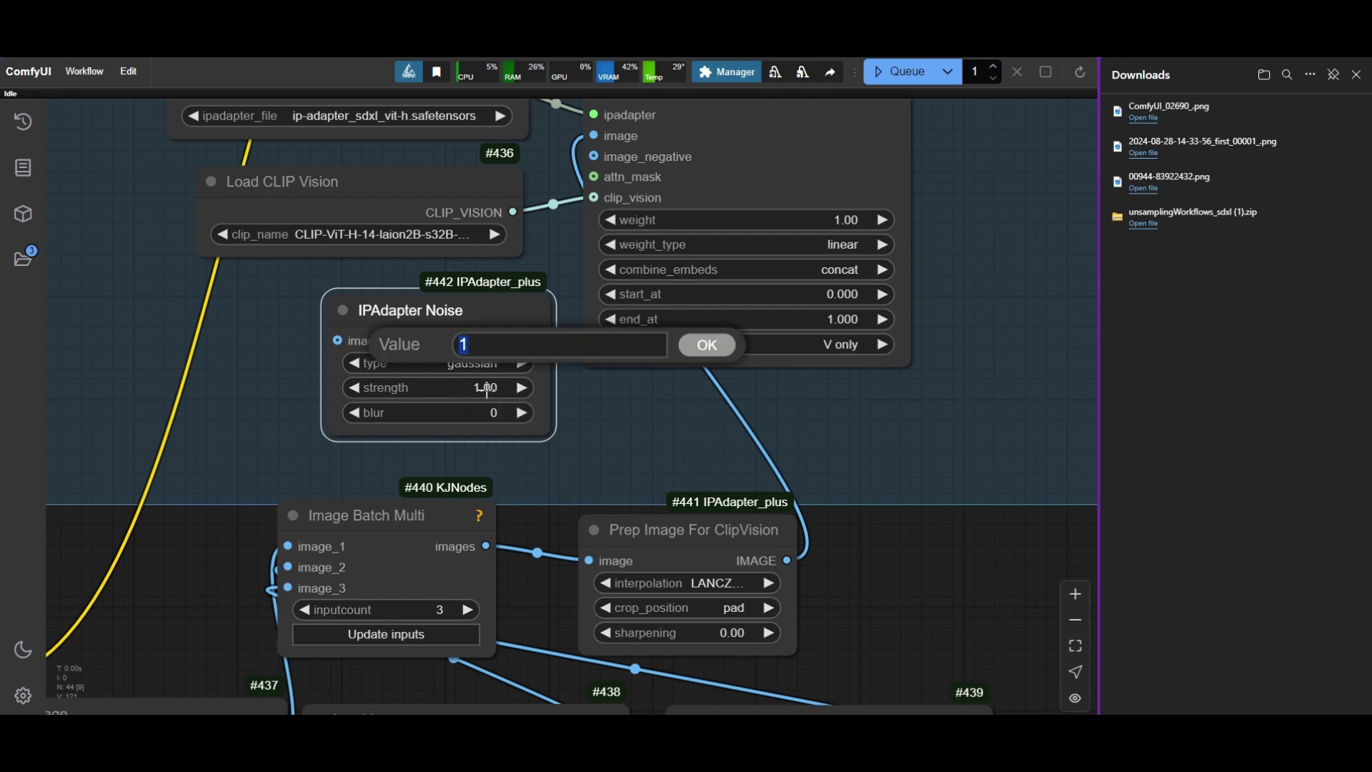
{"action": "type", "text": "0"}
{"action": "key", "text": "Escape"}
Step: Connect the noise image to IPAdapter Advanced's image_negative input
{"action": "scroll", "coordinate": [690, 349], "scroll_direction": "down", "scroll_amount": 3}
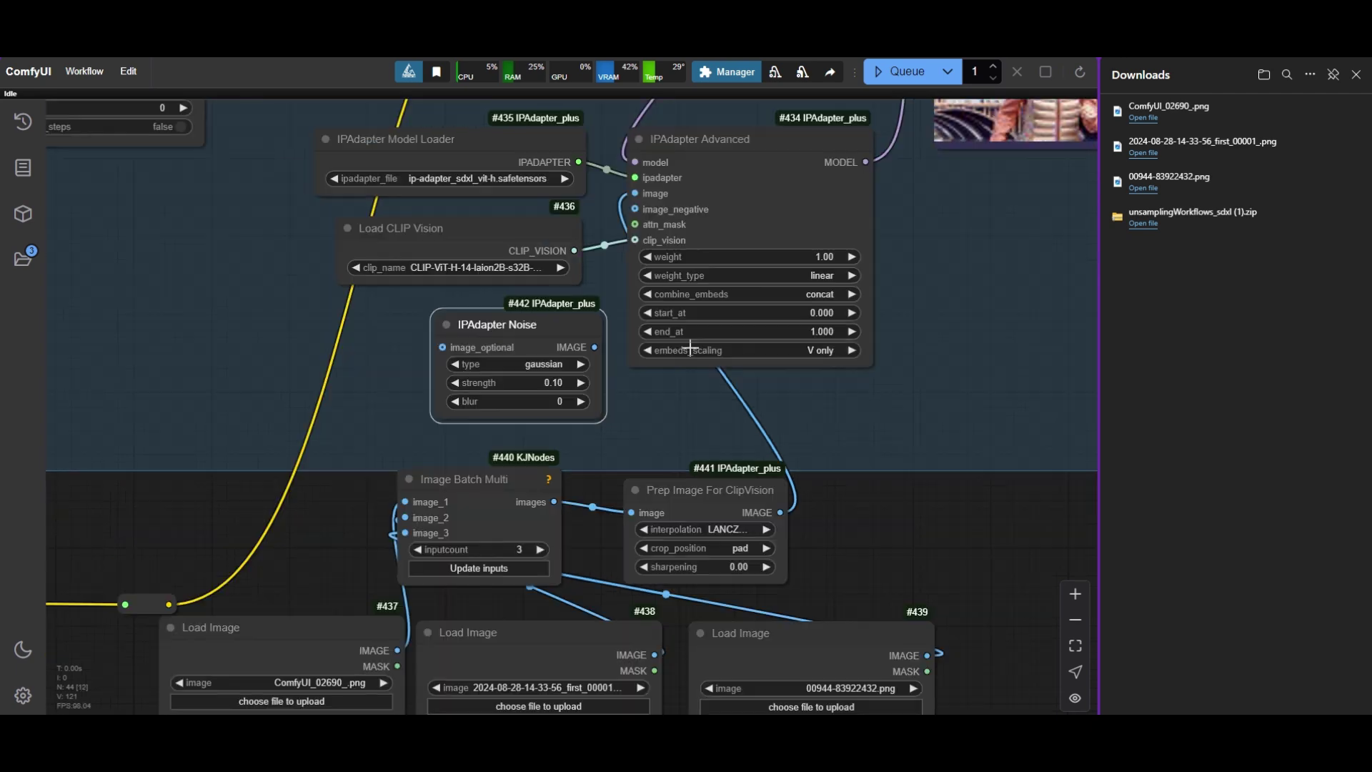
{"action": "left_click_drag", "start_coordinate": [595, 347], "coordinate": [634, 208]}
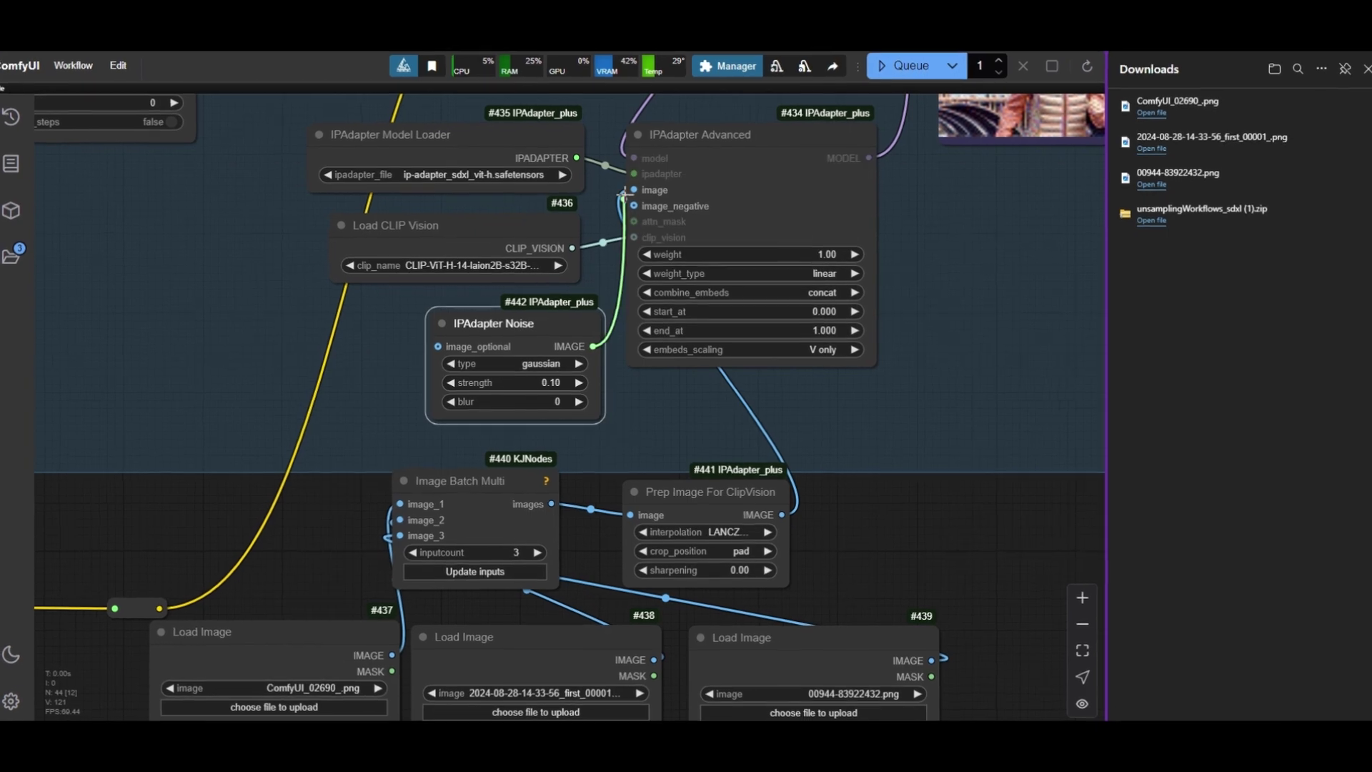
{"action": "scroll", "coordinate": [621, 260], "scroll_direction": "down", "scroll_amount": 2}
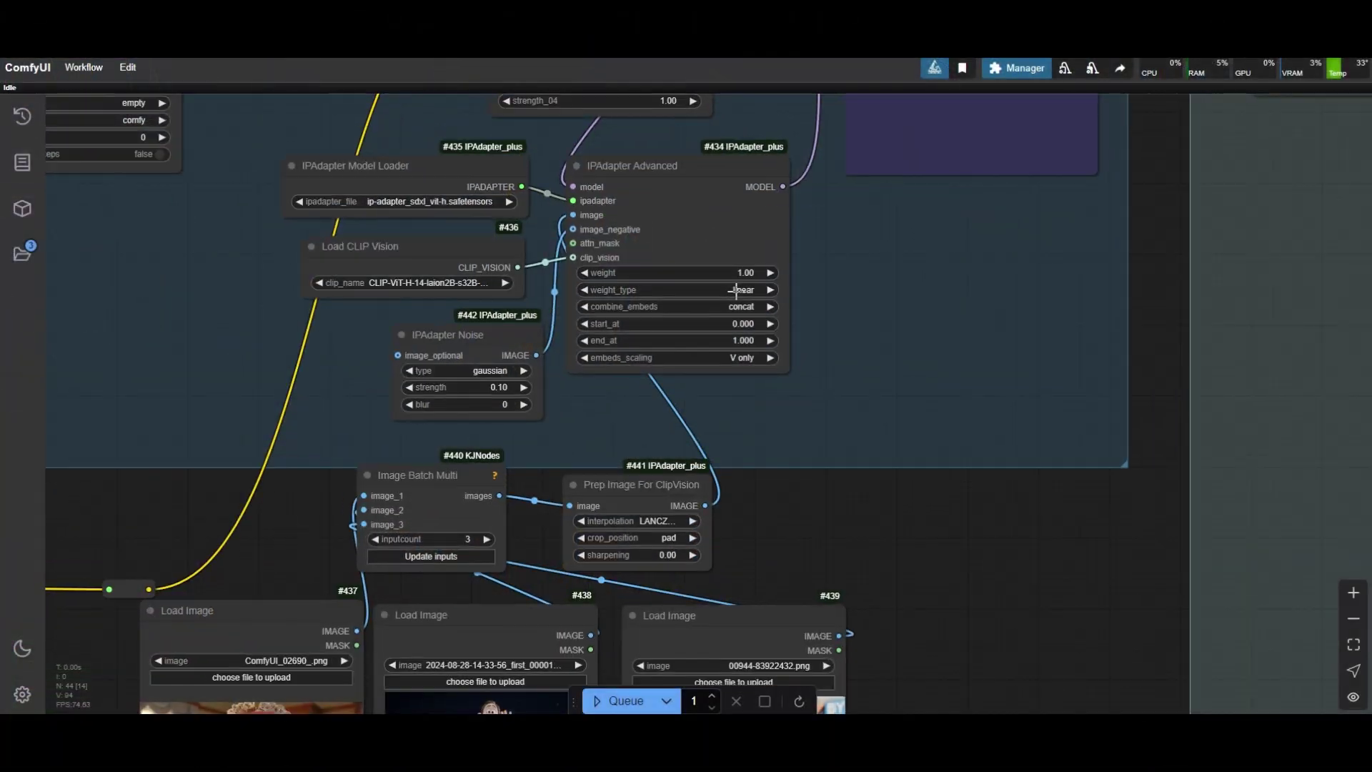
Step: Set IPAdapter Advanced's weight_type to strong style transfer, after briefly trying style transfer precise
{"action": "scroll", "coordinate": [736, 289], "scroll_direction": "up", "scroll_amount": 5}
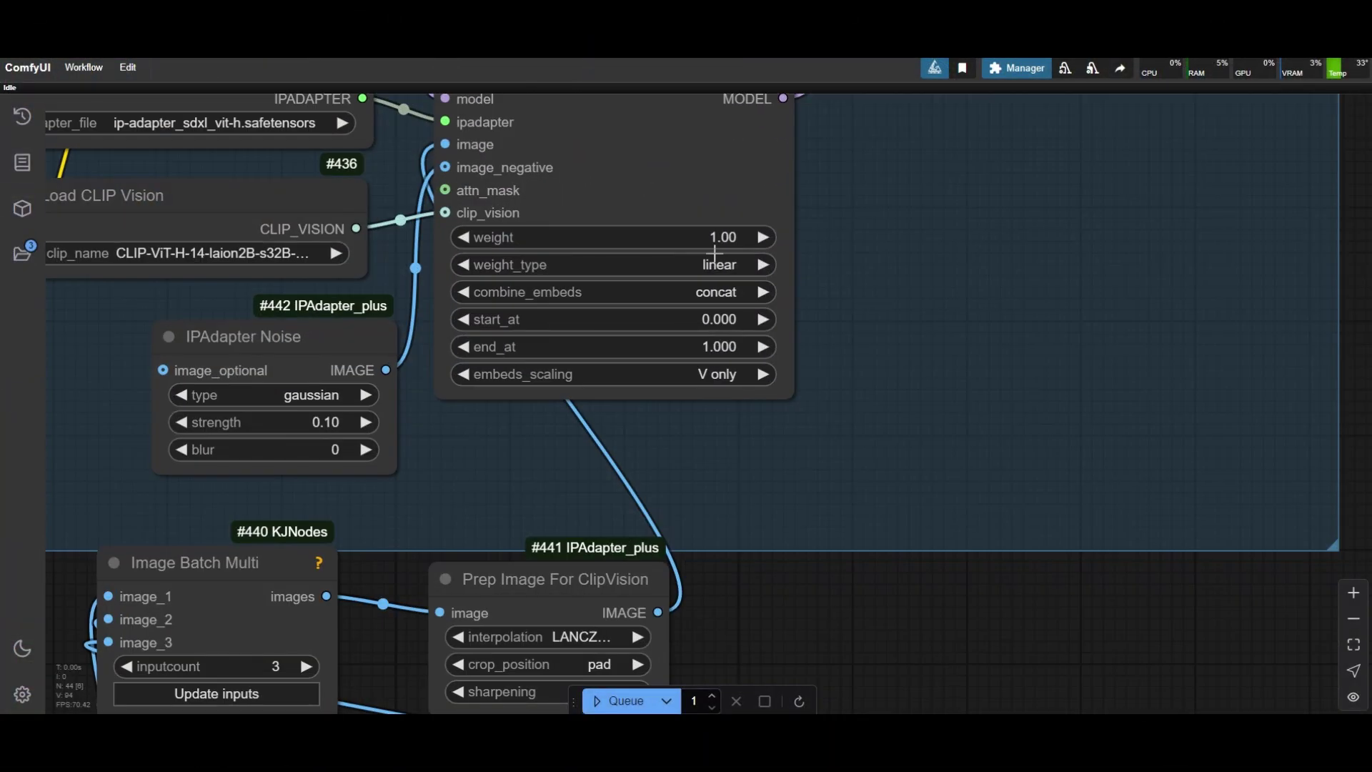
{"action": "left_click", "coordinate": [741, 269]}
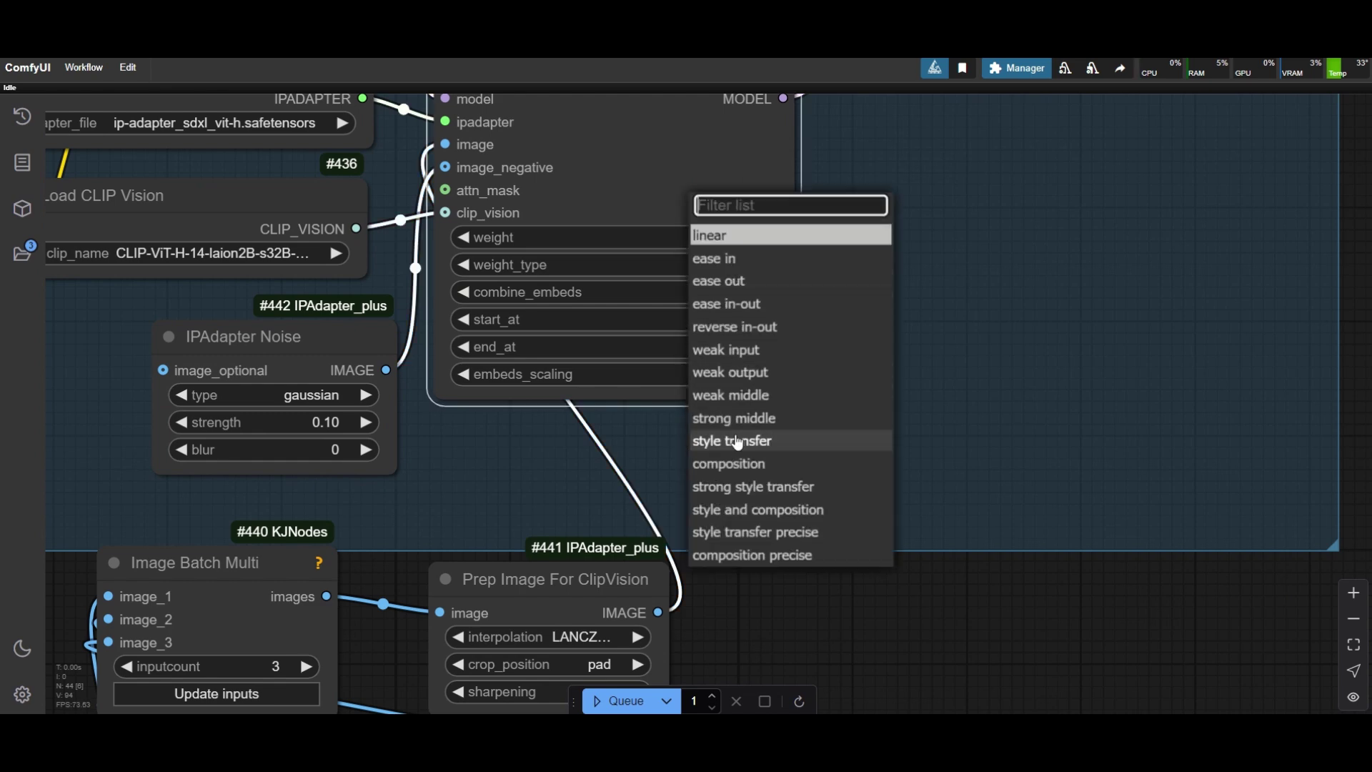
{"action": "left_click", "coordinate": [758, 489]}
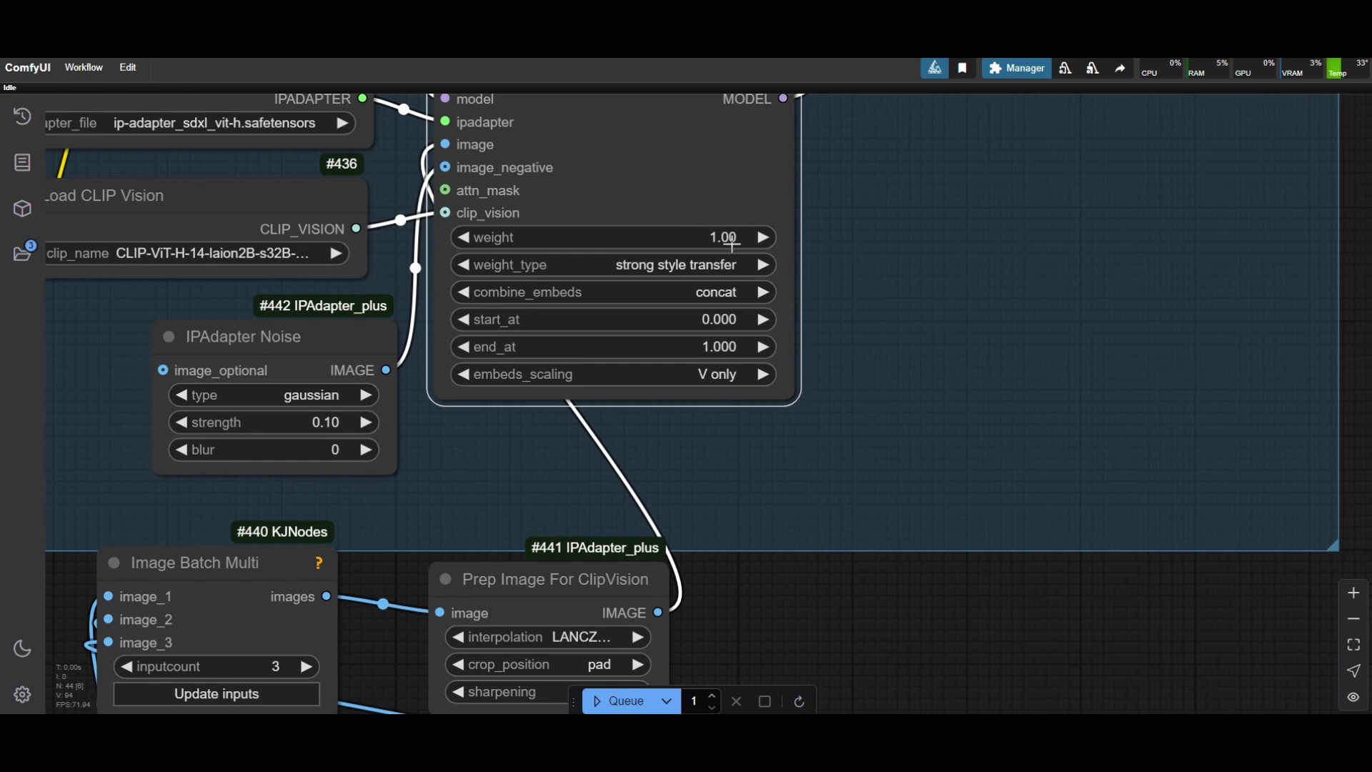
{"action": "scroll", "coordinate": [719, 239], "scroll_direction": "up", "scroll_amount": 3}
{"action": "scroll", "coordinate": [673, 270], "scroll_direction": "down", "scroll_amount": 5}
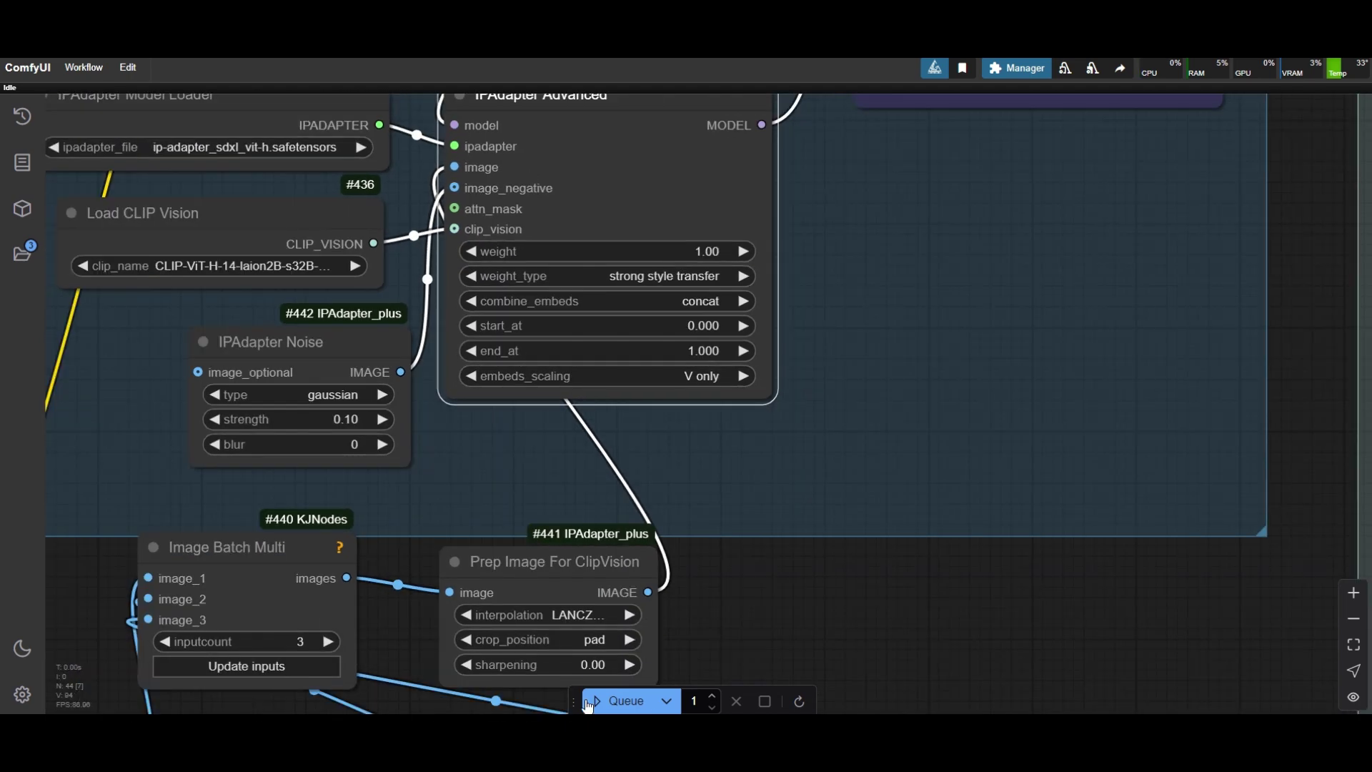
{"action": "scroll", "coordinate": [596, 647], "scroll_direction": "down", "scroll_amount": 2}
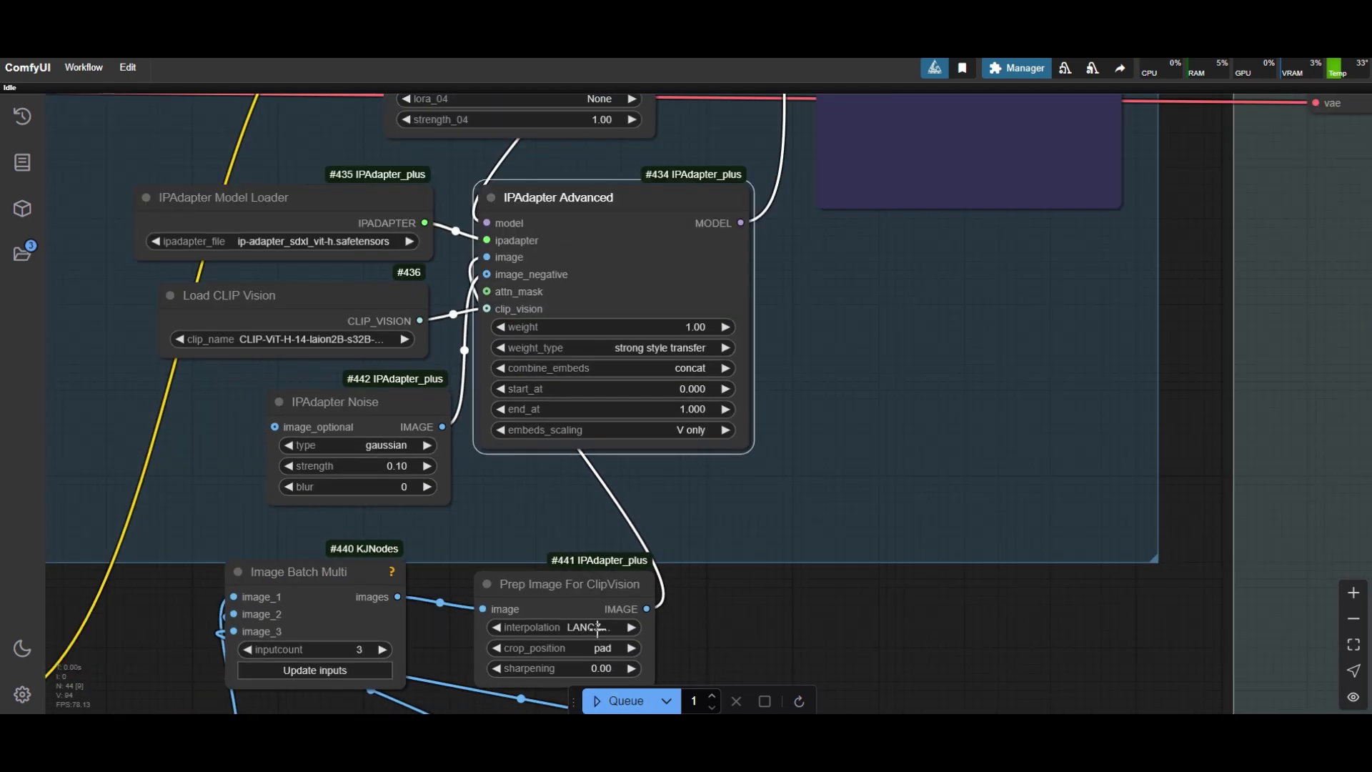
{"action": "left_click", "coordinate": [668, 352]}
{"action": "left_click", "coordinate": [686, 584]}
{"action": "scroll", "coordinate": [667, 318], "scroll_direction": "up", "scroll_amount": 5}
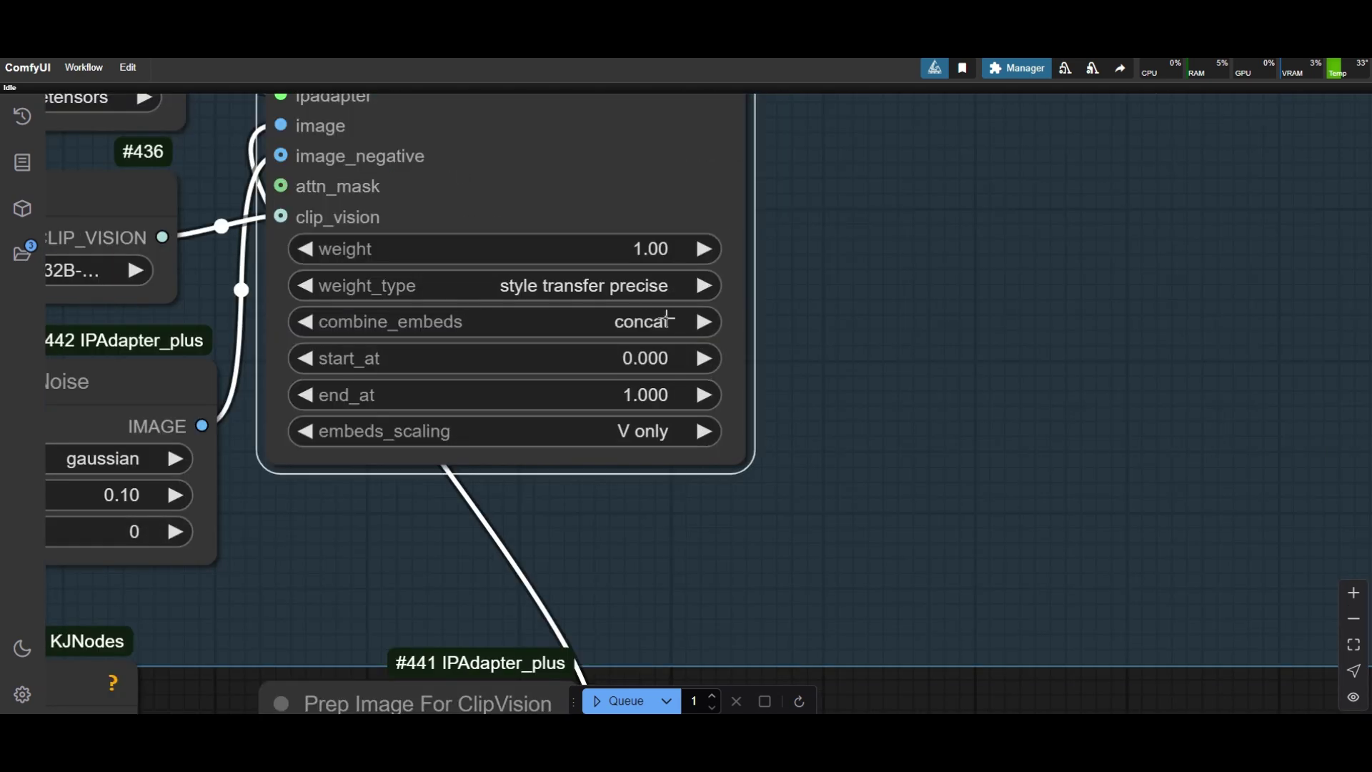
{"action": "left_click", "coordinate": [612, 283]}
{"action": "left_click", "coordinate": [625, 536]}
{"action": "scroll", "coordinate": [624, 536], "scroll_direction": "down", "scroll_amount": 5}
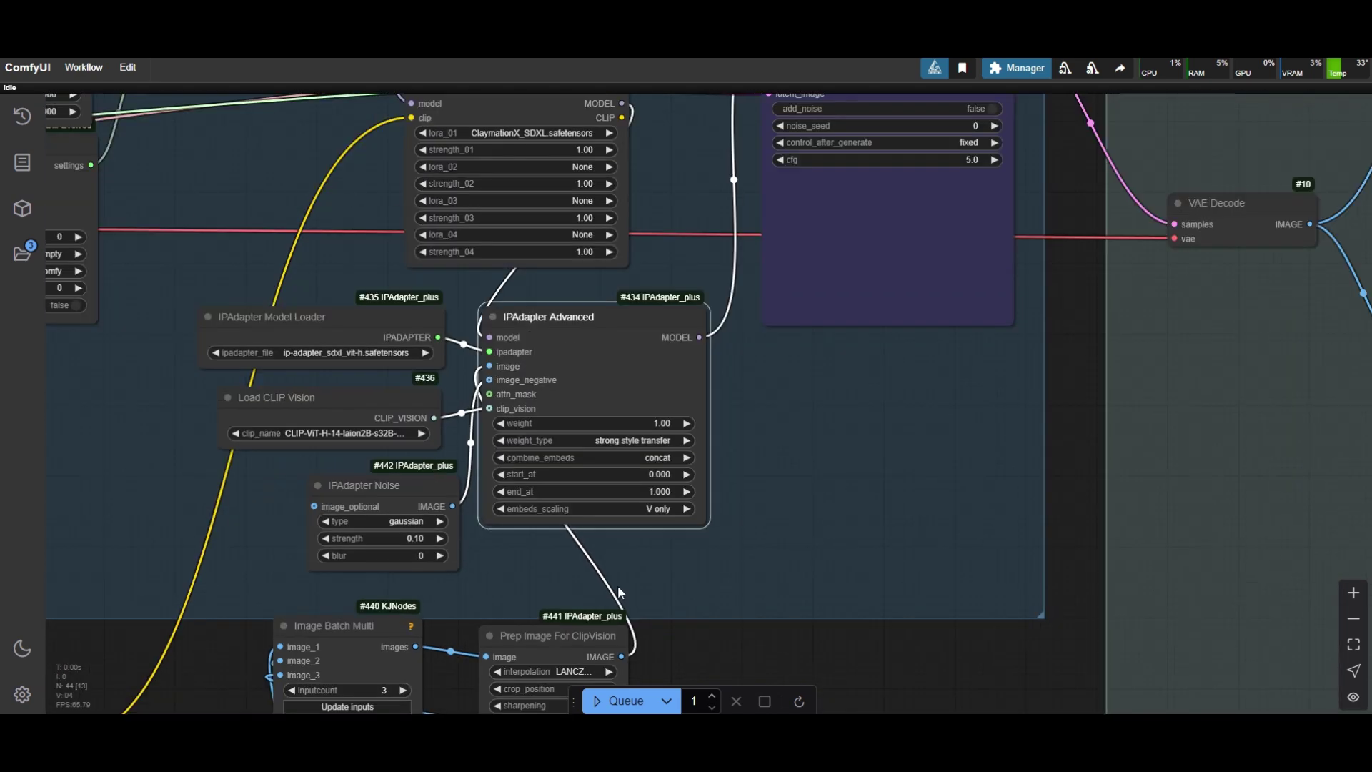
Step: Queue the workflow to render the animation
{"action": "left_click", "coordinate": [596, 704]}
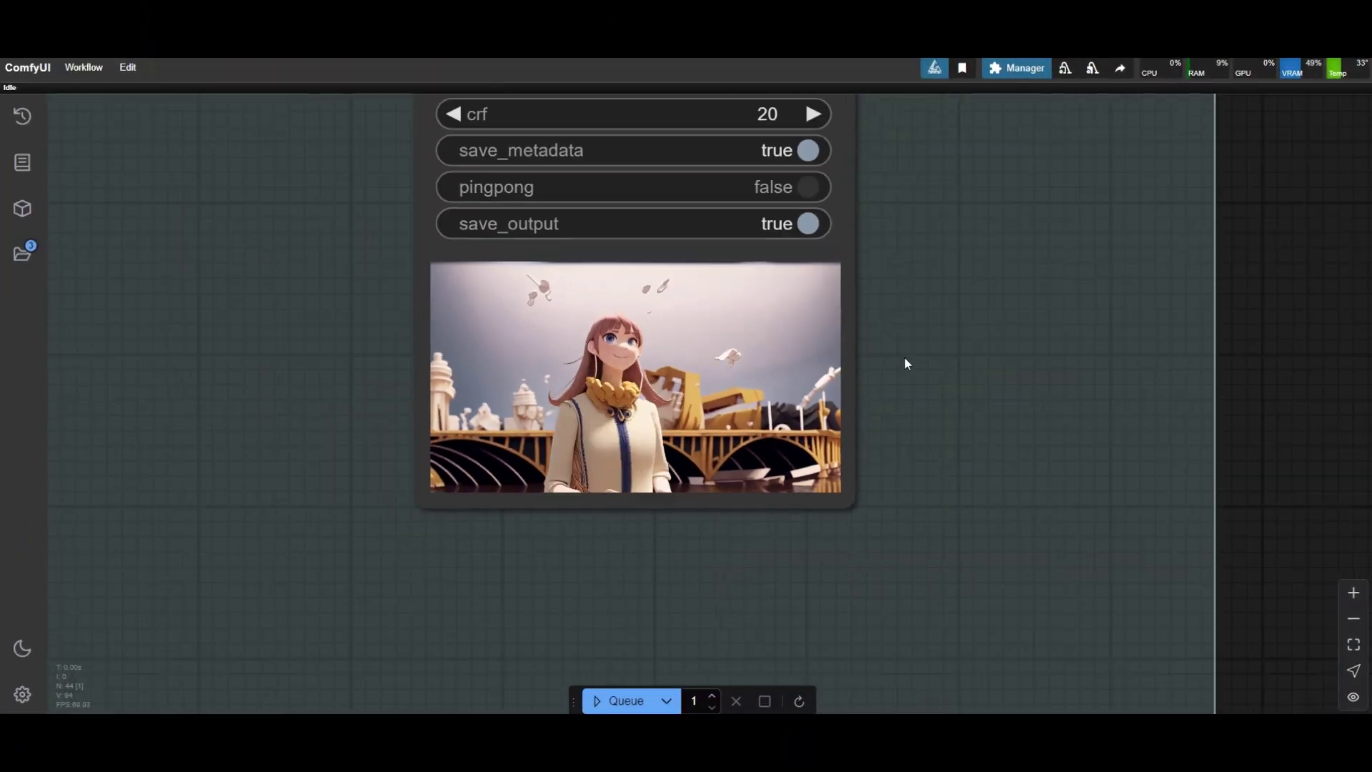
{"action": "scroll", "coordinate": [654, 295], "scroll_direction": "down", "scroll_amount": 2}
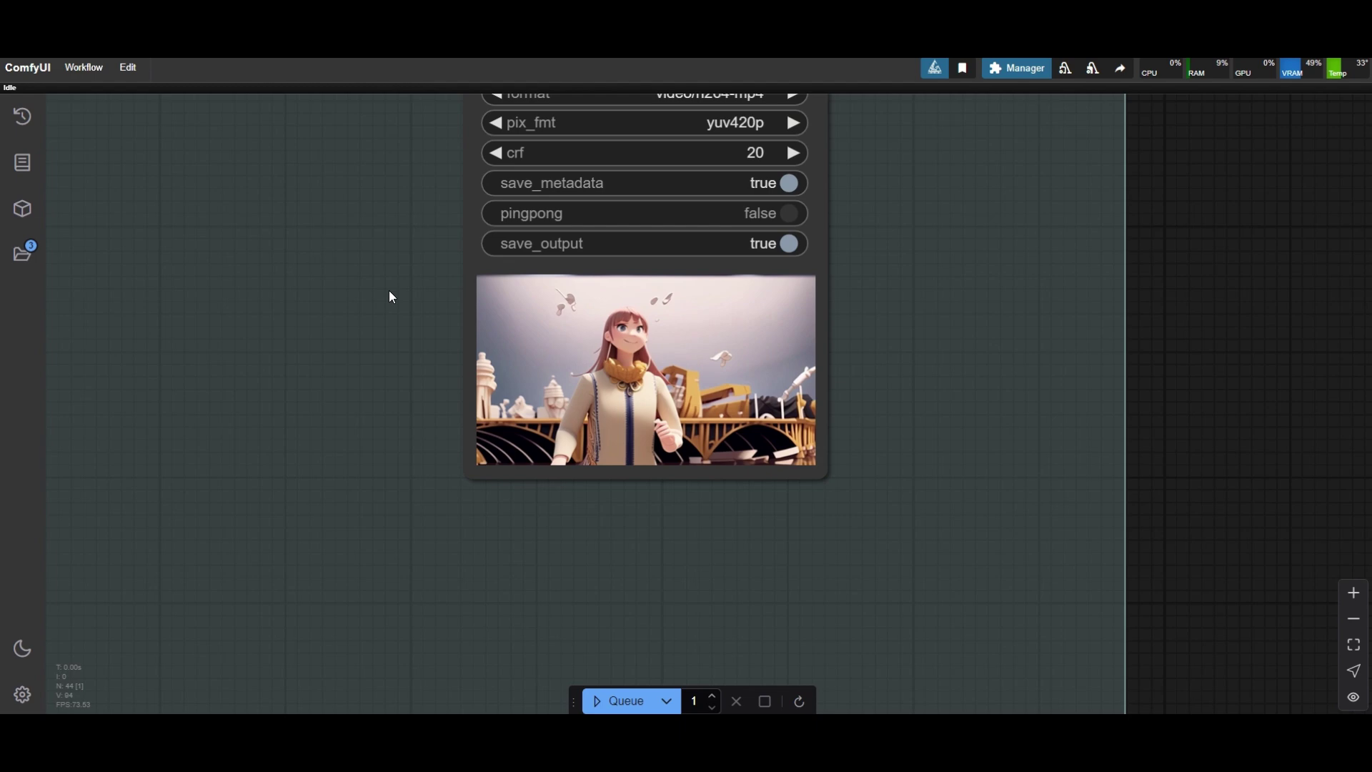
{"action": "scroll", "coordinate": [388, 290], "scroll_direction": "up", "scroll_amount": 4}
{"action": "scroll", "coordinate": [388, 289], "scroll_direction": "down", "scroll_amount": 3}
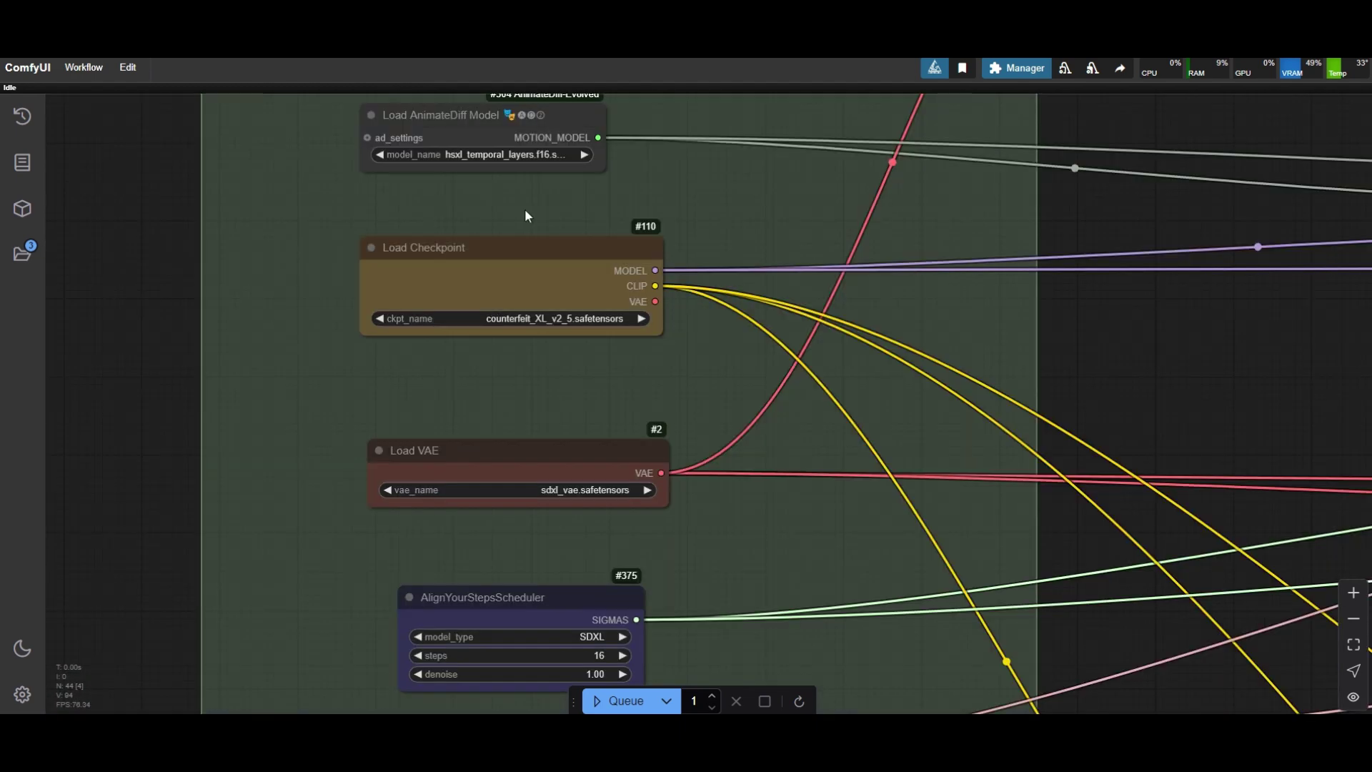
{"action": "scroll", "coordinate": [520, 258], "scroll_direction": "up", "scroll_amount": 4}
Step: Switch the Load Checkpoint model to RealVisXL_V5.0_fp16.safetensors
{"action": "left_click", "coordinate": [530, 321]}
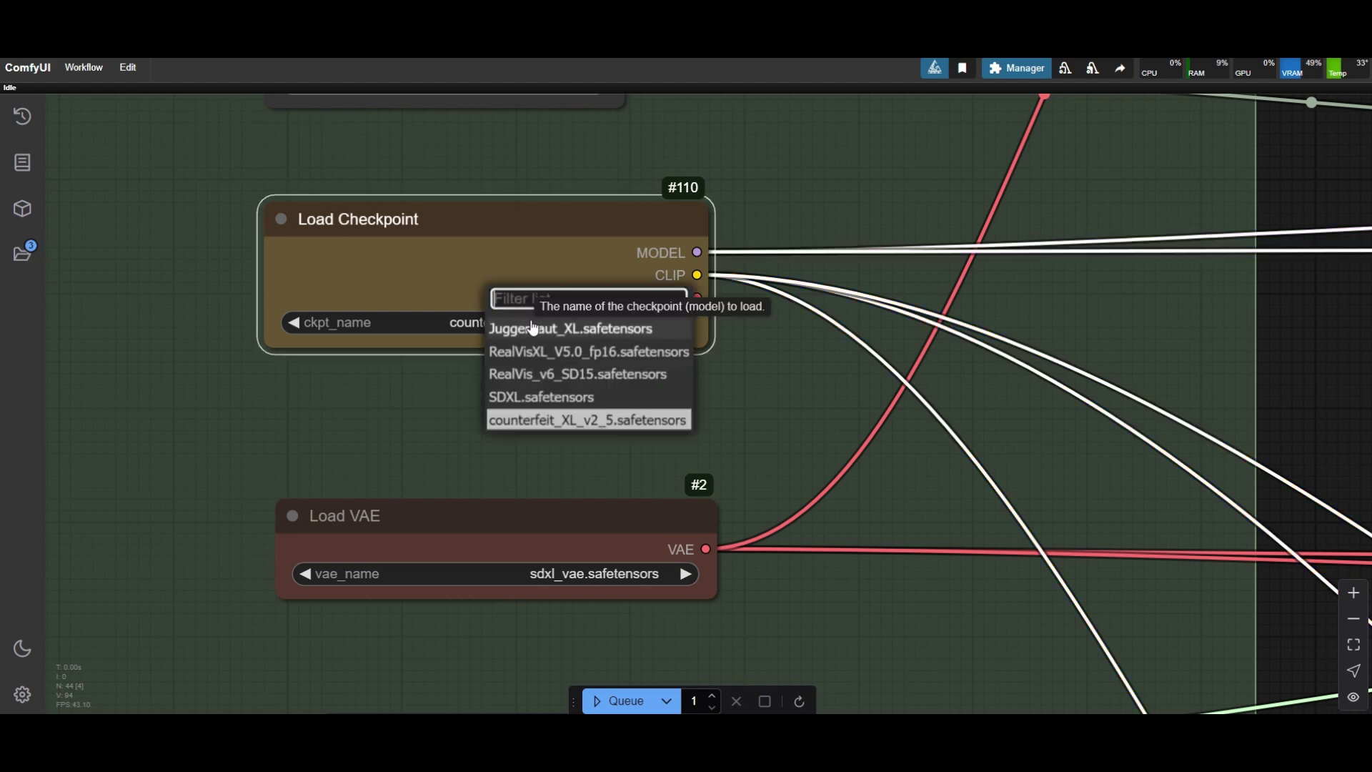
{"action": "left_click", "coordinate": [568, 352]}
{"action": "scroll", "coordinate": [558, 361], "scroll_direction": "down", "scroll_amount": 4}
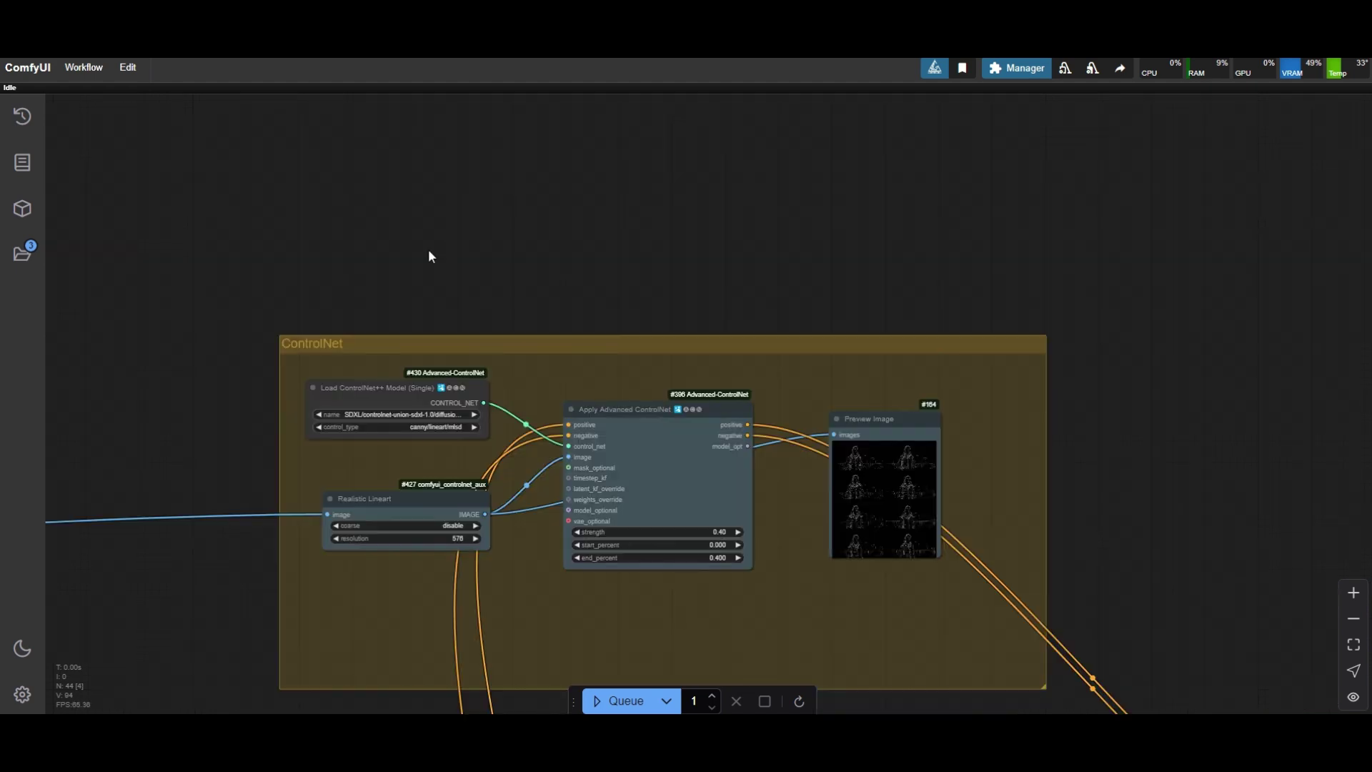
Step: Duplicate the Apply Advanced ControlNet node below the original and chain the first one's positive output into it
{"action": "scroll", "coordinate": [396, 308], "scroll_direction": "up", "scroll_amount": 3}
{"action": "scroll", "coordinate": [396, 307], "scroll_direction": "down", "scroll_amount": 3}
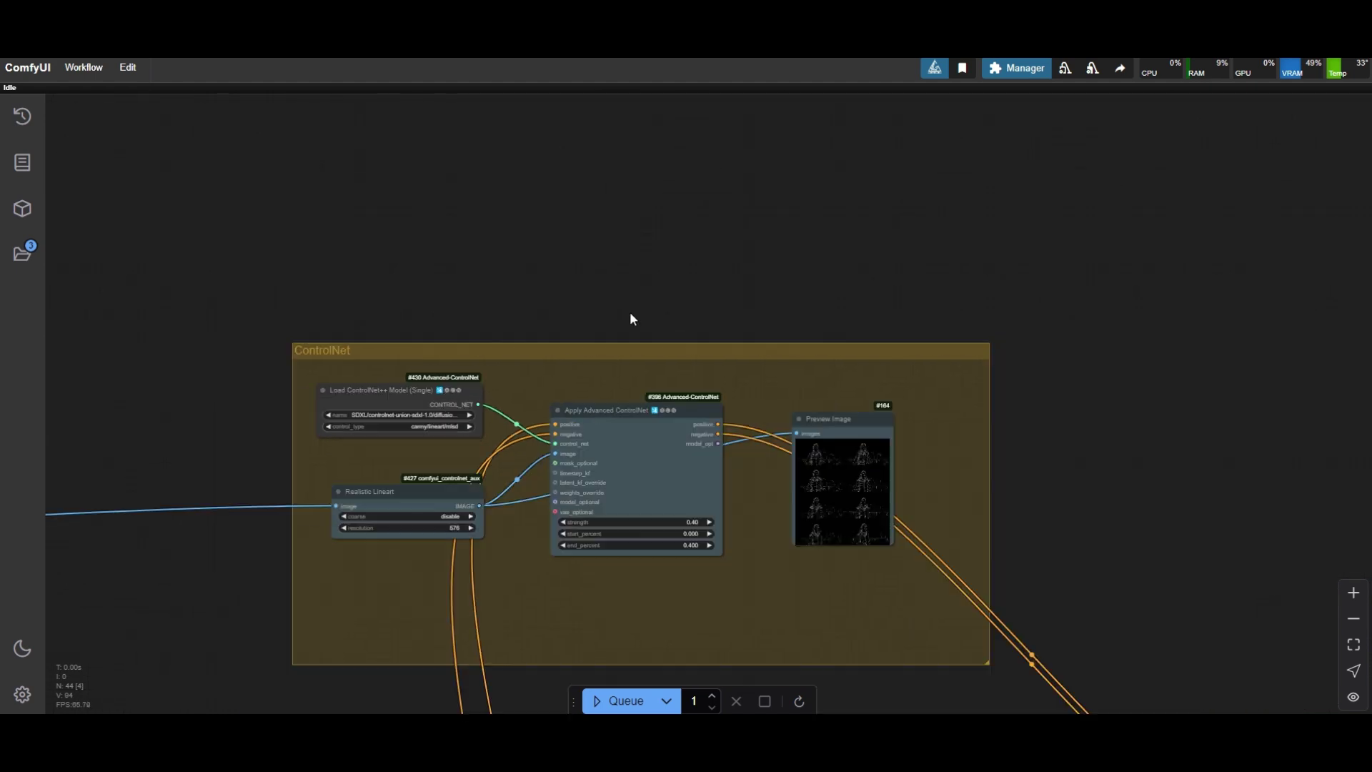
{"action": "left_click_drag", "start_coordinate": [634, 315], "coordinate": [633, 209]}
{"action": "left_click", "coordinate": [613, 313]}
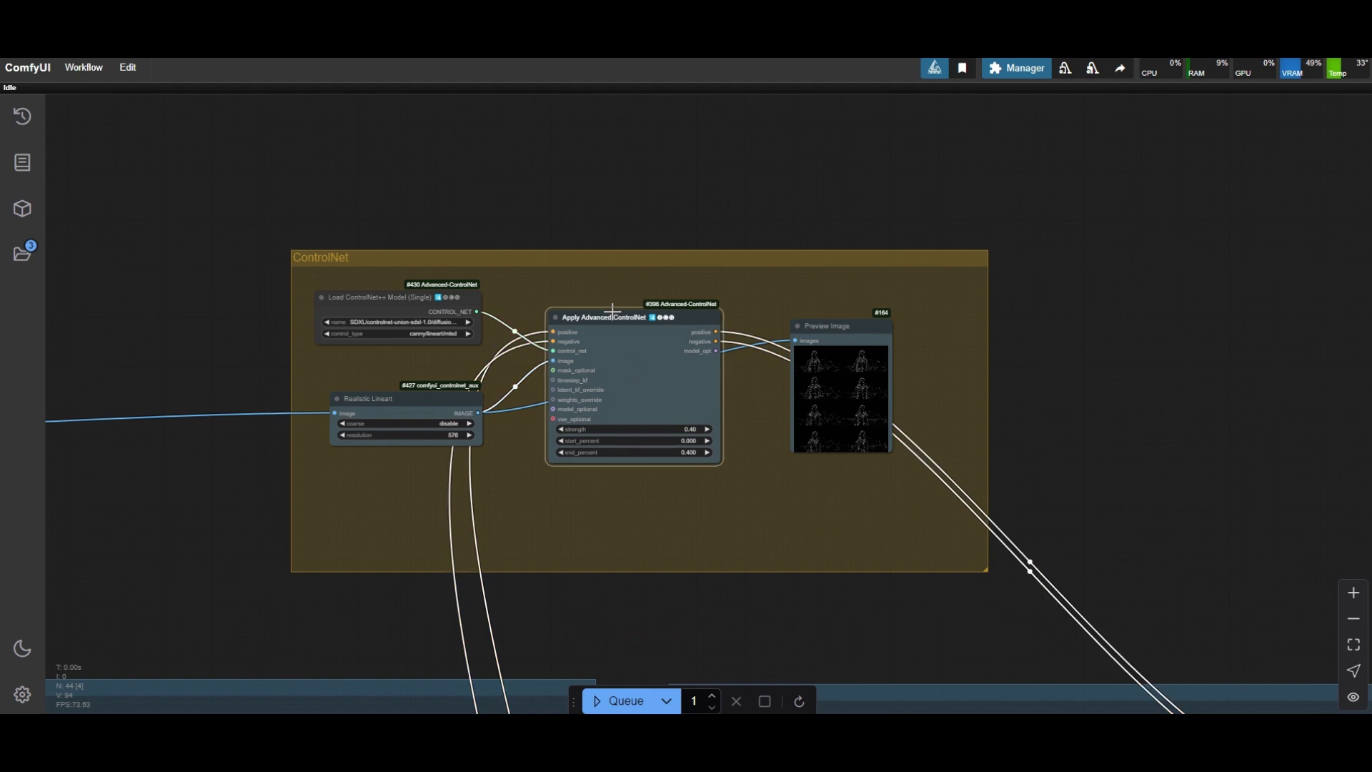
{"action": "key", "text": "ctrl+shift+v"}
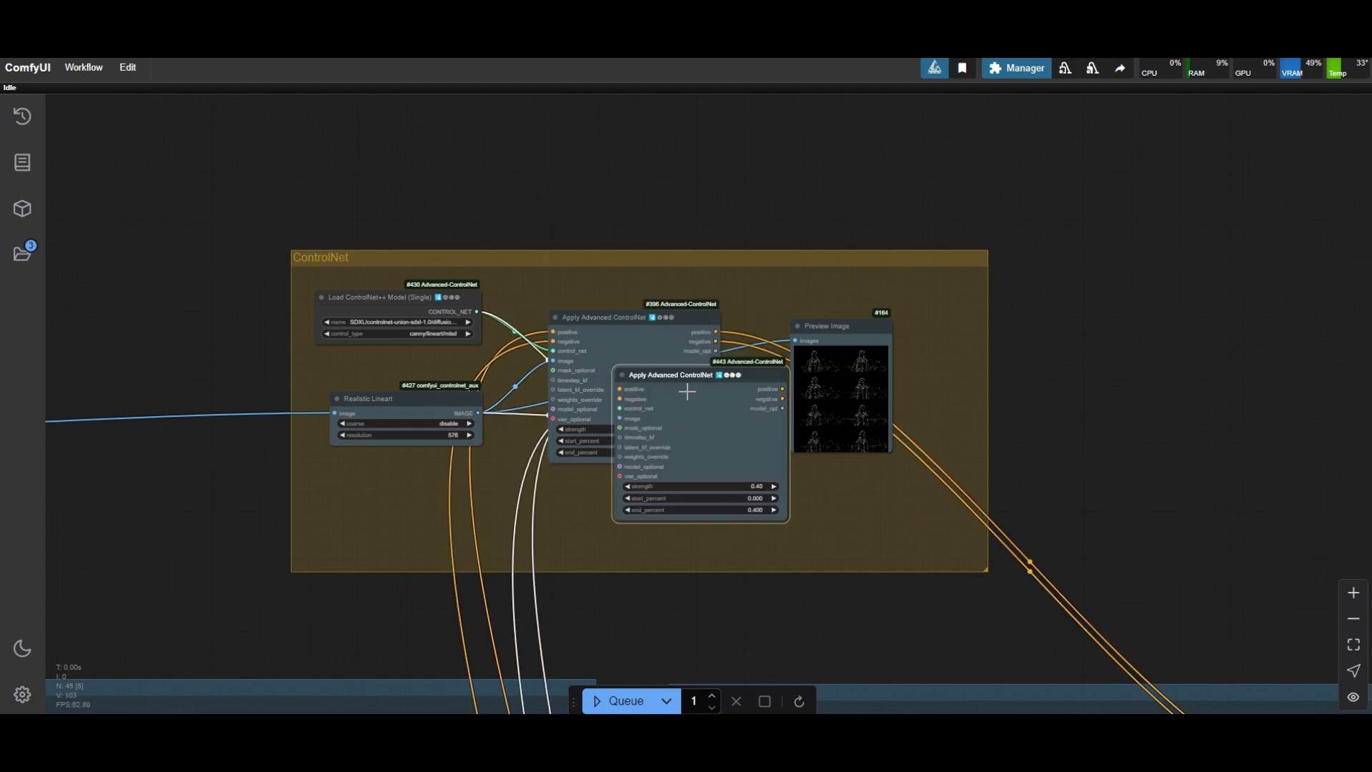
{"action": "left_click_drag", "start_coordinate": [686, 388], "coordinate": [742, 448]}
{"action": "left_click_drag", "start_coordinate": [716, 331], "coordinate": [703, 454]}
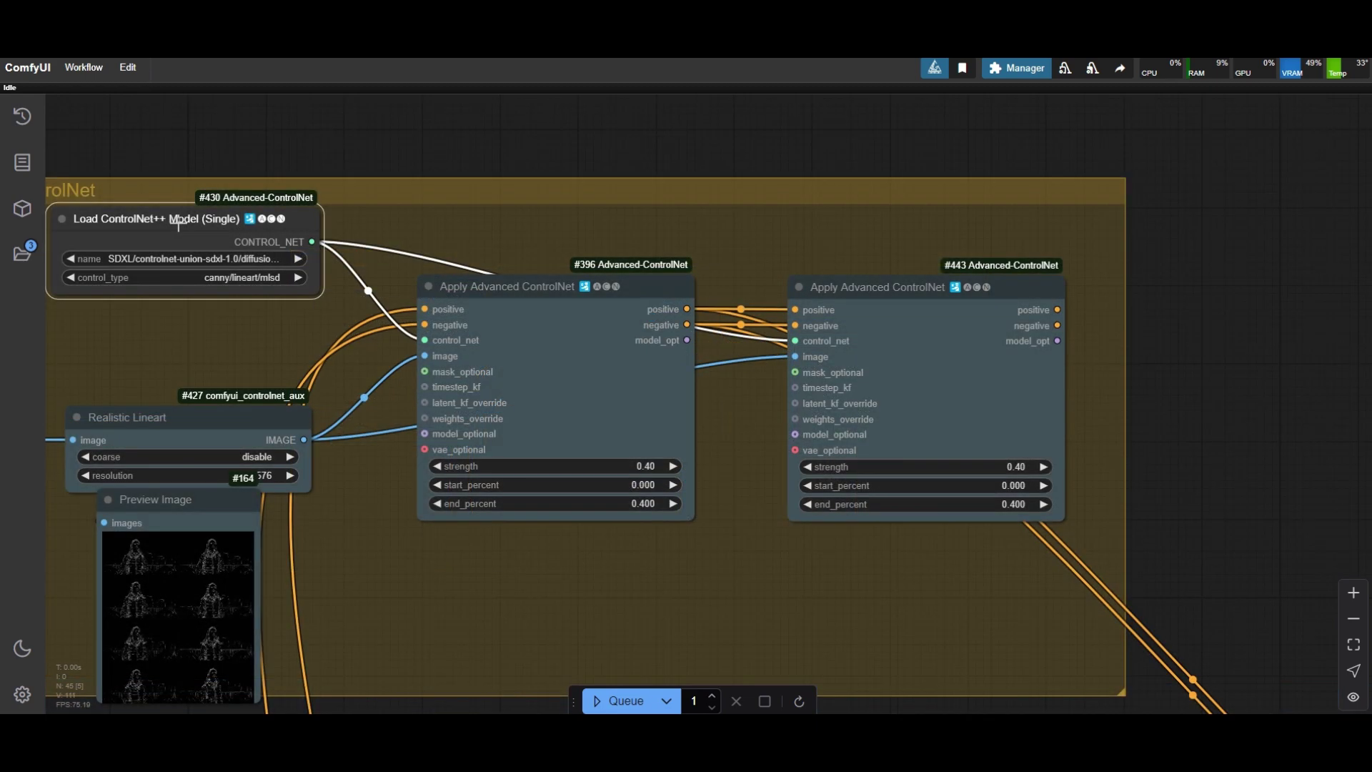
Step: Add a second ControlNet loader with control type depth, connected to the new Apply Advanced ControlNet
{"action": "mouse_move", "coordinate": [193, 219]}
{"action": "left_mouse_down", "text": "alt"}
{"action": "mouse_move", "coordinate": [651, 192]}
{"action": "mouse_move", "coordinate": [638, 199]}
{"action": "left_mouse_up", "text": "alt"}
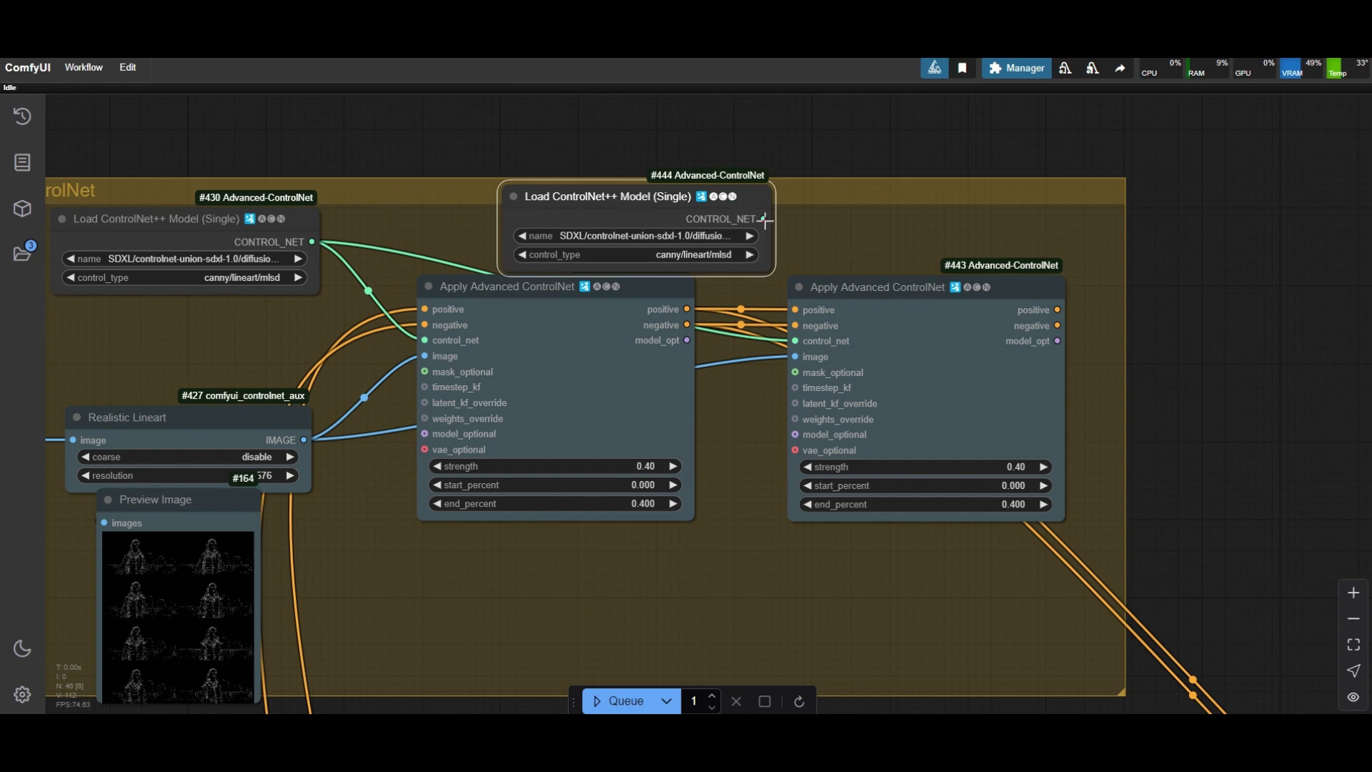
{"action": "left_click_drag", "start_coordinate": [764, 218], "coordinate": [796, 341]}
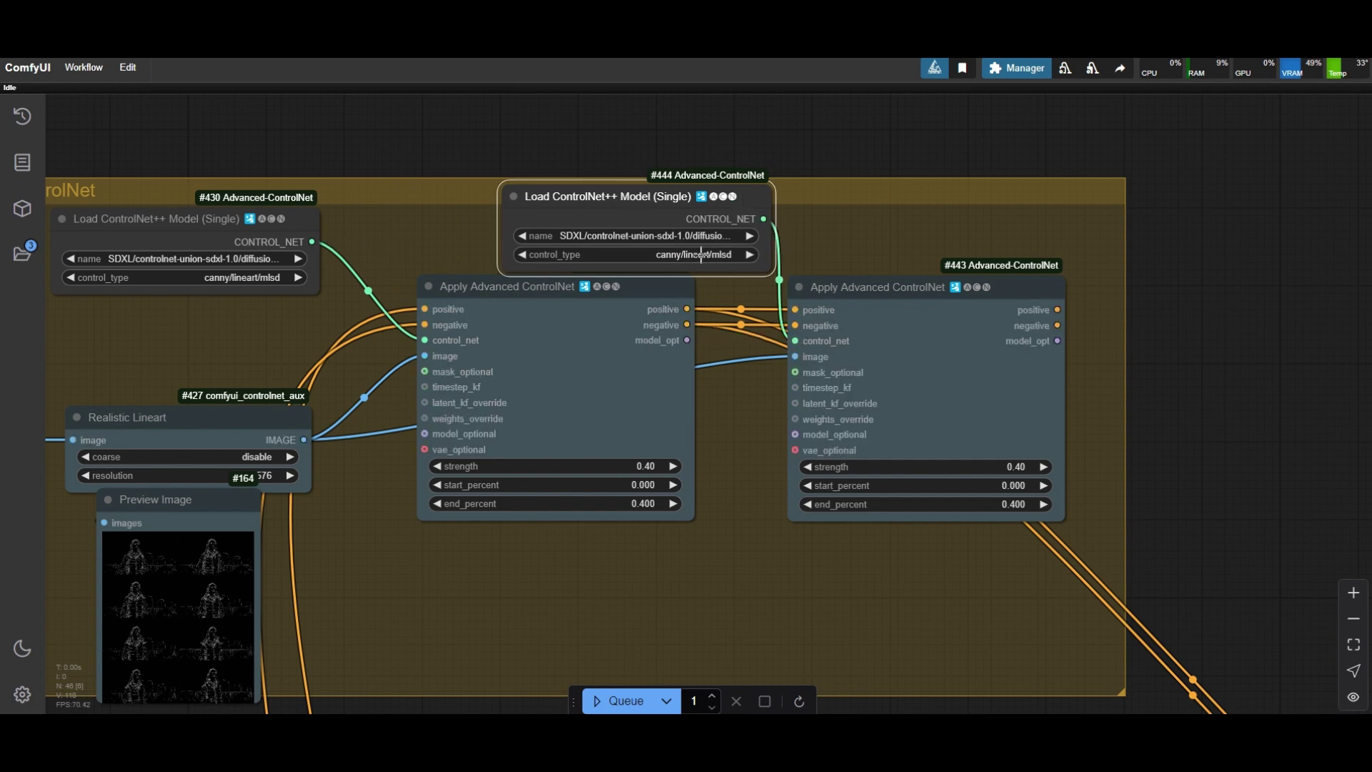
{"action": "left_click", "coordinate": [701, 255]}
{"action": "left_click", "coordinate": [722, 289]}
{"action": "scroll", "coordinate": [685, 321], "scroll_direction": "down", "scroll_amount": 4}
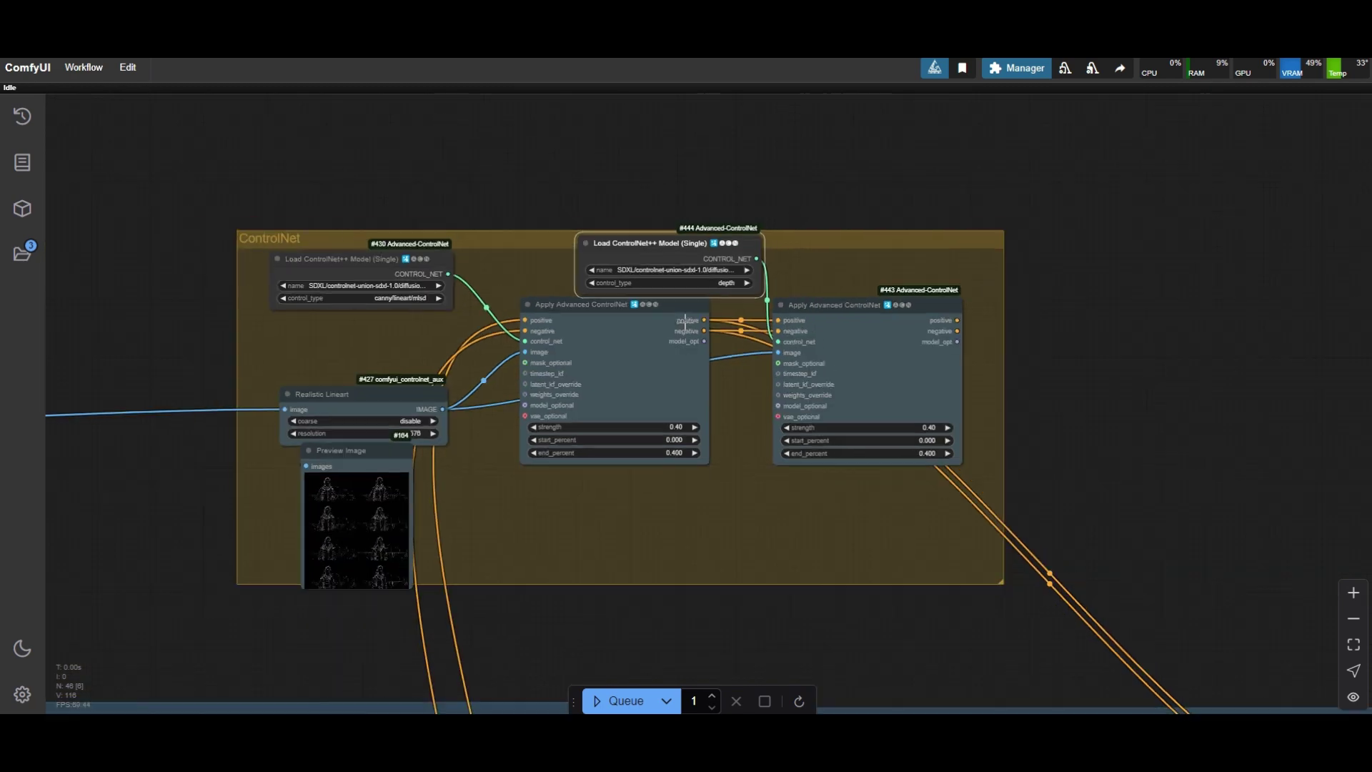
Step: Add a Depth Anything V2 - Relative preprocessor at resolution 576 feeding the second ControlNet
{"action": "double_click", "coordinate": [564, 514]}
{"action": "type", "text": "depth"}
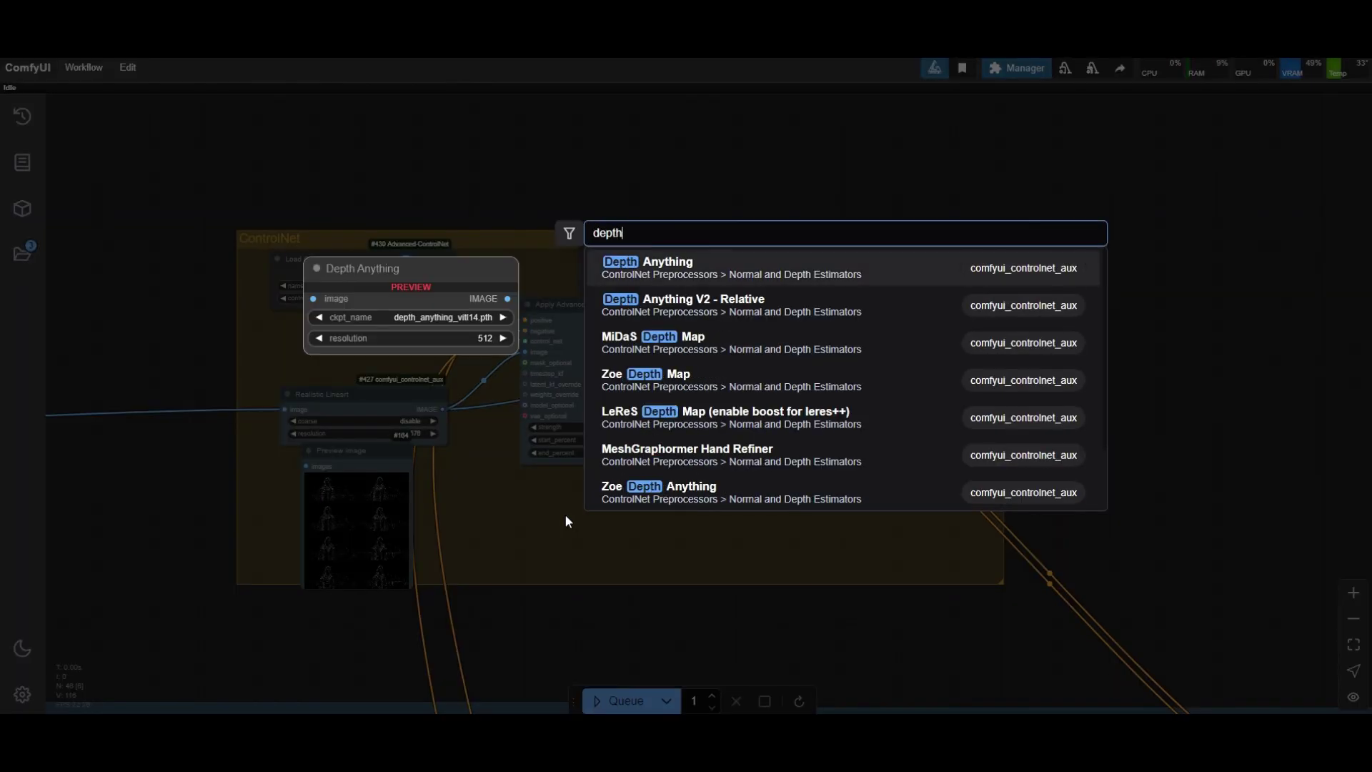
{"action": "left_click", "coordinate": [757, 314]}
{"action": "scroll", "coordinate": [661, 494], "scroll_direction": "up", "scroll_amount": 3}
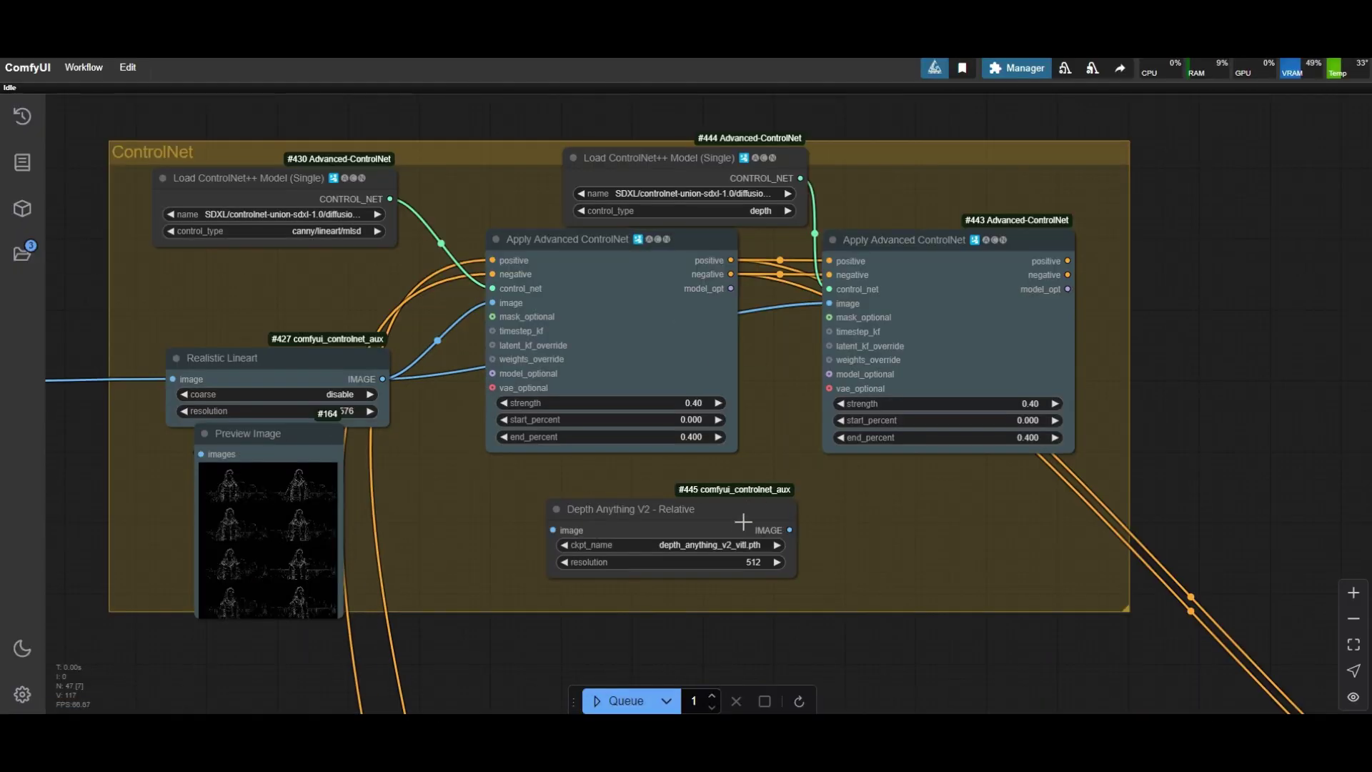
{"action": "left_click_drag", "start_coordinate": [788, 530], "coordinate": [829, 303]}
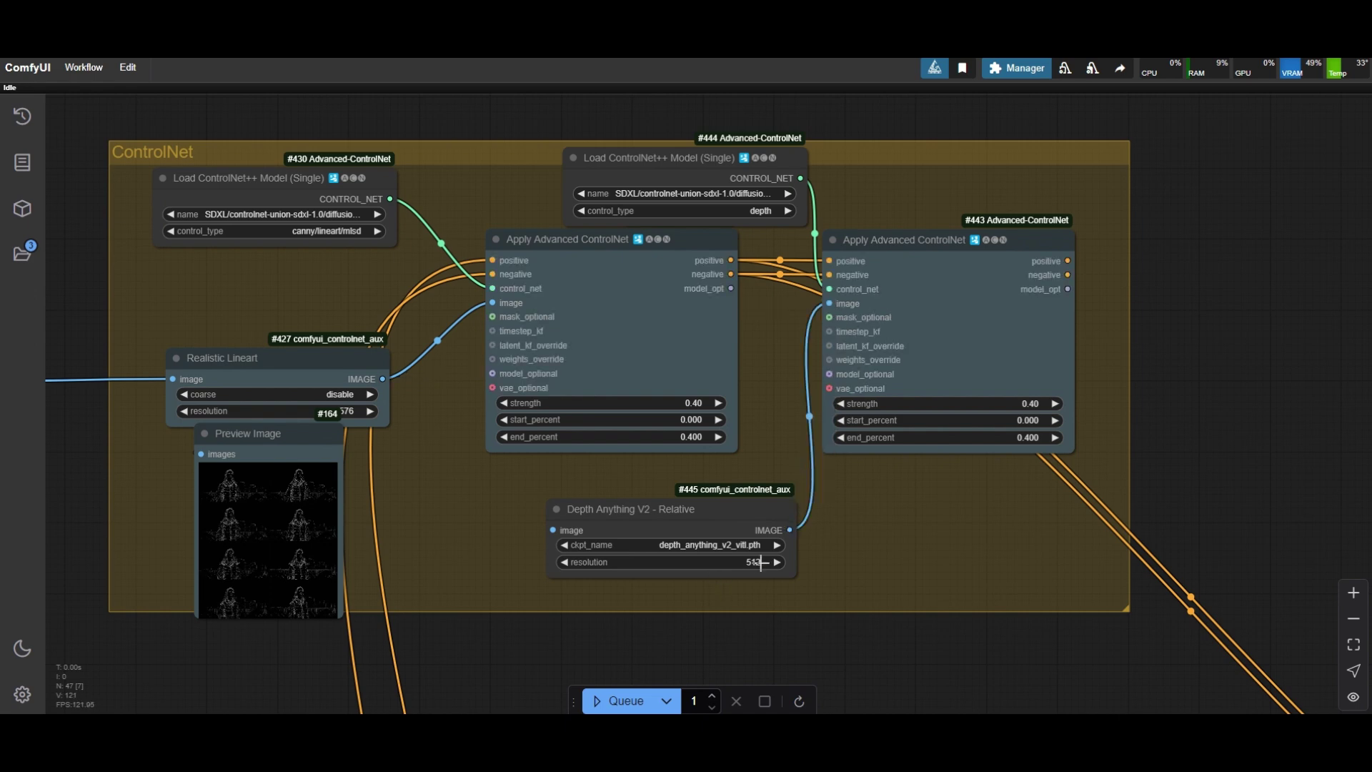
{"action": "left_click", "coordinate": [760, 562]}
{"action": "type", "text": "576"}
{"action": "key", "text": "Return"}
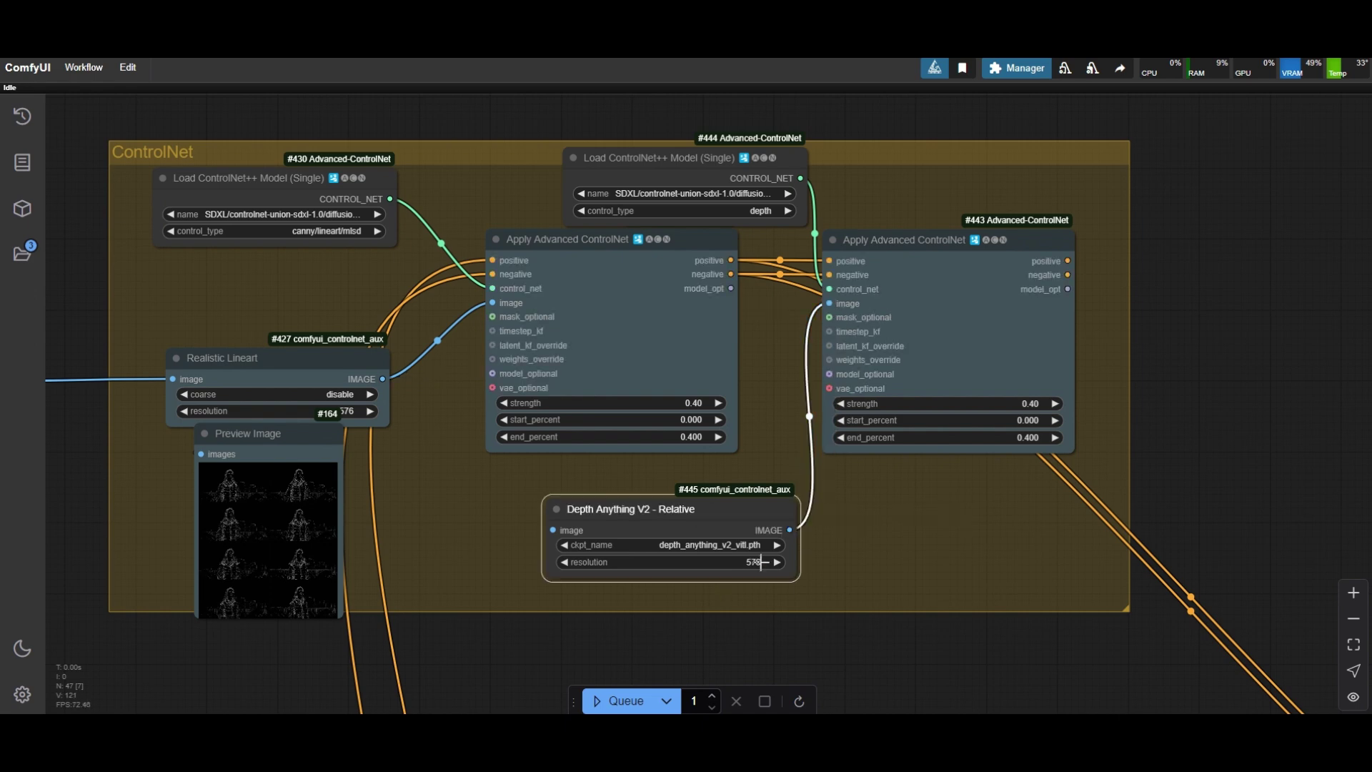
Step: Route the upscaled image link through a reroute into Realistic Lineart and Depth Anything image inputs
{"action": "scroll", "coordinate": [725, 473], "scroll_direction": "down", "scroll_amount": 15}
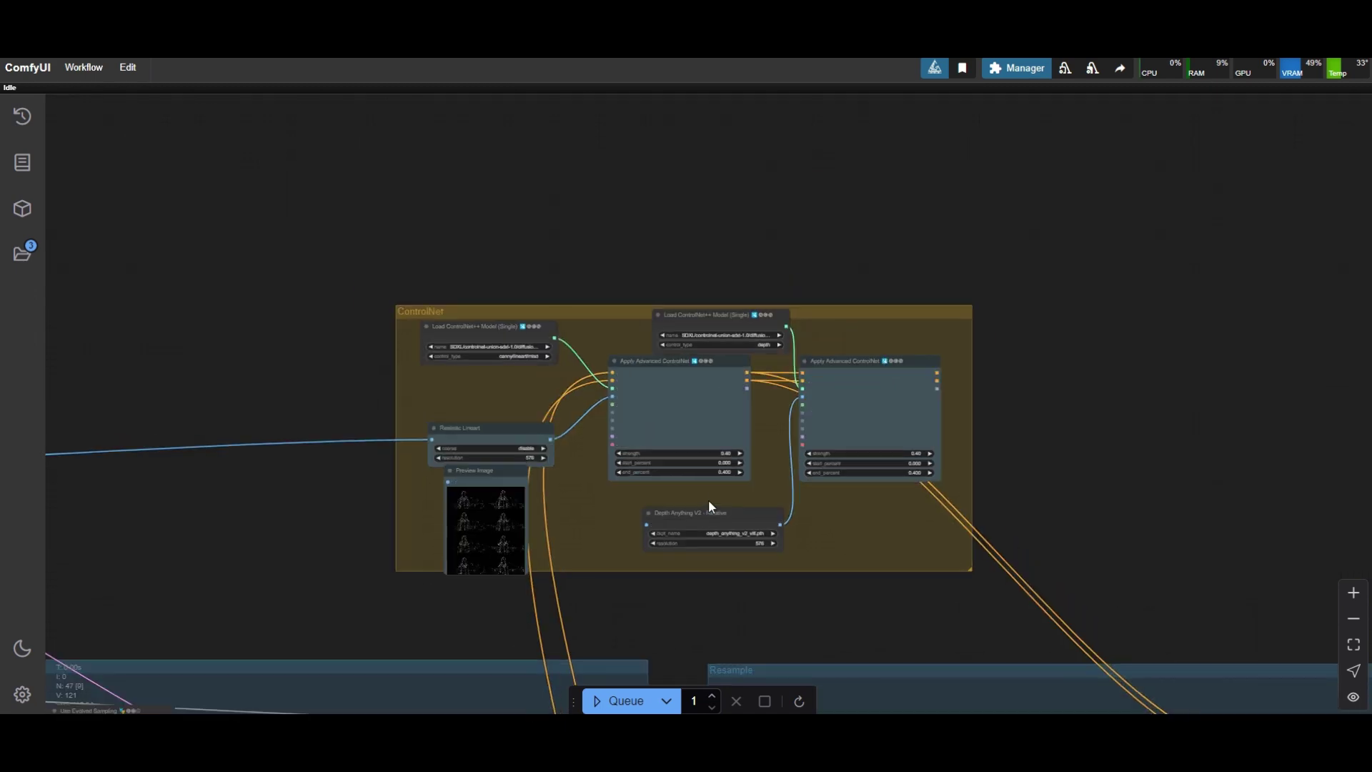
{"action": "scroll", "coordinate": [345, 524], "scroll_direction": "up", "scroll_amount": 3}
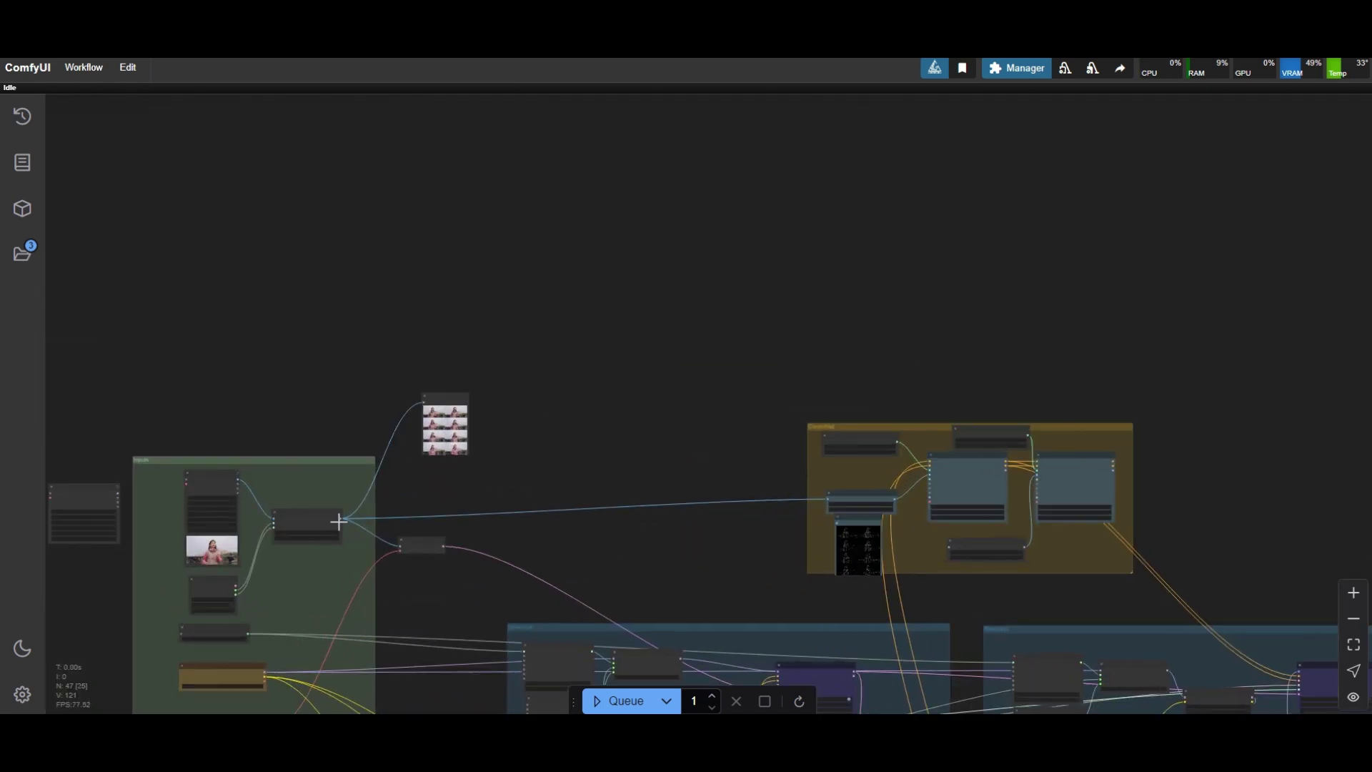
{"action": "left_click_drag", "start_coordinate": [338, 520], "coordinate": [770, 526]}
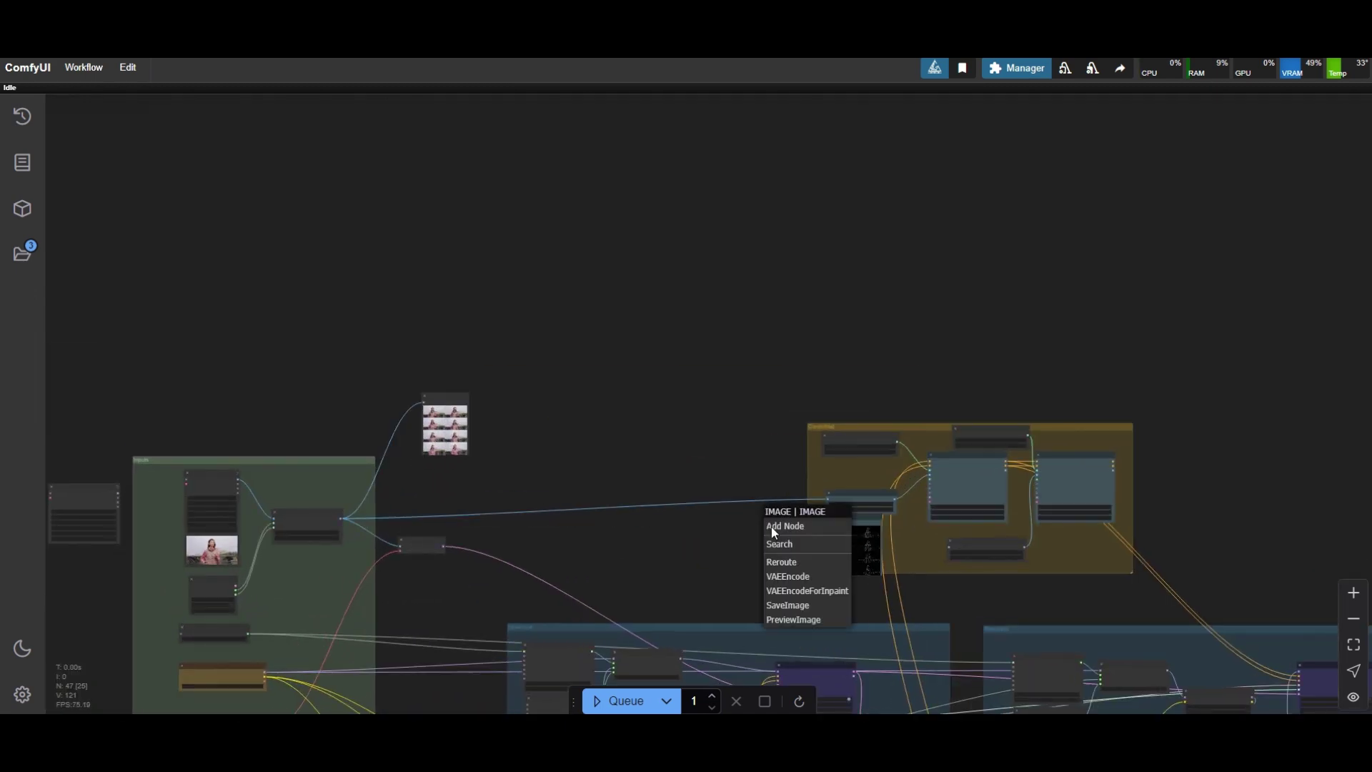
{"action": "left_click", "coordinate": [784, 564]}
{"action": "scroll", "coordinate": [786, 564], "scroll_direction": "up", "scroll_amount": 5}
{"action": "scroll", "coordinate": [784, 537], "scroll_direction": "up", "scroll_amount": 2}
{"action": "left_click_drag", "start_coordinate": [705, 458], "coordinate": [824, 371]}
{"action": "left_click_drag", "start_coordinate": [701, 459], "coordinate": [1170, 508]}
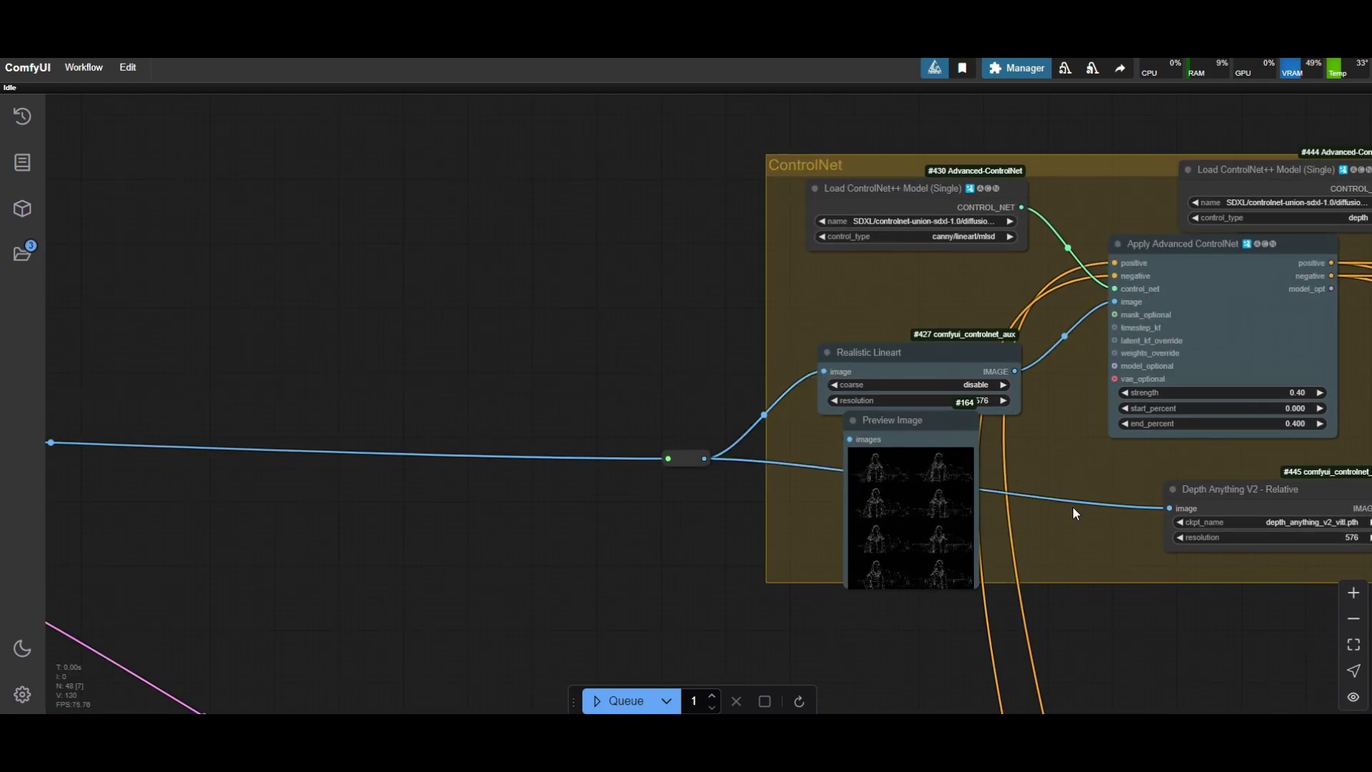
Step: Wire both Apply Advanced ControlNet conditioning outputs into the Resample SamplerCustom
{"action": "scroll", "coordinate": [1073, 507], "scroll_direction": "down", "scroll_amount": 5}
{"action": "left_click_drag", "start_coordinate": [877, 283], "coordinate": [636, 238]}
{"action": "scroll", "coordinate": [786, 329], "scroll_direction": "down", "scroll_amount": 6}
{"action": "scroll", "coordinate": [1000, 343], "scroll_direction": "up", "scroll_amount": 6}
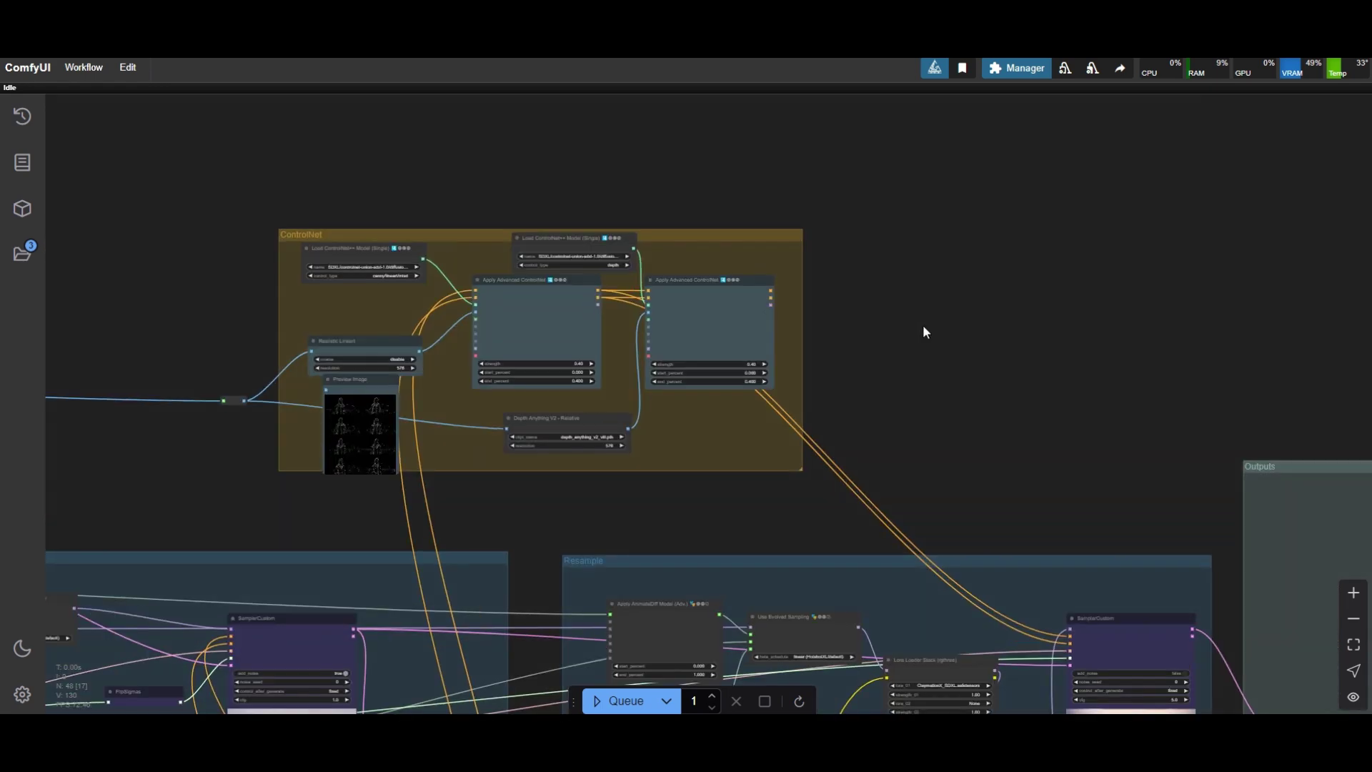
{"action": "scroll", "coordinate": [893, 325], "scroll_direction": "down", "scroll_amount": 3}
{"action": "scroll", "coordinate": [842, 307], "scroll_direction": "up", "scroll_amount": 2}
{"action": "left_click_drag", "start_coordinate": [804, 303], "coordinate": [1080, 616]}
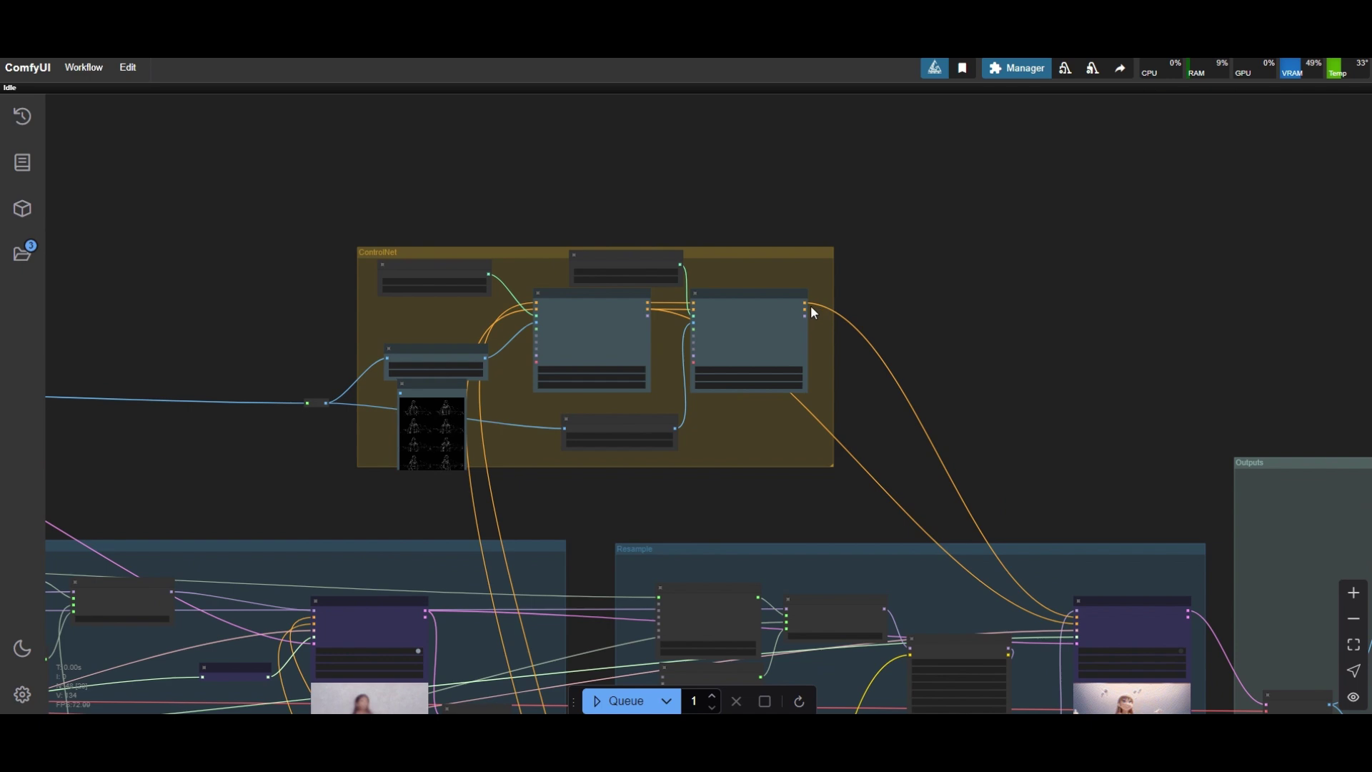
{"action": "left_click_drag", "start_coordinate": [809, 307], "coordinate": [1076, 619]}
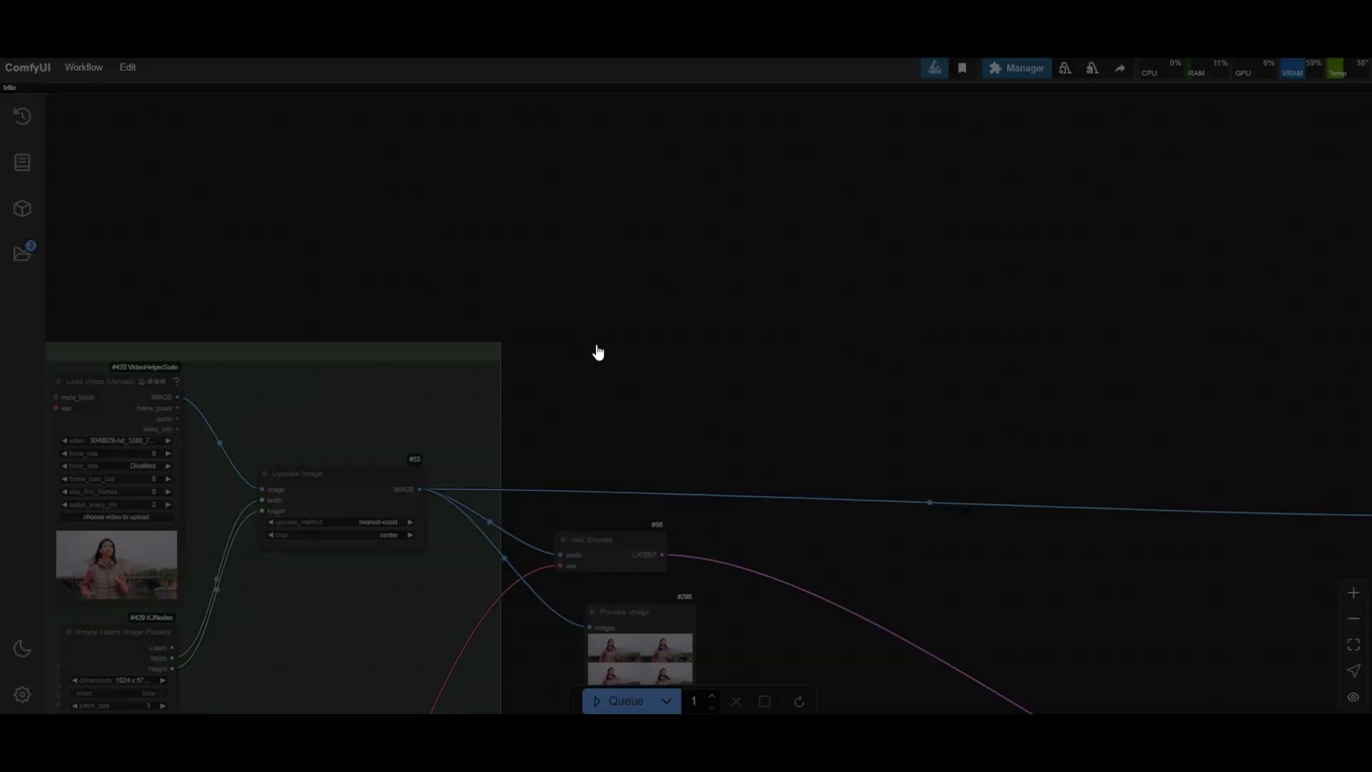
Step: Add a Get Image or Mask Range From Batch node beside Upscale Image, fed the upscaled frames
{"action": "double_click", "coordinate": [598, 352]}
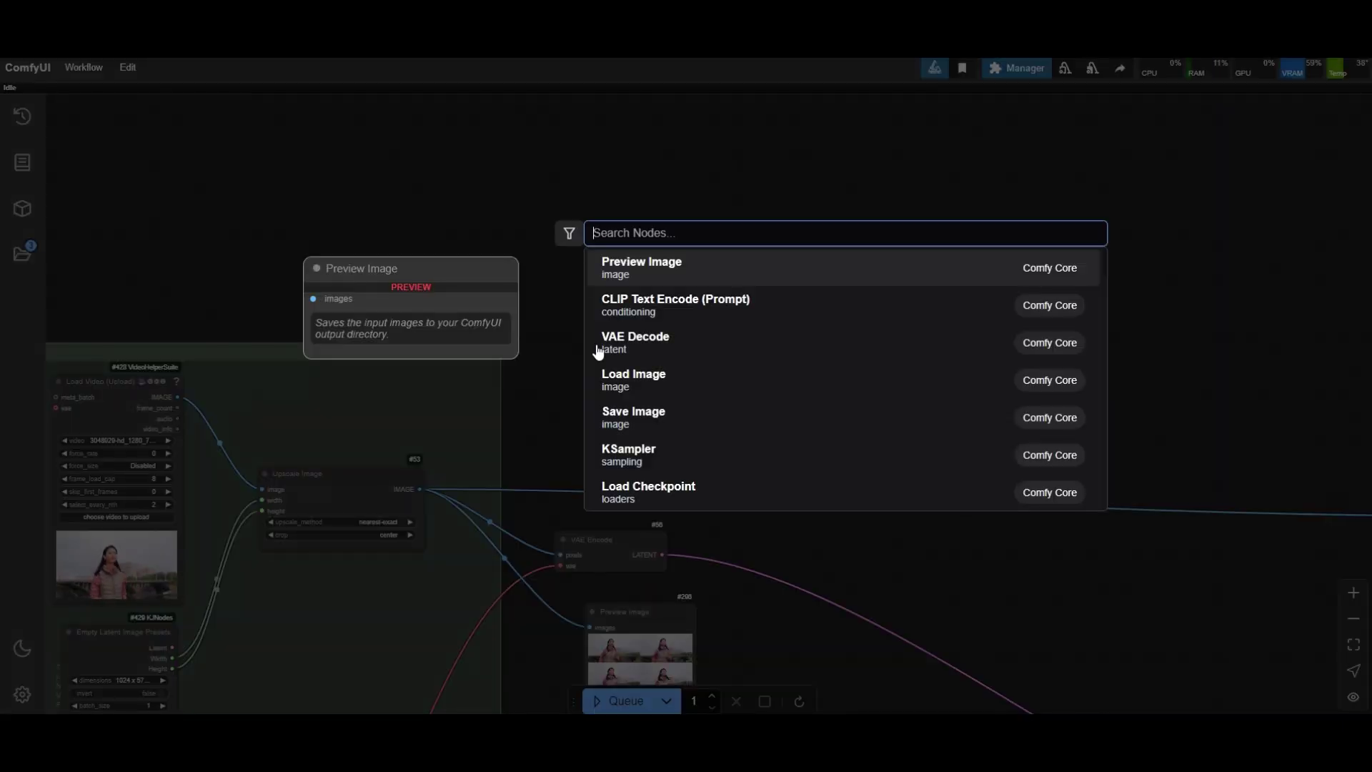
{"action": "type", "text": "range"}
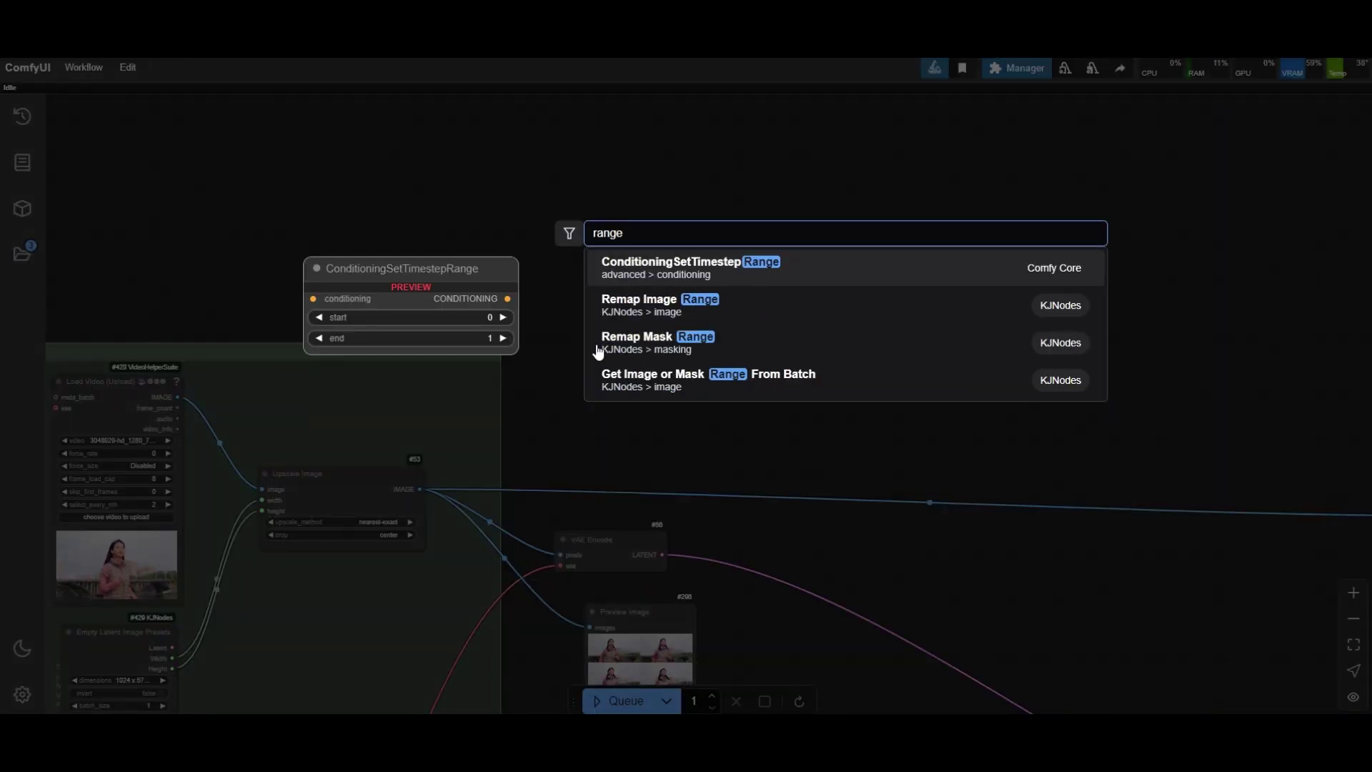
{"action": "left_click", "coordinate": [653, 381]}
{"action": "scroll", "coordinate": [571, 393], "scroll_direction": "up", "scroll_amount": 4}
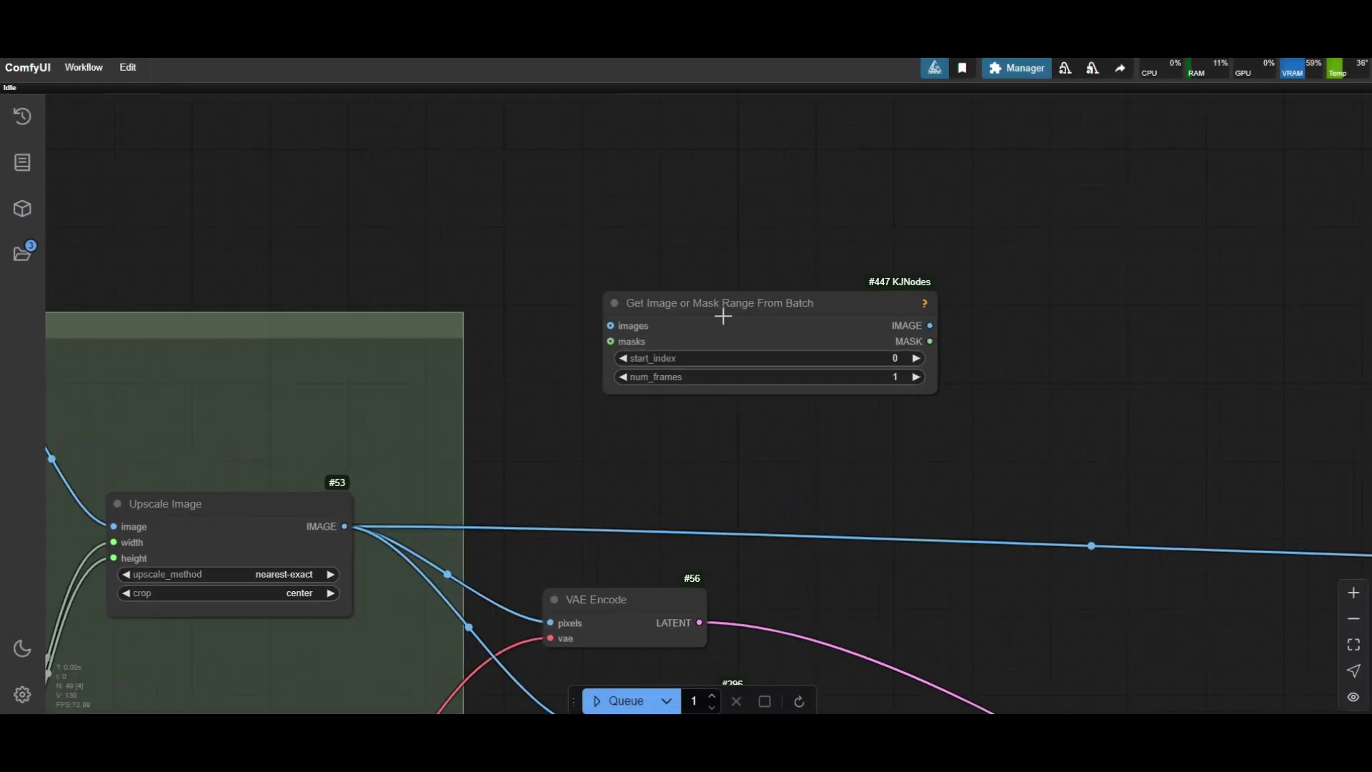
{"action": "left_click_drag", "start_coordinate": [939, 387], "coordinate": [835, 387]}
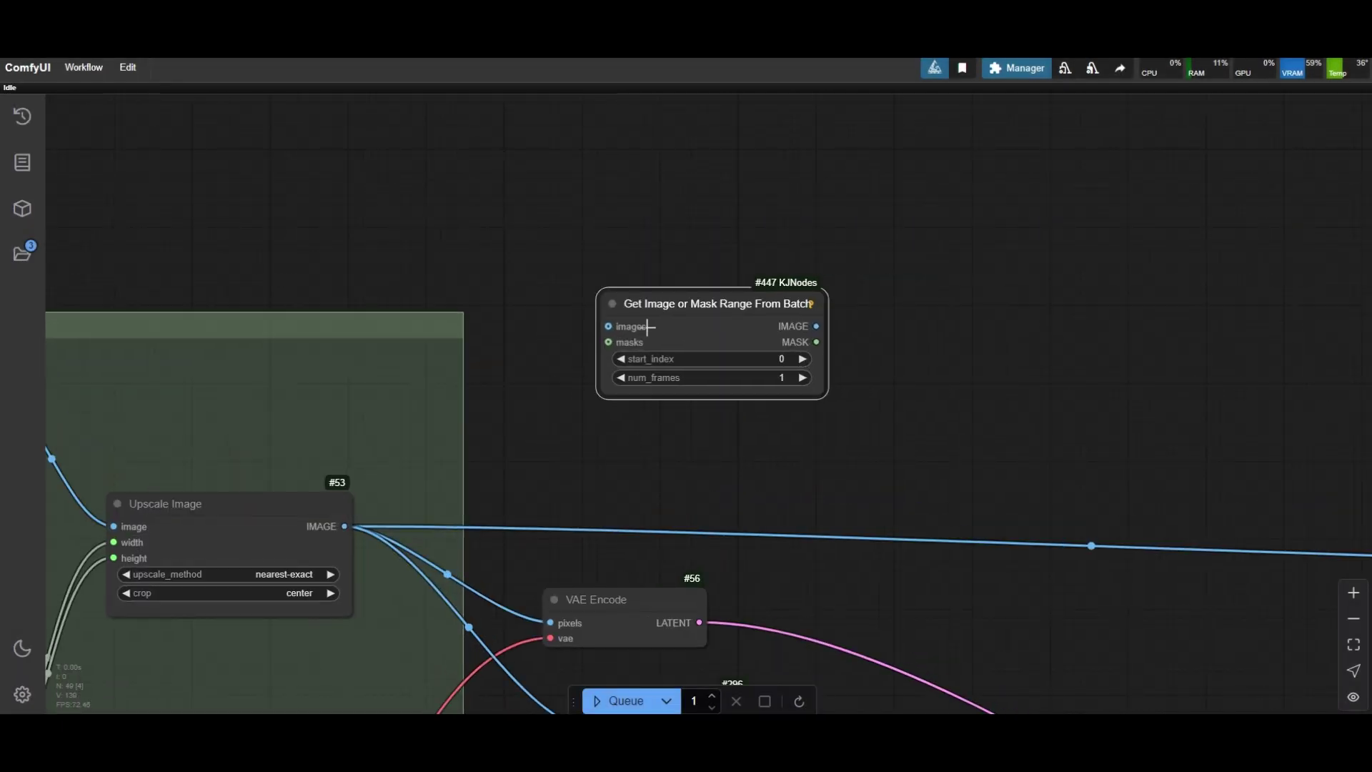
{"action": "left_click_drag", "start_coordinate": [712, 315], "coordinate": [564, 353]}
{"action": "left_click_drag", "start_coordinate": [345, 526], "coordinate": [466, 365]}
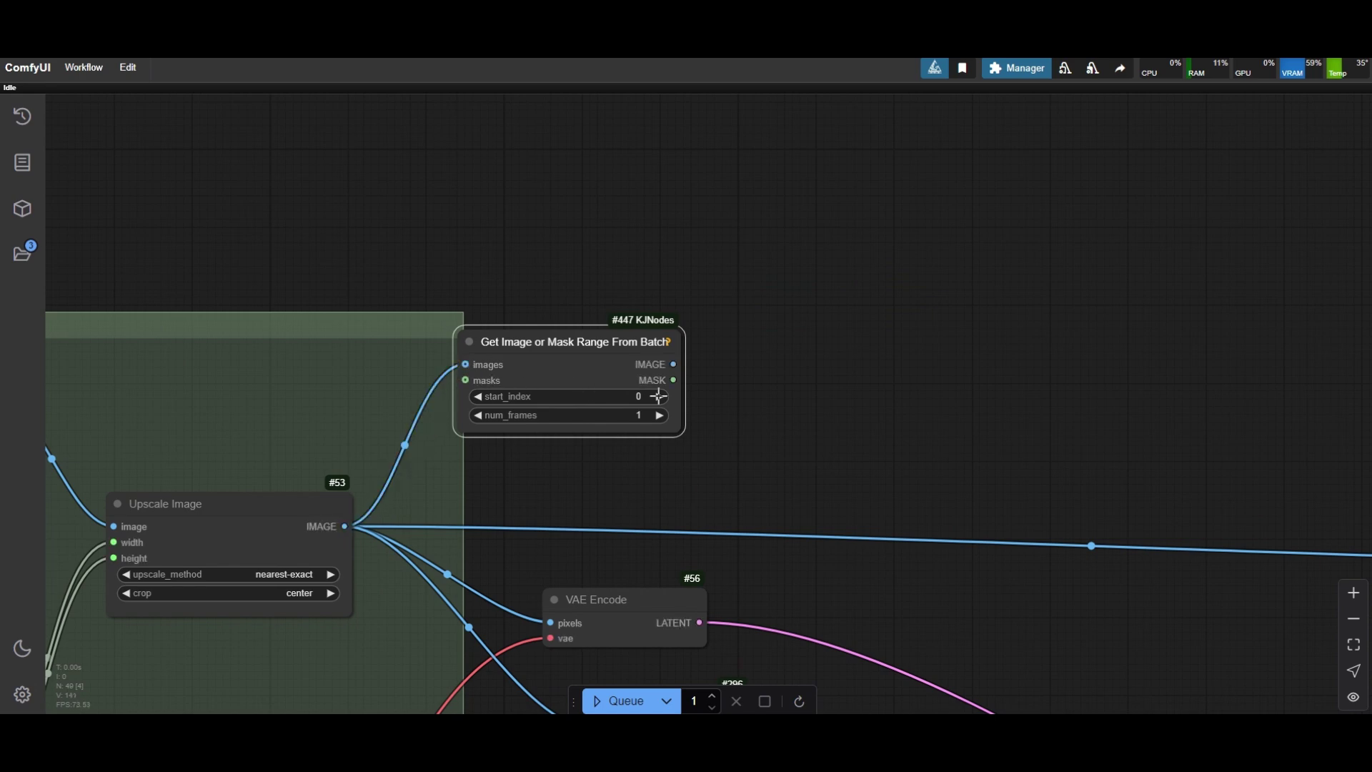
{"action": "scroll", "coordinate": [658, 396], "scroll_direction": "down", "scroll_amount": 3}
{"action": "scroll", "coordinate": [729, 383], "scroll_direction": "up", "scroll_amount": 1}
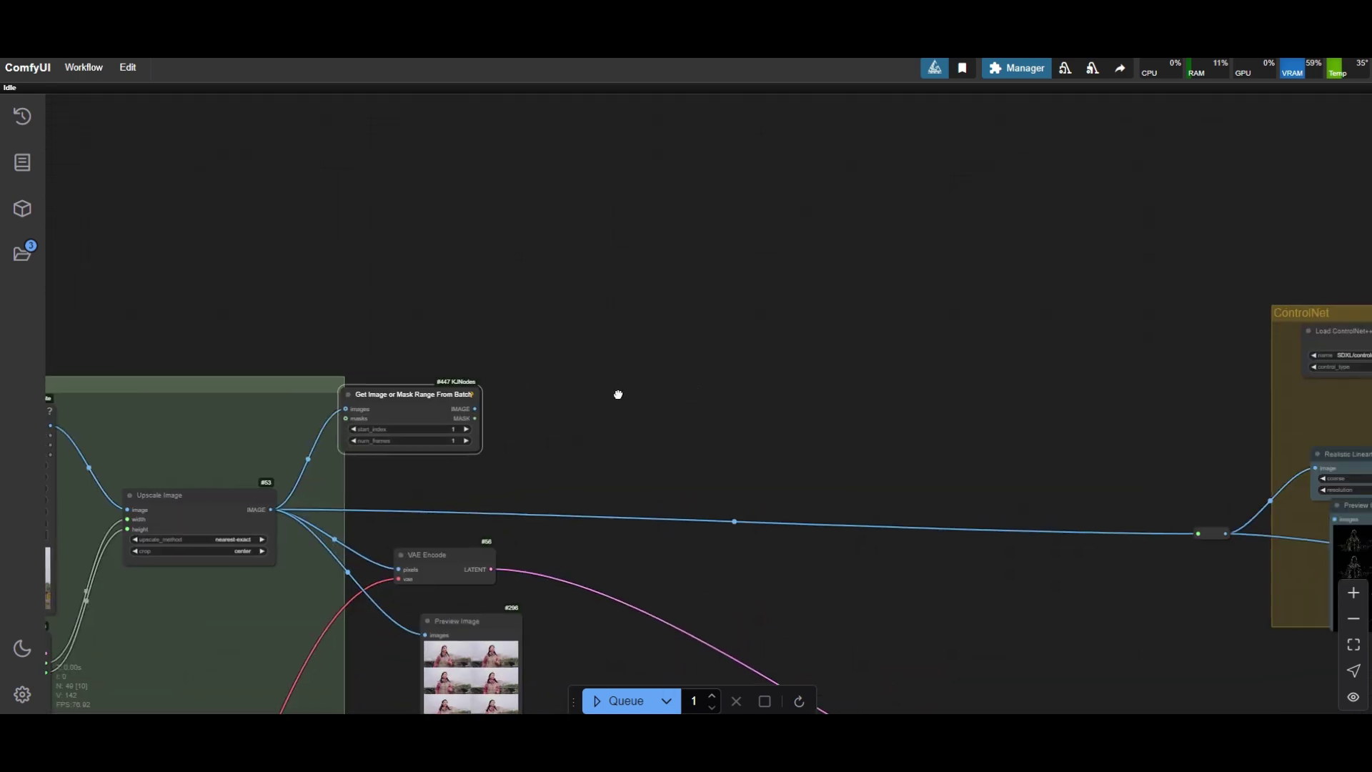
{"action": "scroll", "coordinate": [619, 392], "scroll_direction": "down", "scroll_amount": 3}
{"action": "scroll", "coordinate": [595, 320], "scroll_direction": "up", "scroll_amount": 3}
Step: Add a Florence2Run node next to the range node and feed it the extracted frame
{"action": "double_click", "coordinate": [594, 321]}
{"action": "type", "text": "F"}
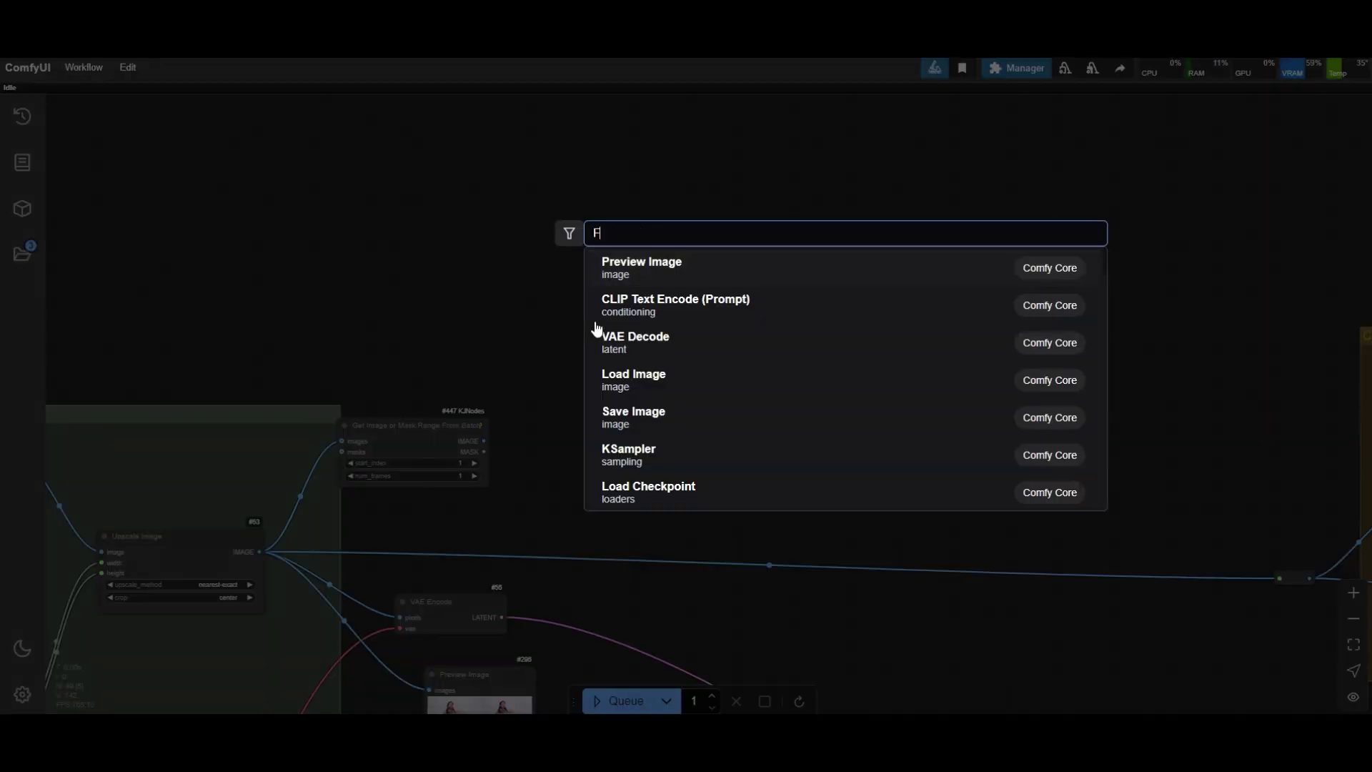
{"action": "type", "text": "lorence"}
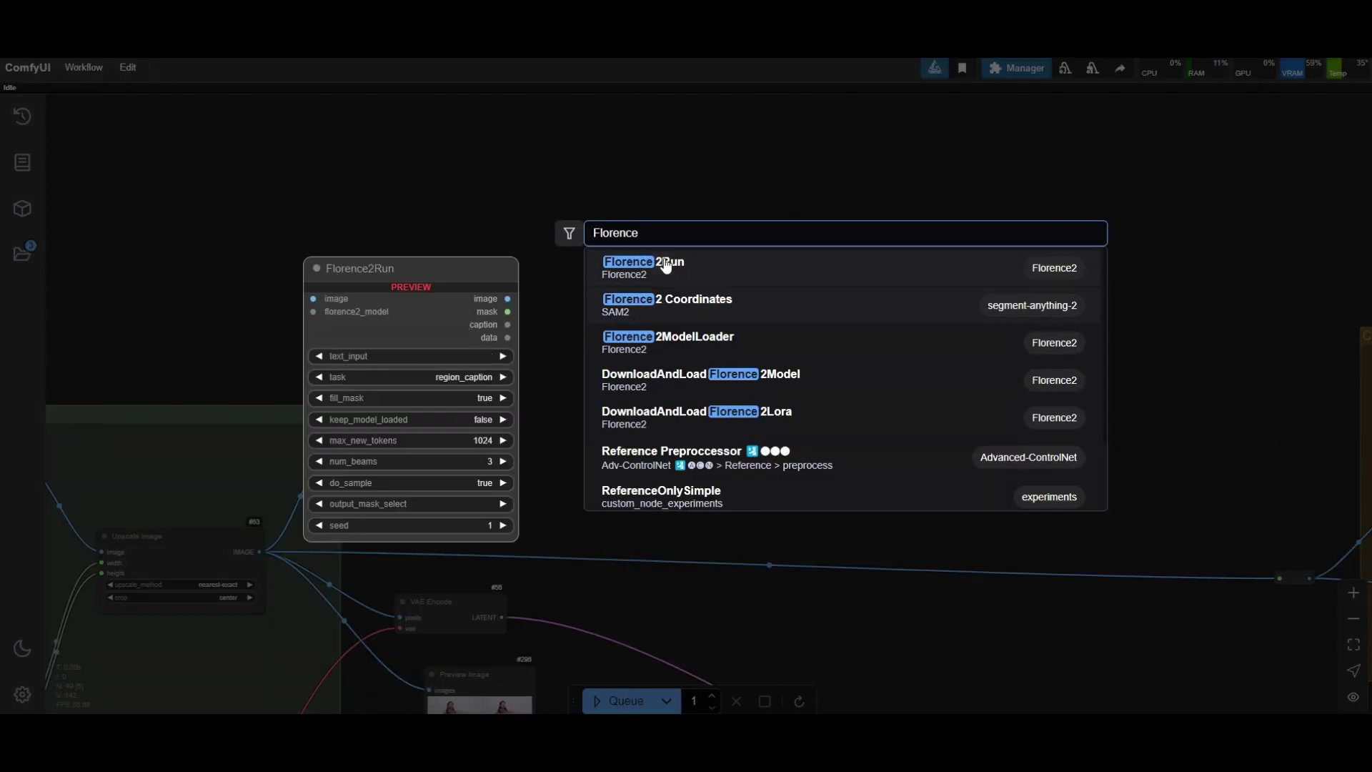
{"action": "left_click", "coordinate": [663, 269]}
{"action": "left_click_drag", "start_coordinate": [643, 311], "coordinate": [604, 299]}
{"action": "scroll", "coordinate": [491, 366], "scroll_direction": "up", "scroll_amount": 3}
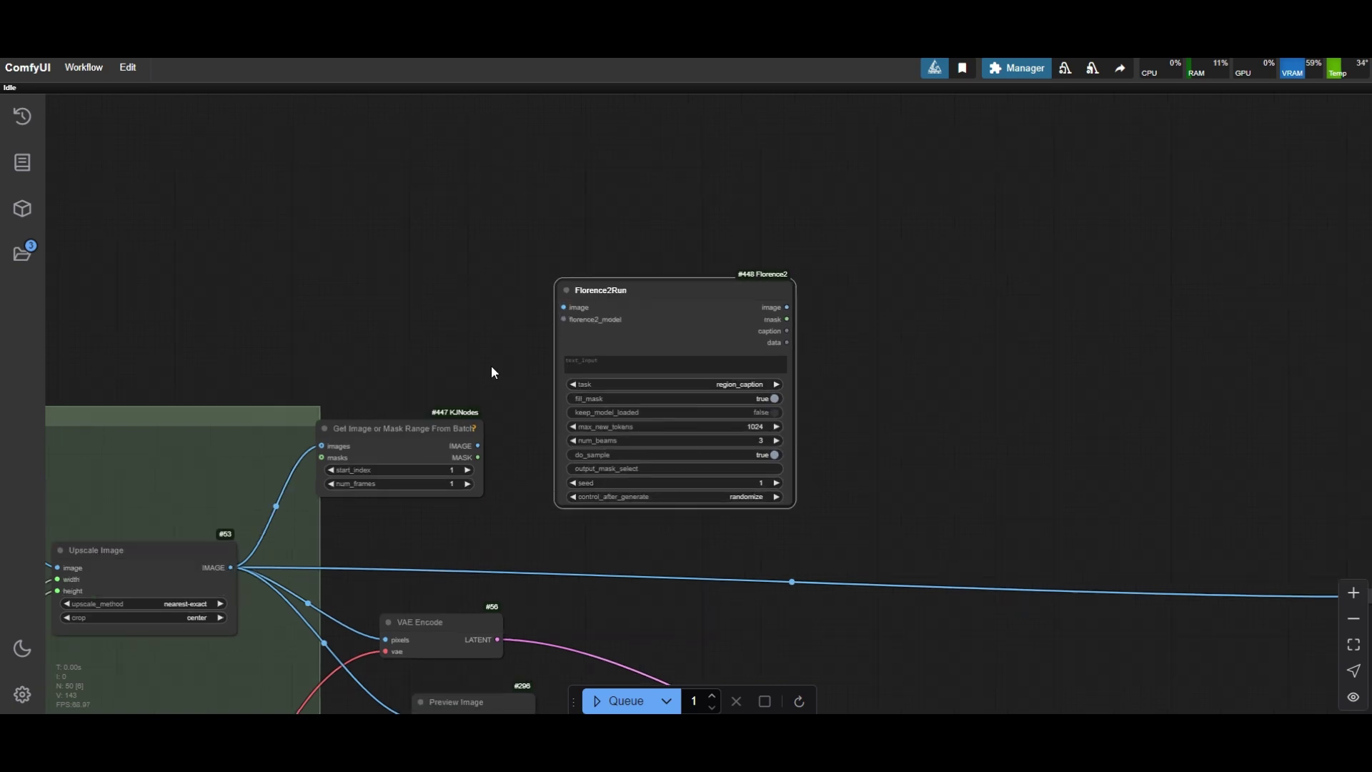
{"action": "left_click_drag", "start_coordinate": [458, 459], "coordinate": [427, 207]}
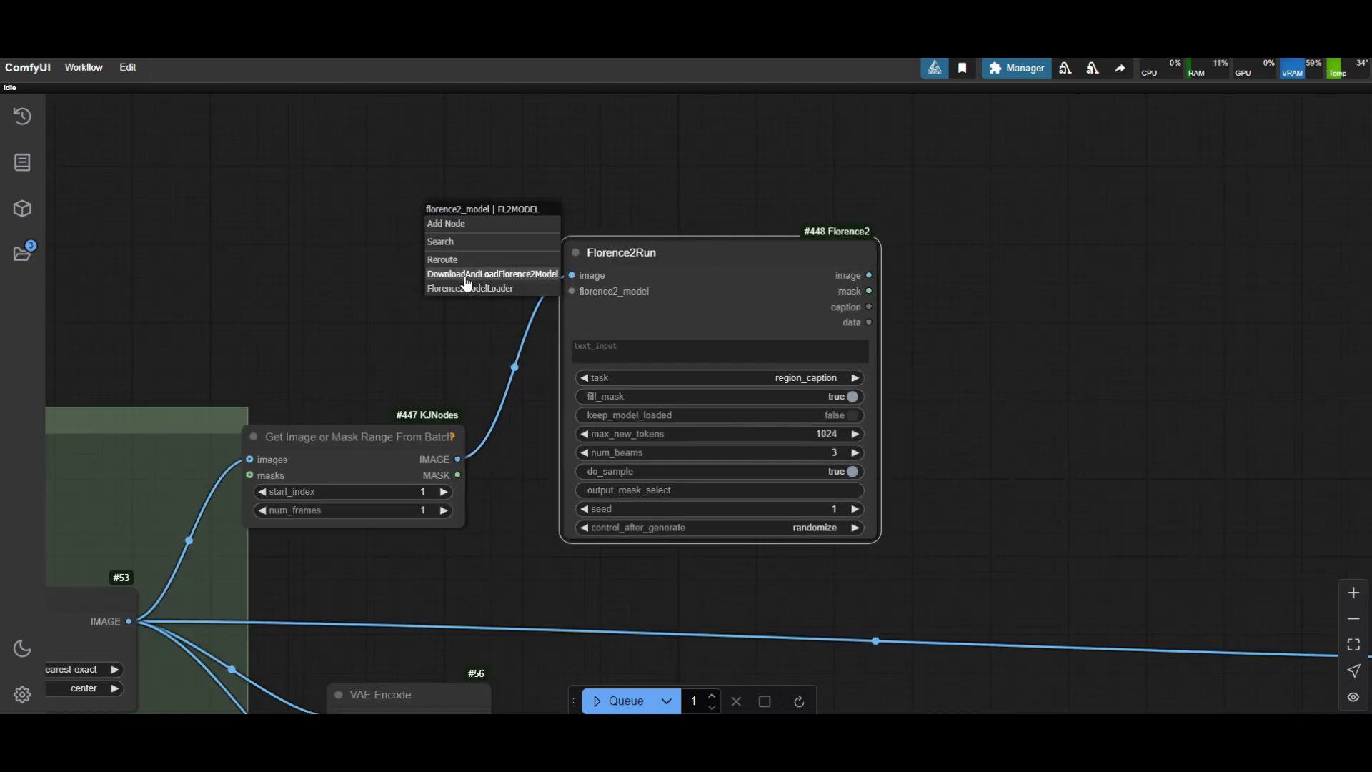
Step: Create a DownloadAndLoadFlorence2Model loader for Florence2Run using microsoft/Florence-2-base
{"action": "left_click", "coordinate": [465, 276]}
{"action": "left_click_drag", "start_coordinate": [536, 224], "coordinate": [383, 224]}
{"action": "scroll", "coordinate": [383, 224], "scroll_direction": "up", "scroll_amount": 2}
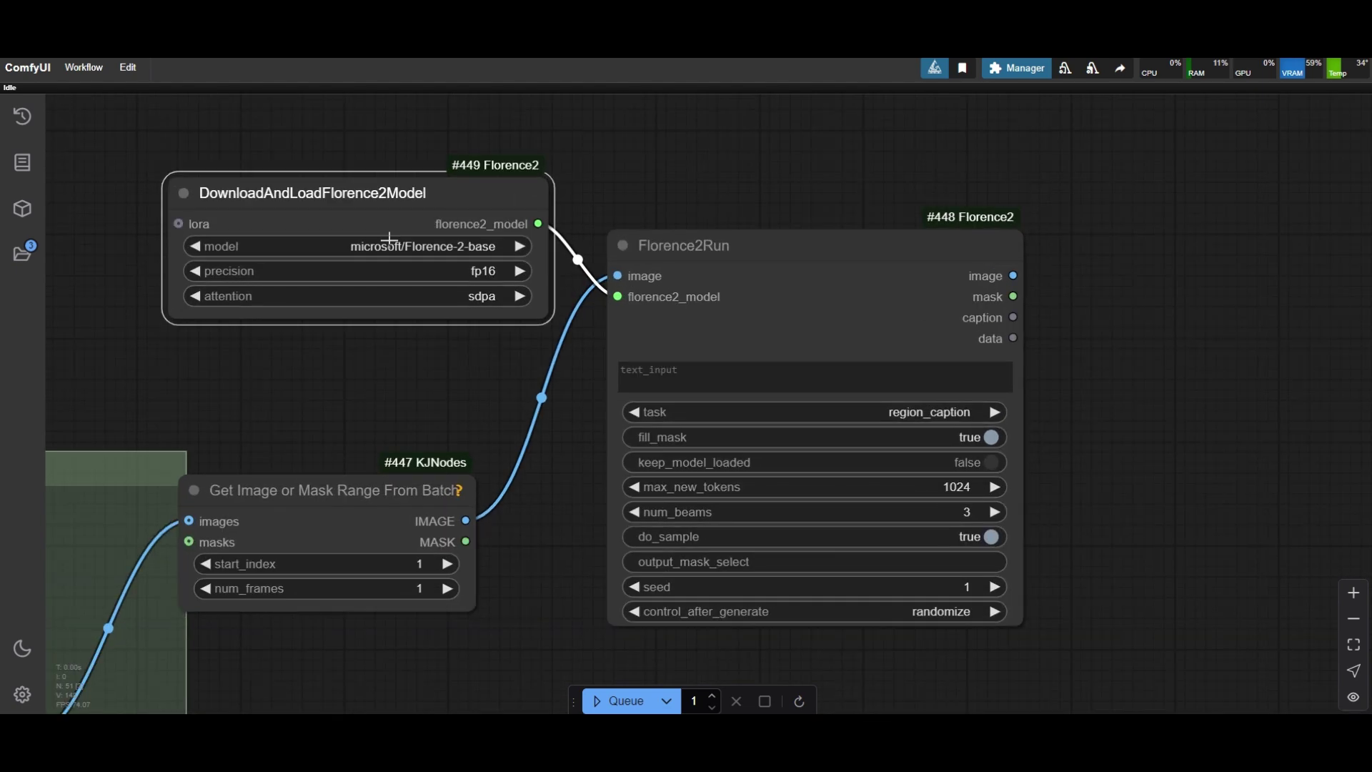
{"action": "left_click", "coordinate": [458, 251]}
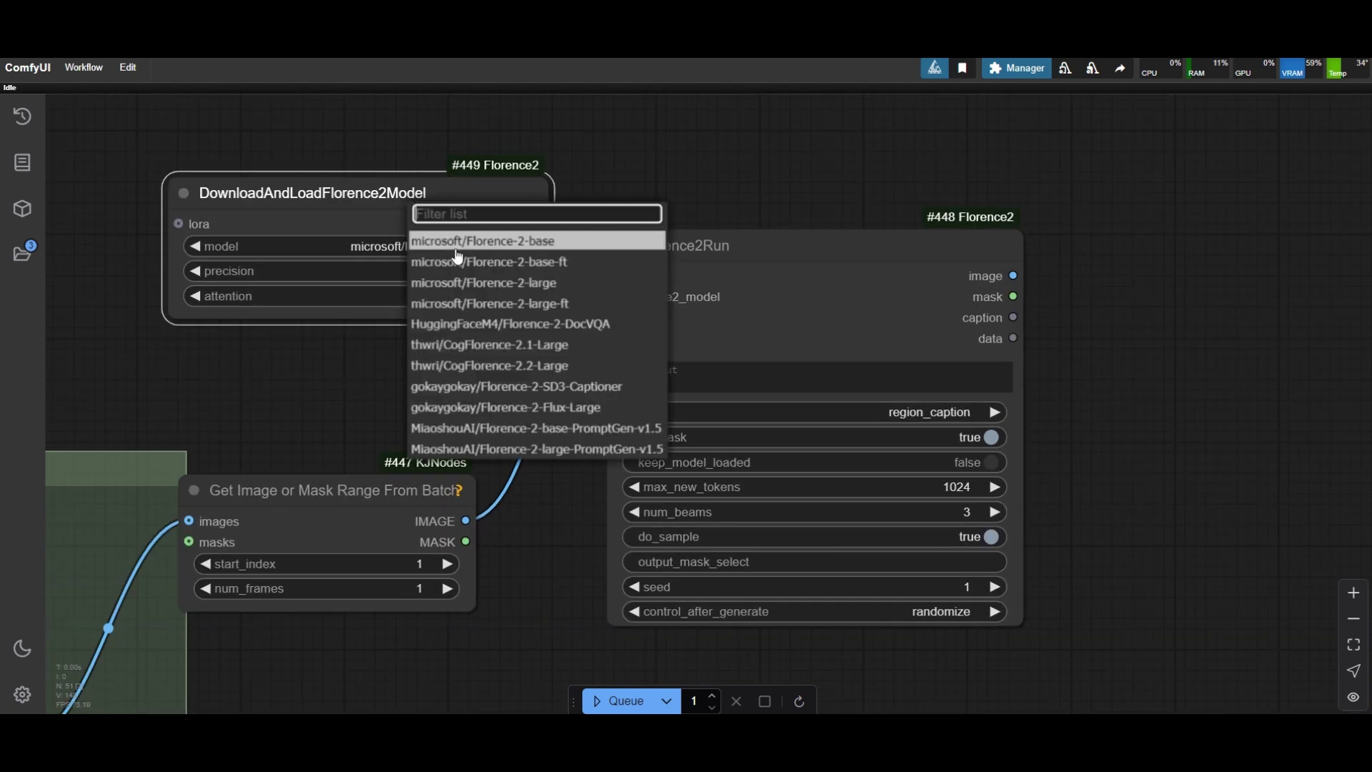
{"action": "left_click", "coordinate": [521, 242]}
{"action": "left_click_drag", "start_coordinate": [543, 317], "coordinate": [465, 315]}
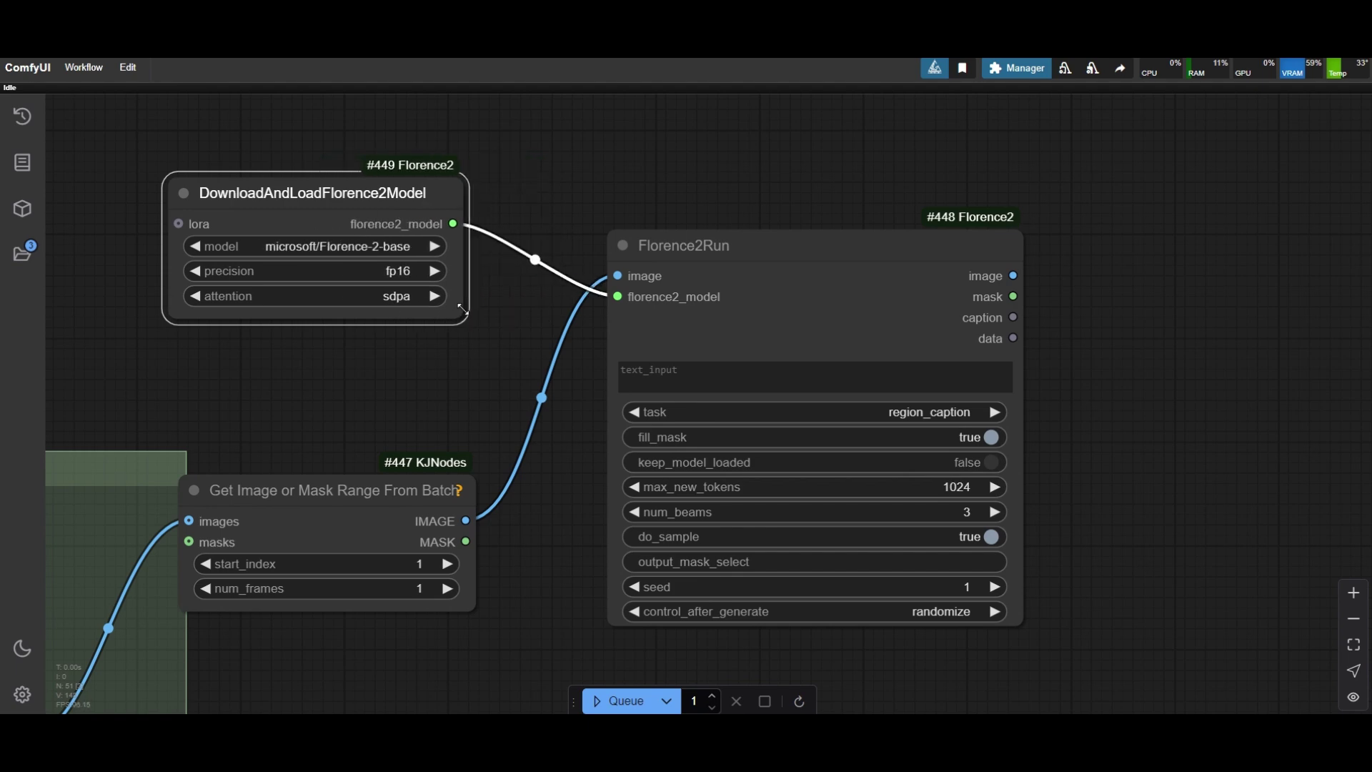
{"action": "left_click_drag", "start_coordinate": [450, 211], "coordinate": [481, 218]}
Step: Set the Florence2Run task to detailed_caption
{"action": "scroll", "coordinate": [439, 276], "scroll_direction": "down", "scroll_amount": 1}
{"action": "scroll", "coordinate": [952, 401], "scroll_direction": "down", "scroll_amount": 1}
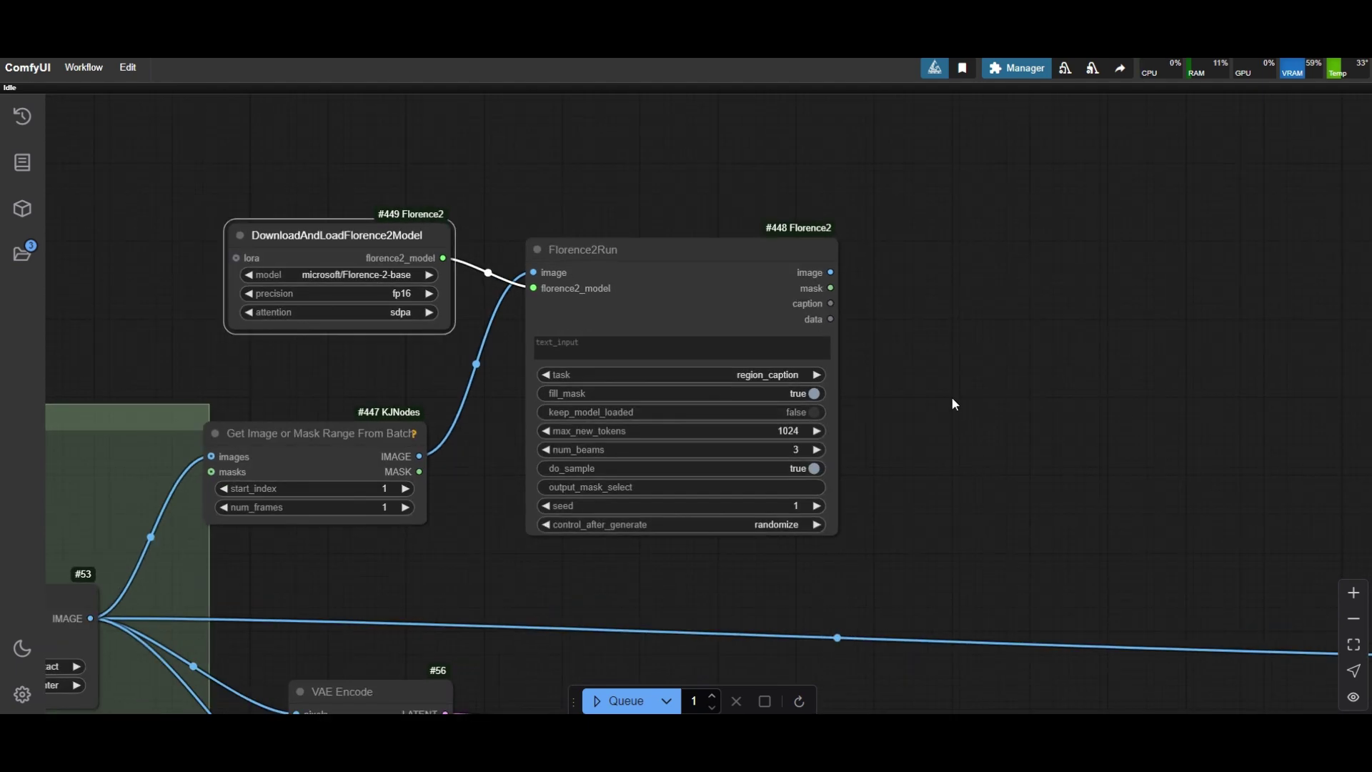
{"action": "scroll", "coordinate": [713, 367], "scroll_direction": "up", "scroll_amount": 3}
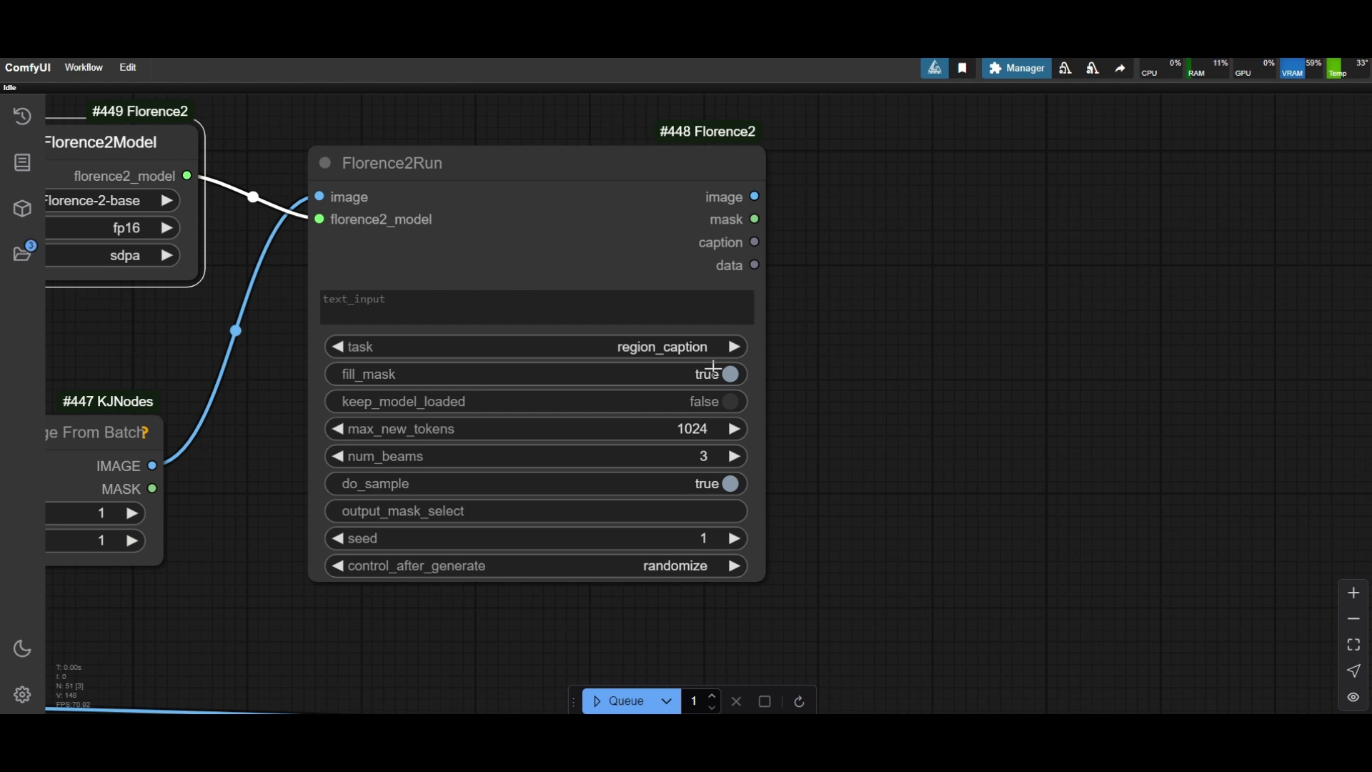
{"action": "left_click", "coordinate": [674, 344]}
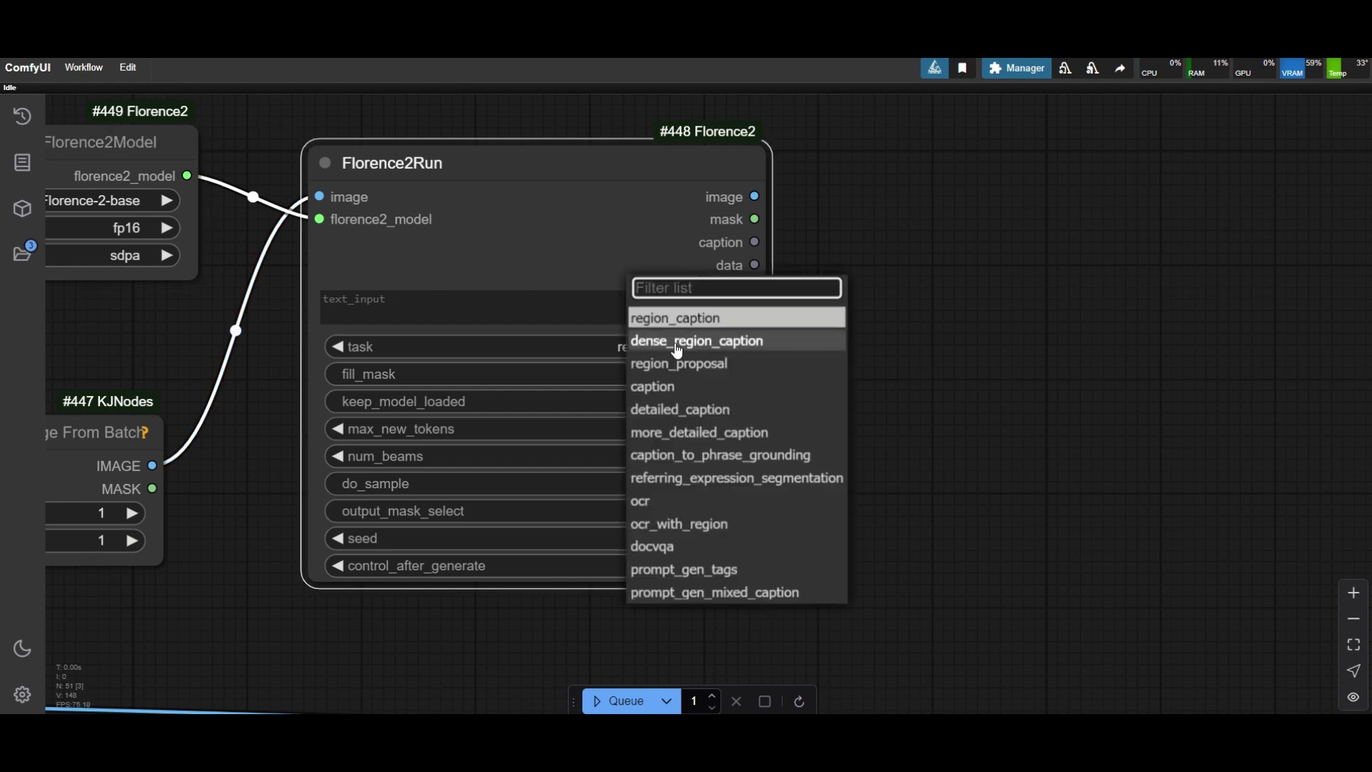
{"action": "left_click", "coordinate": [699, 421]}
{"action": "scroll", "coordinate": [895, 360], "scroll_direction": "down", "scroll_amount": 1}
Step: Add a Display Any (rgthree) node showing the Florence2Run caption output
{"action": "double_click", "coordinate": [833, 326]}
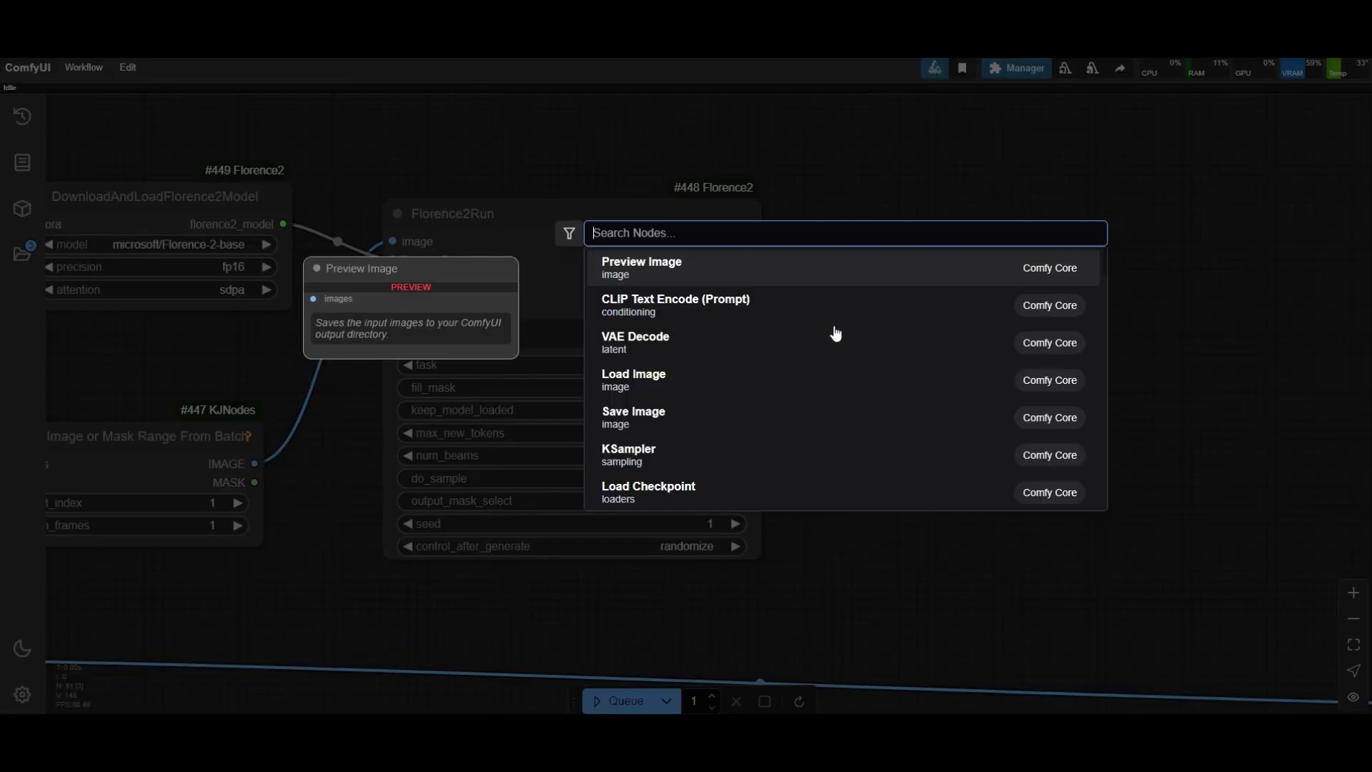
{"action": "type", "text": "displat"}
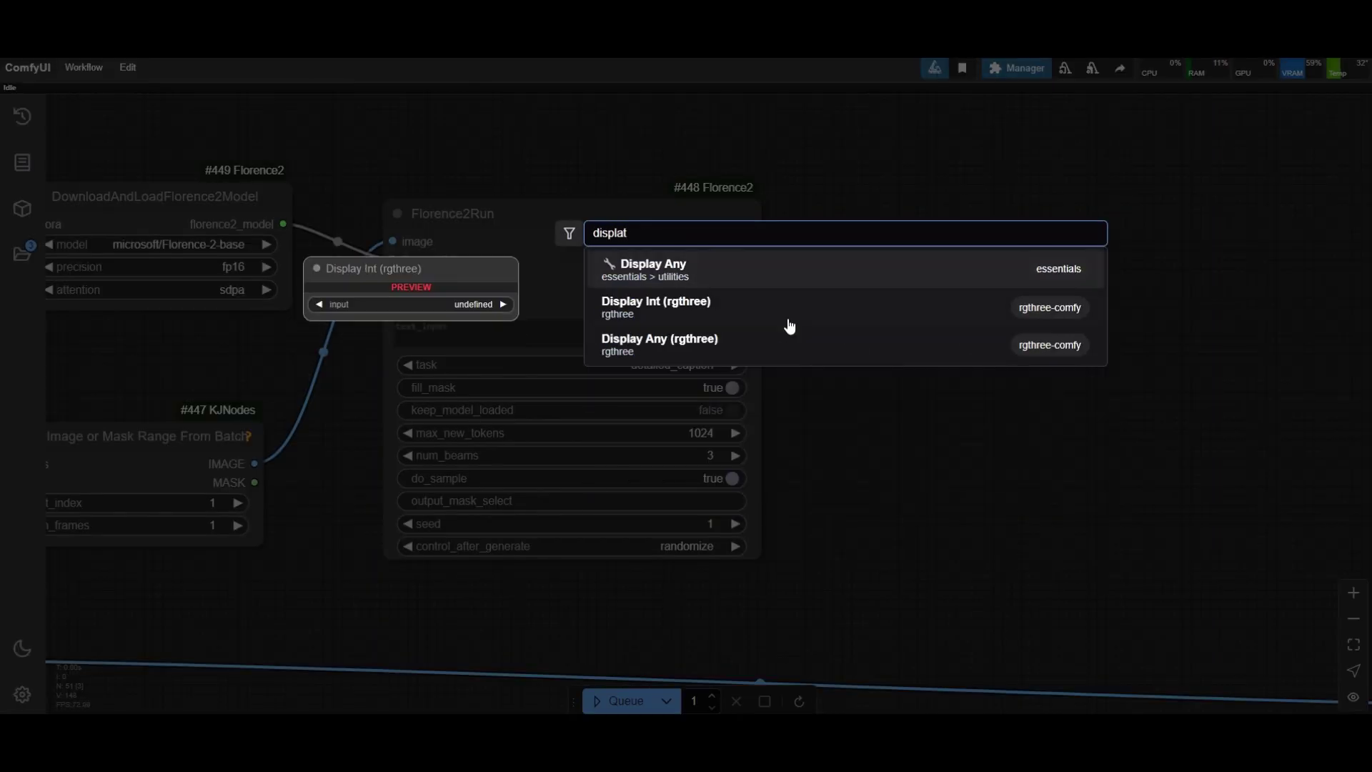
{"action": "left_click", "coordinate": [723, 341]}
{"action": "scroll", "coordinate": [773, 274], "scroll_direction": "up", "scroll_amount": 1}
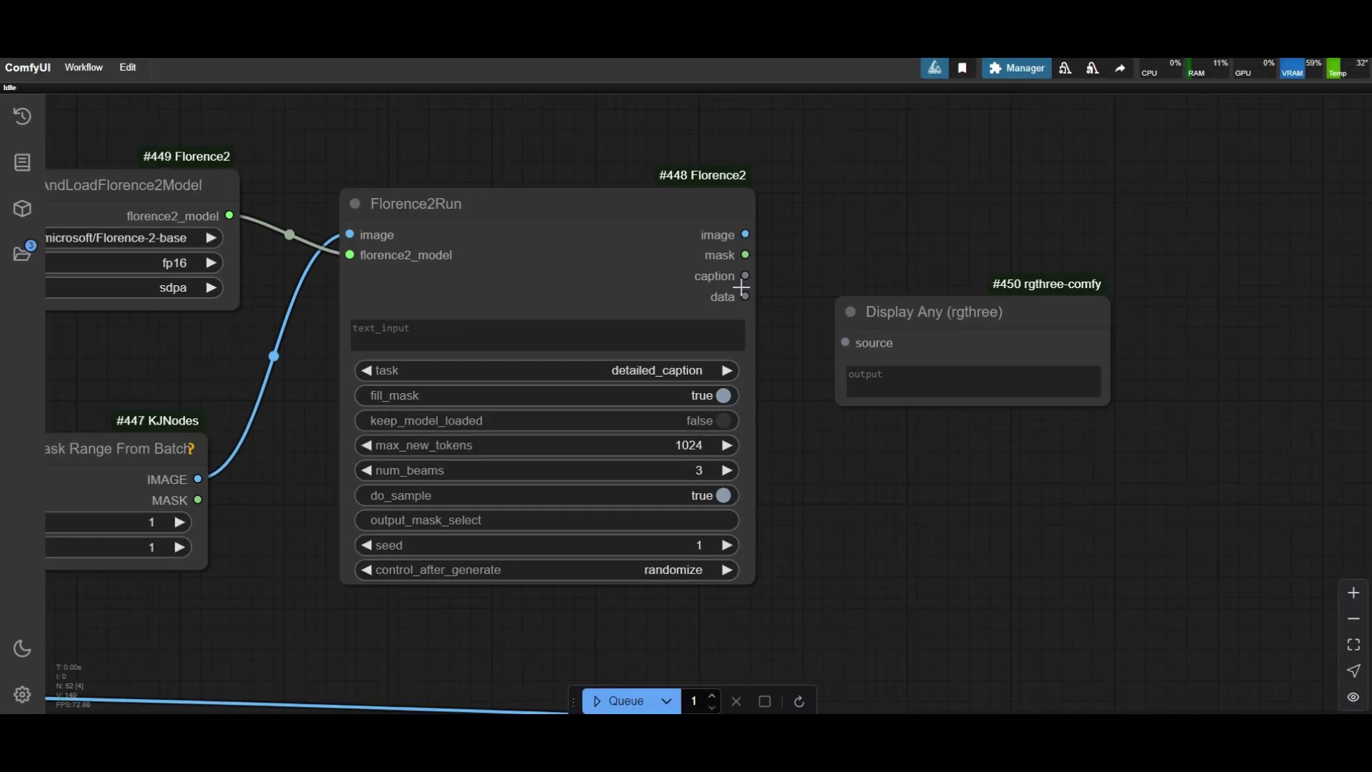
{"action": "left_click_drag", "start_coordinate": [746, 276], "coordinate": [833, 345]}
{"action": "scroll", "coordinate": [833, 345], "scroll_direction": "down", "scroll_amount": 2}
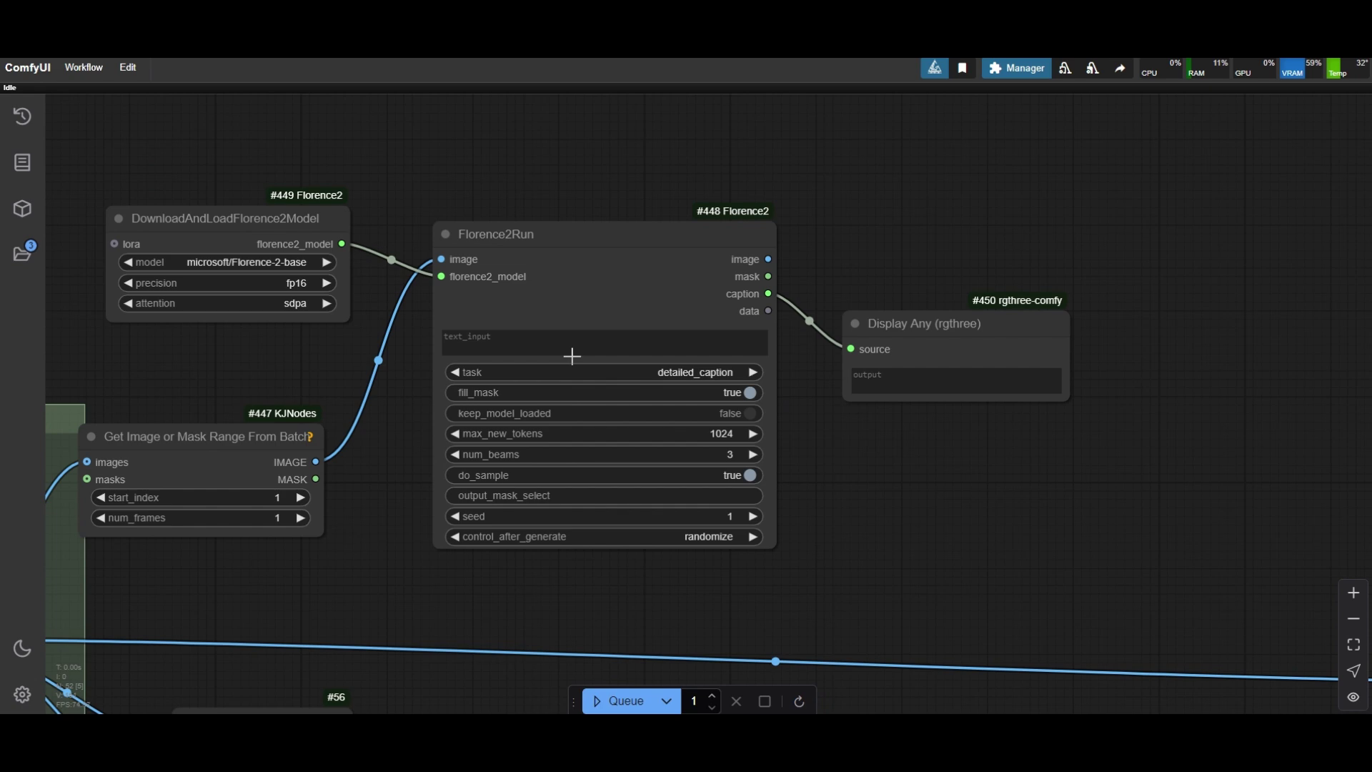
Step: Run the workflow with Ctrl+Enter and copy the generated caption text
{"action": "key", "text": "ctrl+Return"}
{"action": "scroll", "coordinate": [578, 307], "scroll_direction": "up", "scroll_amount": 8}
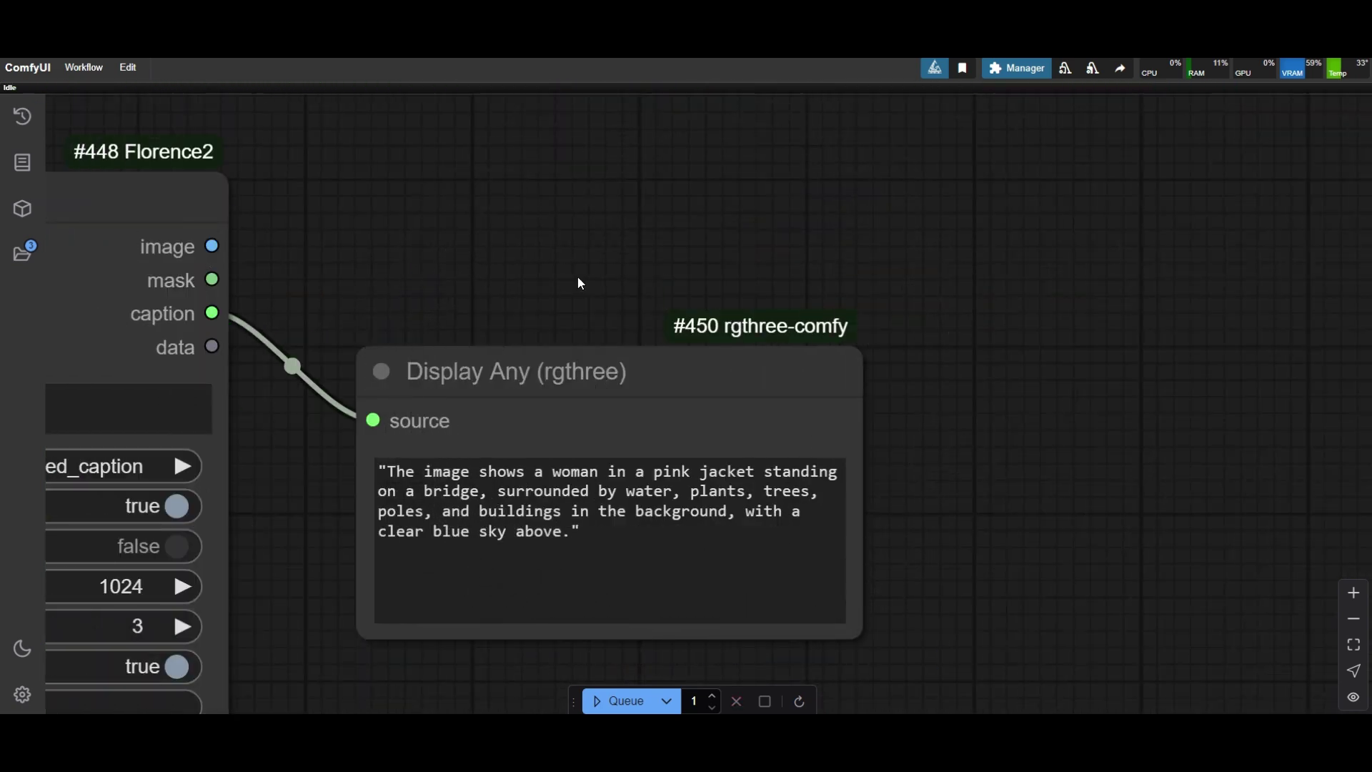
{"action": "left_click_drag", "start_coordinate": [568, 535], "coordinate": [406, 477]}
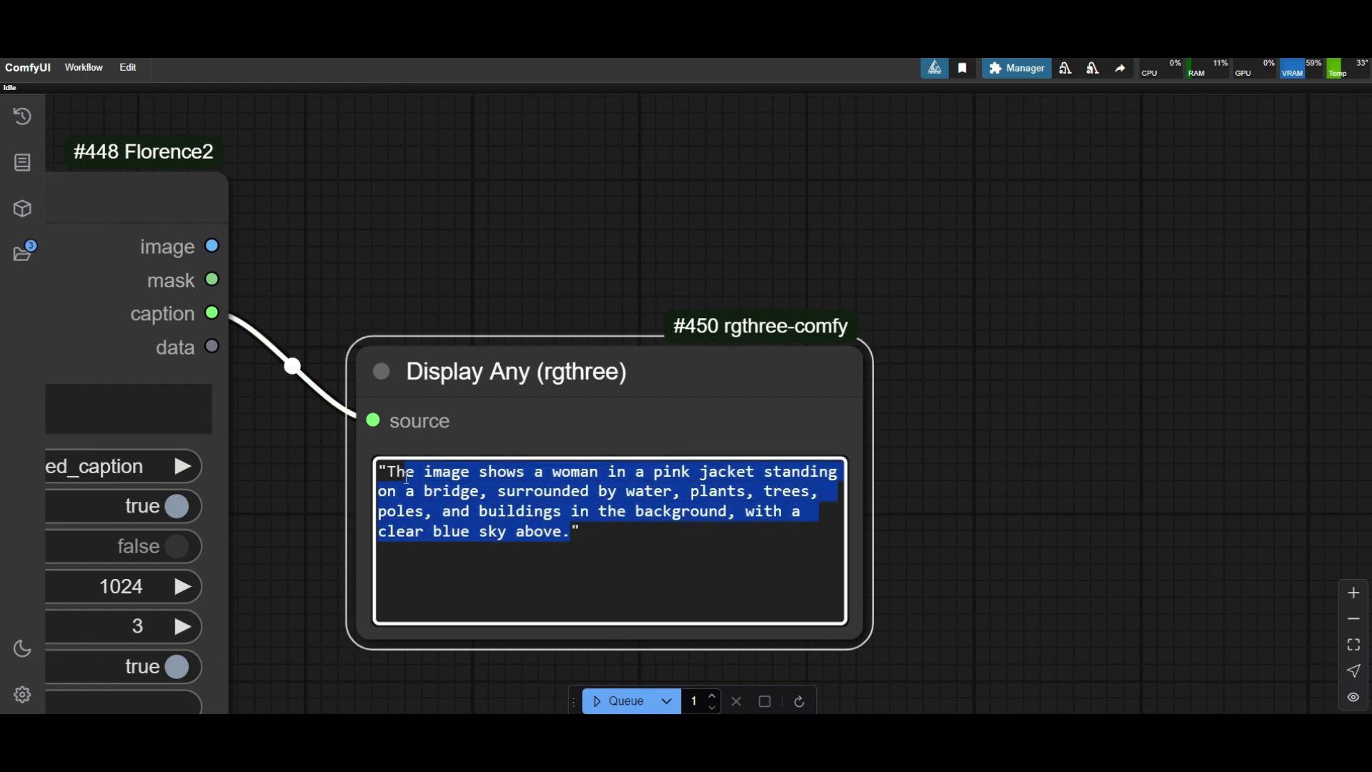
{"action": "right_click", "coordinate": [404, 478]}
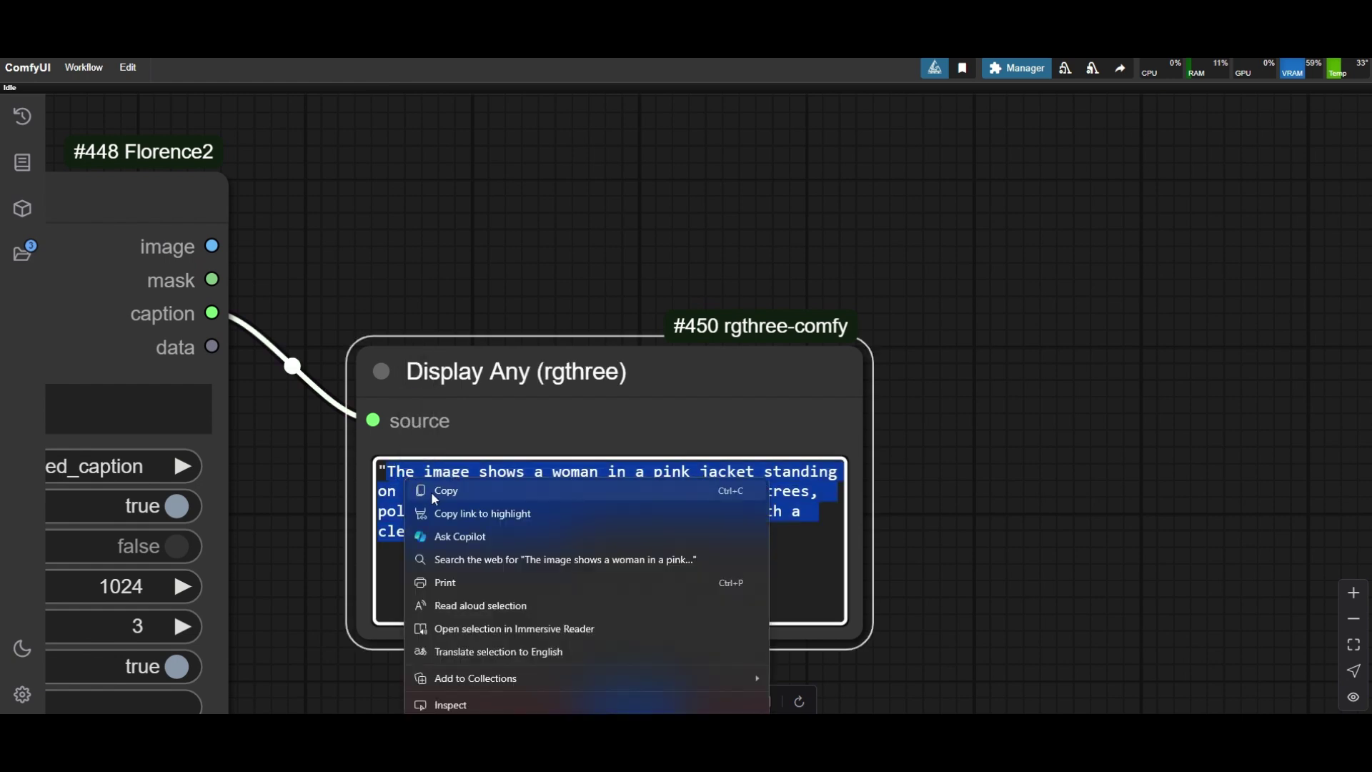
{"action": "left_click", "coordinate": [431, 492]}
{"action": "scroll", "coordinate": [468, 390], "scroll_direction": "down", "scroll_amount": 2}
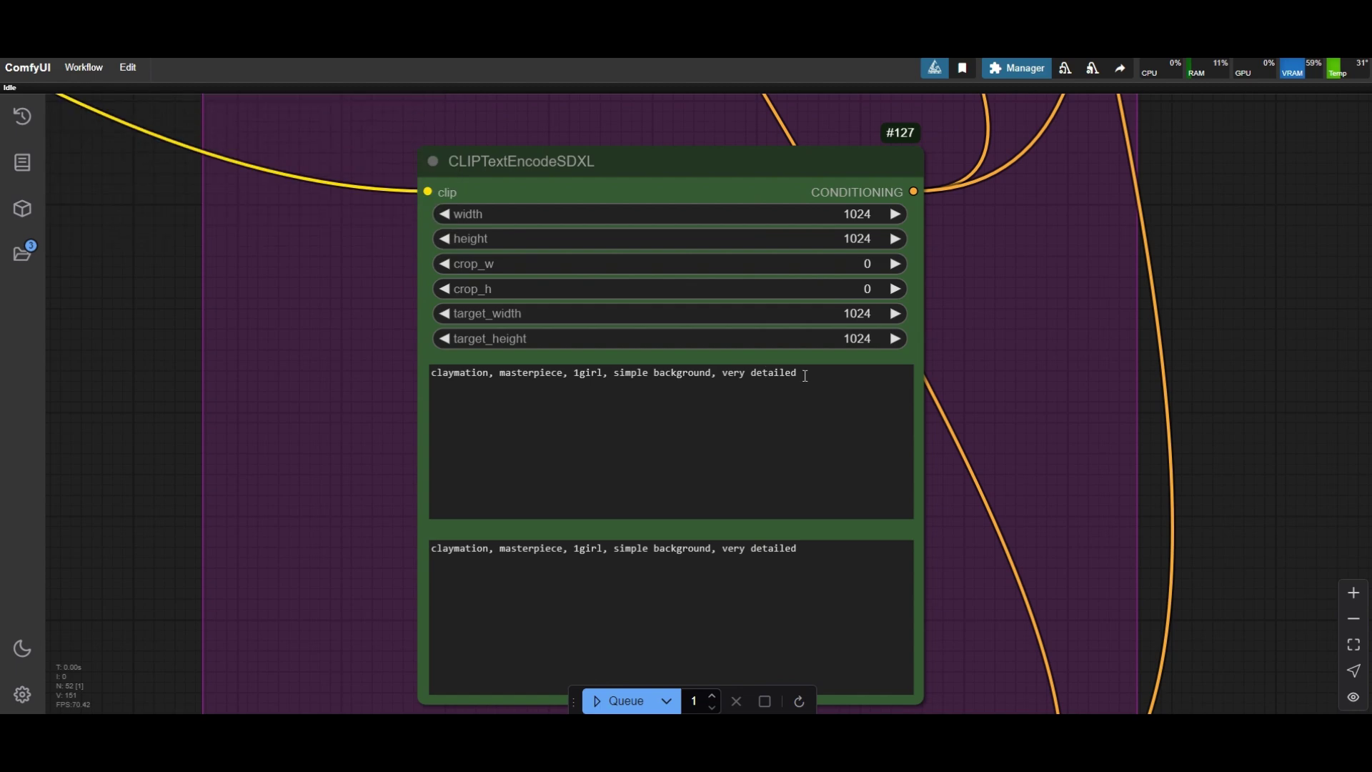
Step: Strip the caption's opening filler words, add a comma after 'jacket', and delete the surroundings phrase
{"action": "left_click_drag", "start_coordinate": [797, 373], "coordinate": [593, 376]}
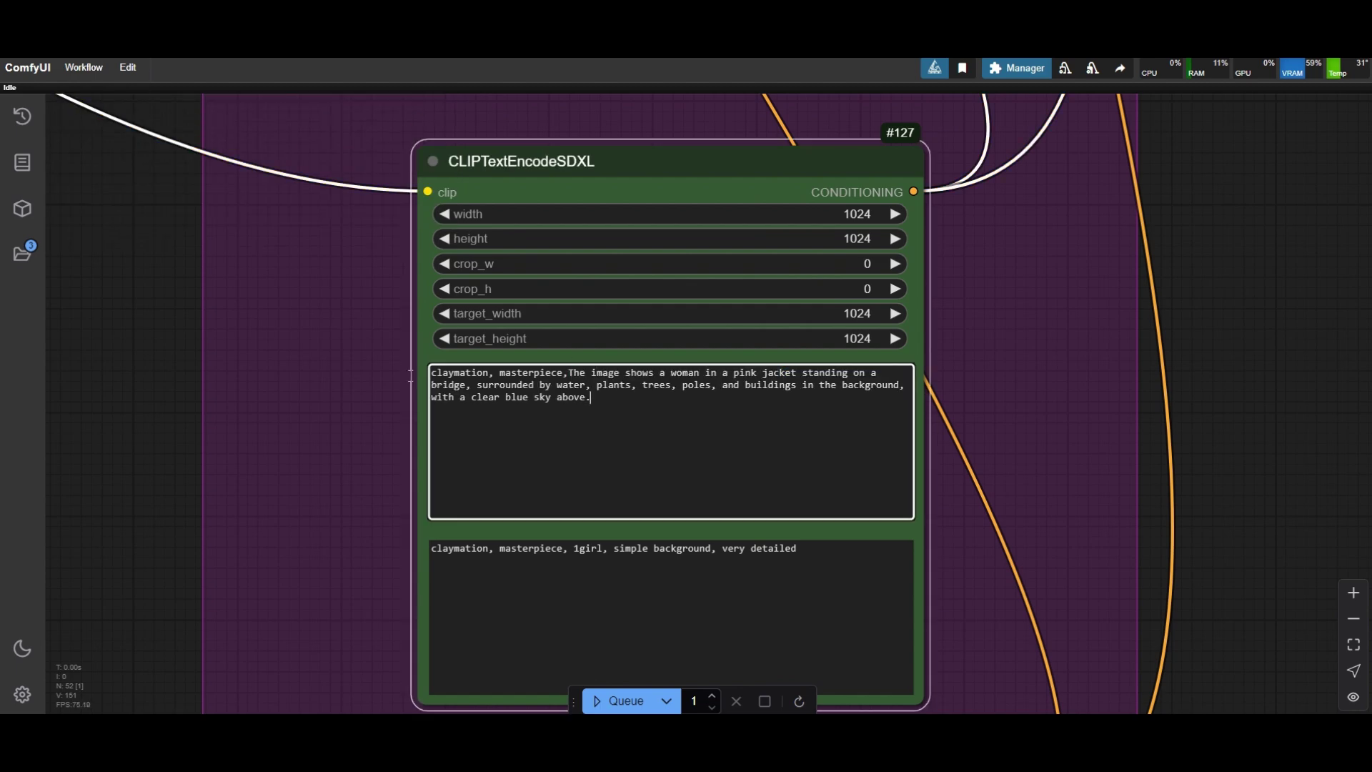
{"action": "scroll", "coordinate": [410, 375], "scroll_direction": "up", "scroll_amount": 5}
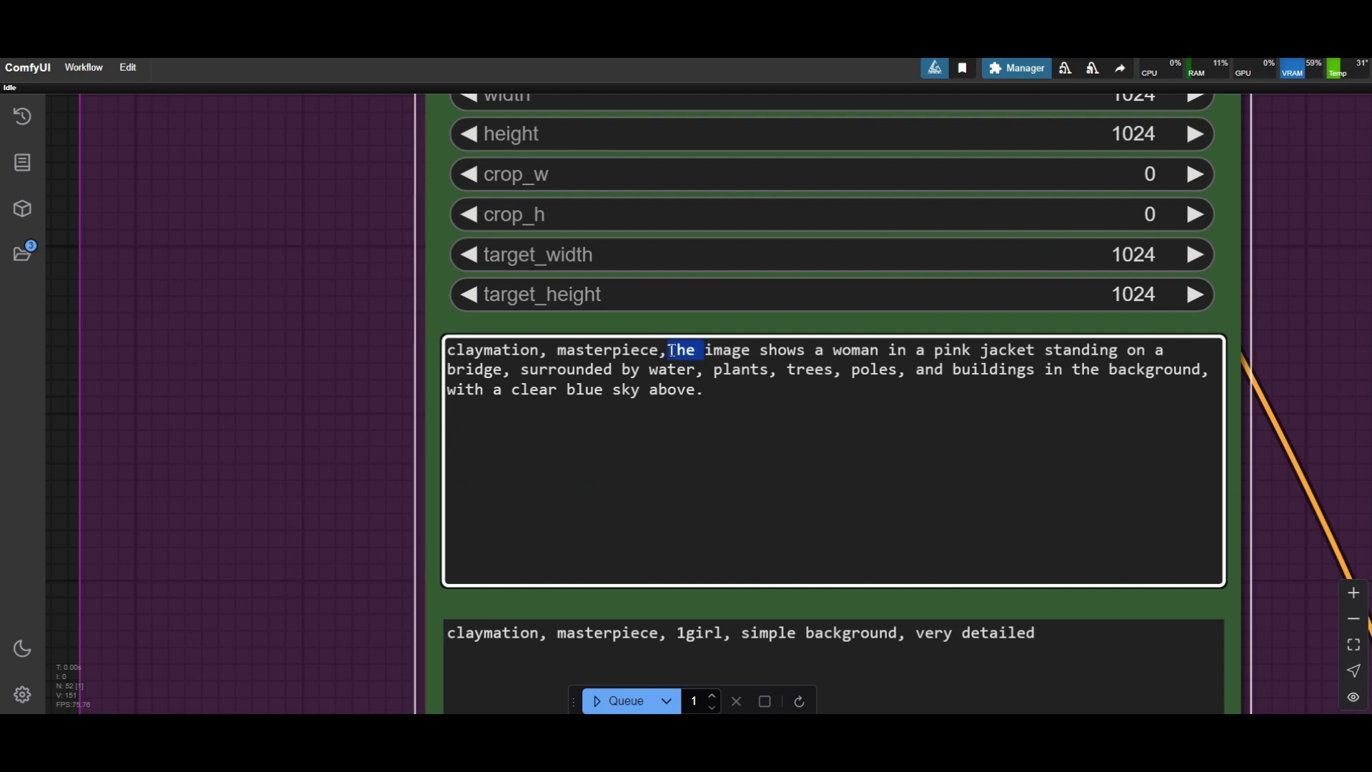
{"action": "key", "text": "BackSpace"}
{"action": "key", "text": "Delete"}
{"action": "key", "text": "Delete"}
{"action": "key", "text": "Delete"}
{"action": "key", "text": "Delete"}
{"action": "key", "text": "Delete"}
{"action": "key", "text": "Delete"}
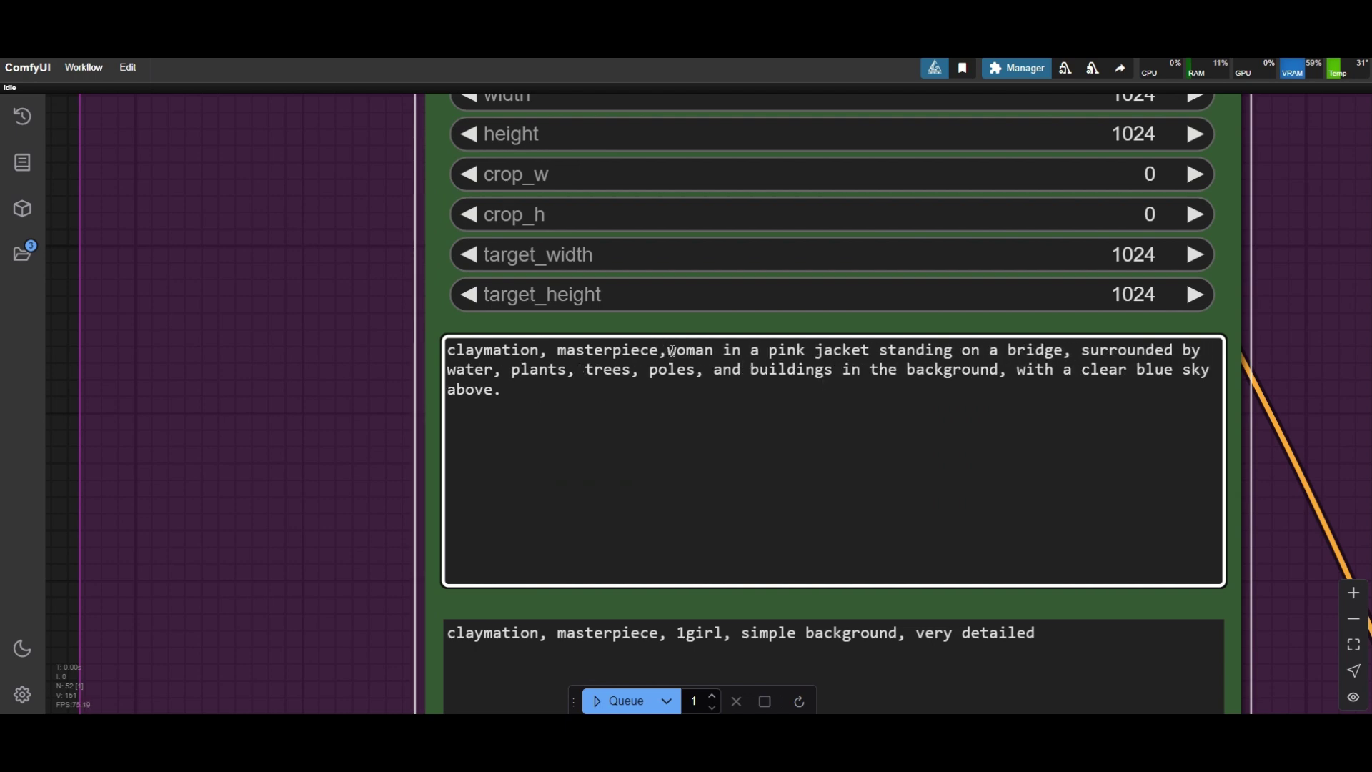
{"action": "key", "text": "Right"}
{"action": "key", "text": "Right"}
{"action": "key", "text": "Right"}
{"action": "key", "text": "Right"}
{"action": "key", "text": "Right"}
{"action": "key", "text": "Right"}
{"action": "key", "text": "Right"}
{"action": "key", "text": "Right"}
{"action": "key", "text": "Right"}
{"action": "key", "text": "Right"}
{"action": "key", "text": "Right"}
{"action": "key", "text": "Right"}
{"action": "key", "text": "Right"}
{"action": "key", "text": "Right"}
{"action": "key", "text": "Right"}
{"action": "key", "text": "Right"}
{"action": "key", "text": "Right"}
{"action": "key", "text": "Right"}
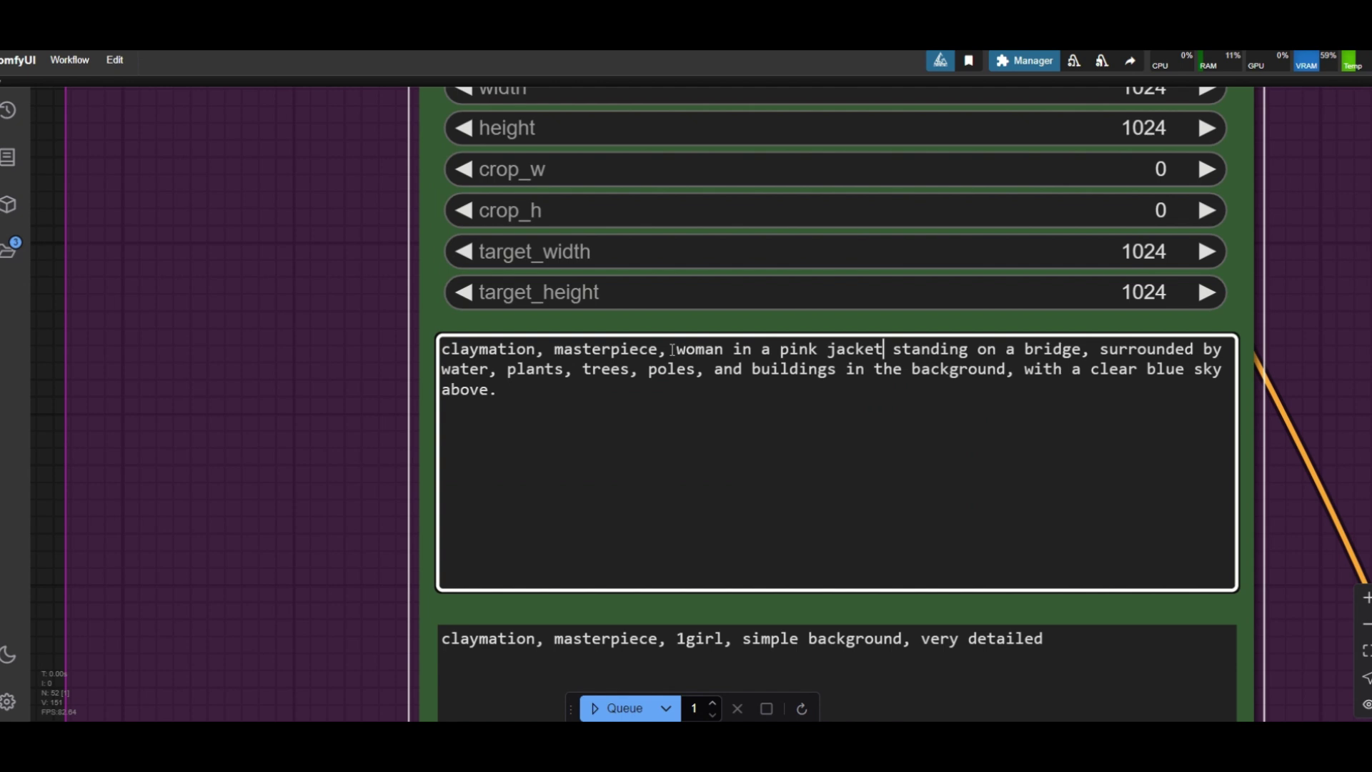
{"action": "type", "text": ","}
{"action": "key", "text": "Right"}
{"action": "key", "text": "Right"}
{"action": "key", "text": "Right"}
{"action": "key", "text": "Right"}
{"action": "key", "text": "Right"}
{"action": "key", "text": "Right"}
{"action": "key", "text": "Right"}
{"action": "key", "text": "Right"}
{"action": "key", "text": "Right"}
{"action": "key", "text": "Right"}
{"action": "key", "text": "Right"}
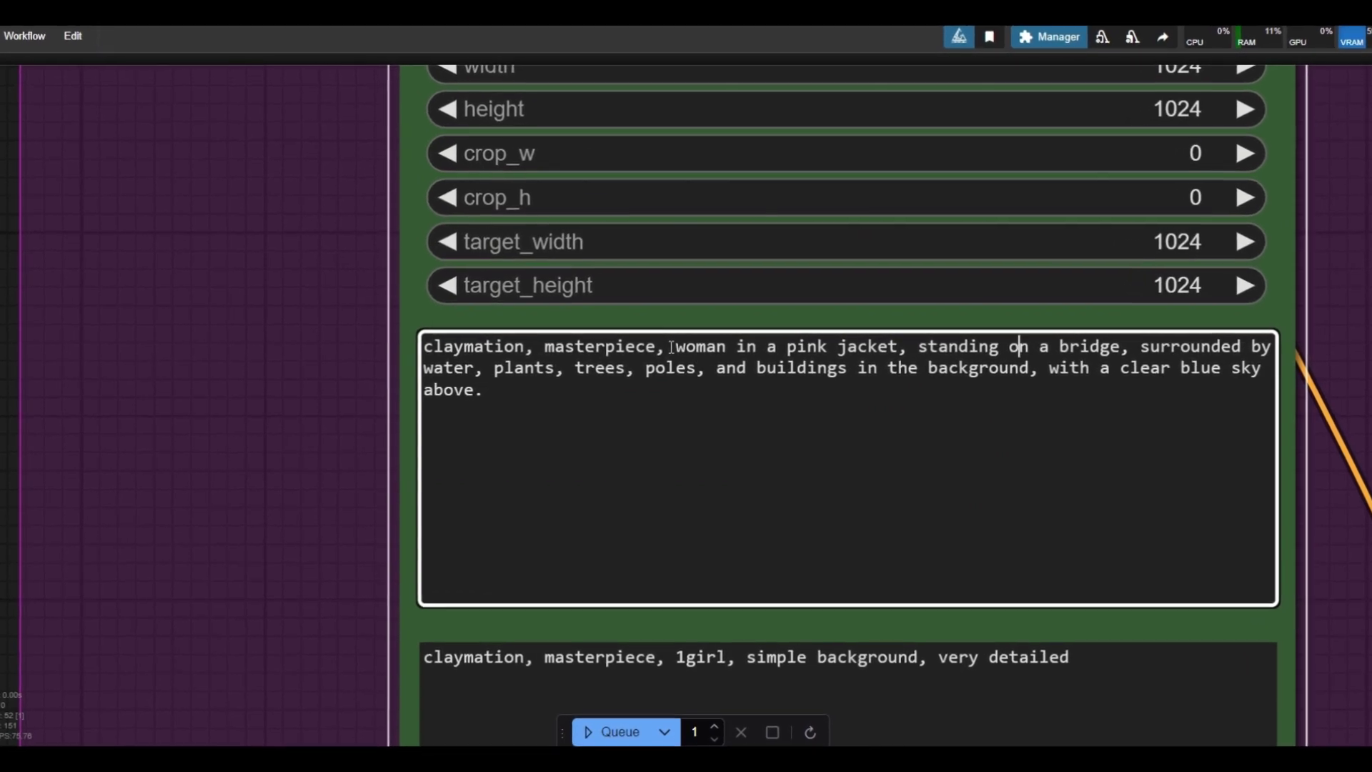
{"action": "key", "text": "Right"}
{"action": "key", "text": "Right"}
{"action": "key", "text": "Right"}
{"action": "key", "text": "Right"}
{"action": "key", "text": "Right"}
{"action": "key", "text": "Right"}
{"action": "key", "text": "Right"}
{"action": "key", "text": "Right"}
{"action": "key", "text": "Right"}
{"action": "key", "text": "Right"}
{"action": "key", "text": "Right"}
{"action": "key", "text": "Right"}
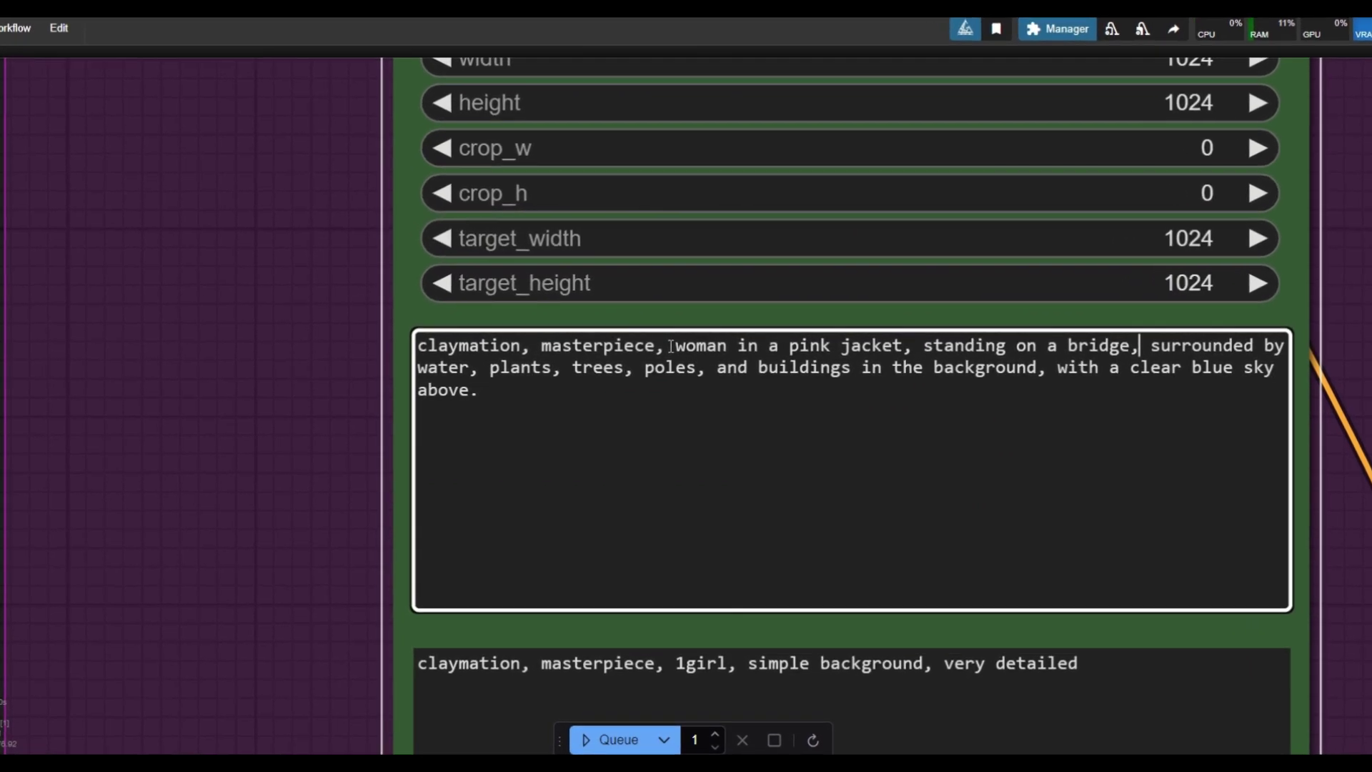
{"action": "key", "text": "shift+Right"}
{"action": "key", "text": "shift+Right"}
{"action": "key", "text": "shift+Right"}
{"action": "key", "text": "shift+Right"}
{"action": "key", "text": "shift+Right"}
{"action": "key", "text": "shift+Right"}
{"action": "key", "text": "shift+Right"}
{"action": "key", "text": "shift+Right"}
{"action": "key", "text": "shift+Right"}
{"action": "key", "text": "shift+Right"}
{"action": "key", "text": "shift+Right"}
{"action": "key", "text": "shift+Right"}
{"action": "key", "text": "shift+Right"}
{"action": "key", "text": "shift+Right"}
{"action": "key", "text": "shift+Right"}
{"action": "key", "text": "shift+Right"}
{"action": "key", "text": "shift+Right"}
{"action": "key", "text": "shift+Right"}
{"action": "key", "text": "shift+Right"}
{"action": "key", "text": "shift+Right"}
{"action": "key", "text": "Delete"}
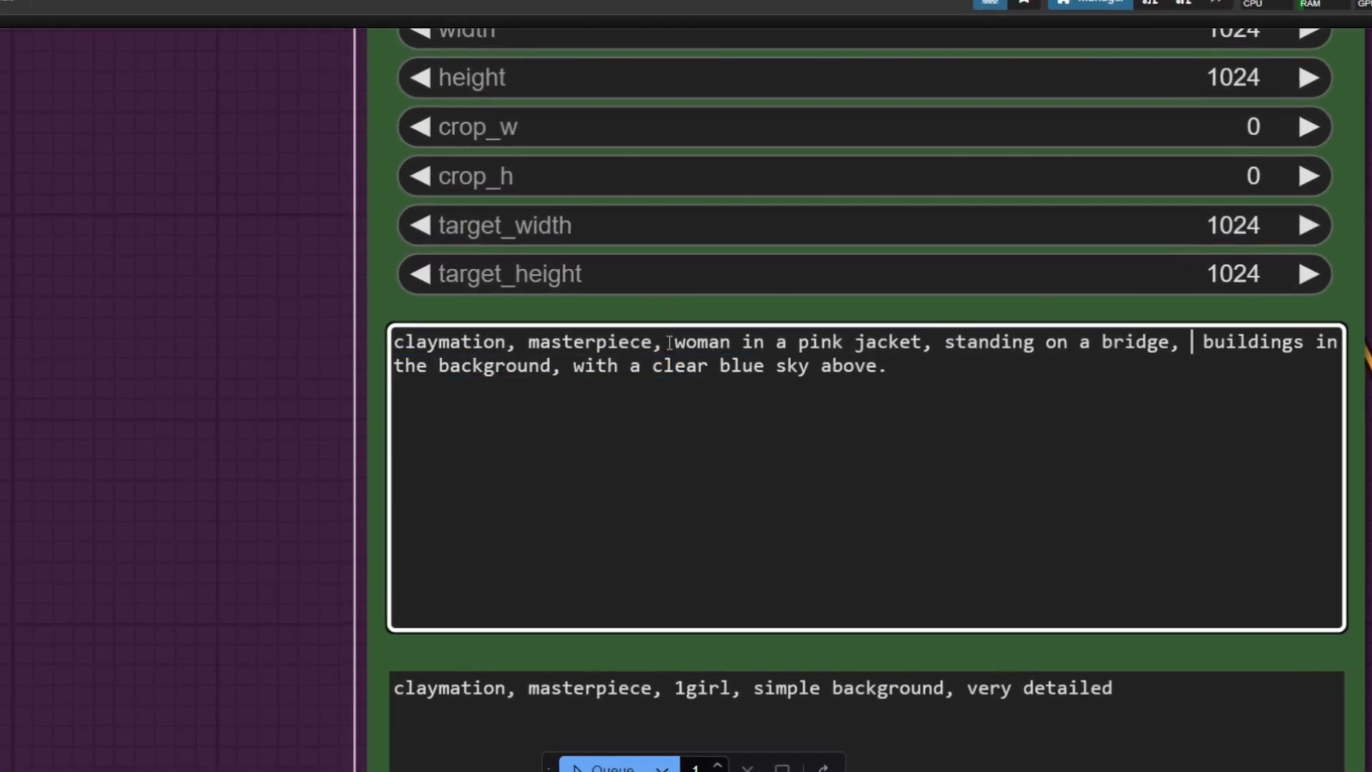
{"action": "key", "text": "Delete"}
{"action": "key", "text": "Delete"}
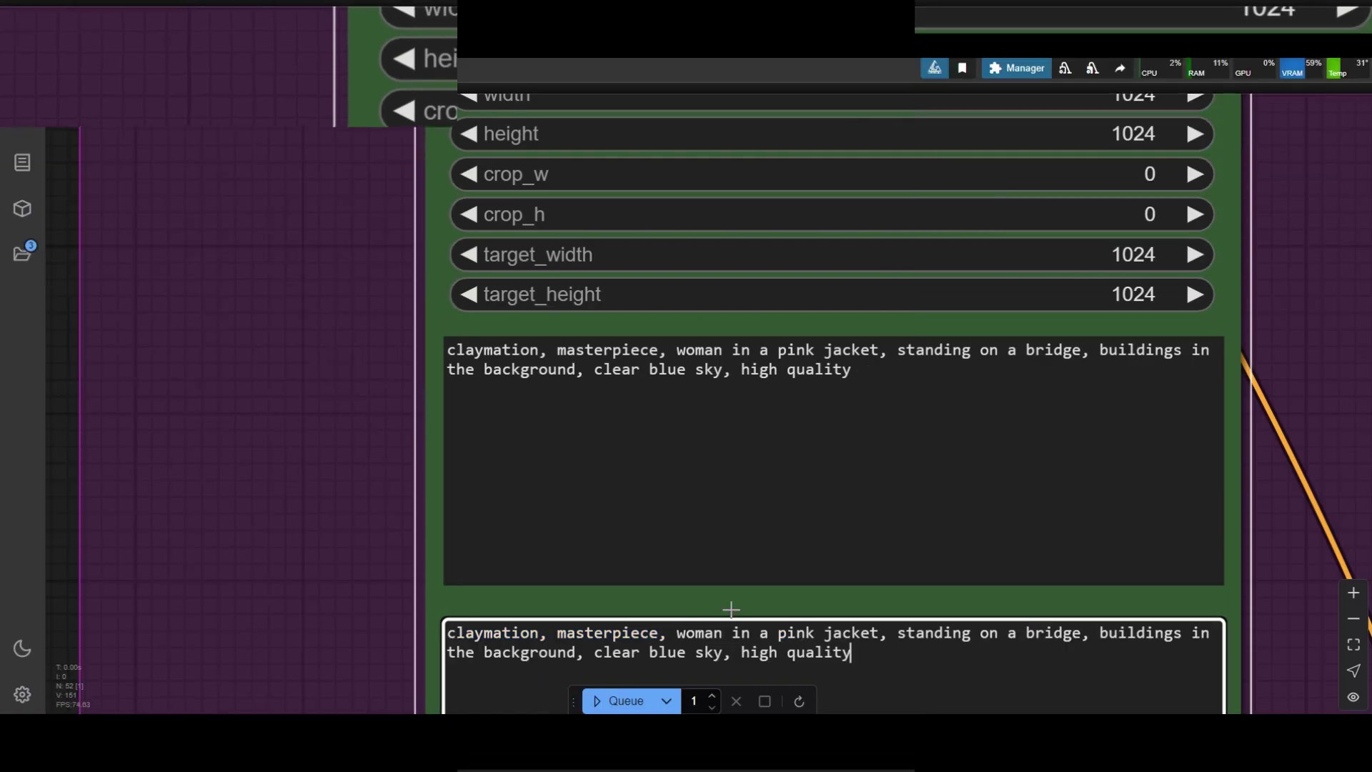
{"action": "scroll", "coordinate": [313, 530], "scroll_direction": "down", "scroll_amount": 1}
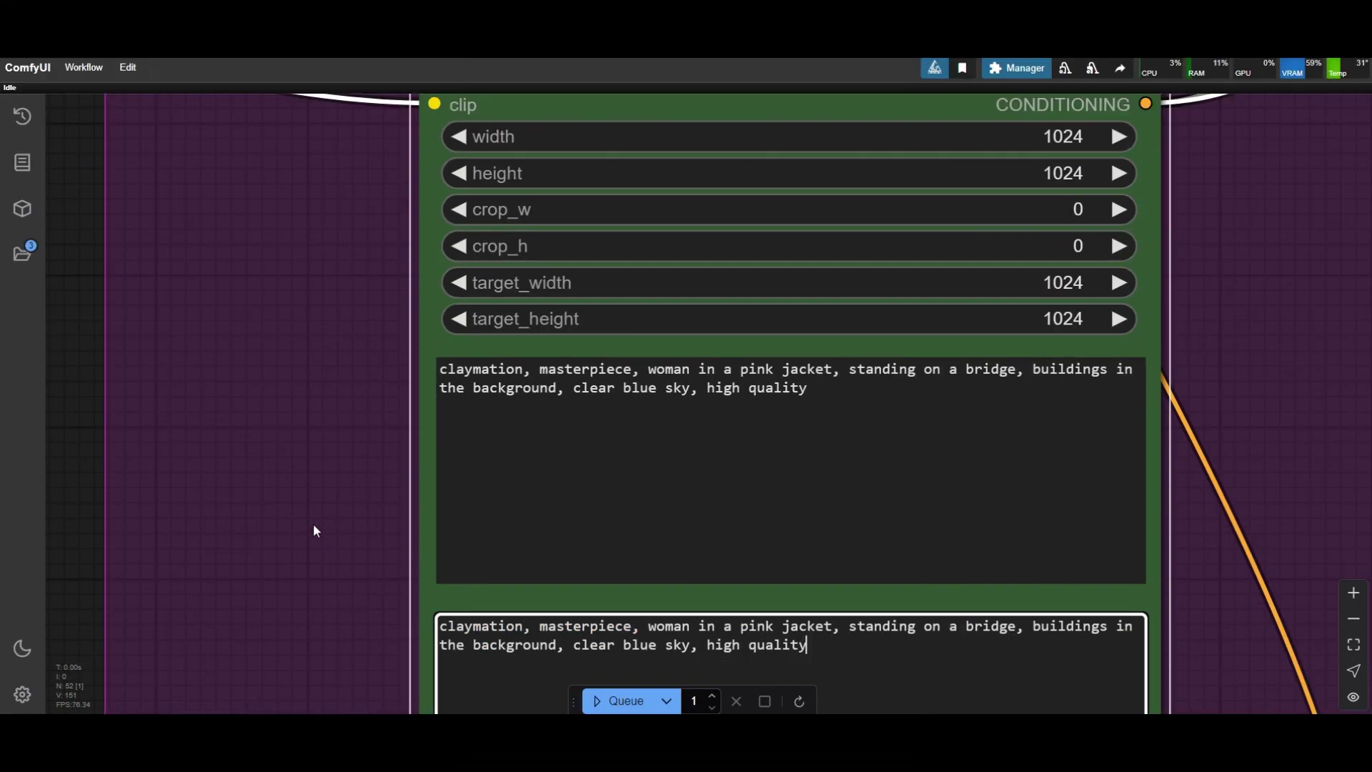
Step: Queue the workflow with the revised prompt and check the Resample group's preview
{"action": "left_click", "coordinate": [593, 708]}
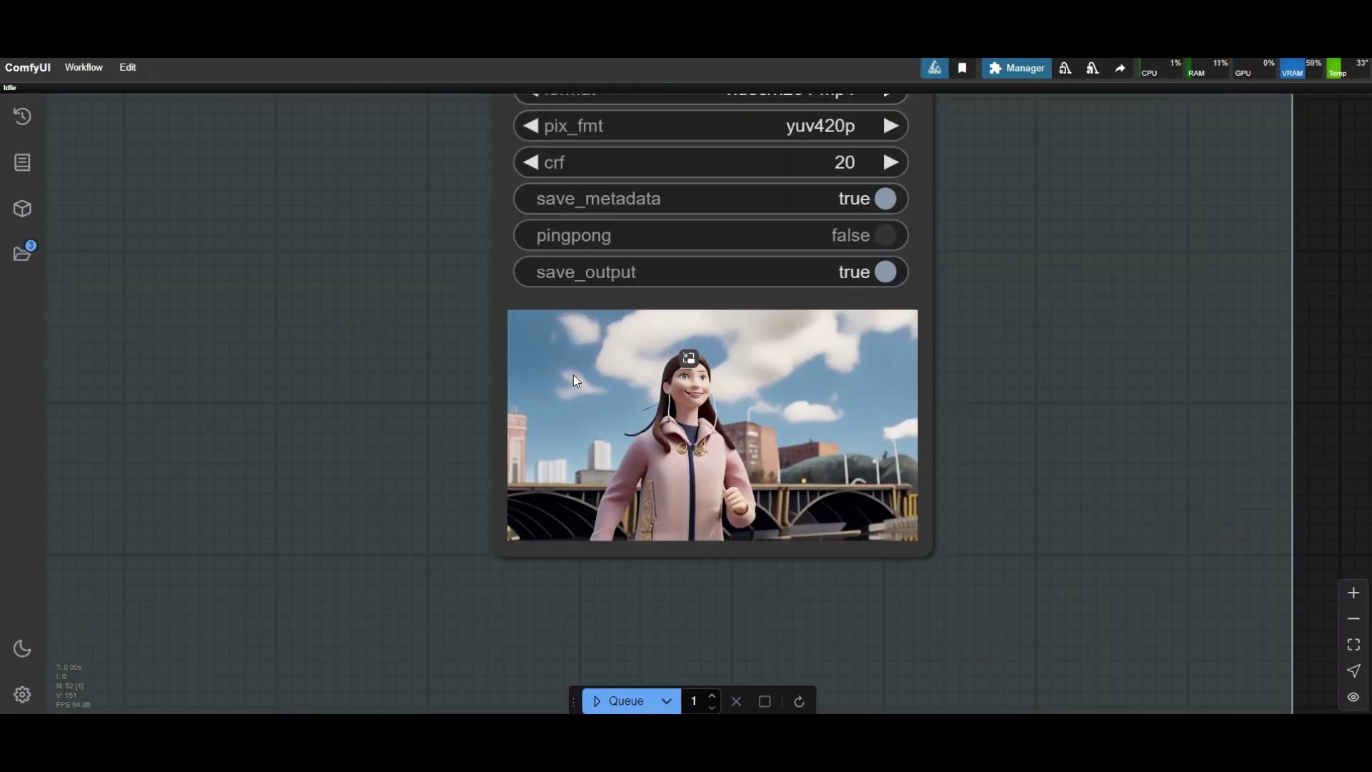
{"action": "scroll", "coordinate": [573, 375], "scroll_direction": "up", "scroll_amount": 2}
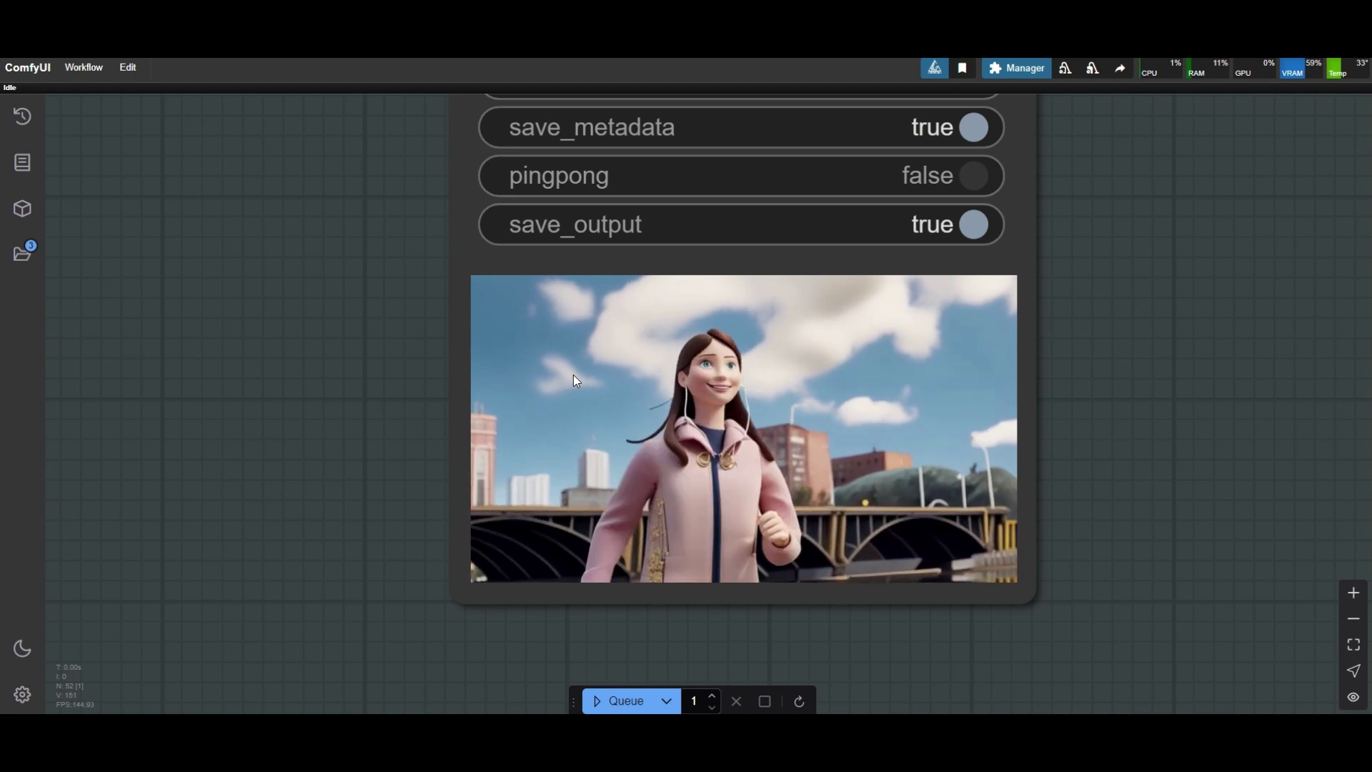
{"action": "scroll", "coordinate": [489, 419], "scroll_direction": "down", "scroll_amount": 3}
{"action": "scroll", "coordinate": [488, 420], "scroll_direction": "down", "scroll_amount": 10}
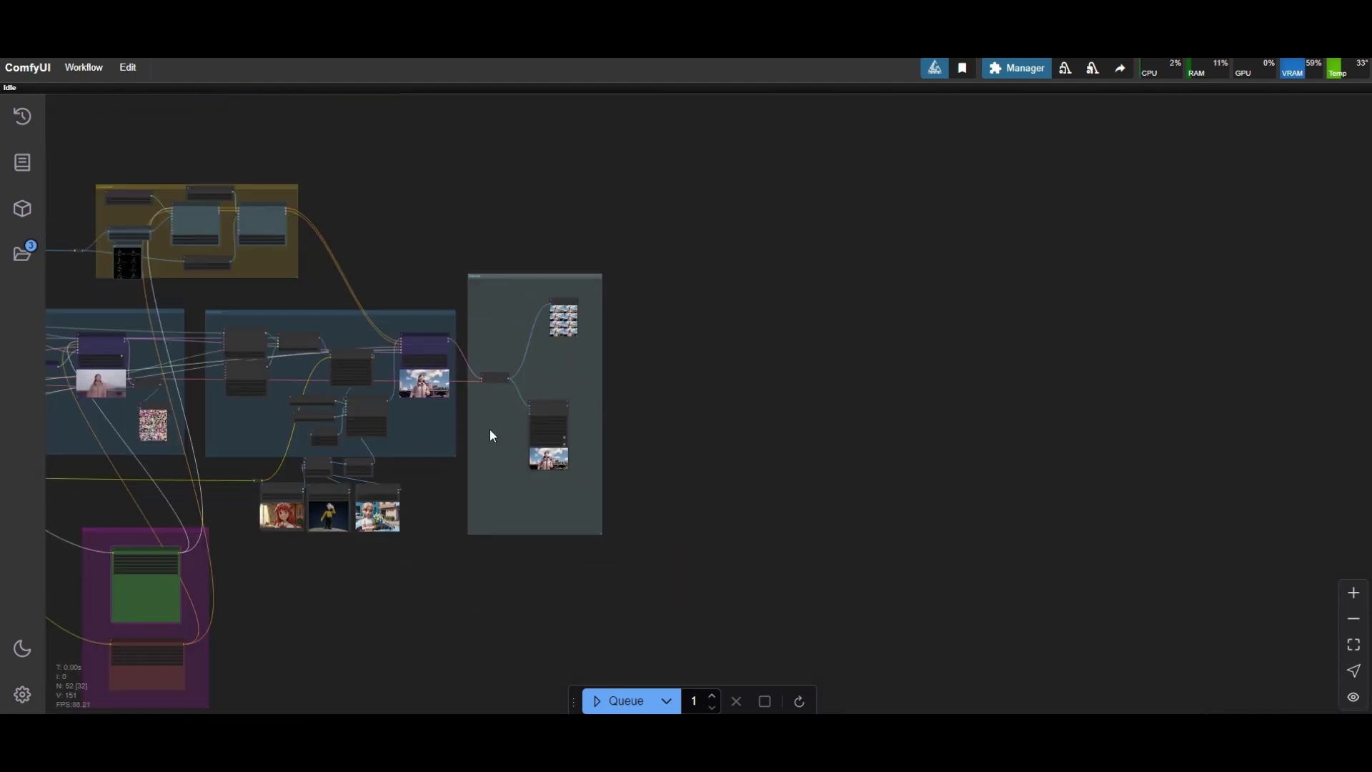
{"action": "scroll", "coordinate": [438, 539], "scroll_direction": "up", "scroll_amount": 9}
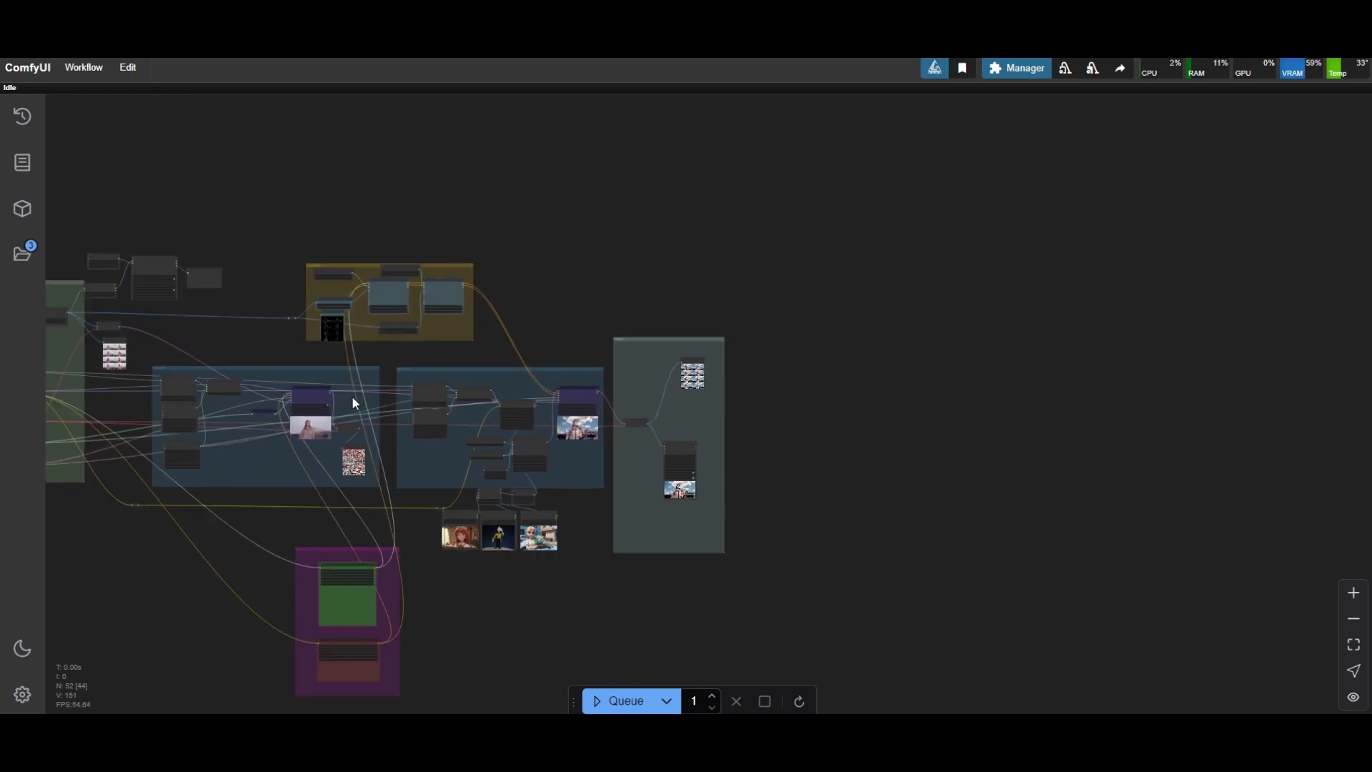
{"action": "scroll", "coordinate": [333, 393], "scroll_direction": "up", "scroll_amount": 10}
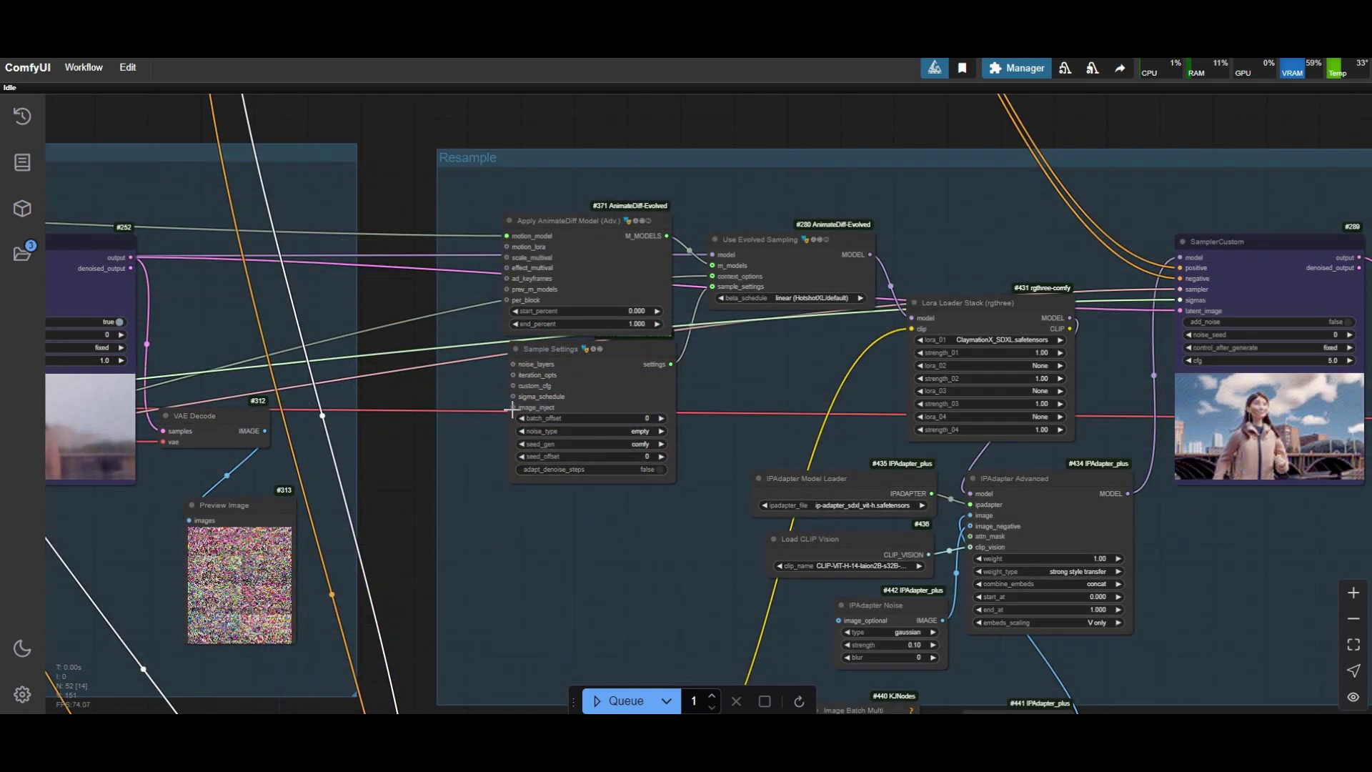
Step: Attach an ADE_NoisedImageInjection node to Sample Settings' image_inject input
{"action": "left_click_drag", "start_coordinate": [550, 538], "coordinate": [549, 523]}
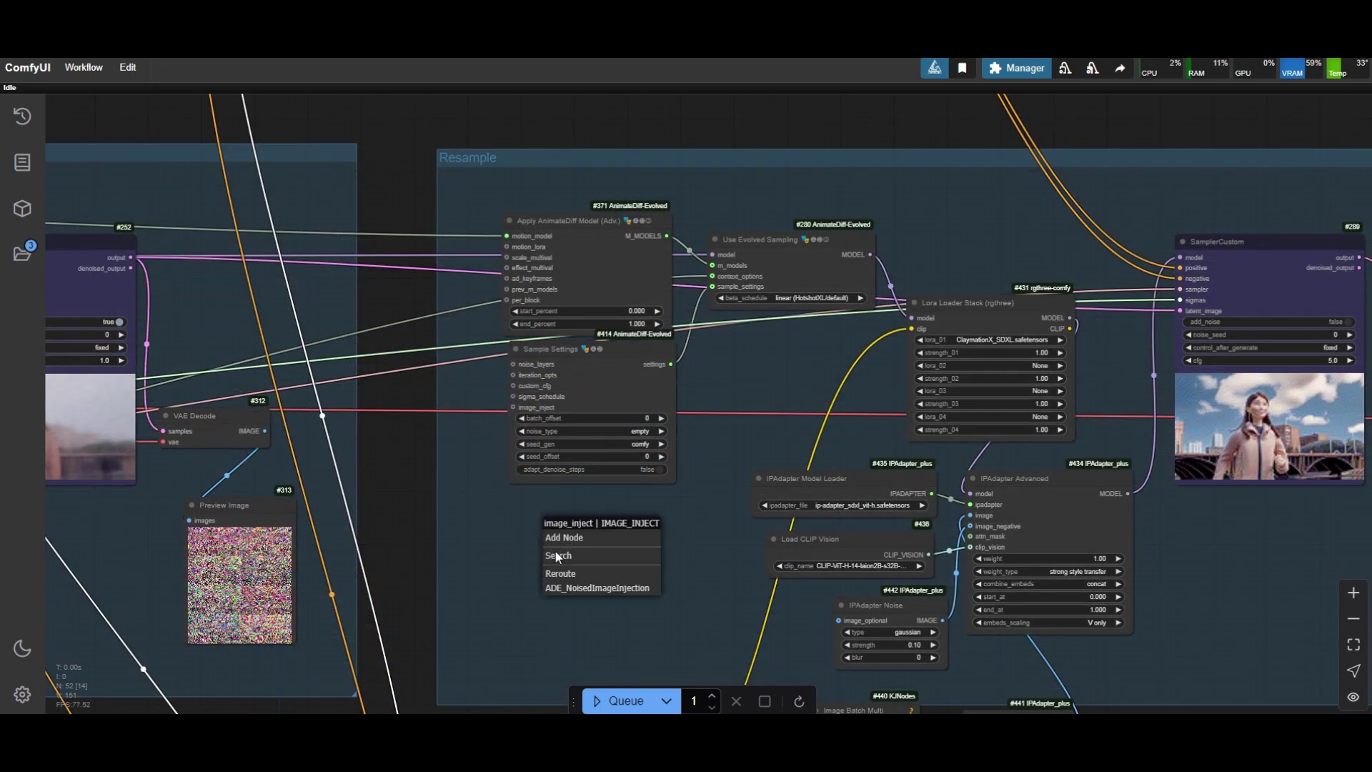
{"action": "left_click", "coordinate": [600, 586]}
{"action": "scroll", "coordinate": [579, 514], "scroll_direction": "down", "scroll_amount": 7}
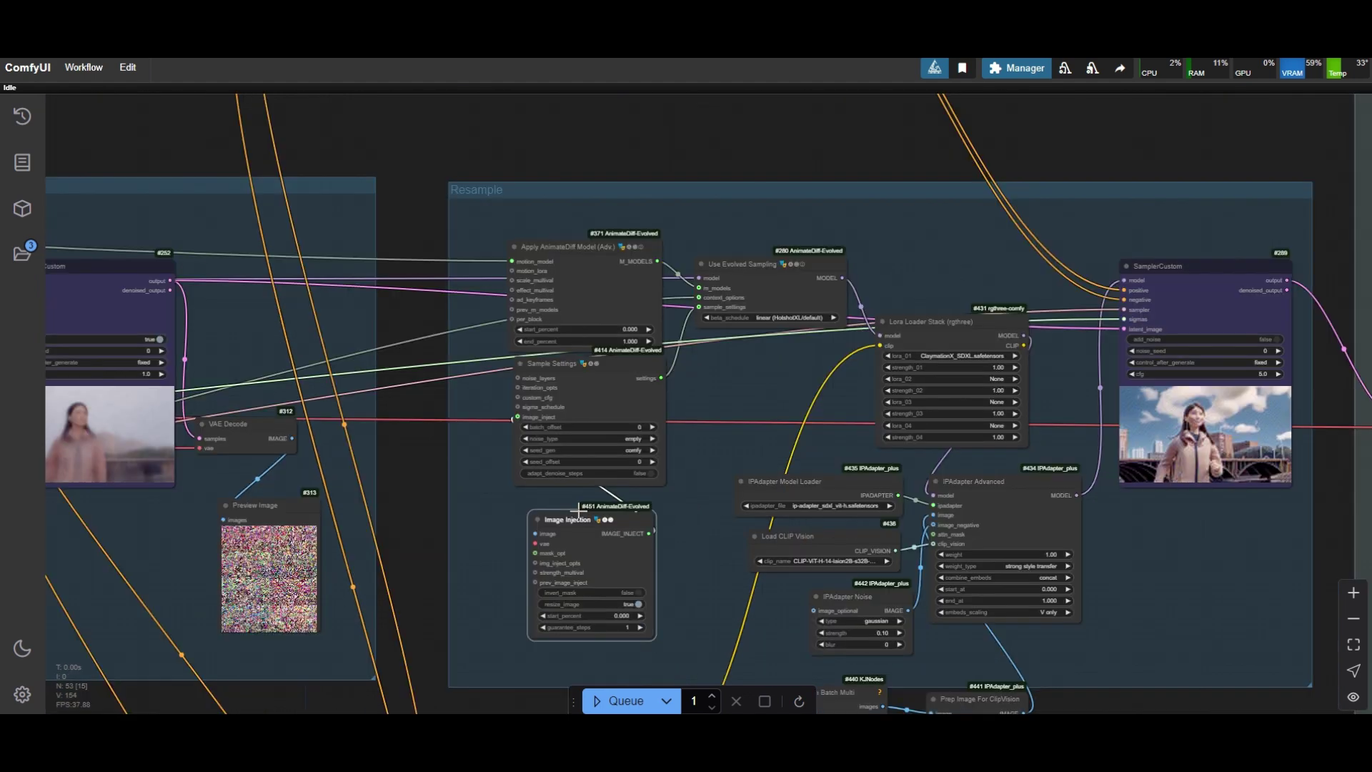
{"action": "scroll", "coordinate": [579, 518], "scroll_direction": "down", "scroll_amount": 6}
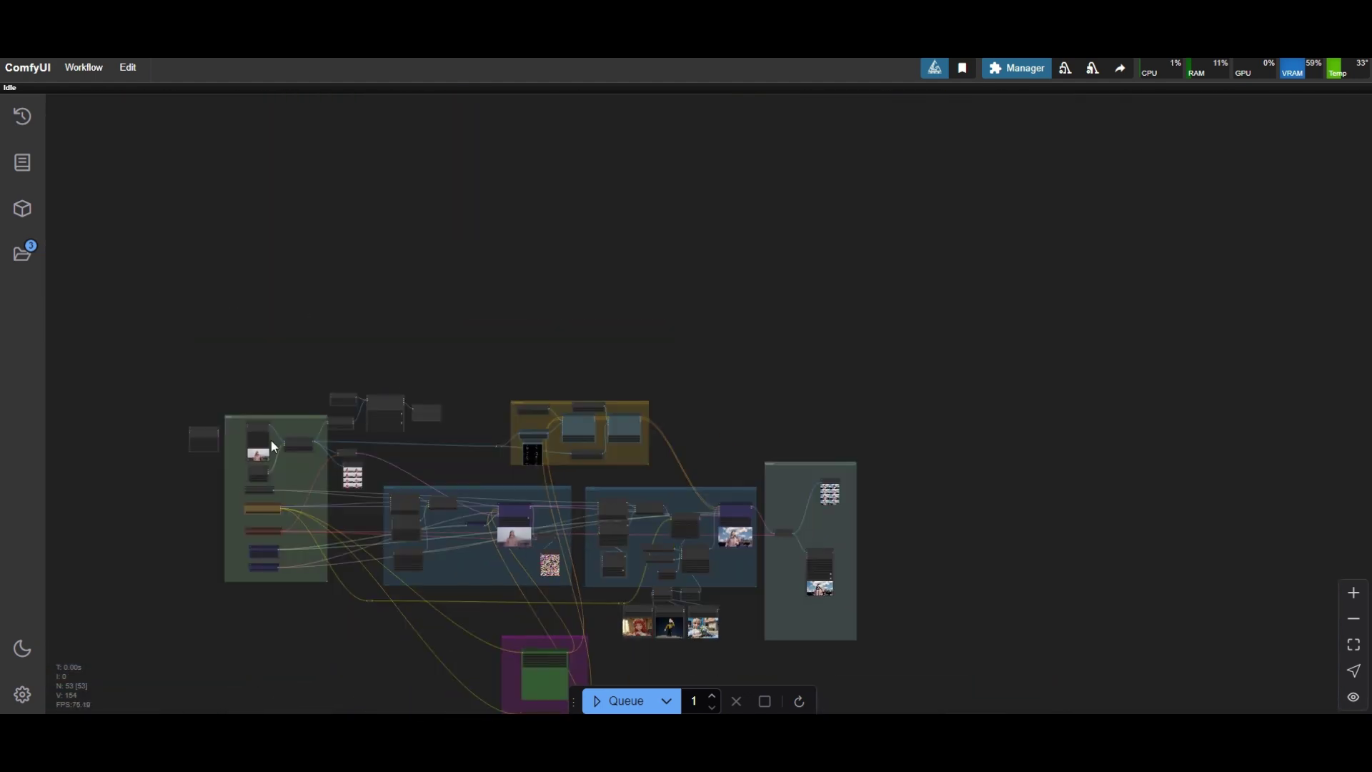
{"action": "scroll", "coordinate": [308, 427], "scroll_direction": "up", "scroll_amount": 5}
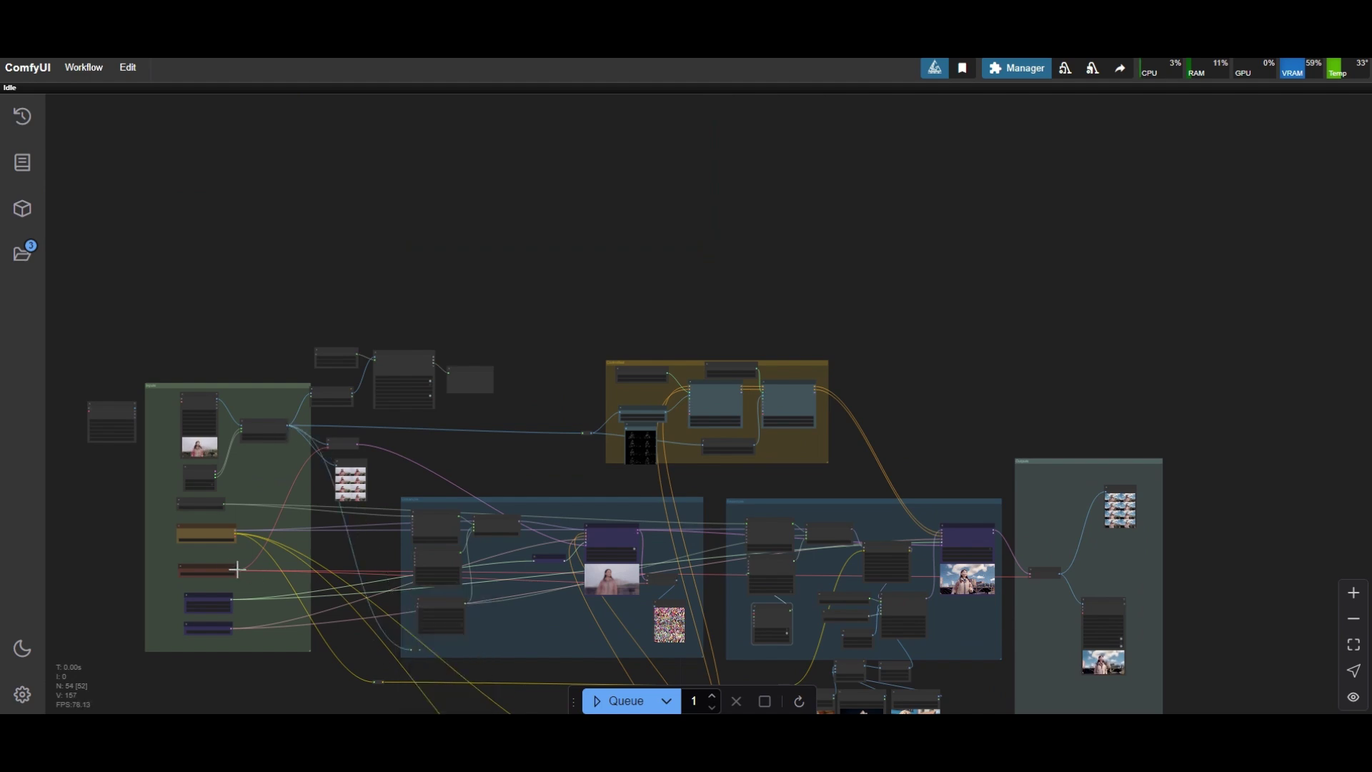
{"action": "scroll", "coordinate": [237, 569], "scroll_direction": "up", "scroll_amount": 3}
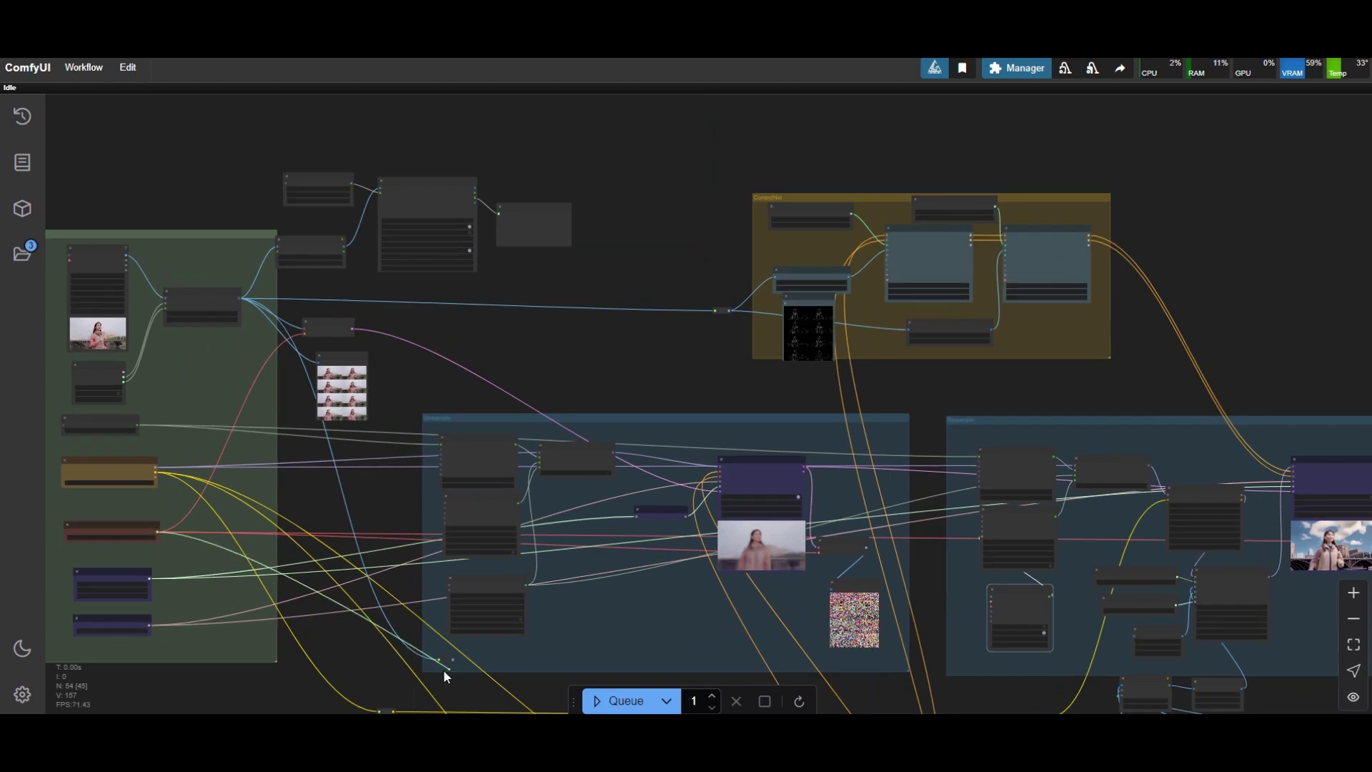
{"action": "right_click", "coordinate": [438, 670]}
{"action": "scroll", "coordinate": [594, 624], "scroll_direction": "up", "scroll_amount": 6}
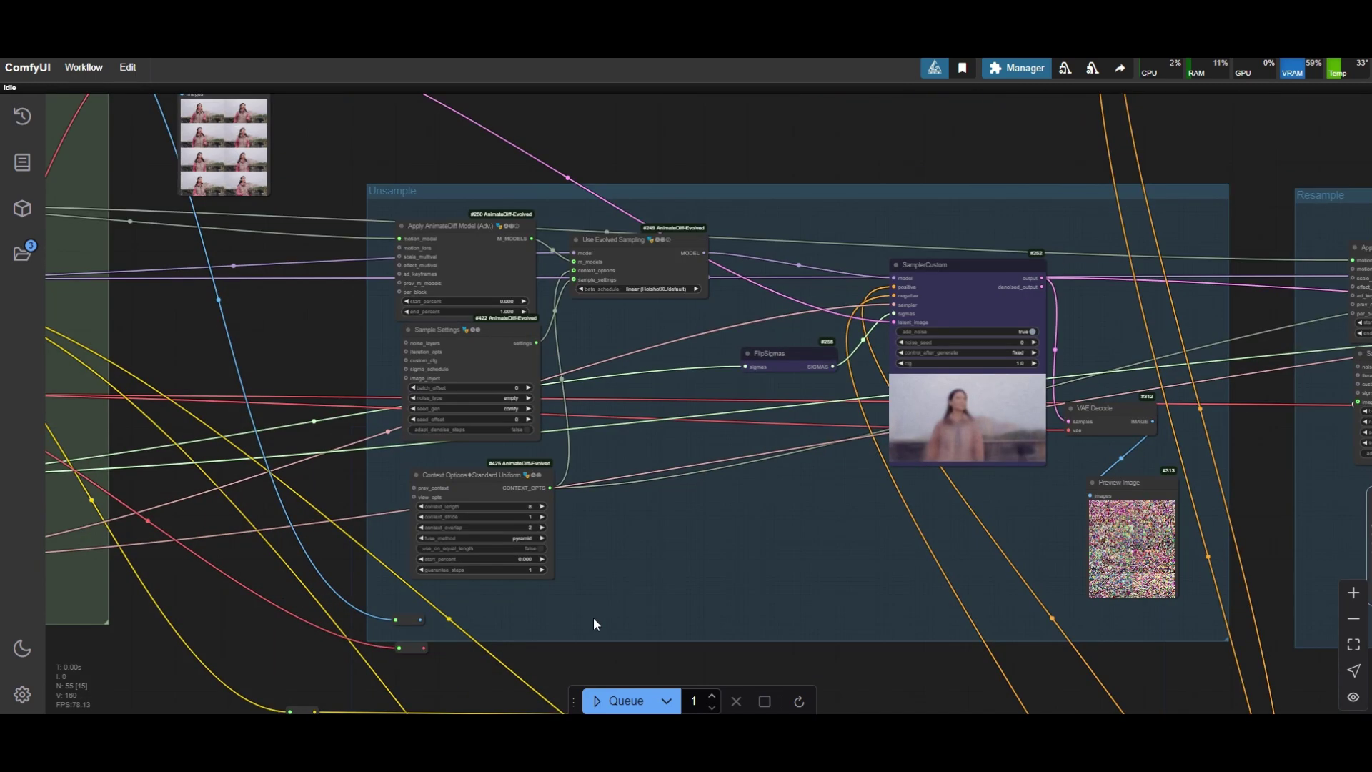
{"action": "left_click_drag", "start_coordinate": [593, 624], "coordinate": [421, 541]}
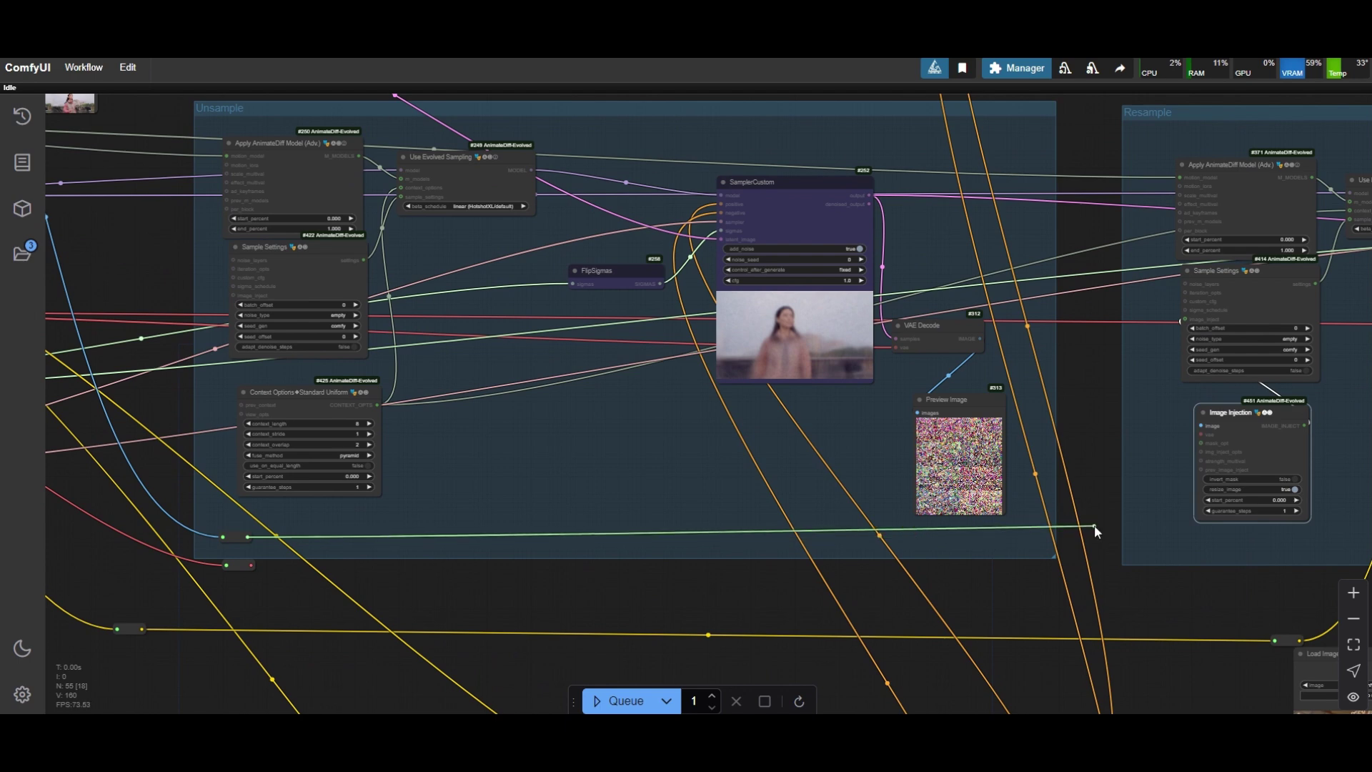
Step: Route the image and VAE links through reroutes into the Image Injection node
{"action": "left_click_drag", "start_coordinate": [1095, 527], "coordinate": [1092, 528]}
{"action": "left_click", "coordinate": [1125, 575]}
{"action": "left_click_drag", "start_coordinate": [956, 575], "coordinate": [1088, 561]}
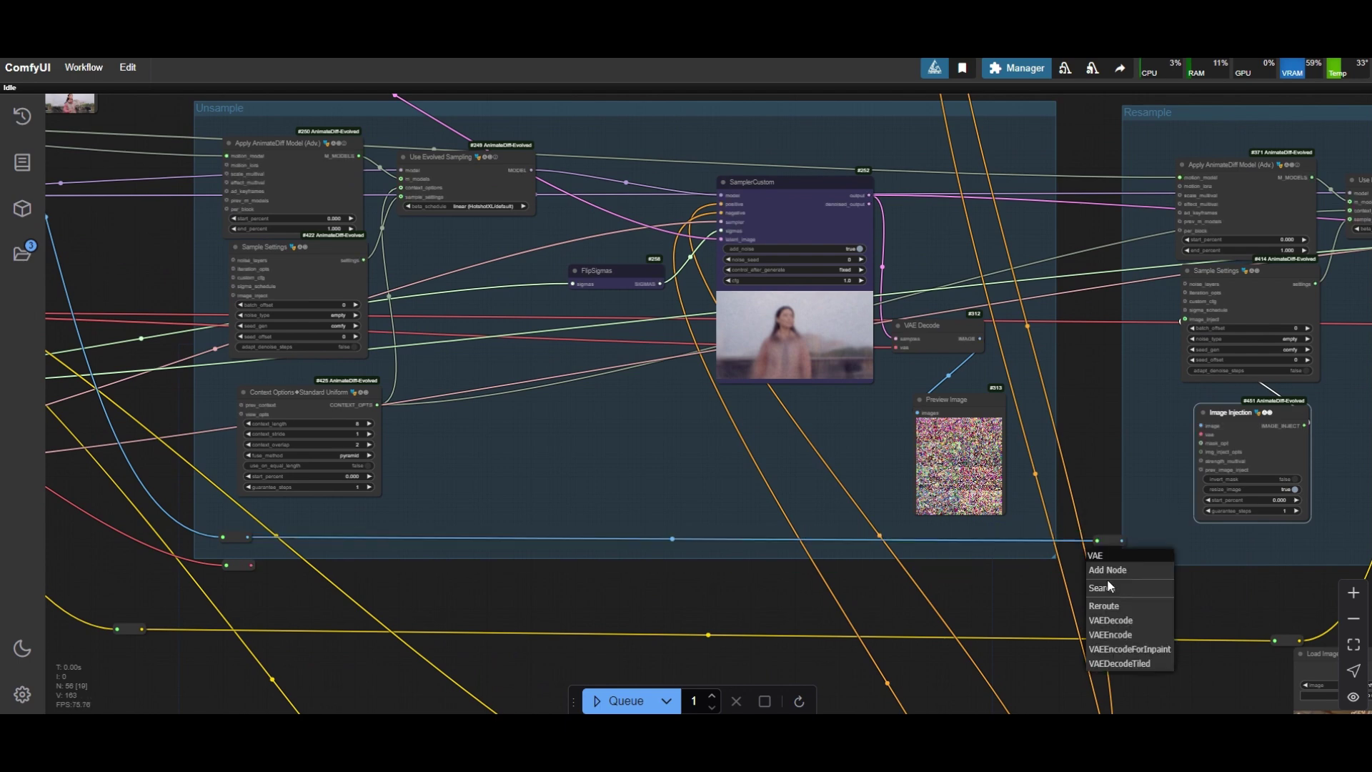
{"action": "left_click", "coordinate": [1121, 608]}
{"action": "scroll", "coordinate": [804, 586], "scroll_direction": "down", "scroll_amount": 3}
{"action": "scroll", "coordinate": [745, 539], "scroll_direction": "up", "scroll_amount": 6}
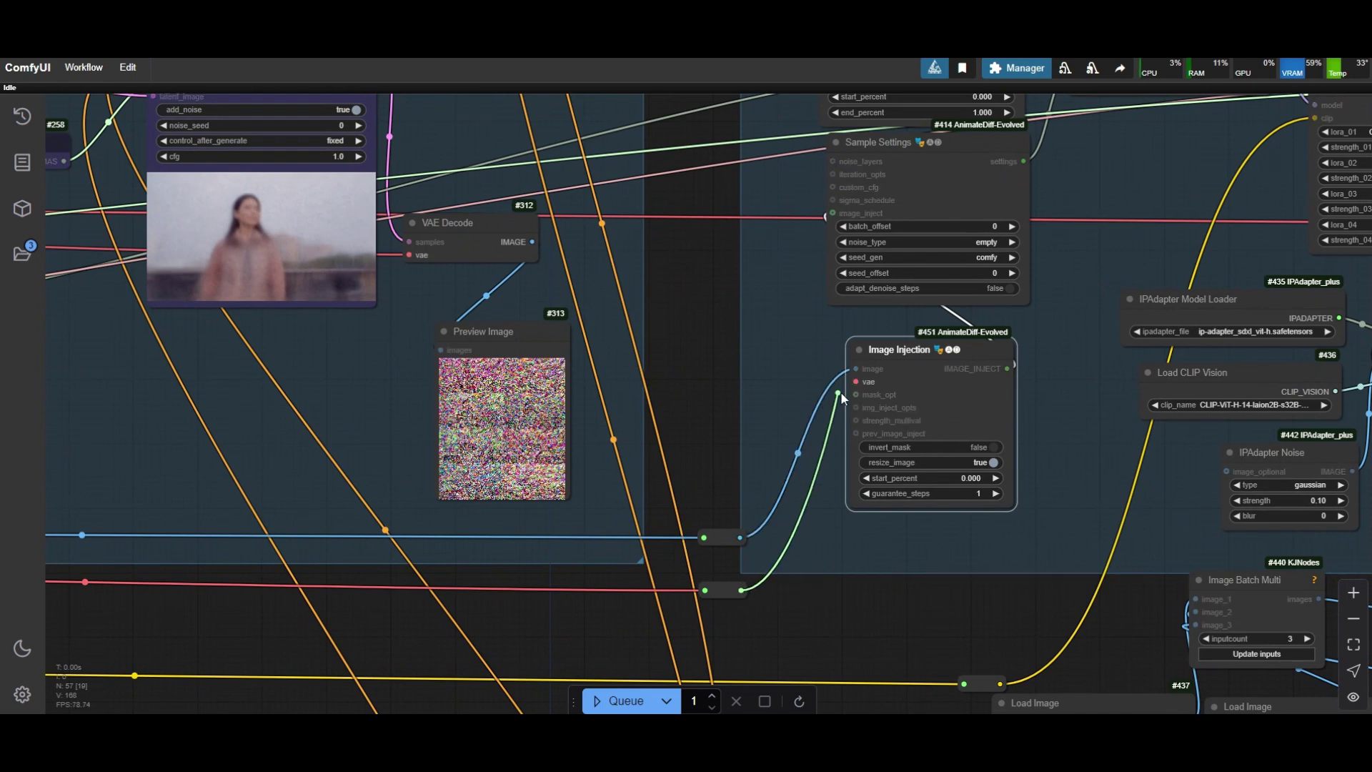
{"action": "left_click_drag", "start_coordinate": [853, 384], "coordinate": [855, 381]}
{"action": "scroll", "coordinate": [826, 435], "scroll_direction": "down", "scroll_amount": 2}
{"action": "scroll", "coordinate": [936, 487], "scroll_direction": "up", "scroll_amount": 2}
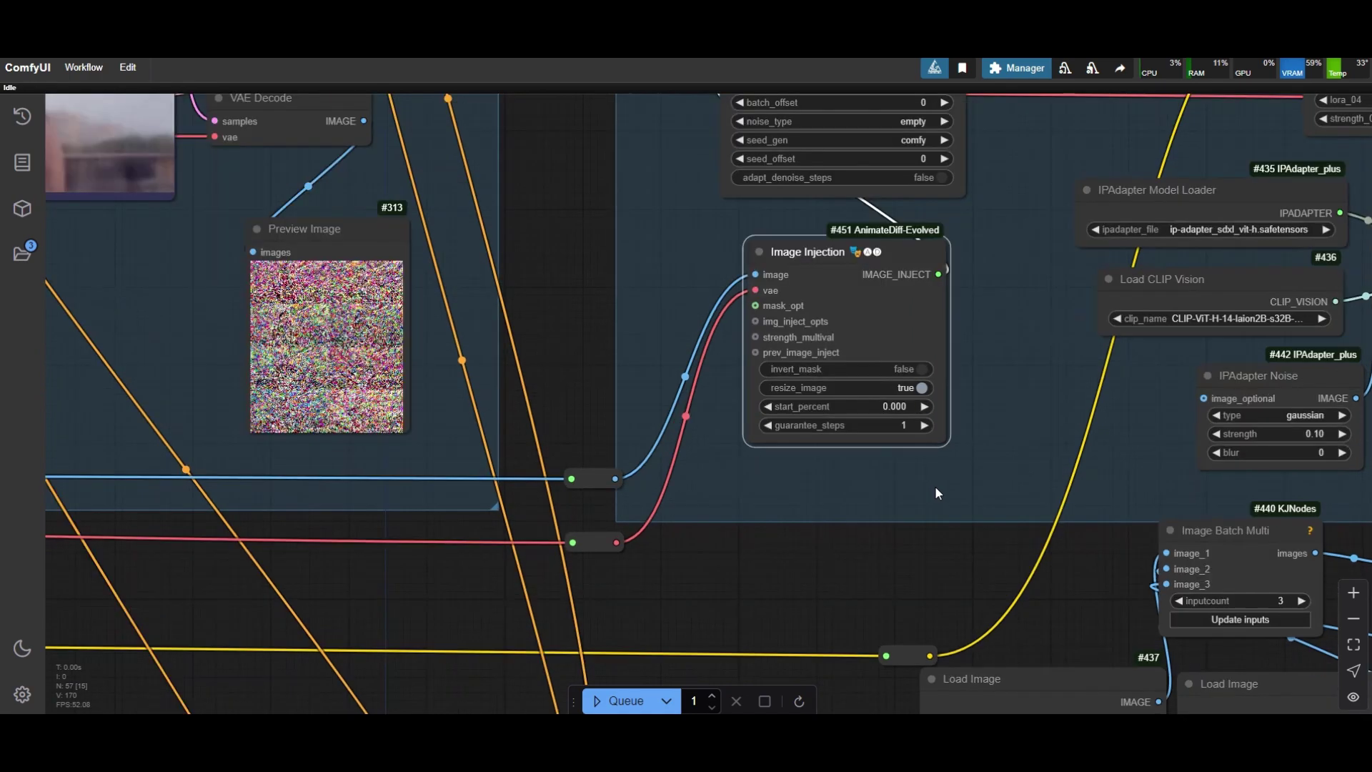
{"action": "scroll", "coordinate": [935, 486], "scroll_direction": "down", "scroll_amount": 3}
{"action": "scroll", "coordinate": [623, 321], "scroll_direction": "up", "scroll_amount": 6}
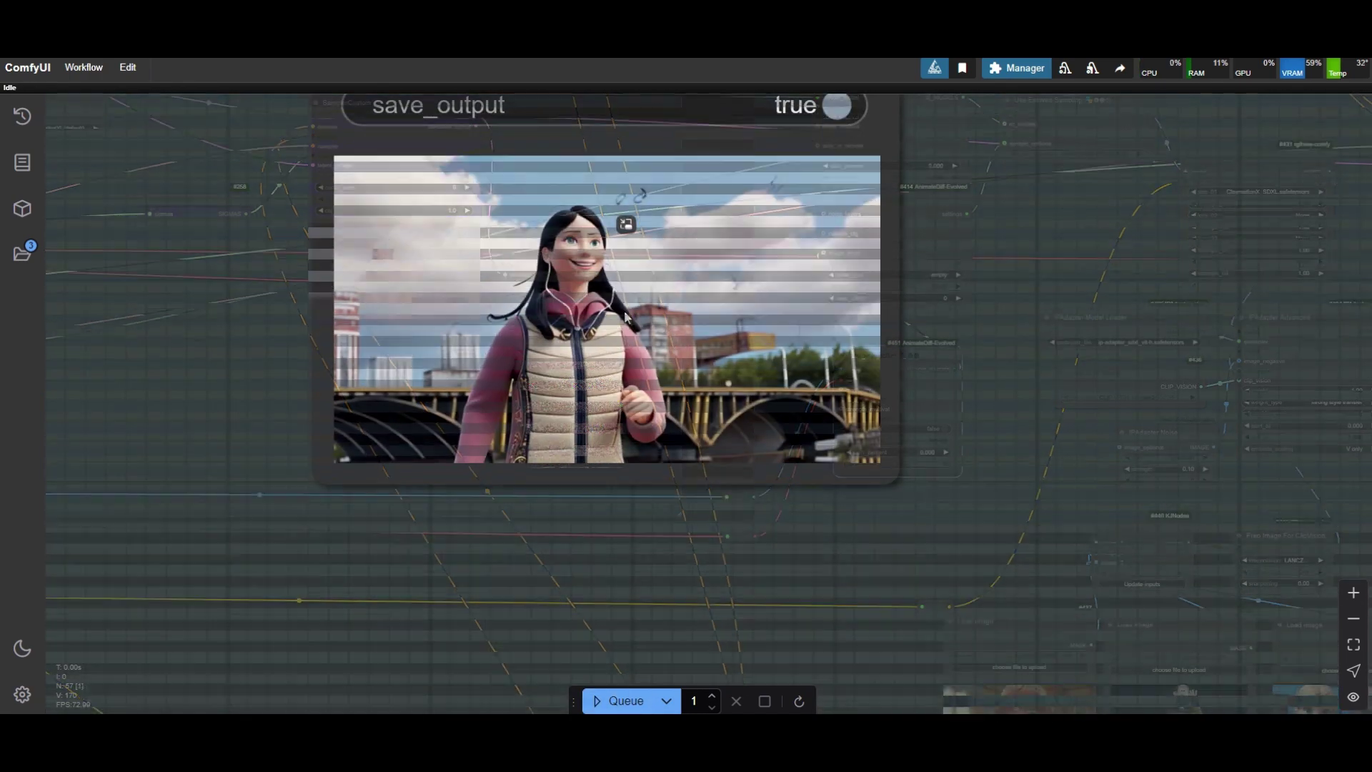
{"action": "scroll", "coordinate": [624, 321], "scroll_direction": "down", "scroll_amount": 1}
{"action": "scroll", "coordinate": [626, 314], "scroll_direction": "up", "scroll_amount": 3}
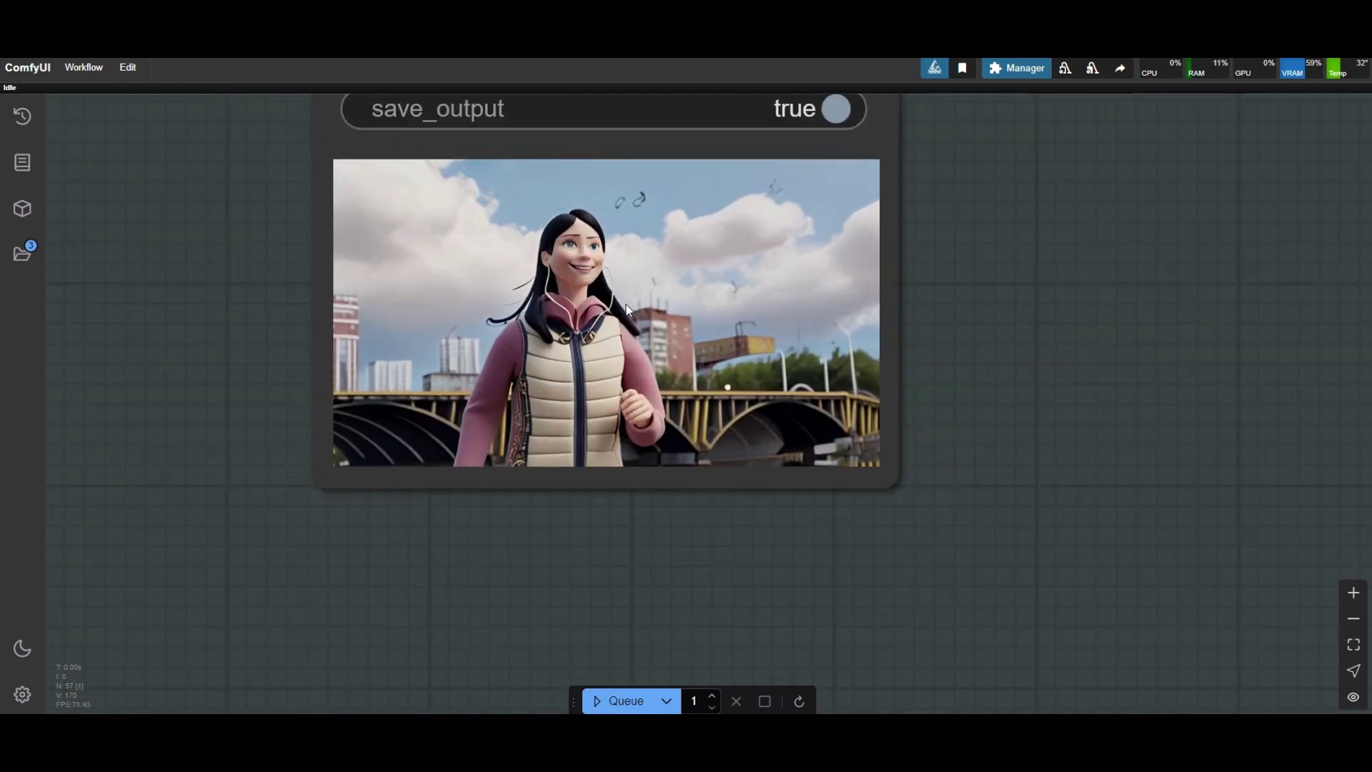
{"action": "scroll", "coordinate": [626, 309], "scroll_direction": "down", "scroll_amount": 1}
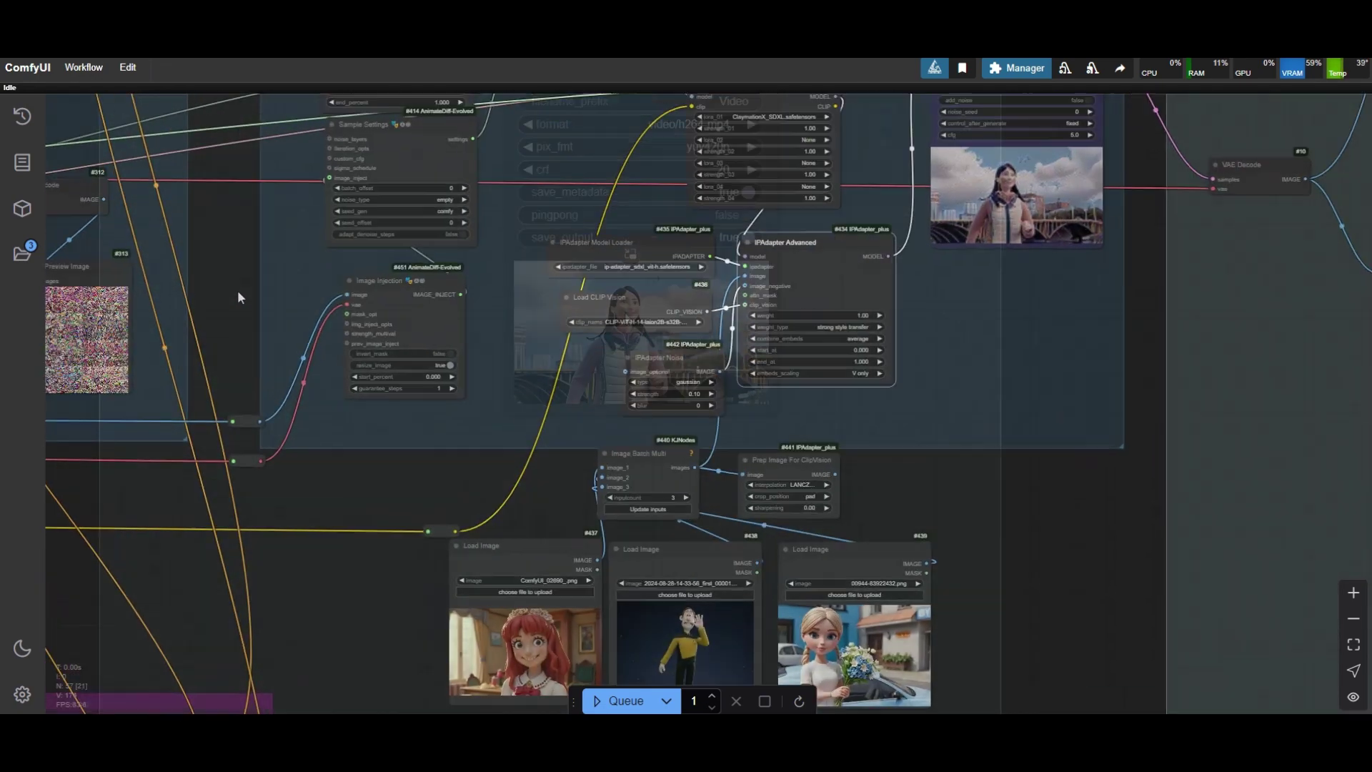
{"action": "scroll", "coordinate": [300, 293], "scroll_direction": "up", "scroll_amount": 5}
Step: Feed strength_multival from an ADE_MultivalDynamic node with float_val 0.5
{"action": "scroll", "coordinate": [345, 289], "scroll_direction": "up", "scroll_amount": 1}
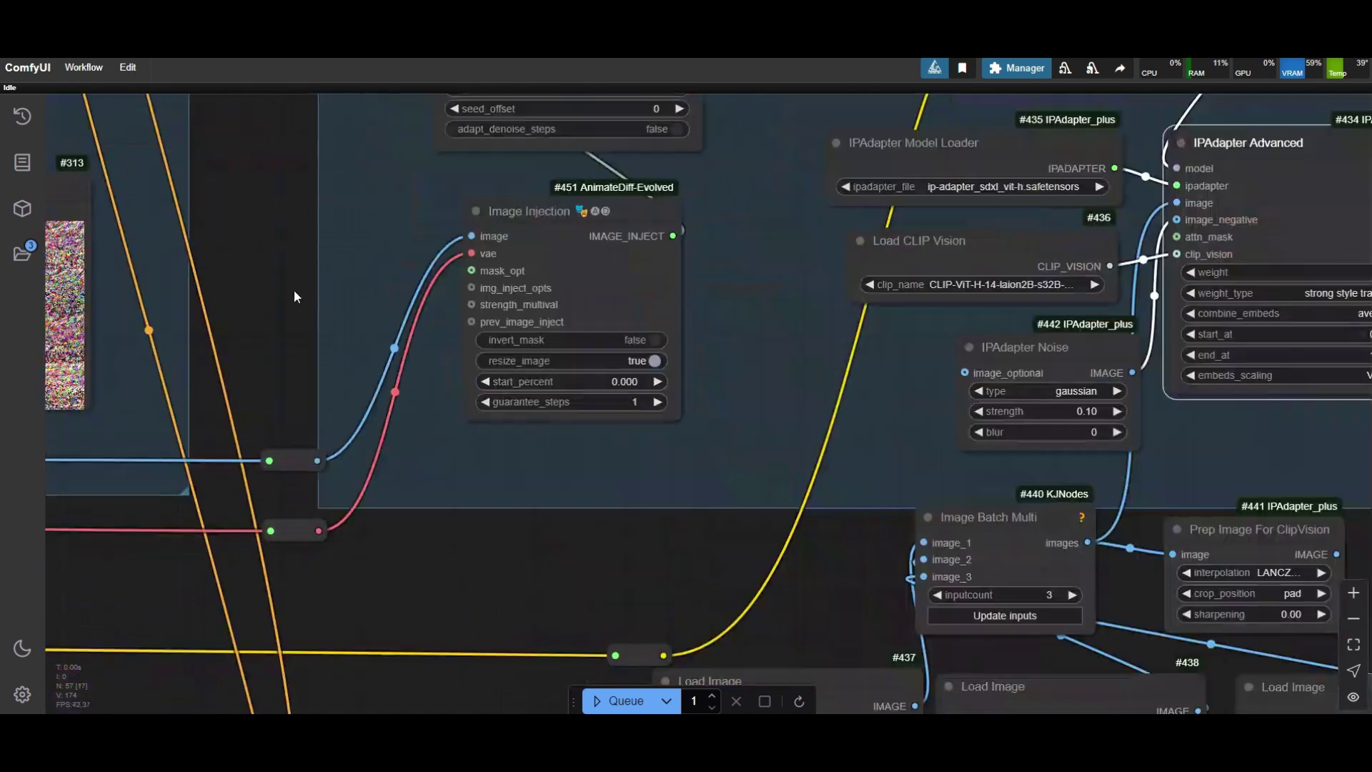
{"action": "left_click_drag", "start_coordinate": [472, 304], "coordinate": [358, 261]}
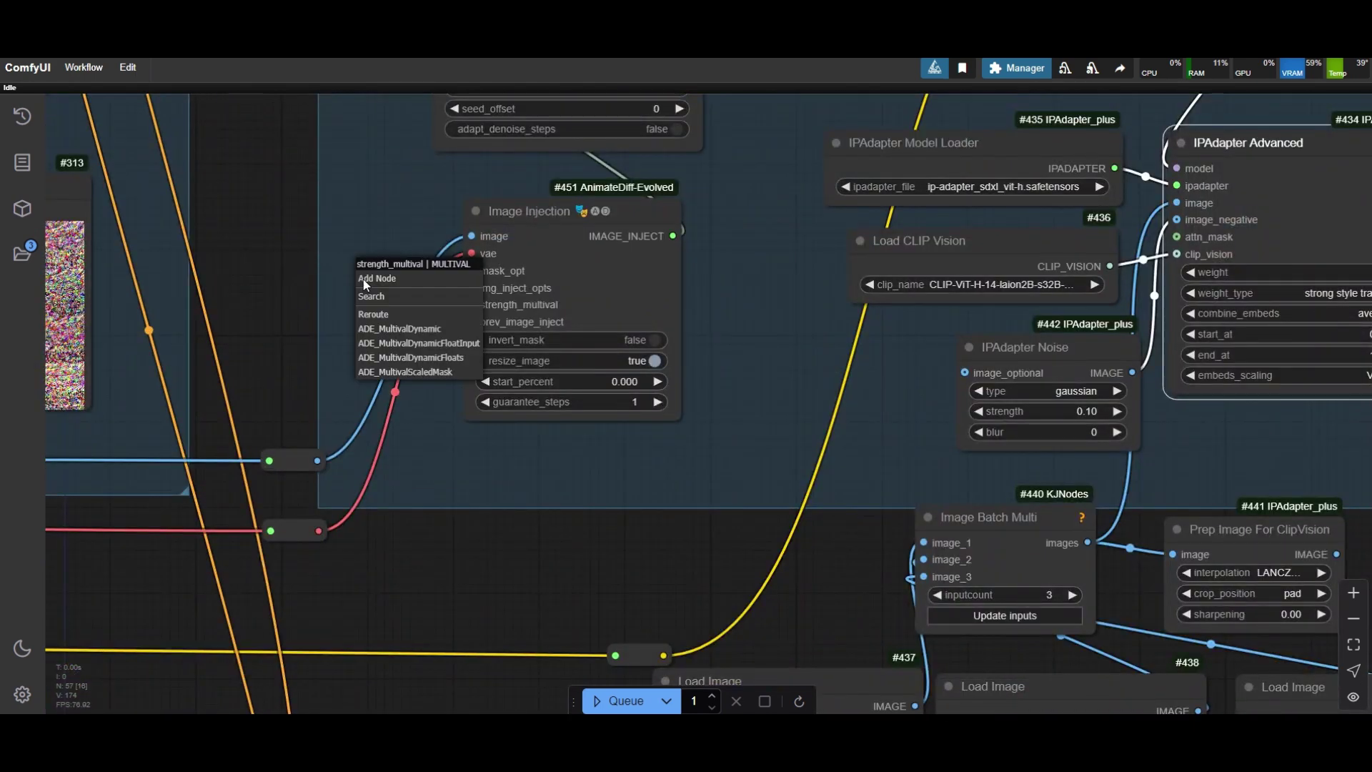
{"action": "left_click", "coordinate": [403, 330]}
{"action": "left_click", "coordinate": [387, 334]}
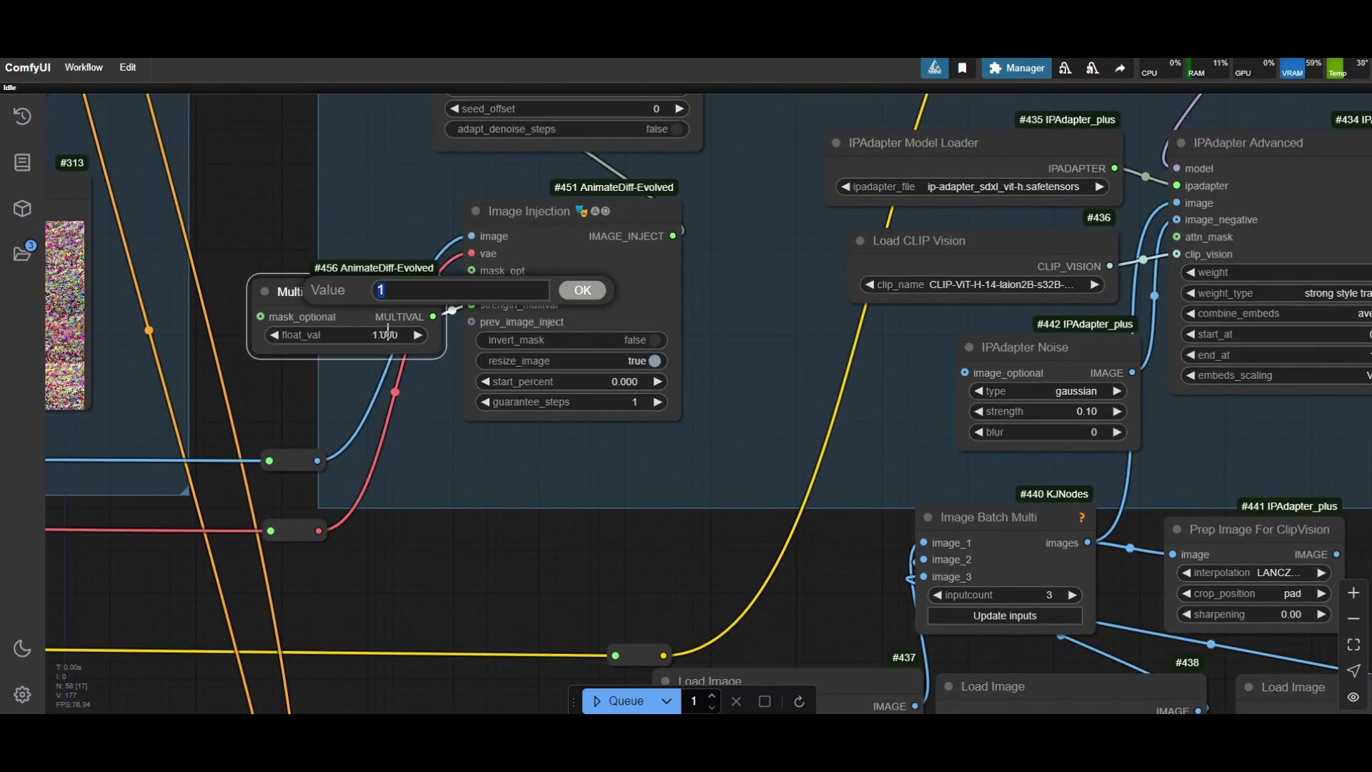
{"action": "key", "text": "Return"}
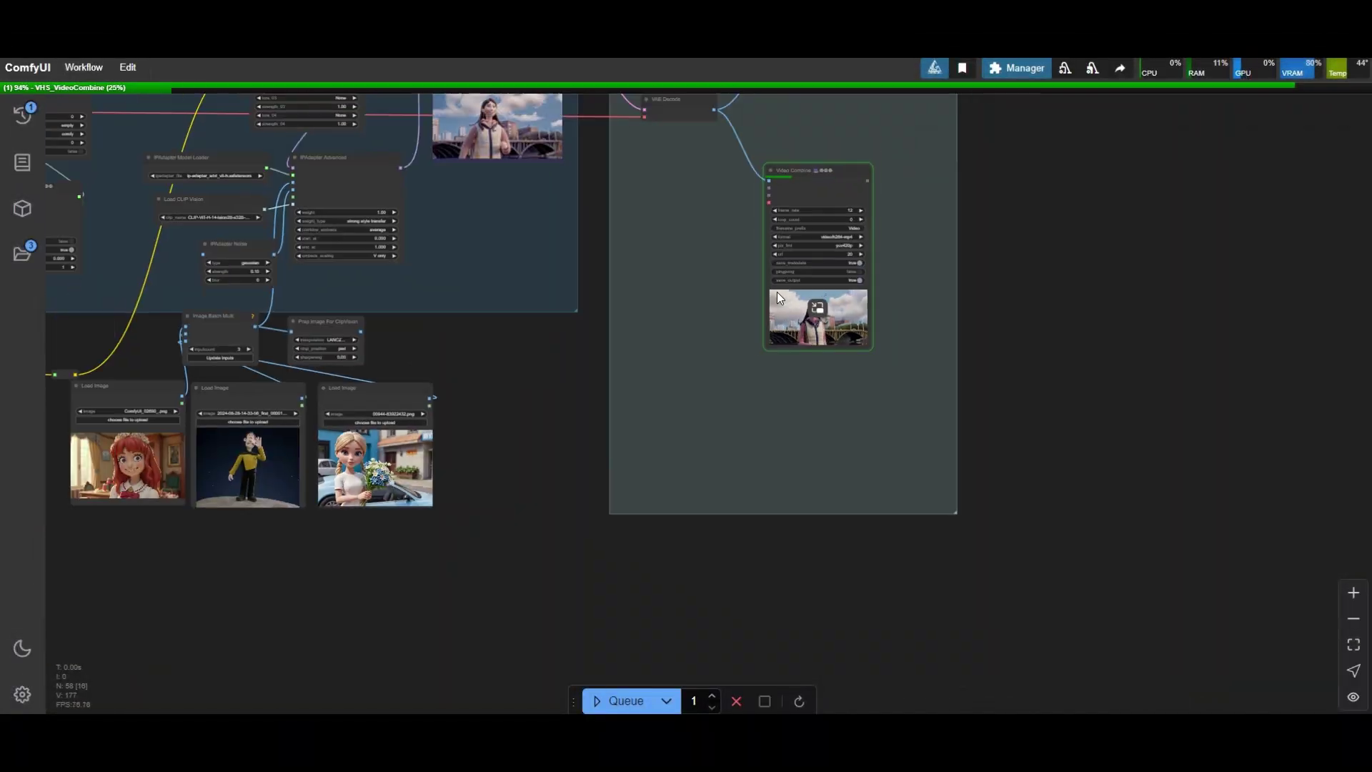
Step: Bring the Outputs group into view to check the new clay-style render
{"action": "scroll", "coordinate": [774, 294], "scroll_direction": "down", "scroll_amount": 5}
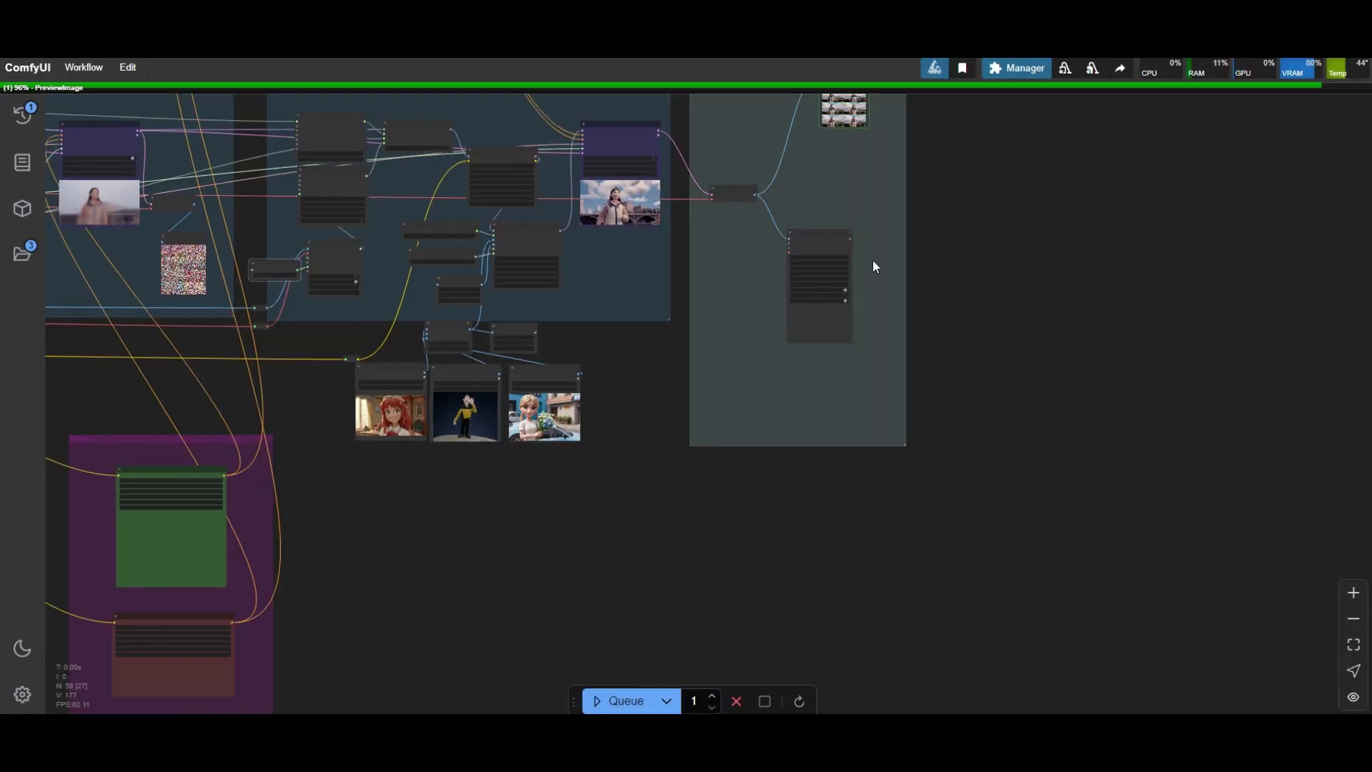
{"action": "scroll", "coordinate": [771, 291], "scroll_direction": "up", "scroll_amount": 10}
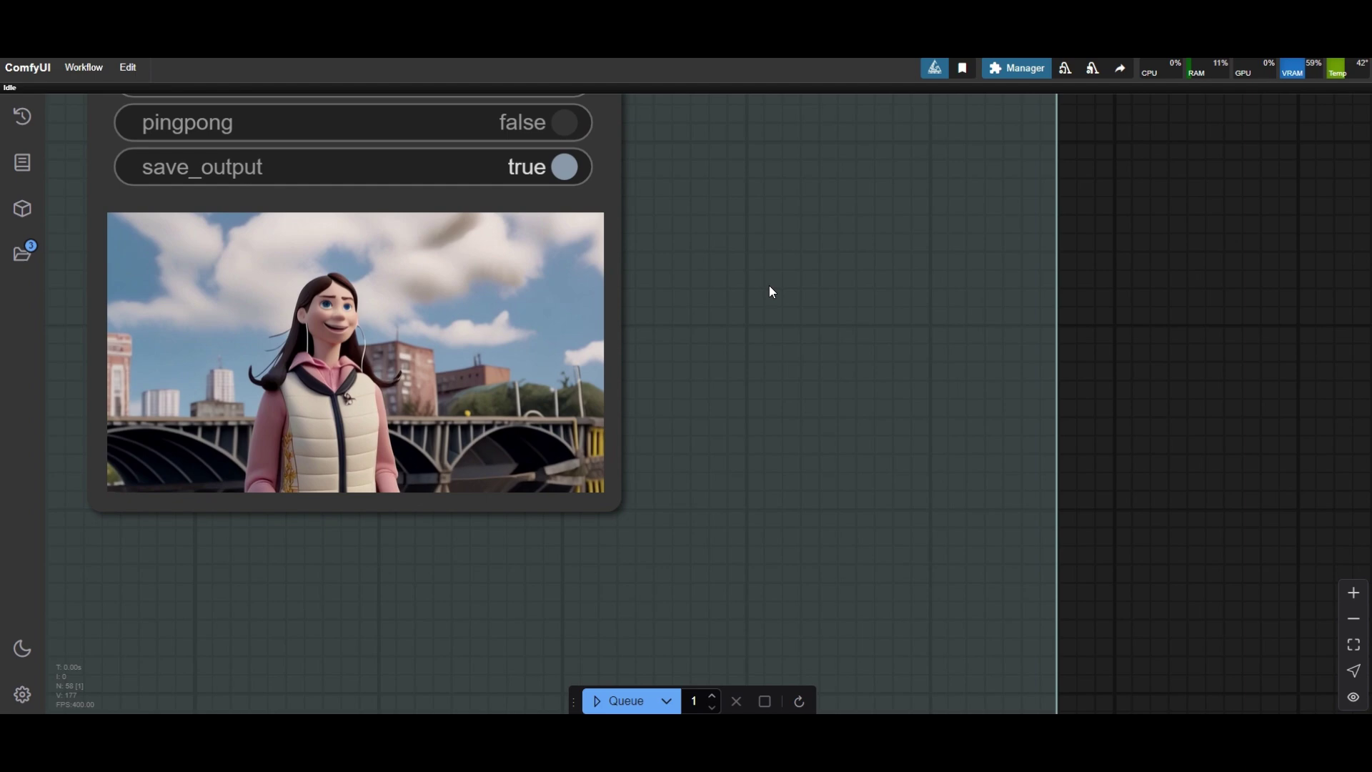
{"action": "scroll", "coordinate": [769, 285], "scroll_direction": "down", "scroll_amount": 8}
{"action": "left_click_drag", "start_coordinate": [897, 143], "coordinate": [934, 401]}
Step: Copy the first clay-style preview frame of the woman to the Clipspace
{"action": "scroll", "coordinate": [717, 150], "scroll_direction": "up", "scroll_amount": 10}
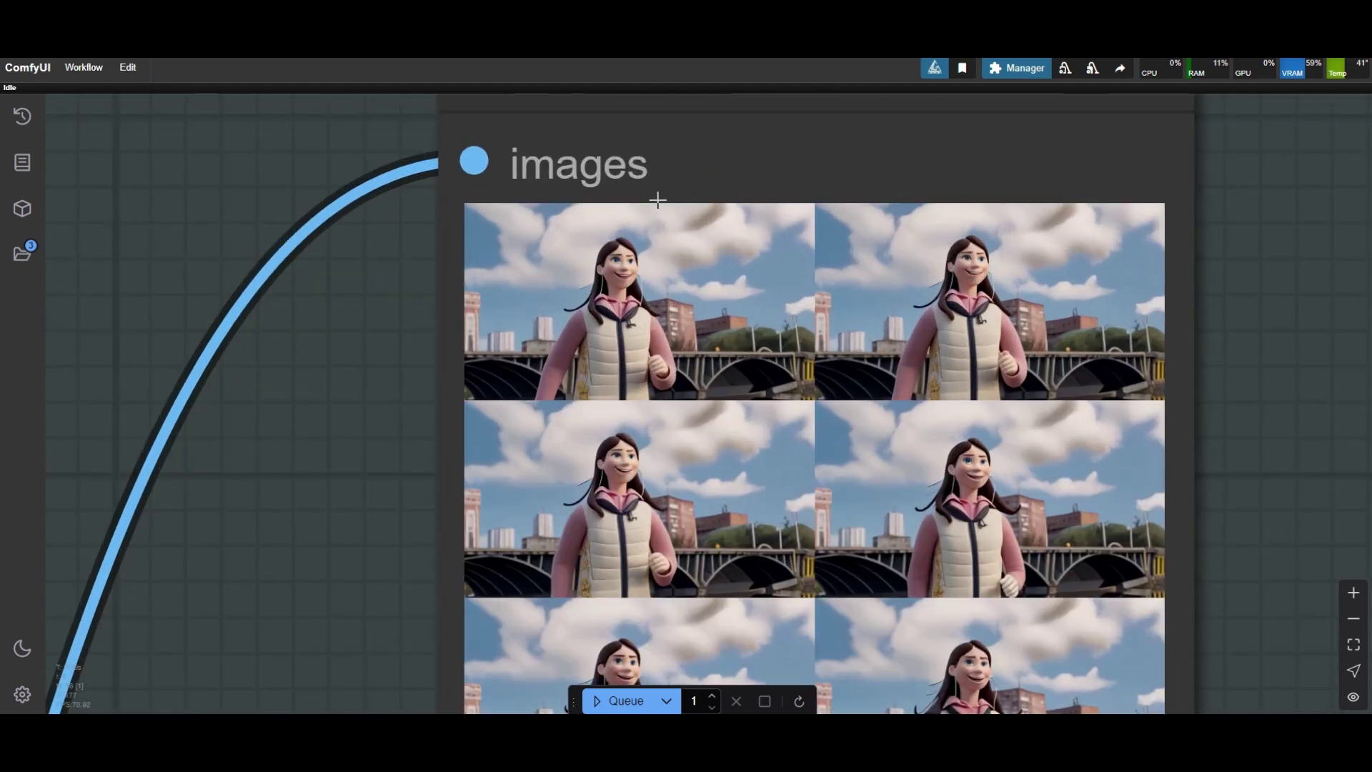
{"action": "left_click", "coordinate": [643, 291]}
{"action": "scroll", "coordinate": [643, 279], "scroll_direction": "down", "scroll_amount": 5}
{"action": "scroll", "coordinate": [738, 479], "scroll_direction": "up", "scroll_amount": 5}
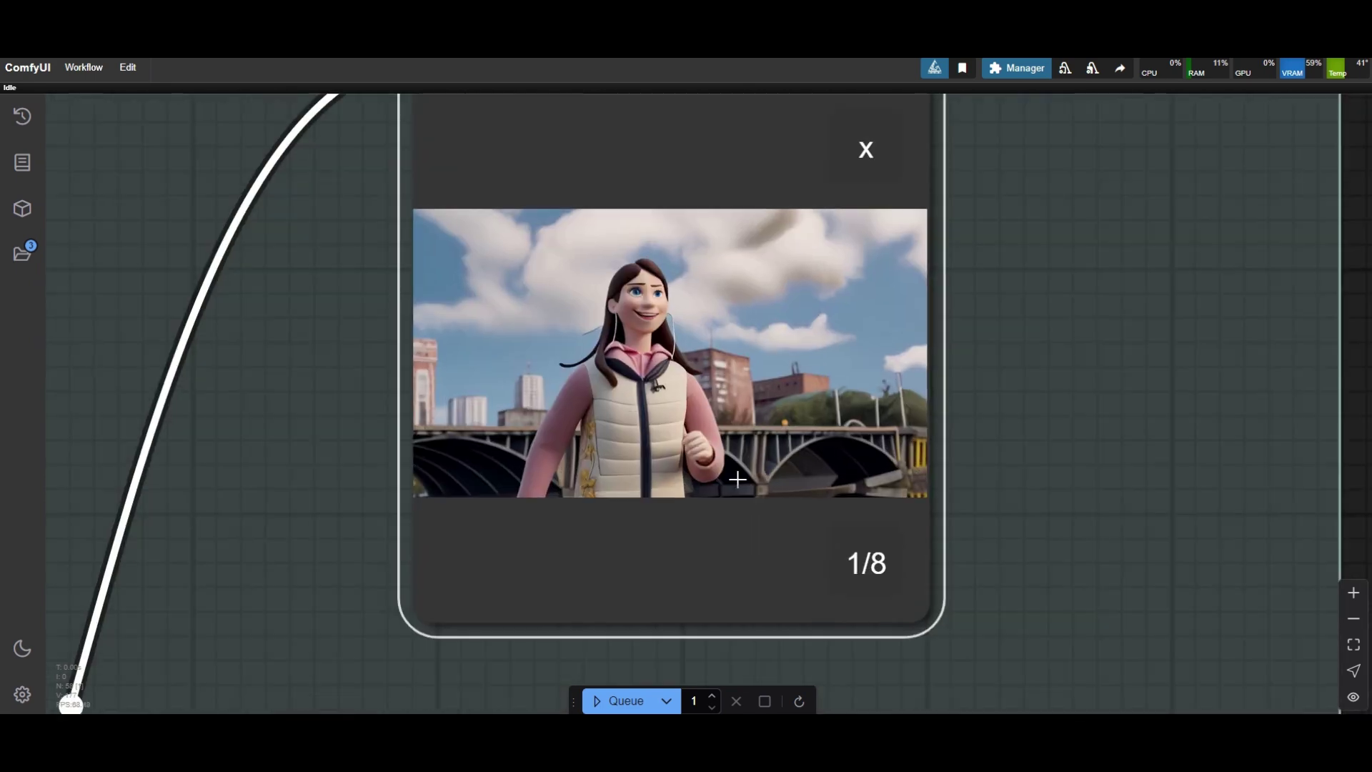
{"action": "scroll", "coordinate": [737, 479], "scroll_direction": "up", "scroll_amount": 2}
{"action": "scroll", "coordinate": [676, 300], "scroll_direction": "up", "scroll_amount": 1}
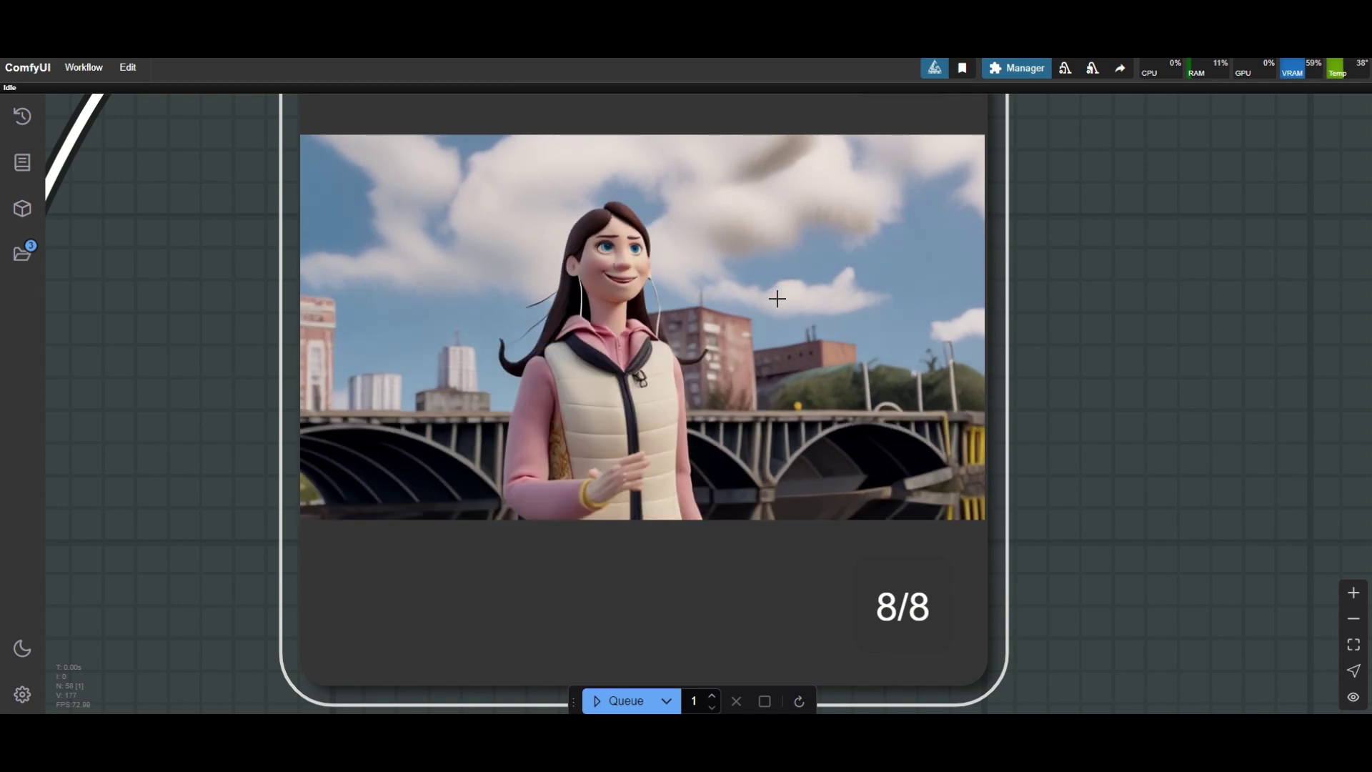
{"action": "right_click", "coordinate": [611, 273]}
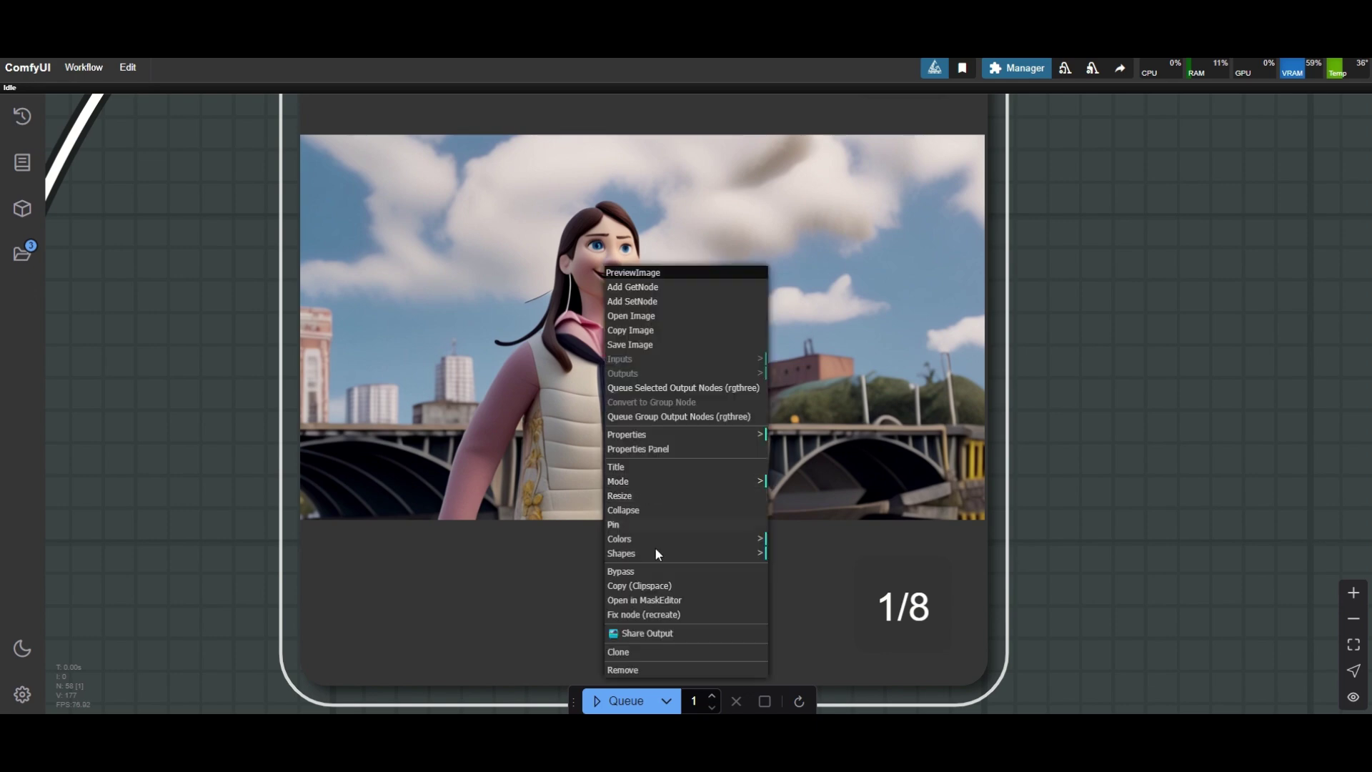
{"action": "left_click", "coordinate": [655, 584]}
{"action": "scroll", "coordinate": [670, 473], "scroll_direction": "down", "scroll_amount": 20}
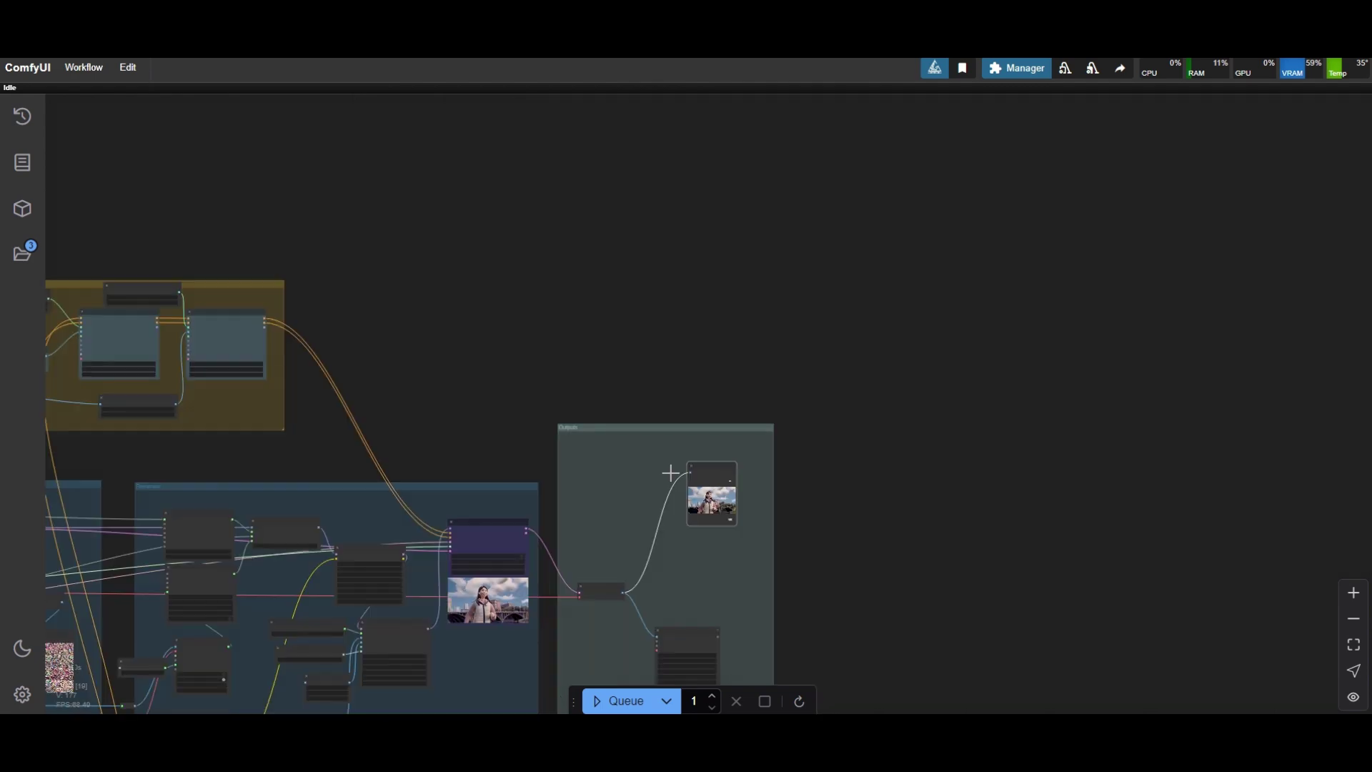
{"action": "scroll", "coordinate": [845, 604], "scroll_direction": "down", "scroll_amount": 1}
Step: Add a Load Image node and paste the copied stylized frame into it
{"action": "left_click_drag", "start_coordinate": [845, 604], "coordinate": [889, 374]}
{"action": "scroll", "coordinate": [490, 278], "scroll_direction": "up", "scroll_amount": 10}
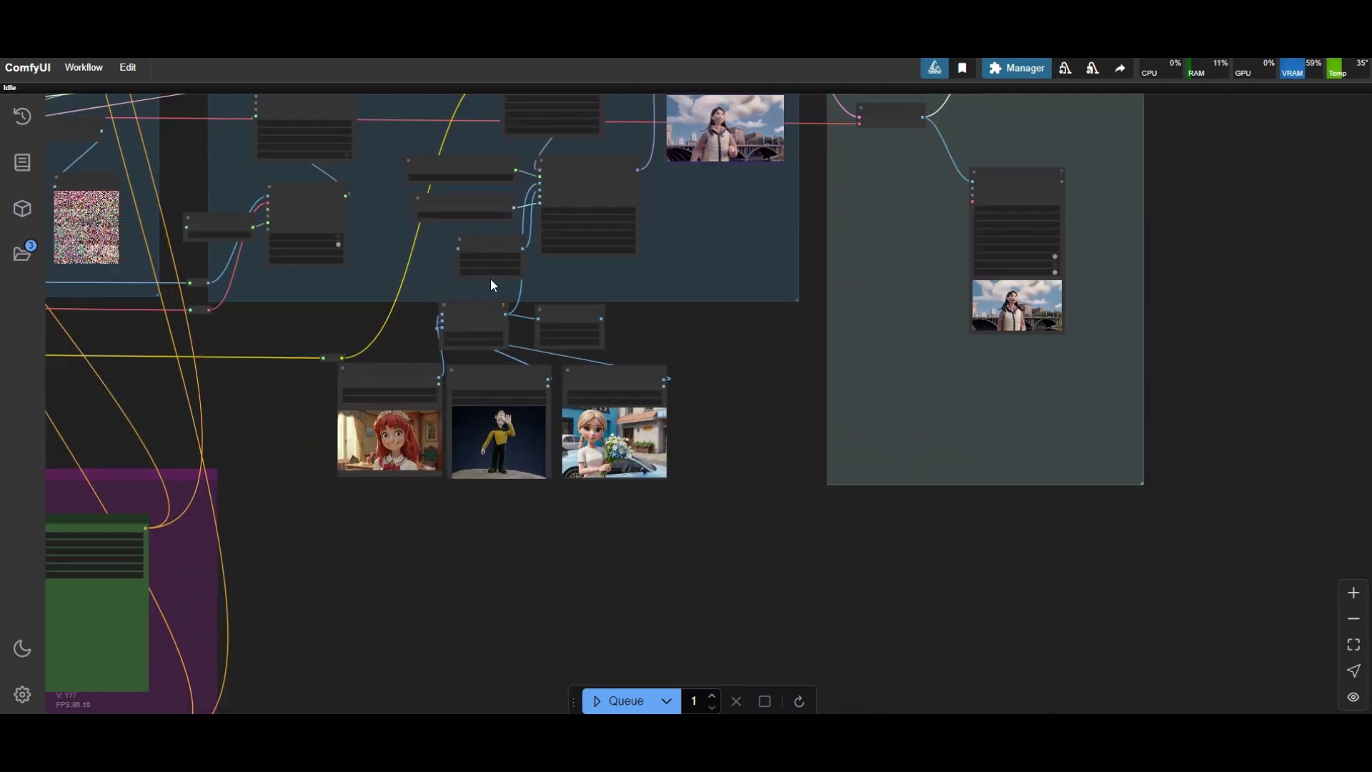
{"action": "double_click", "coordinate": [737, 324]}
{"action": "type", "text": "L"}
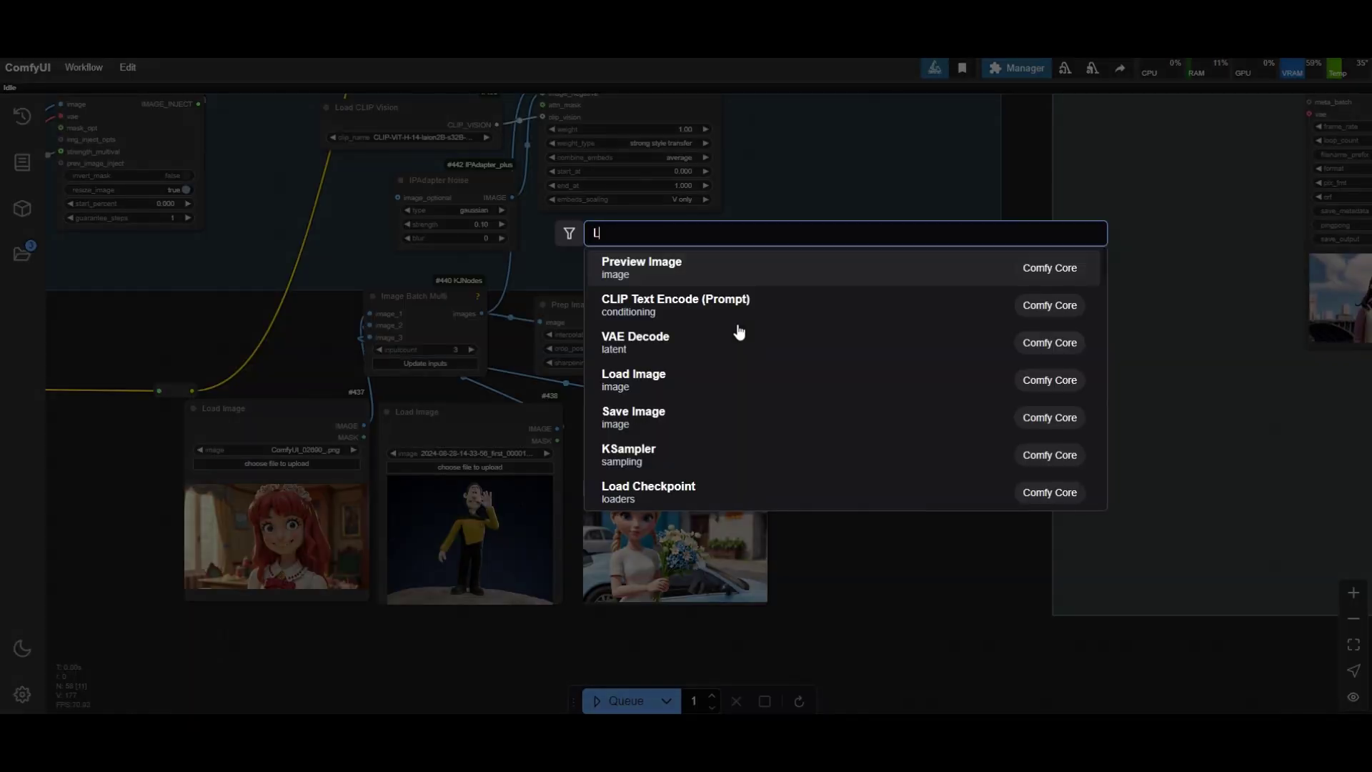
{"action": "type", "text": "oad image"}
{"action": "key", "text": "Return"}
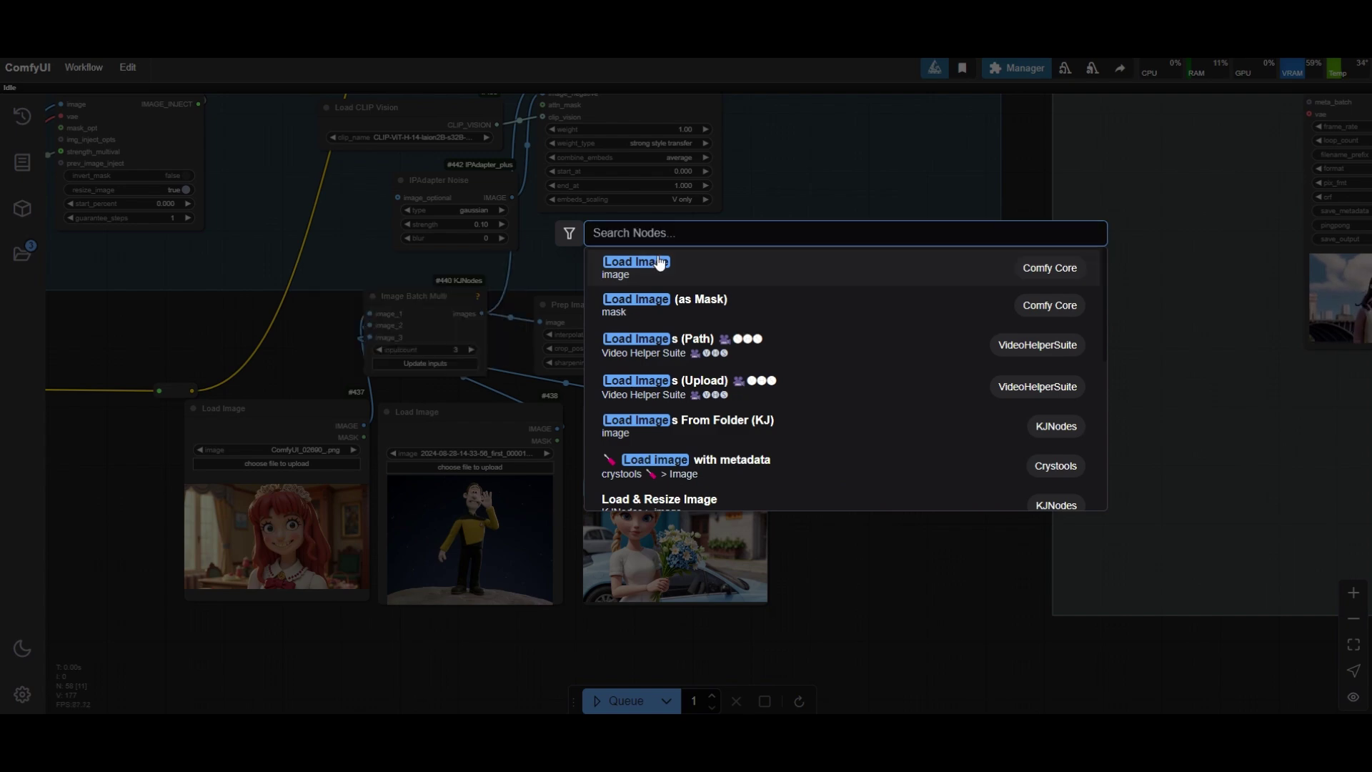
{"action": "scroll", "coordinate": [829, 327], "scroll_direction": "up", "scroll_amount": 3}
{"action": "left_click", "coordinate": [829, 327]}
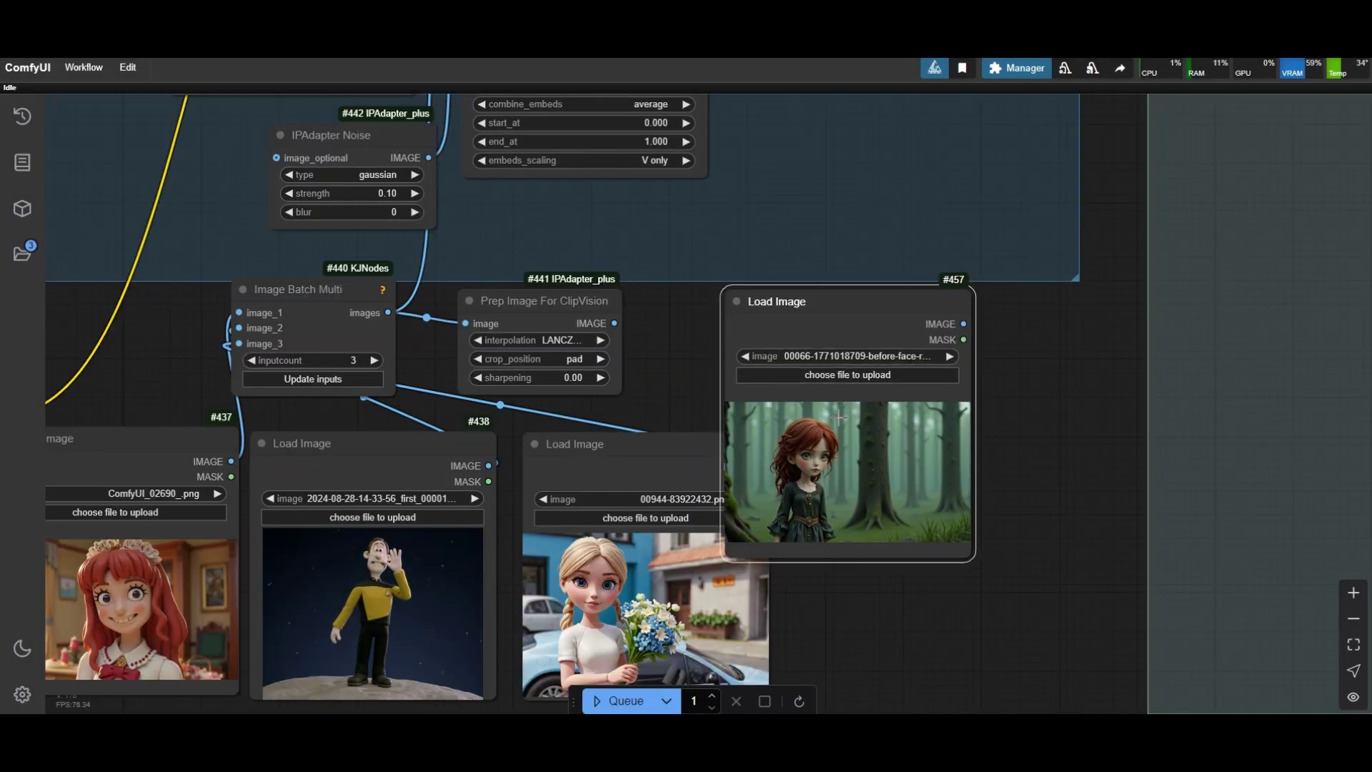
{"action": "right_click", "coordinate": [841, 443]}
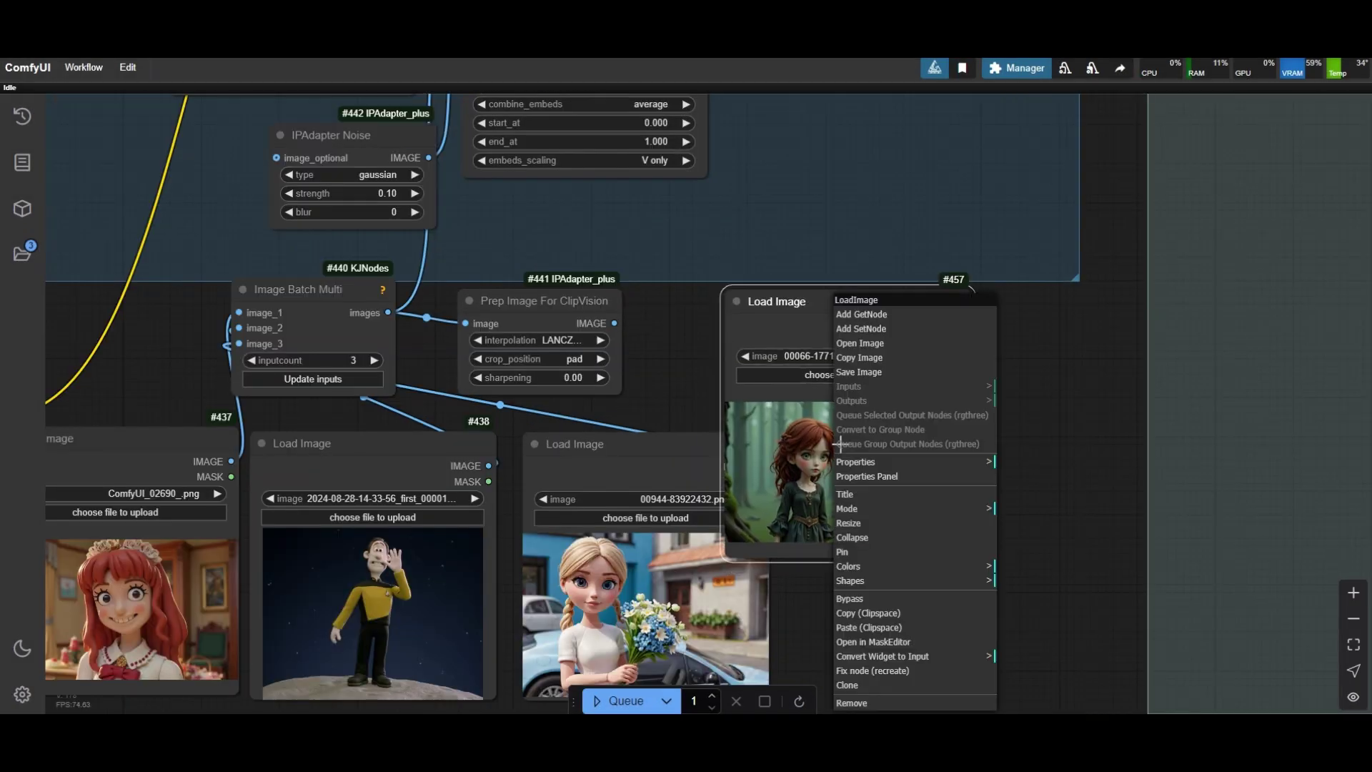
{"action": "left_click", "coordinate": [883, 628]}
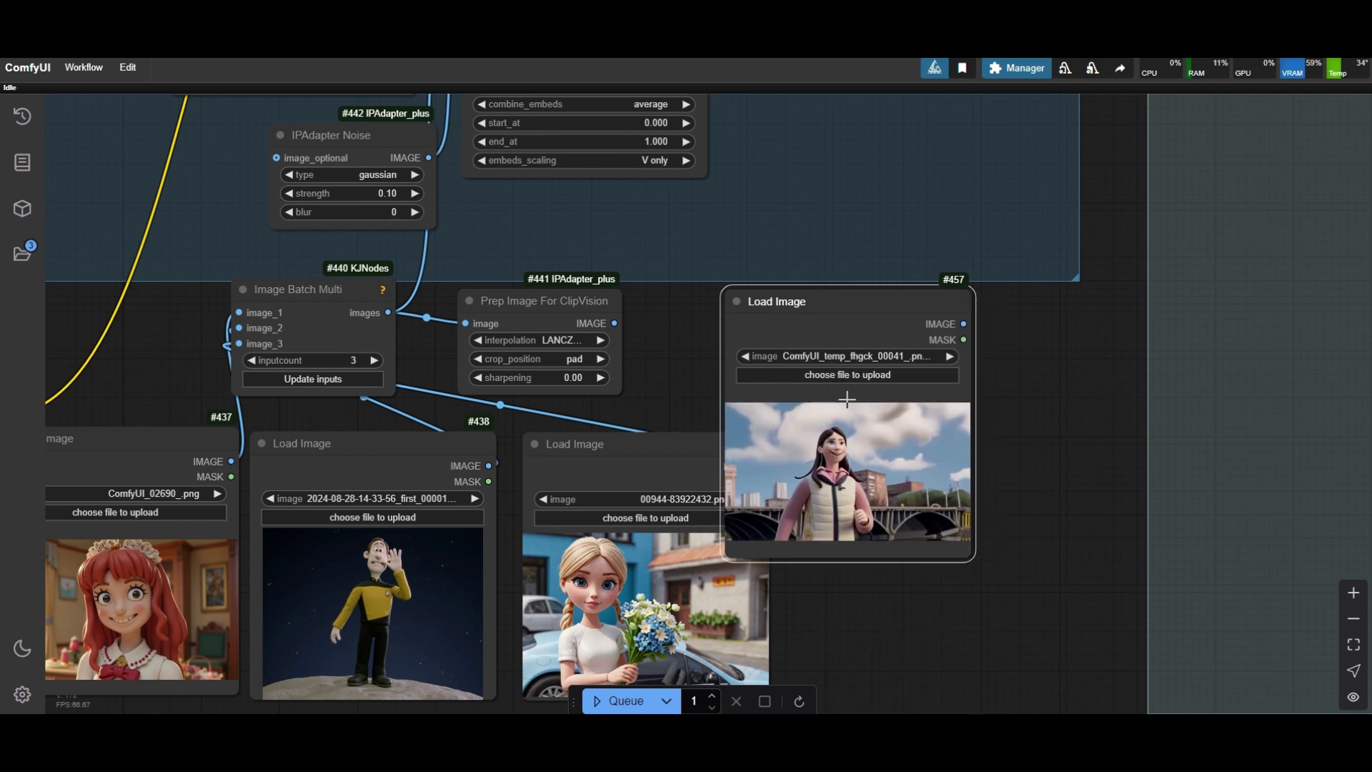
{"action": "scroll", "coordinate": [847, 400], "scroll_direction": "down", "scroll_amount": 3}
Step: Position the new Load Image node above Image Batch Multi among the reference images
{"action": "left_click_drag", "start_coordinate": [850, 372], "coordinate": [851, 269]}
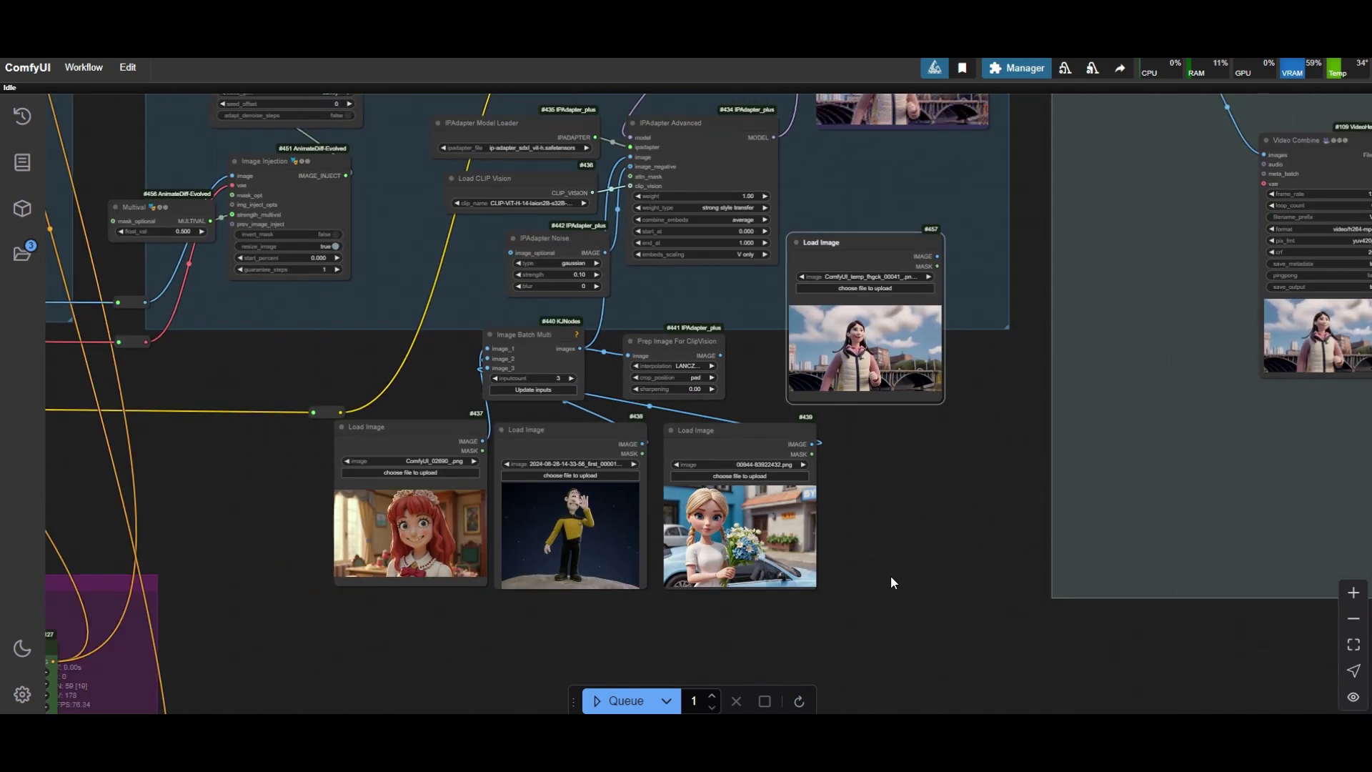
{"action": "left_click_drag", "start_coordinate": [418, 343], "coordinate": [417, 343]}
{"action": "left_click_drag", "start_coordinate": [913, 242], "coordinate": [549, 316]}
{"action": "scroll", "coordinate": [591, 385], "scroll_direction": "up", "scroll_amount": 2}
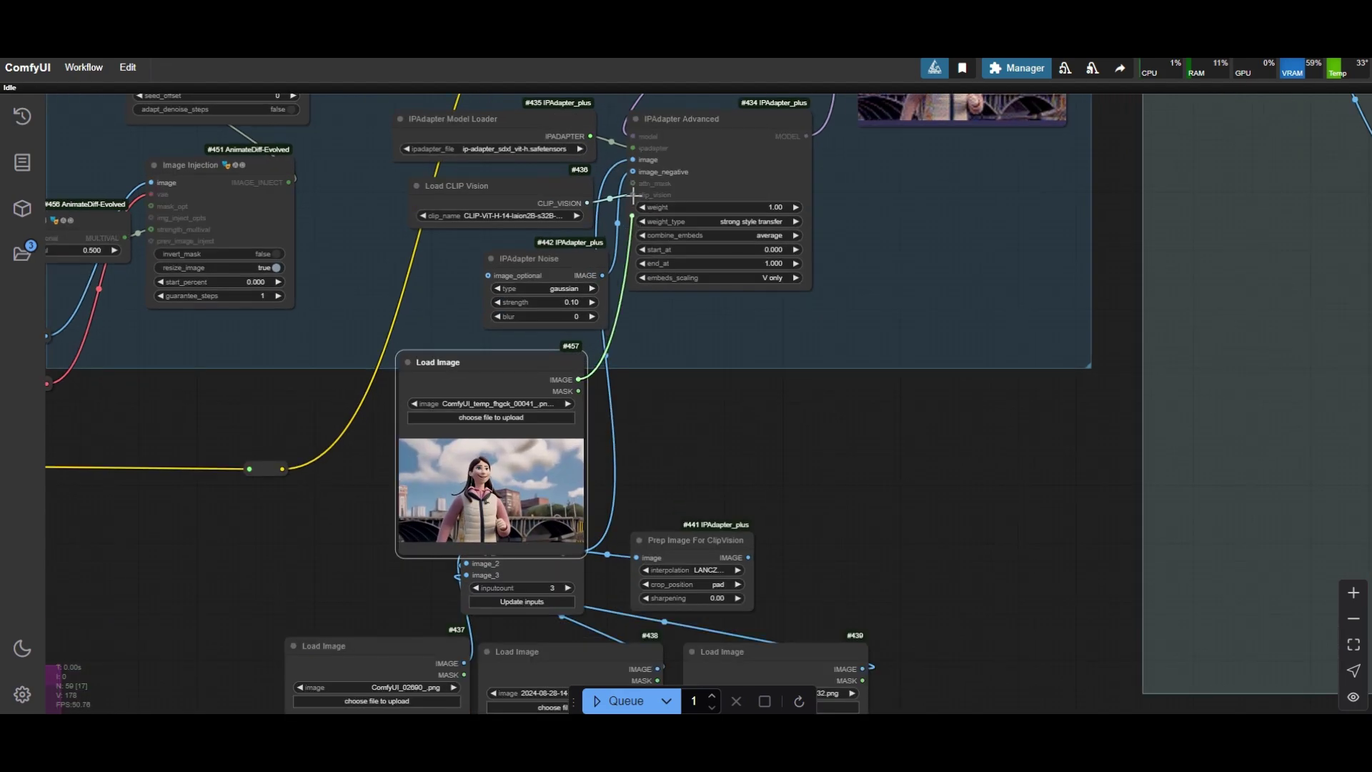
{"action": "scroll", "coordinate": [505, 291], "scroll_direction": "down", "scroll_amount": 5}
{"action": "scroll", "coordinate": [505, 291], "scroll_direction": "up", "scroll_amount": 6}
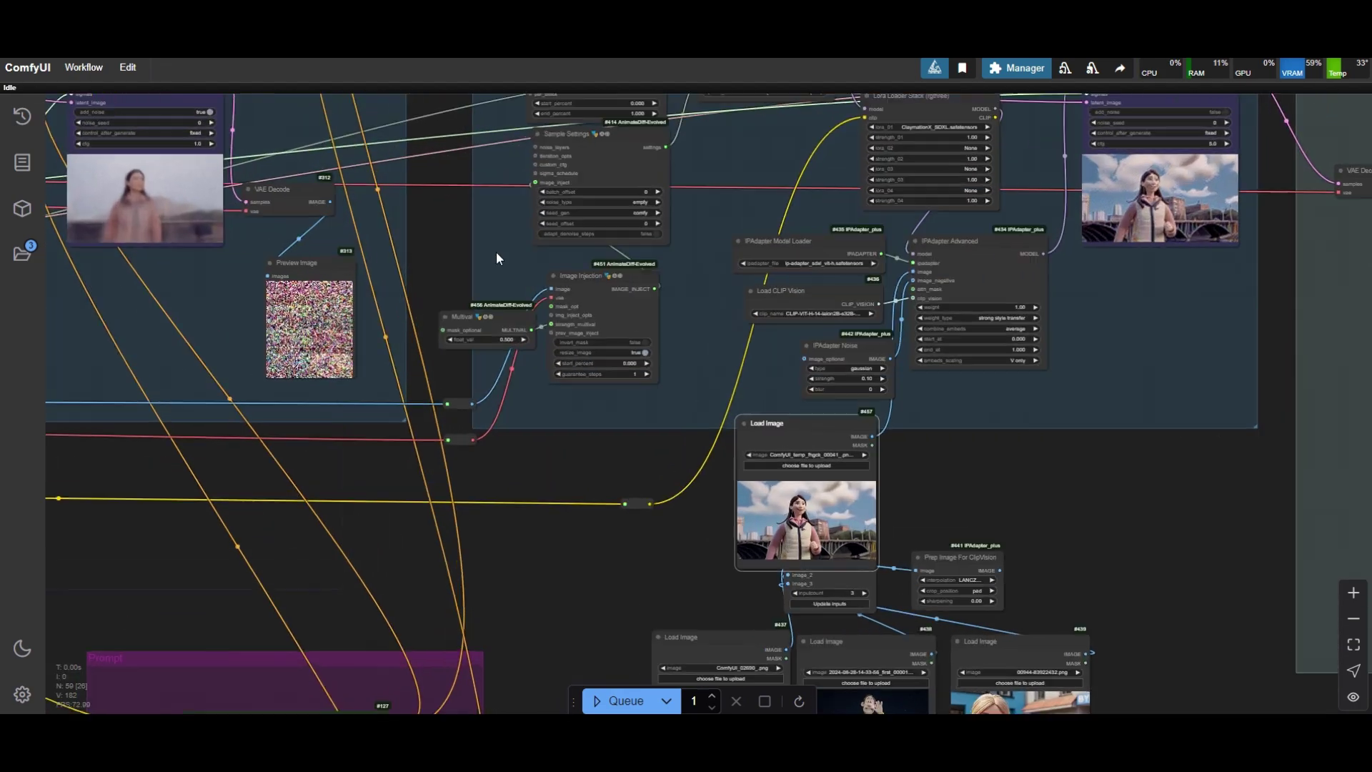
Step: Bypass the Multival and Image Injection nodes with Ctrl+B, keeping the new Load Image active
{"action": "left_click", "coordinate": [464, 319]}
{"action": "left_click", "coordinate": [615, 245], "text": "shift"}
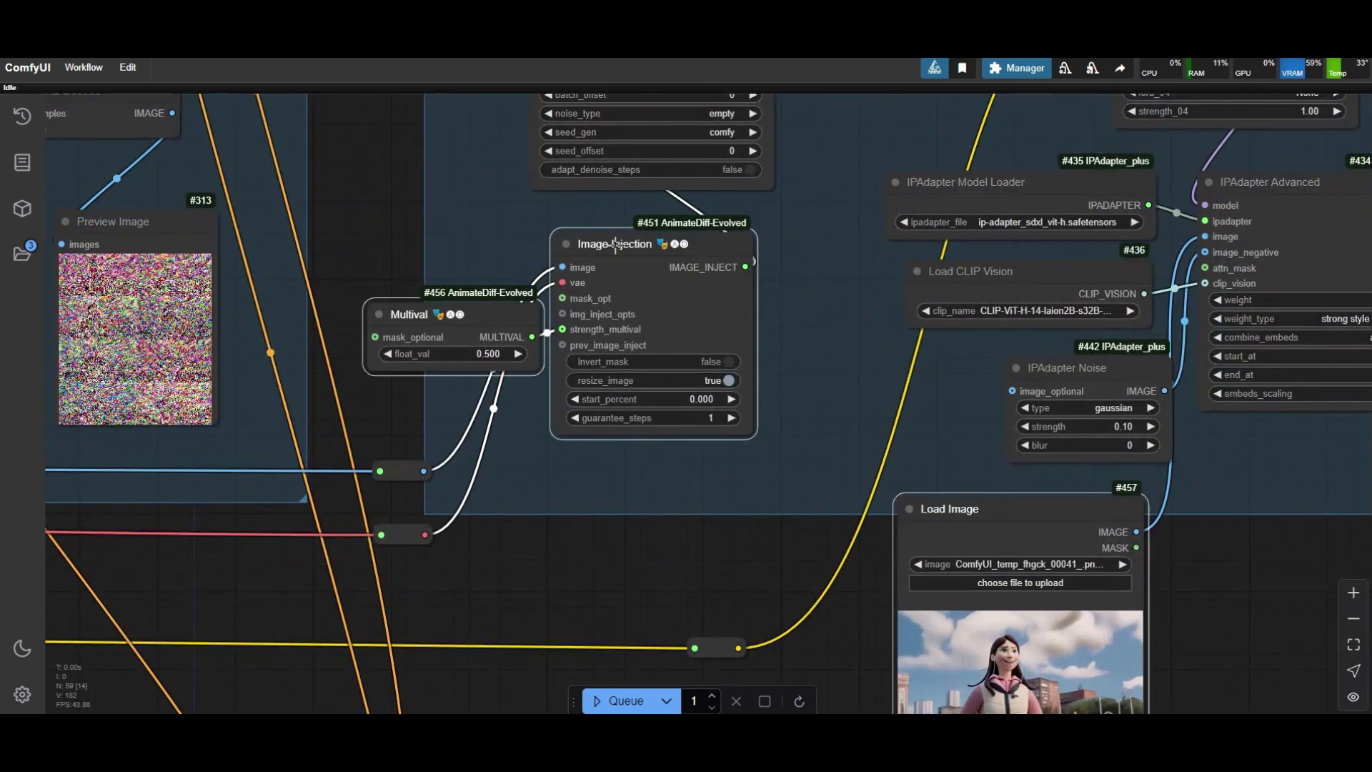
{"action": "key", "text": "ctrl+b"}
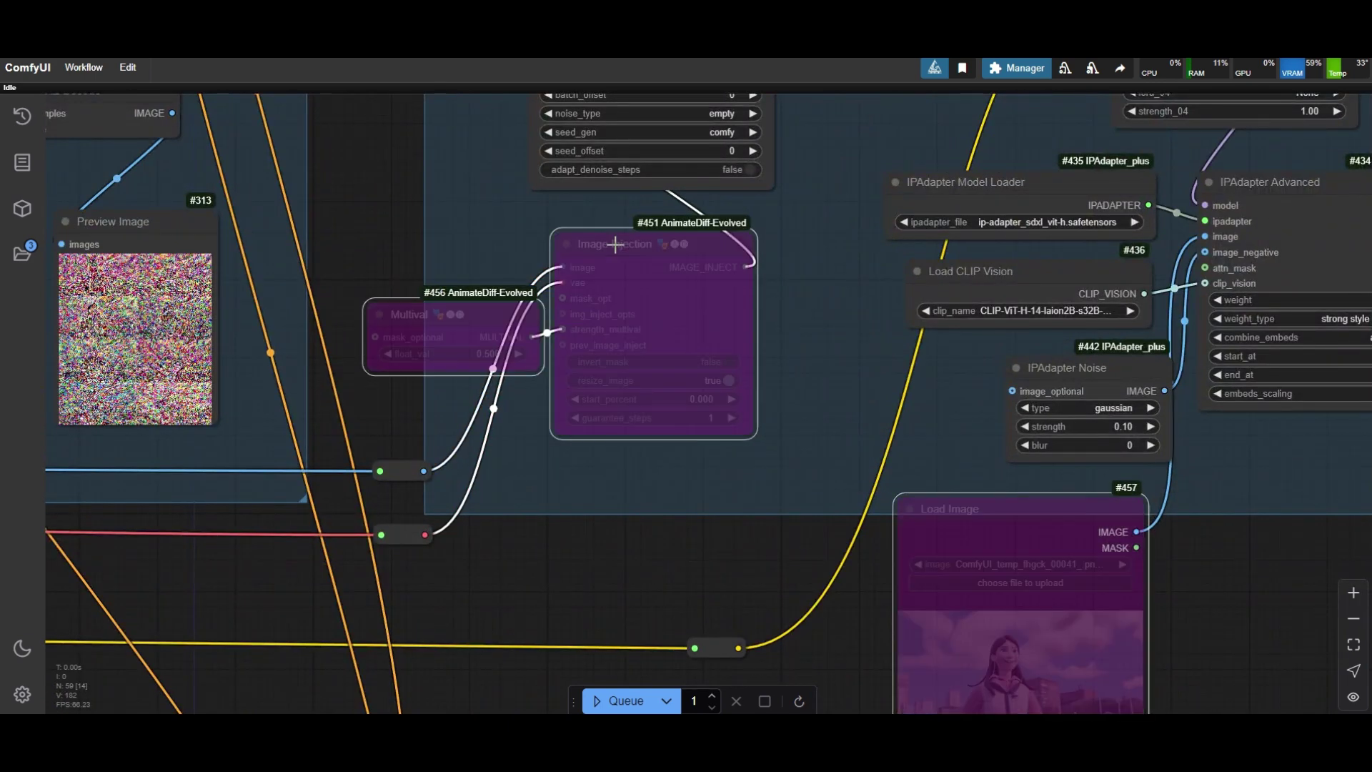
{"action": "left_click", "coordinate": [986, 506]}
{"action": "key", "text": "ctrl+b"}
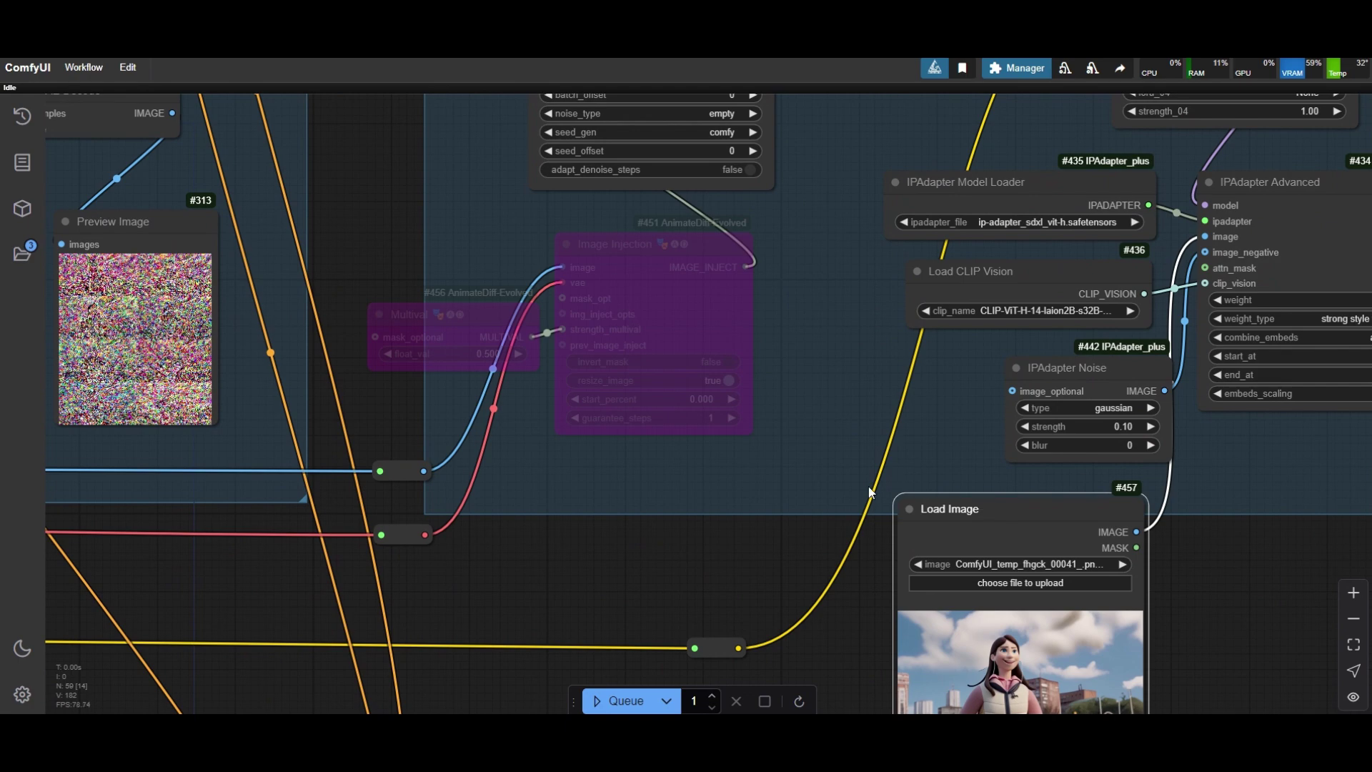
{"action": "scroll", "coordinate": [701, 523], "scroll_direction": "down", "scroll_amount": 15}
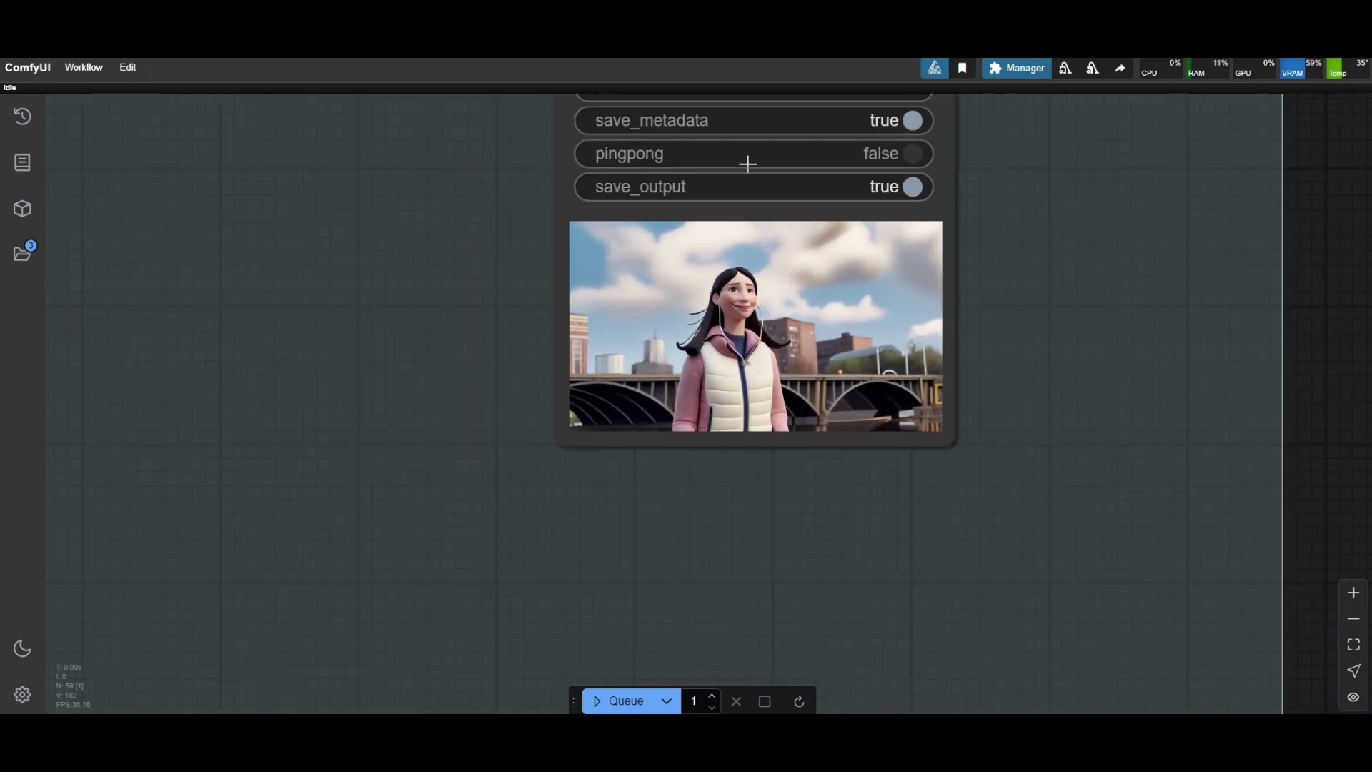
{"action": "scroll", "coordinate": [747, 164], "scroll_direction": "down", "scroll_amount": 15}
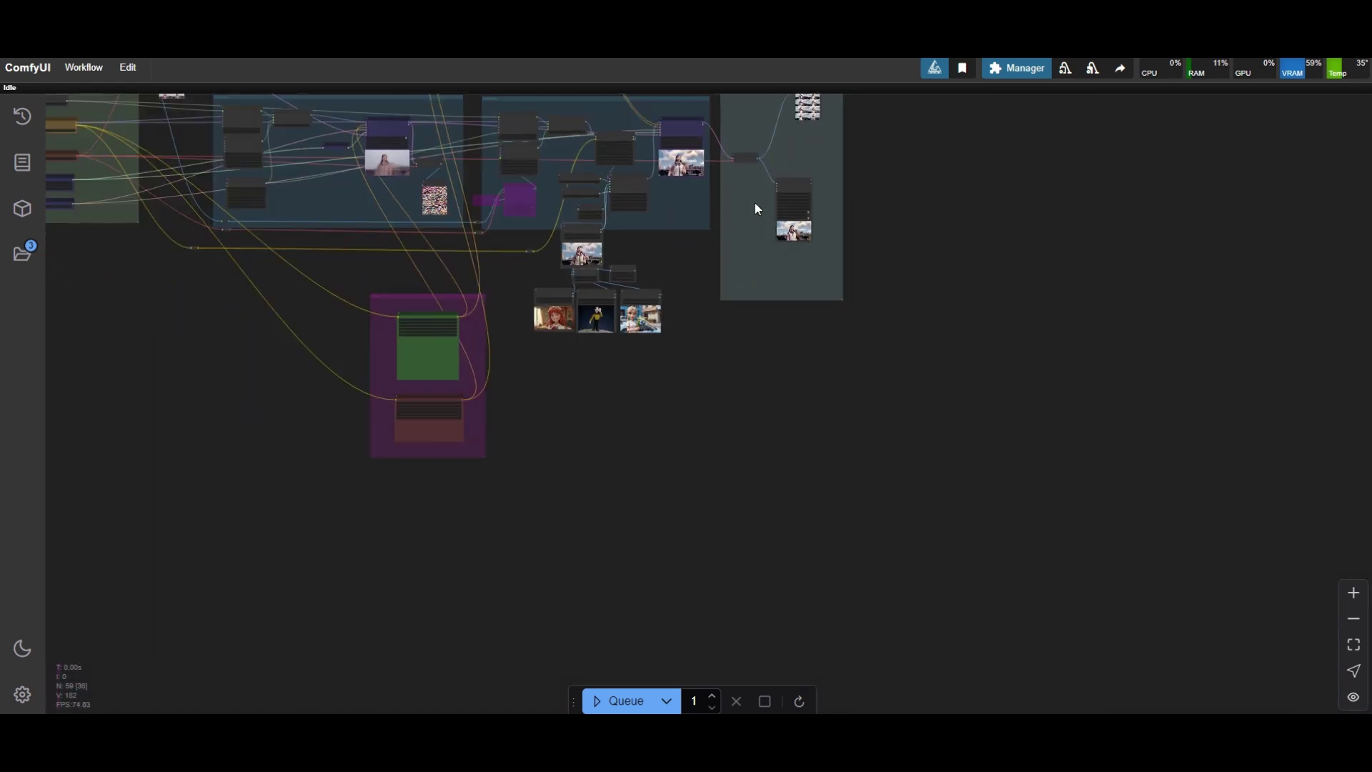
{"action": "scroll", "coordinate": [333, 280], "scroll_direction": "up", "scroll_amount": 8}
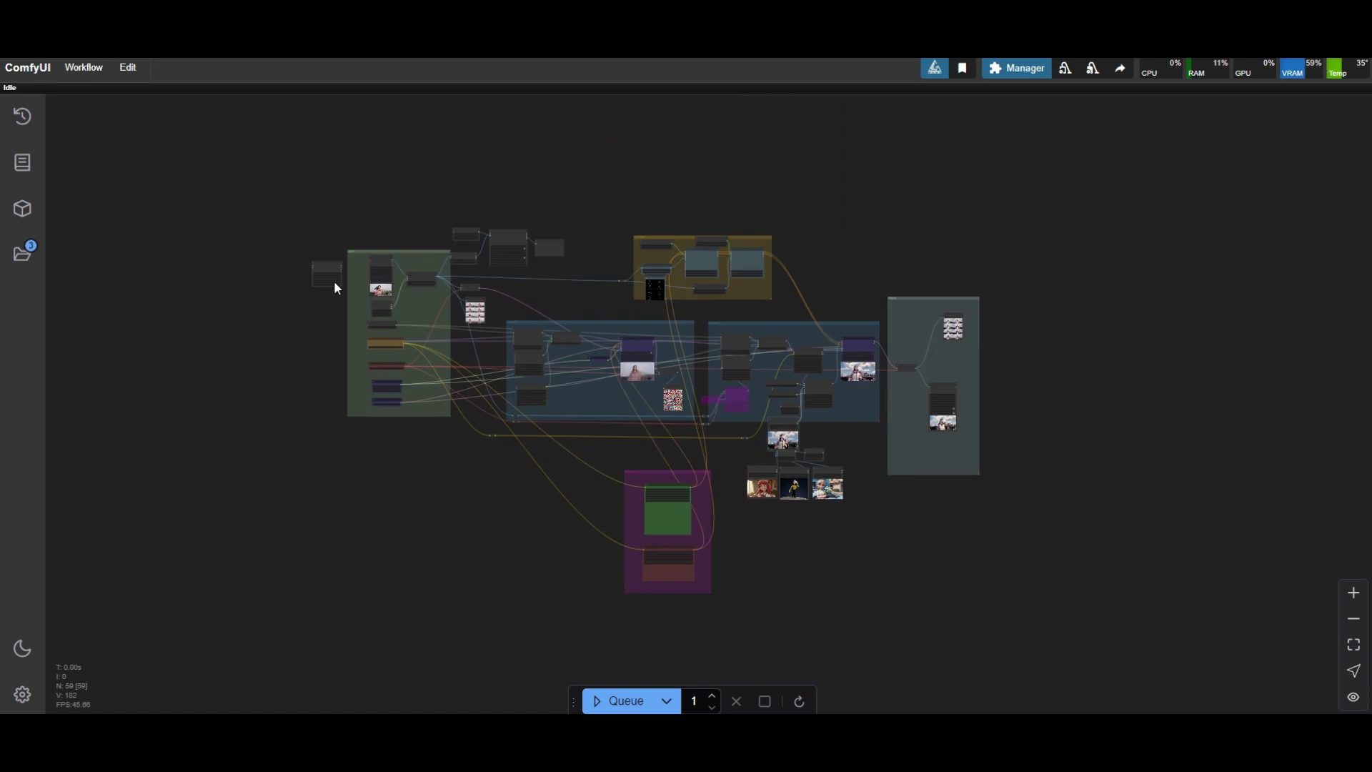
Step: Set Load Video's frame_load_cap to 0 to load the full clip and queue the render
{"action": "scroll", "coordinate": [339, 208], "scroll_direction": "up", "scroll_amount": 6}
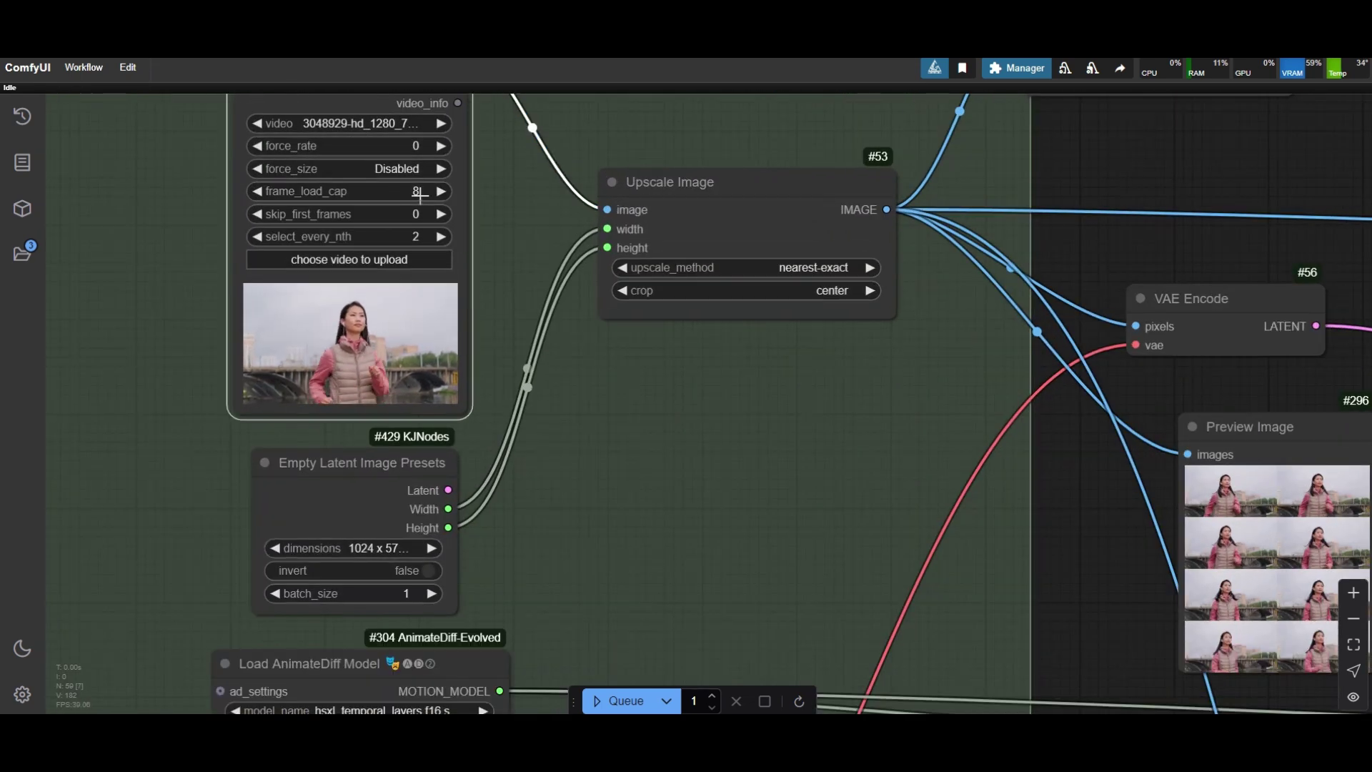
{"action": "left_click", "coordinate": [419, 191]}
{"action": "key", "text": "Return"}
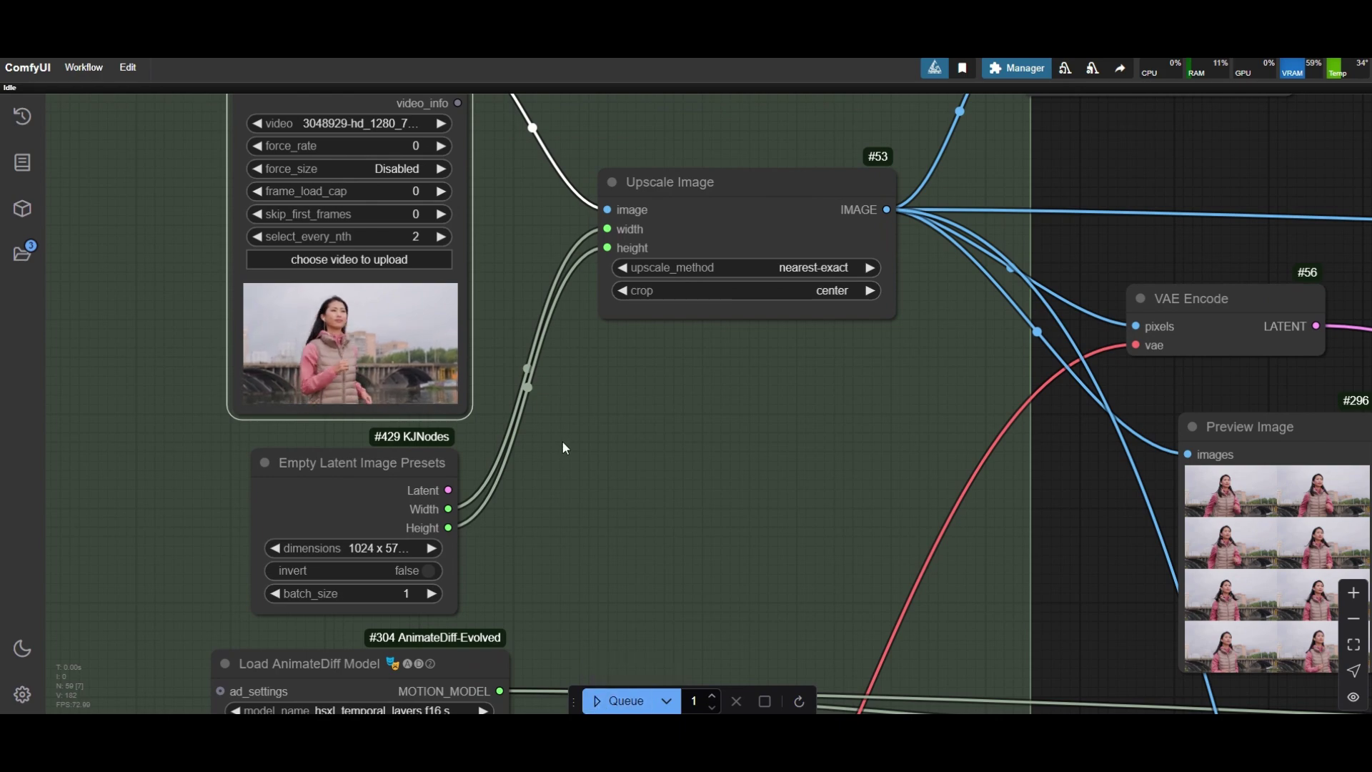
{"action": "scroll", "coordinate": [564, 448], "scroll_direction": "down", "scroll_amount": 15}
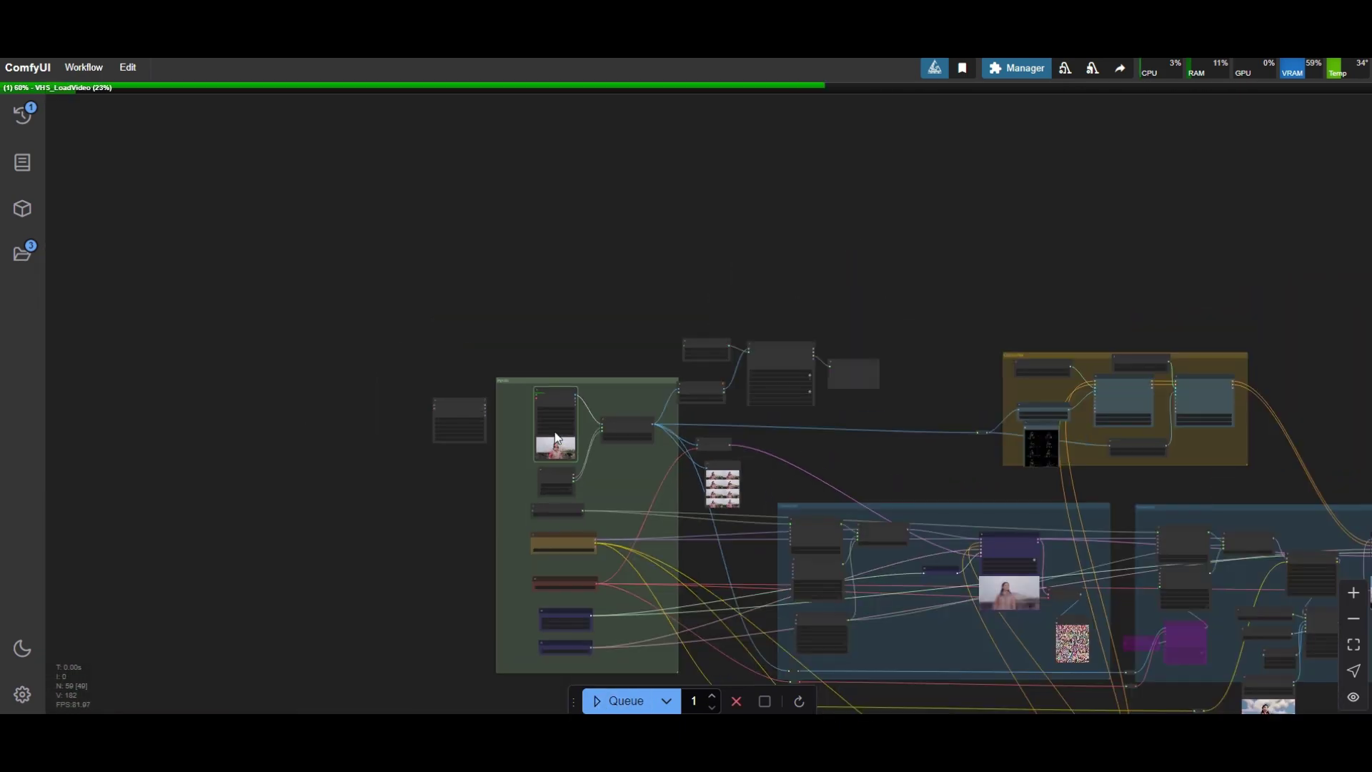
{"action": "scroll", "coordinate": [555, 437], "scroll_direction": "down", "scroll_amount": 3}
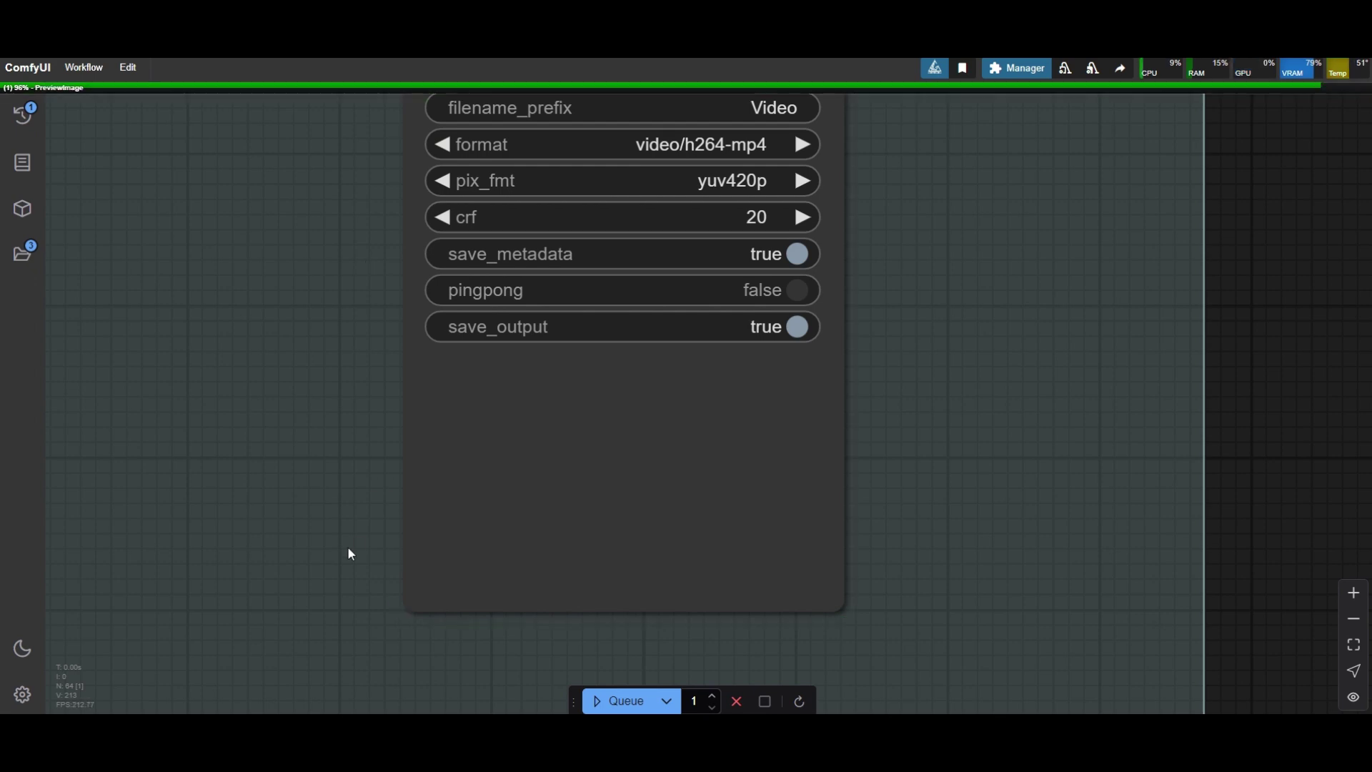
Step: Zoom in on the Video Combine node to watch the finished full-length claymation video
{"action": "scroll", "coordinate": [366, 624], "scroll_direction": "up", "scroll_amount": 3}
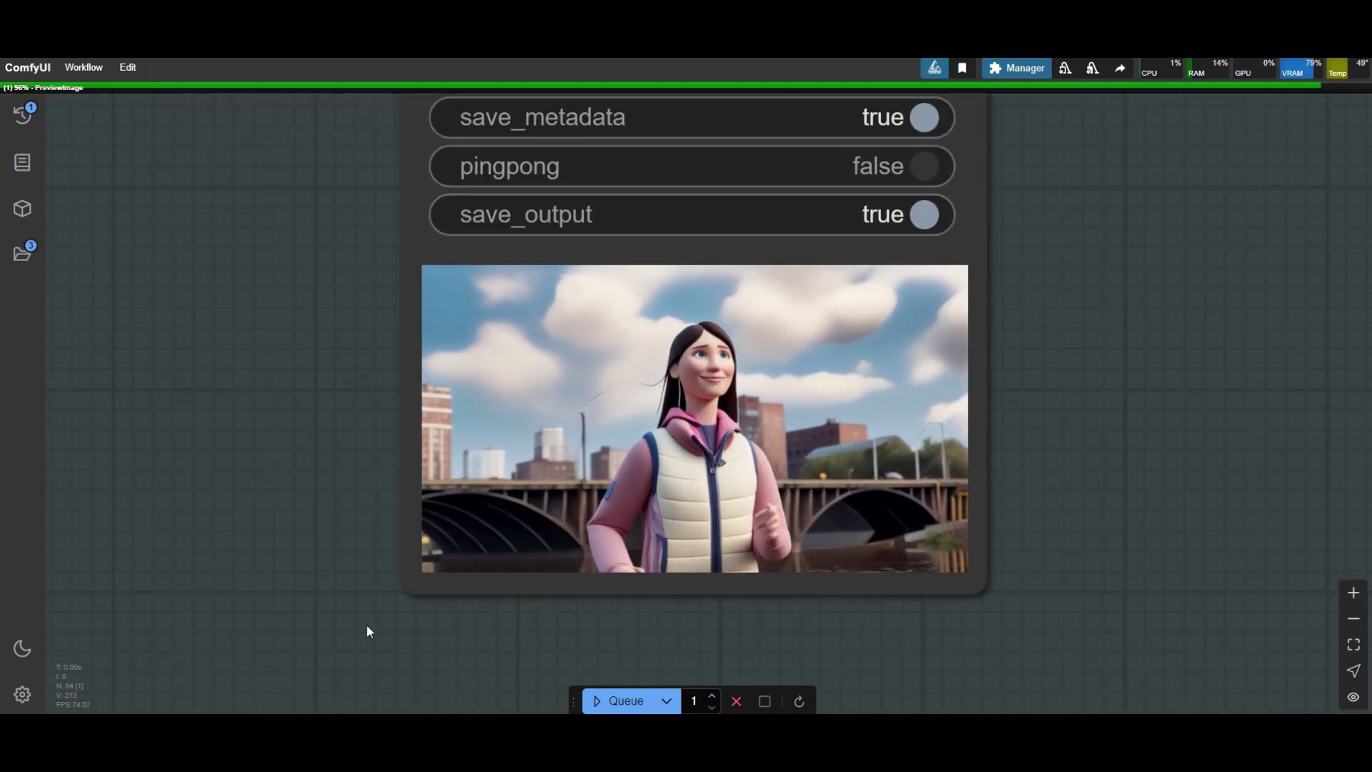
{"action": "scroll", "coordinate": [379, 506], "scroll_direction": "down", "scroll_amount": 2}
{"action": "scroll", "coordinate": [379, 505], "scroll_direction": "up", "scroll_amount": 2}
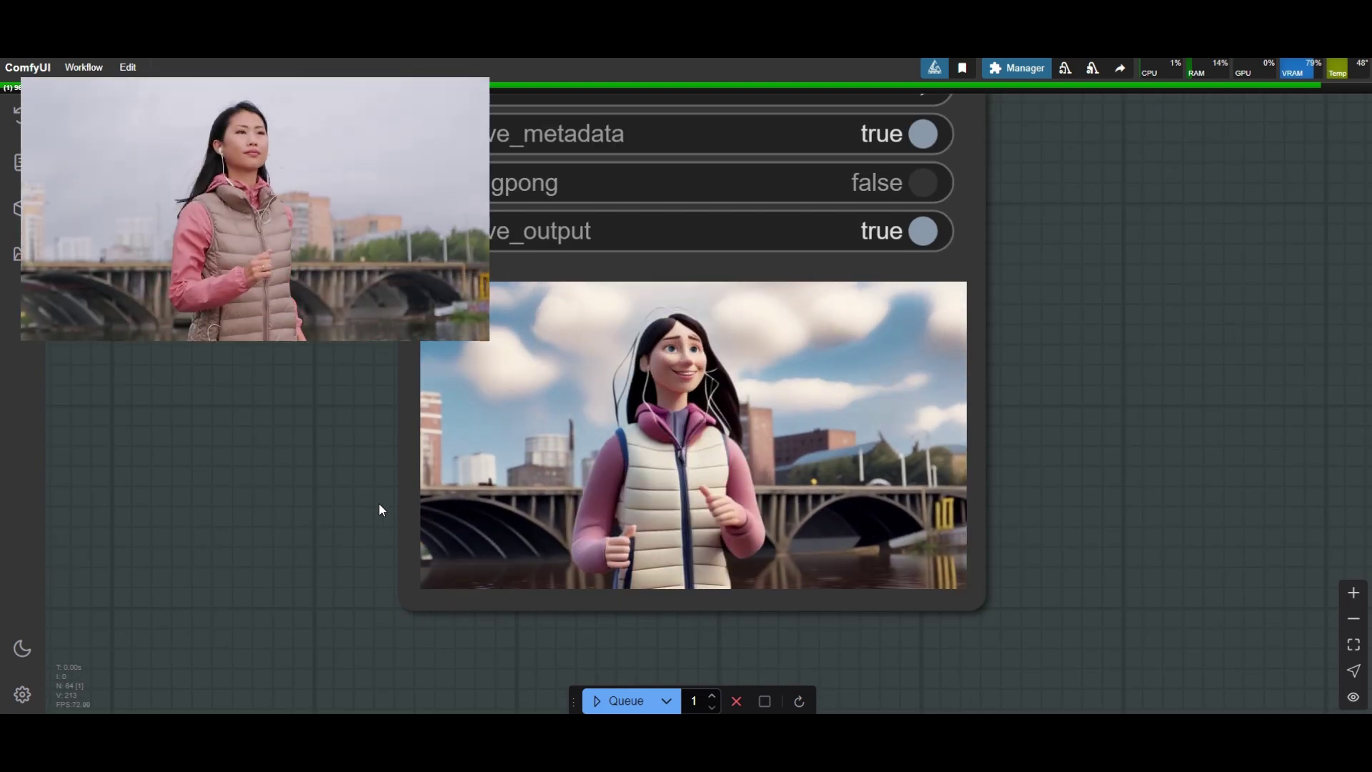
{"action": "scroll", "coordinate": [393, 475], "scroll_direction": "up", "scroll_amount": 4}
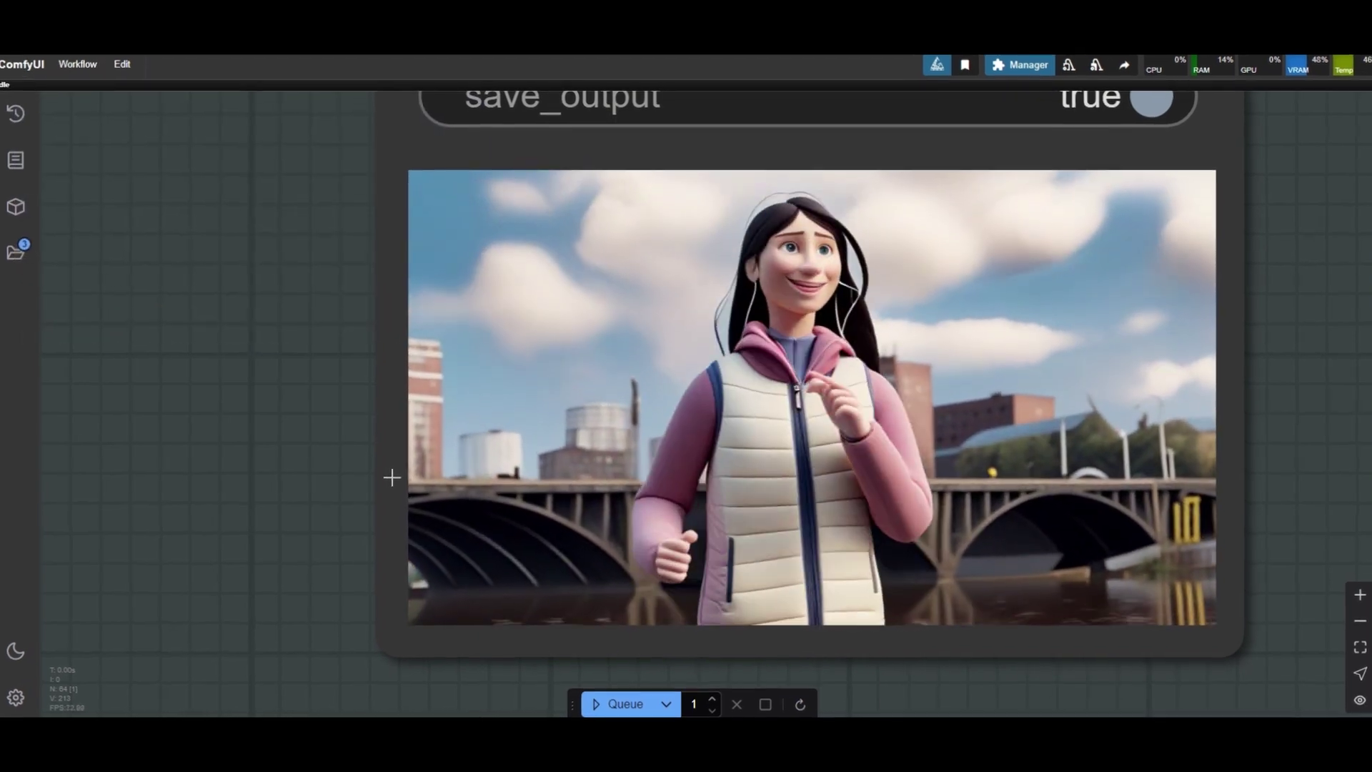
{"action": "scroll", "coordinate": [392, 477], "scroll_direction": "down", "scroll_amount": 2}
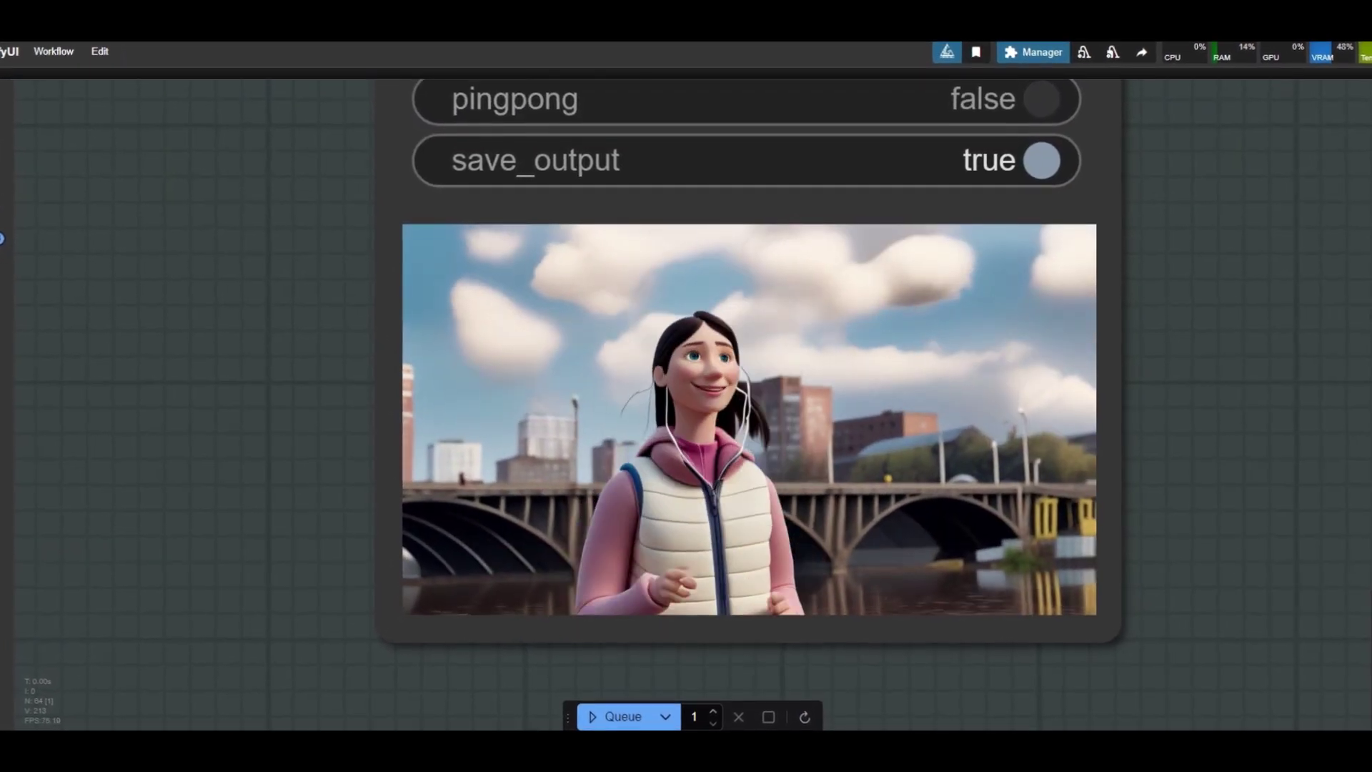